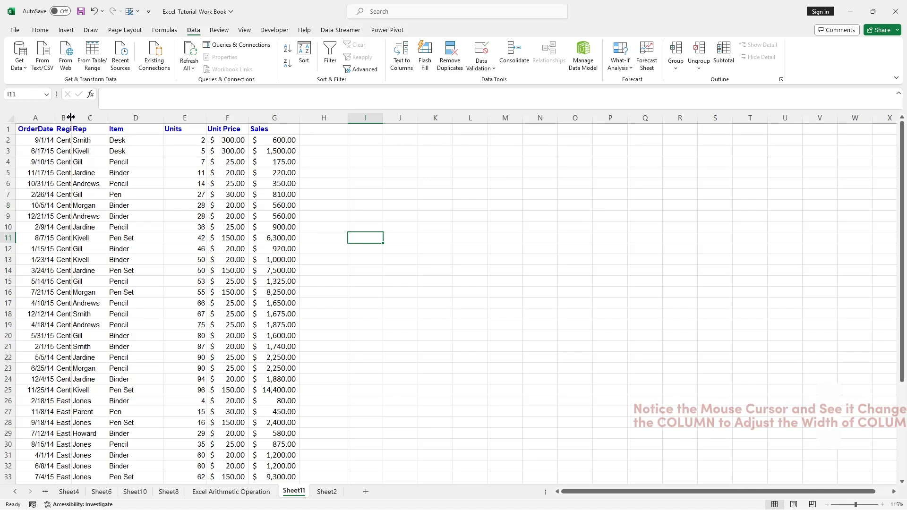
Step: Auto-fit the Region column to its contents and widen the Unit Price and Sales columns freehand to several times their size
{"action": "double_click", "coordinate": [71, 117]}
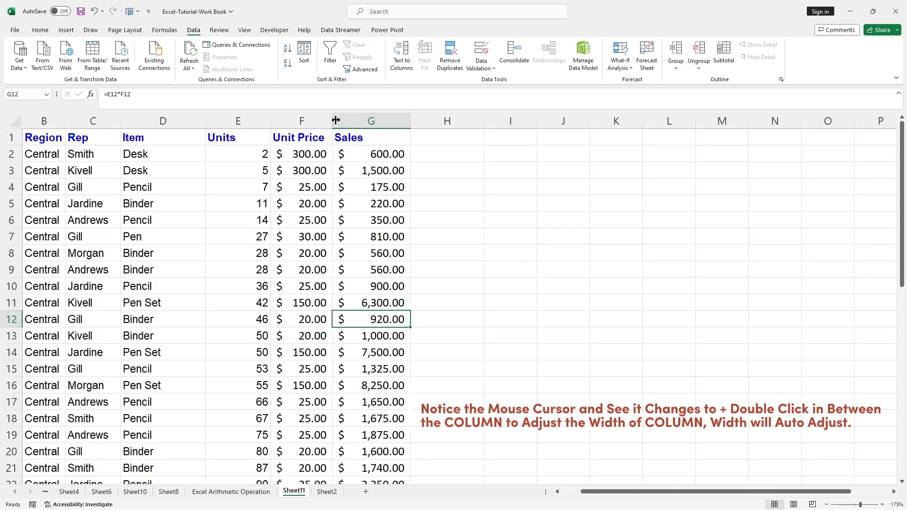
{"action": "left_click_drag", "start_coordinate": [335, 120], "coordinate": [469, 119]}
{"action": "left_click_drag", "start_coordinate": [549, 124], "coordinate": [726, 121]}
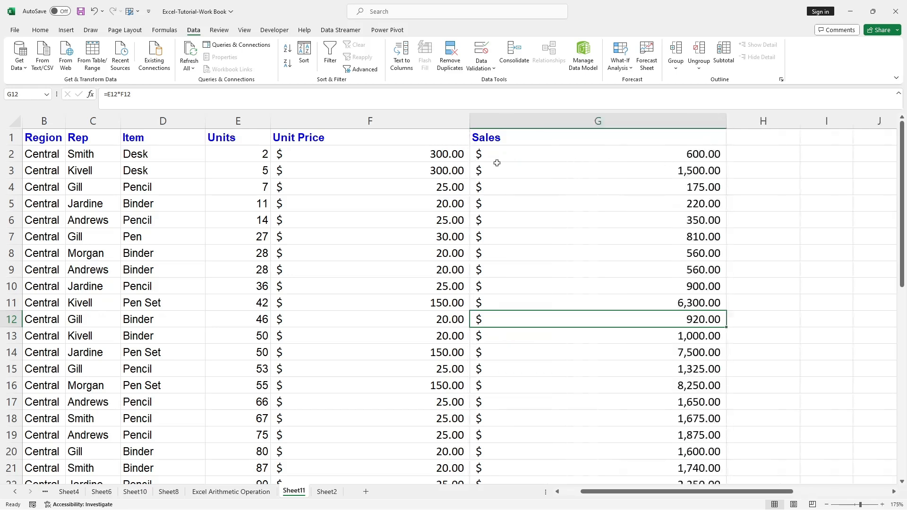
Step: Set the width of the Unit Price and Sales columns (F and G) together to 12
{"action": "left_click", "coordinate": [389, 120]}
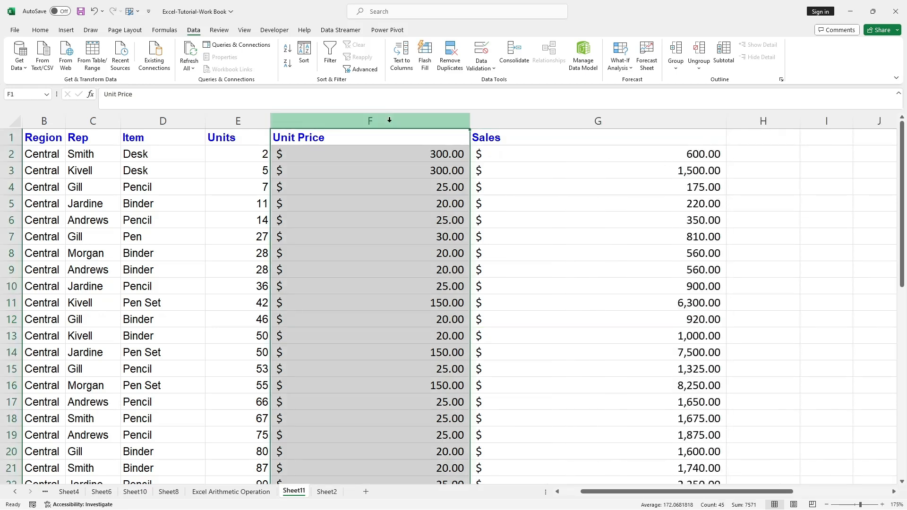
{"action": "left_click", "coordinate": [522, 117], "text": "ctrl"}
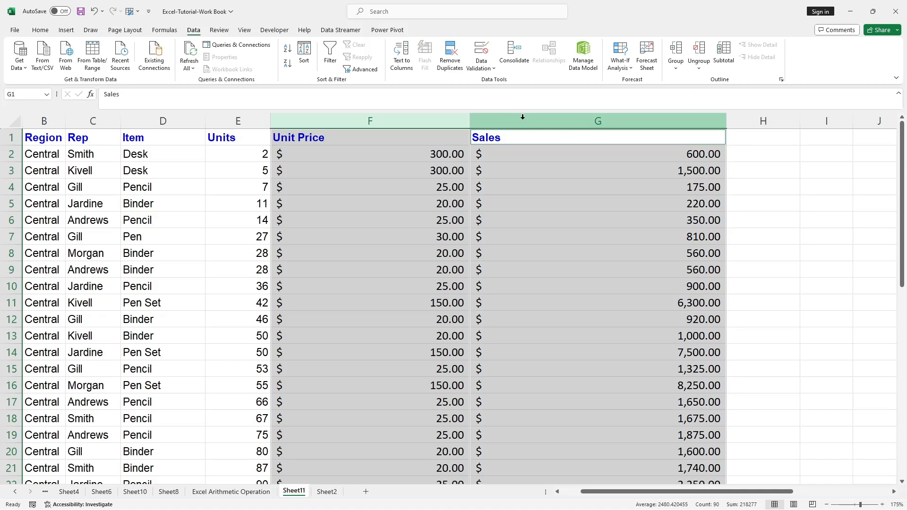
{"action": "right_click", "coordinate": [523, 116]}
{"action": "left_click", "coordinate": [560, 268]}
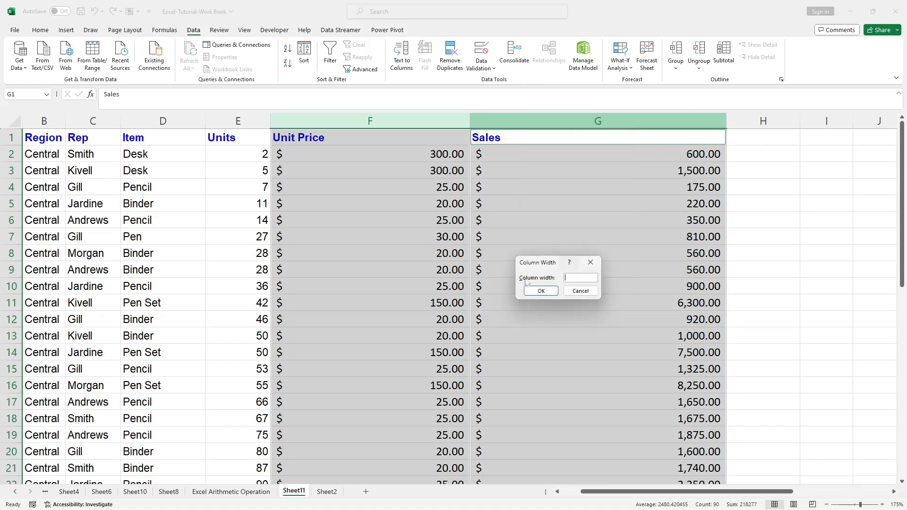
{"action": "type", "text": "12"}
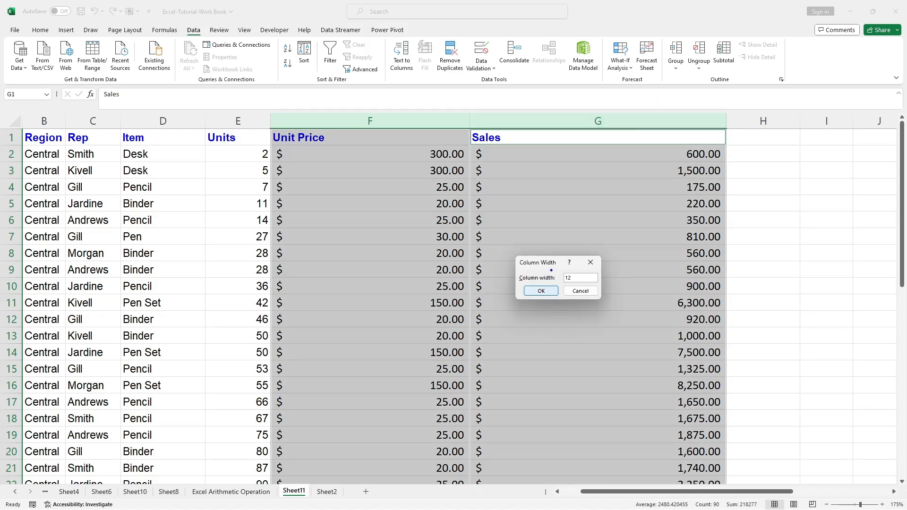
{"action": "mouse_move", "coordinate": [555, 269]}
{"action": "left_mouse_down"}
{"action": "mouse_move", "coordinate": [566, 285]}
{"action": "mouse_move", "coordinate": [595, 284]}
{"action": "left_mouse_up"}
{"action": "left_click", "coordinate": [541, 291]}
{"action": "left_click", "coordinate": [466, 237]}
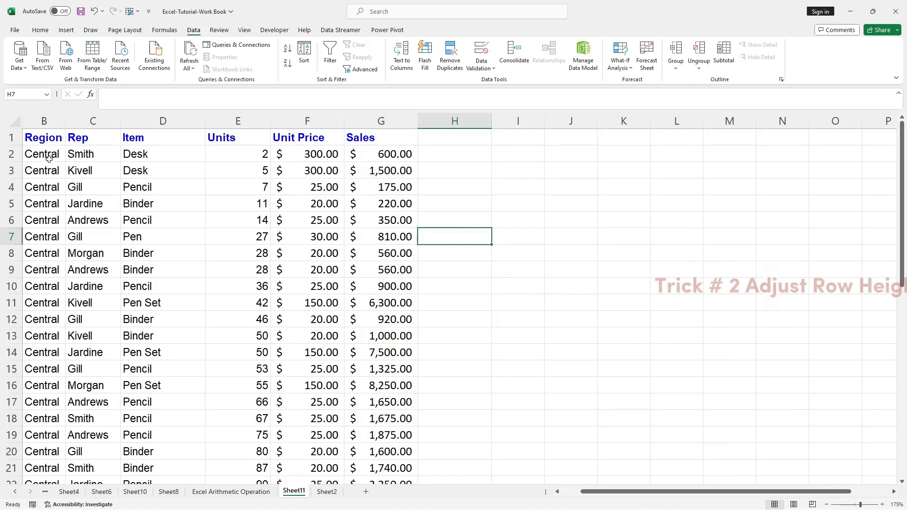
Step: Shrink rows 2 and 3 freehand, and set the height of both rows together to 18
{"action": "mouse_move", "coordinate": [17, 161]}
{"action": "left_mouse_down"}
{"action": "mouse_move", "coordinate": [12, 170]}
{"action": "mouse_move", "coordinate": [14, 163]}
{"action": "left_mouse_up"}
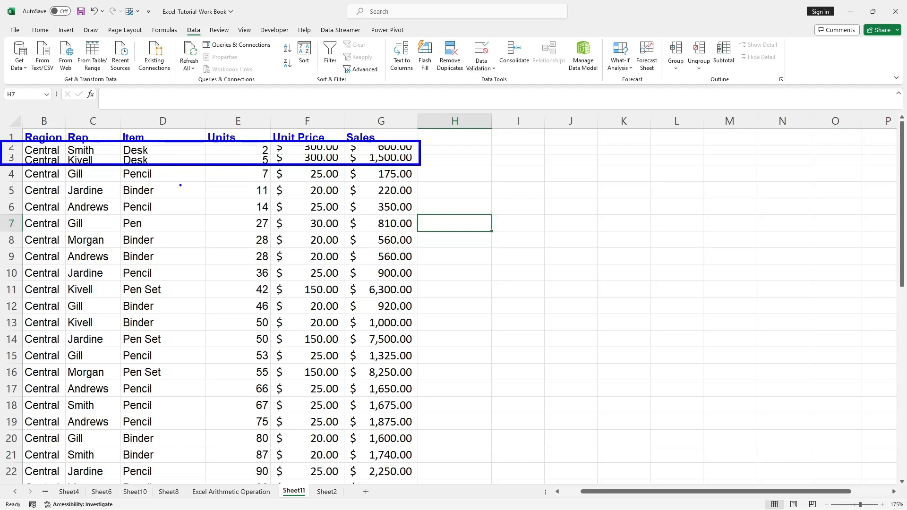
{"action": "left_click", "coordinate": [13, 151]}
{"action": "left_click_drag", "start_coordinate": [13, 155], "coordinate": [12, 160]}
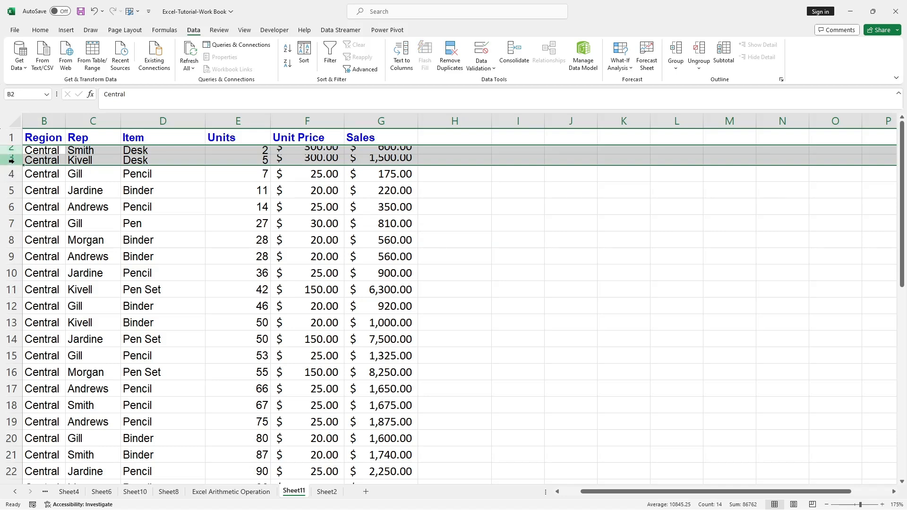
{"action": "right_click", "coordinate": [12, 160]}
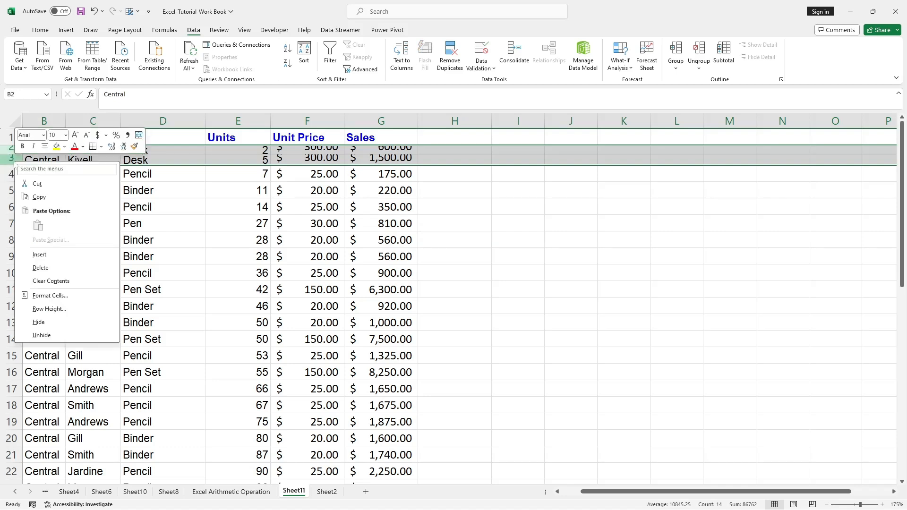
{"action": "left_click", "coordinate": [49, 308]}
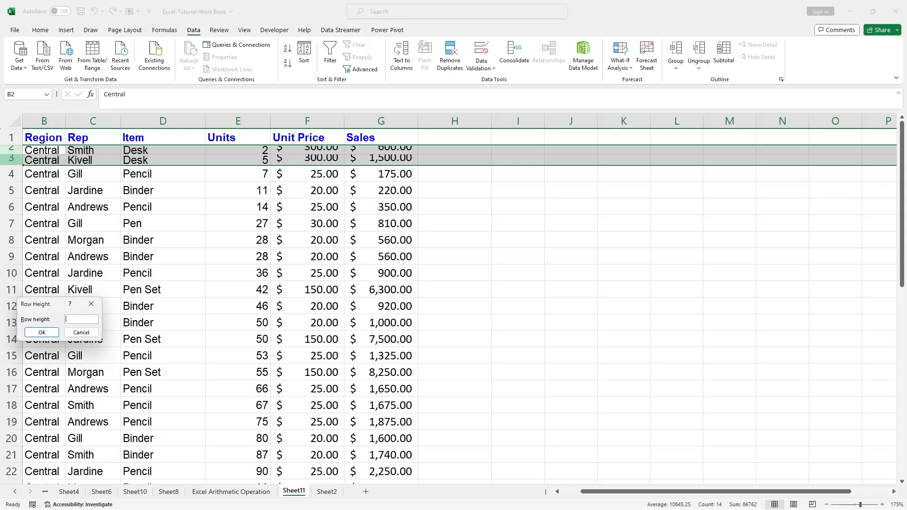
{"action": "type", "text": "18"}
{"action": "left_click", "coordinate": [42, 332]}
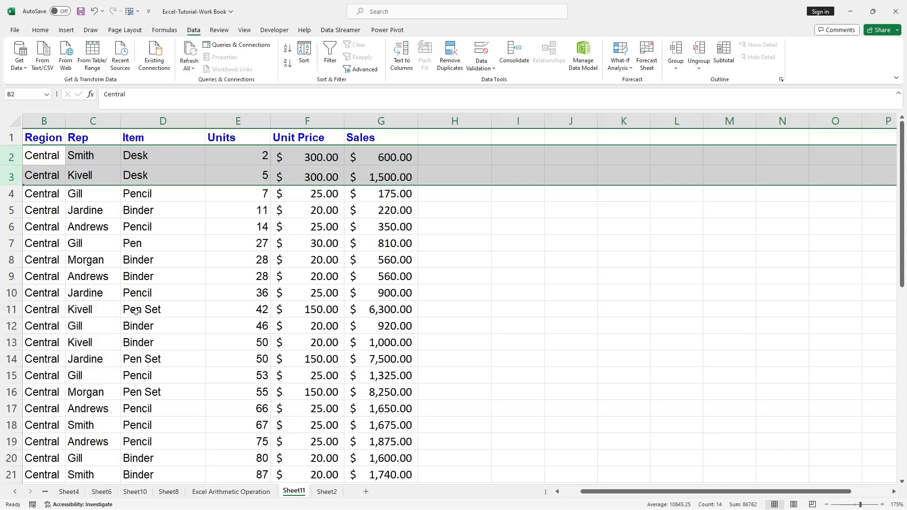
{"action": "left_click", "coordinate": [137, 316]}
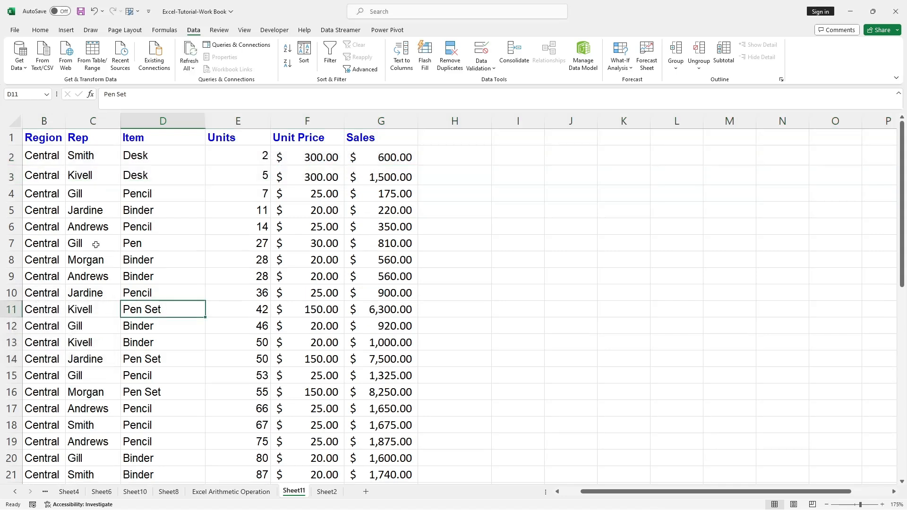
Step: Check the row height of row 4 without changing it
{"action": "right_click", "coordinate": [10, 195]}
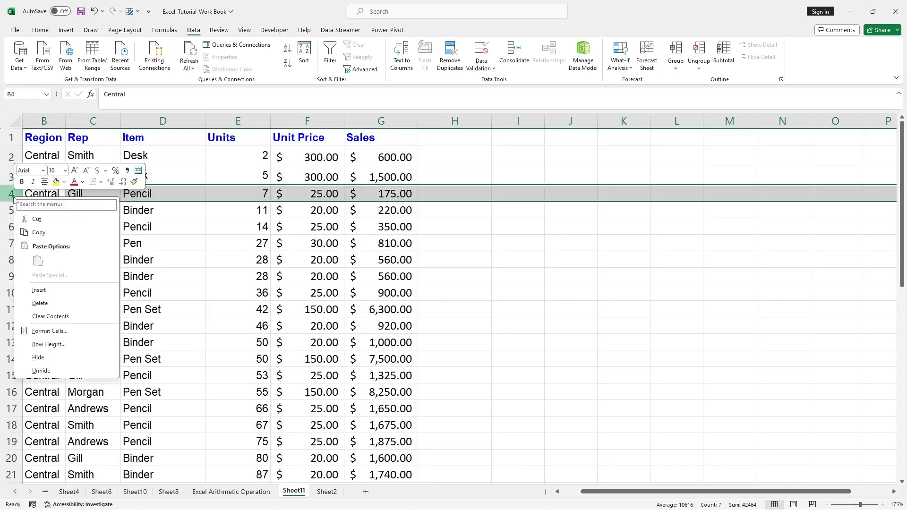
{"action": "left_click", "coordinate": [43, 344]}
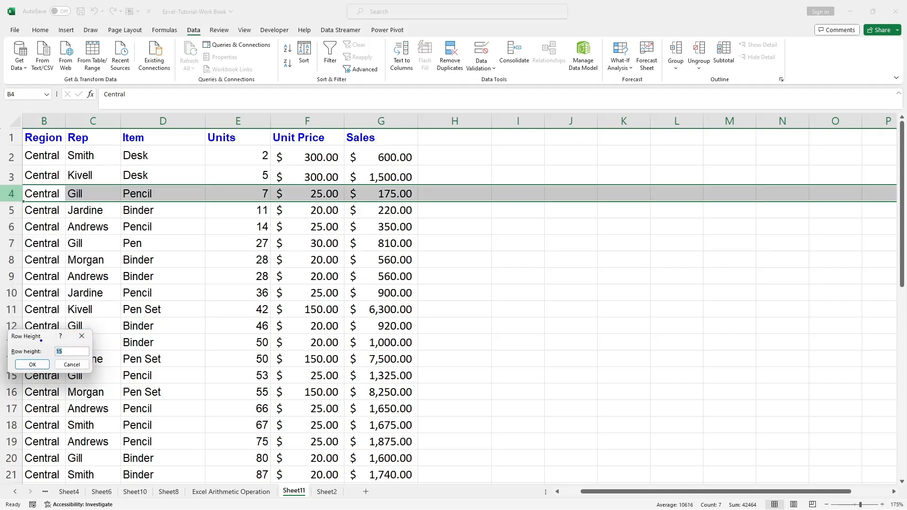
{"action": "left_click", "coordinate": [72, 365]}
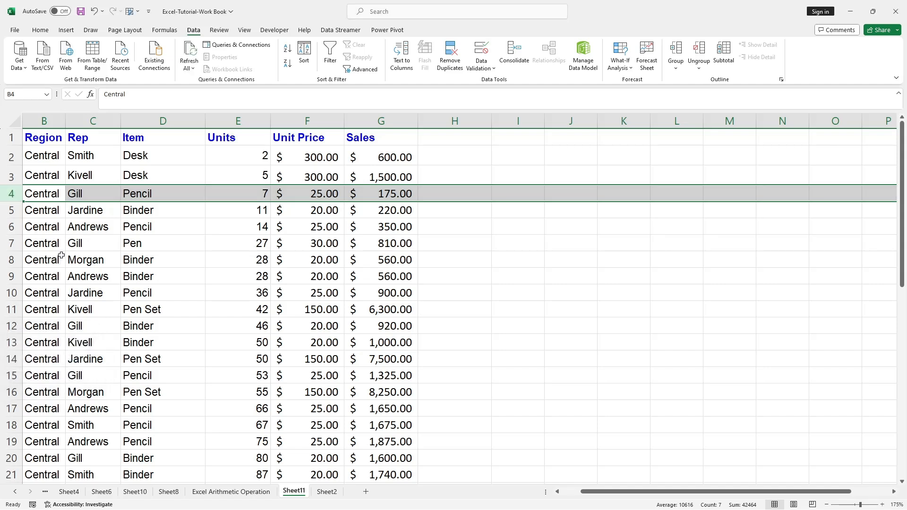
Step: Set the height of rows 2 and 3 together to 15
{"action": "left_click", "coordinate": [9, 158]}
{"action": "left_click_drag", "start_coordinate": [9, 158], "coordinate": [9, 177]}
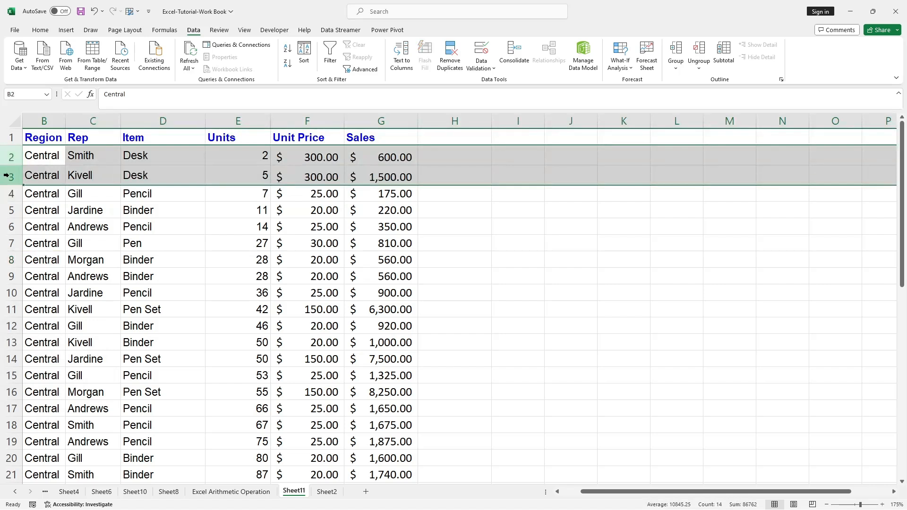
{"action": "right_click", "coordinate": [10, 176]}
{"action": "left_click", "coordinate": [44, 323]}
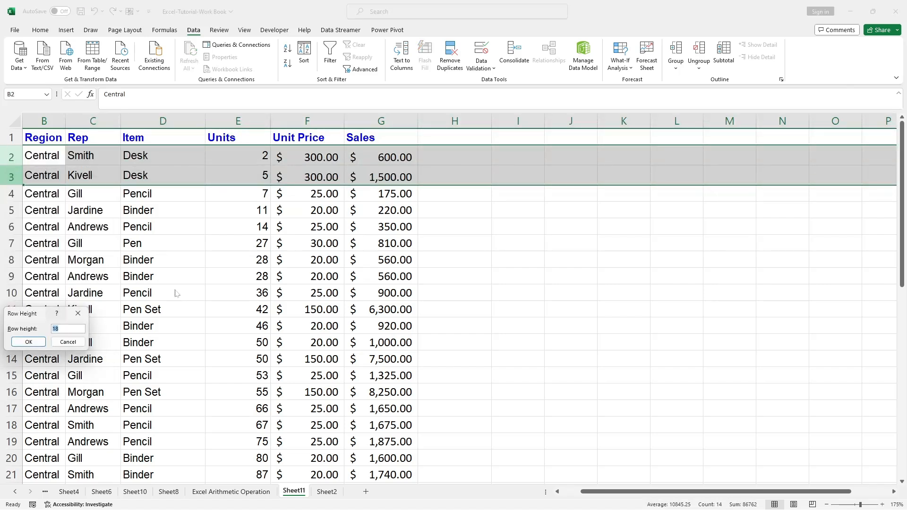
{"action": "key", "text": "BackSpace"}
{"action": "type", "text": "5"}
{"action": "left_click", "coordinate": [28, 341]}
{"action": "left_click", "coordinate": [211, 317]}
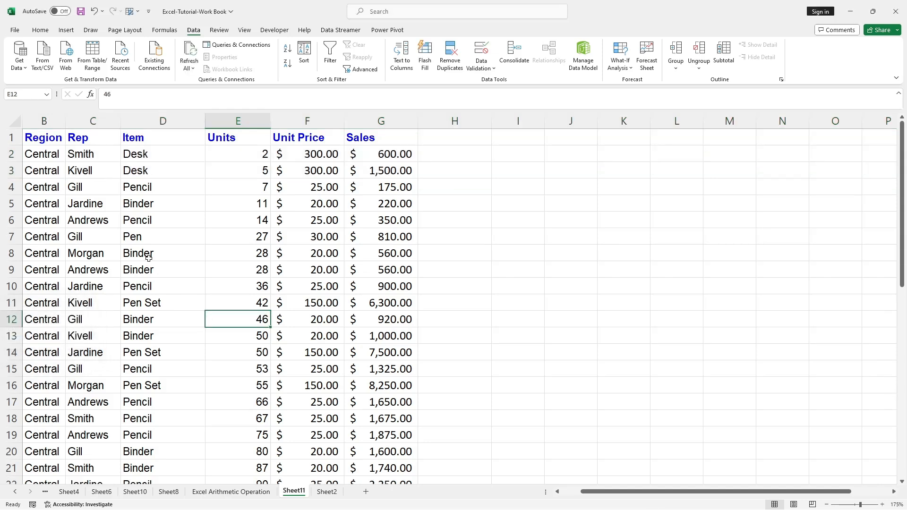
Step: Set the height of all rows in the worksheet to 18
{"action": "left_click", "coordinate": [15, 121]}
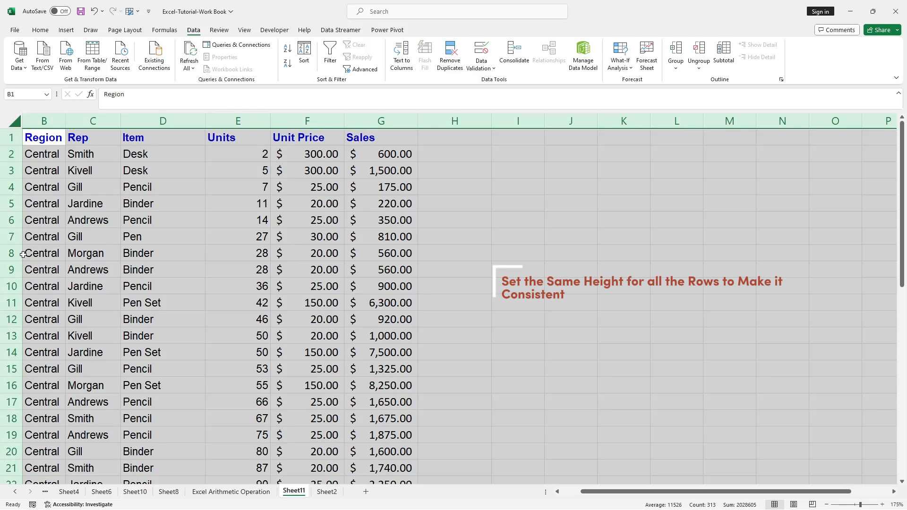
{"action": "left_click", "coordinate": [134, 187]}
{"action": "left_click", "coordinate": [10, 121]}
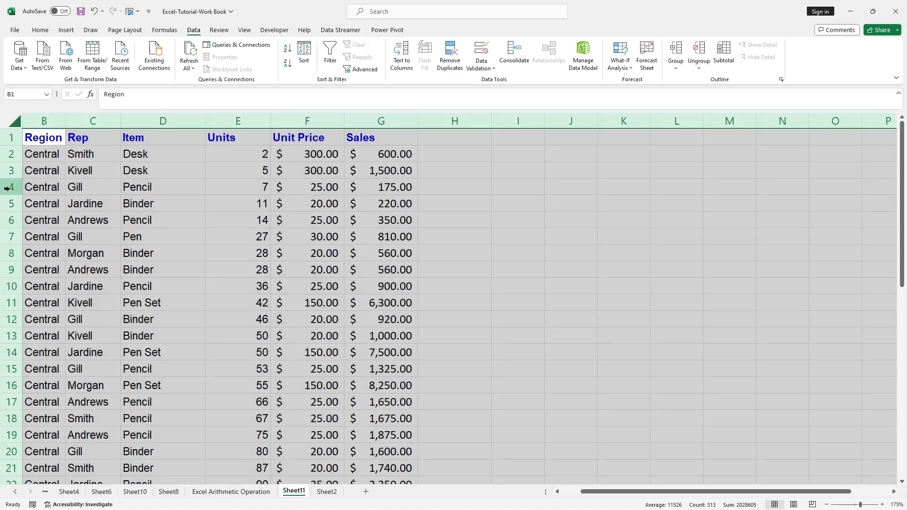
{"action": "right_click", "coordinate": [8, 188]}
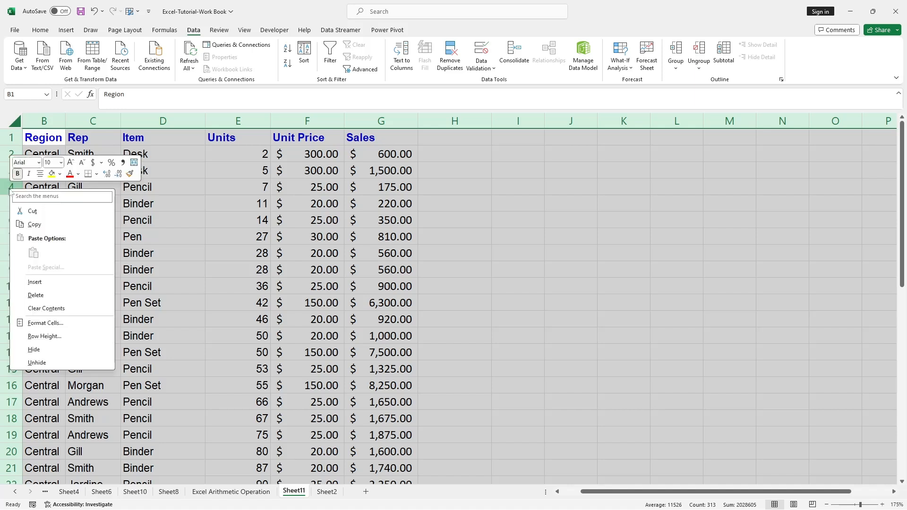
{"action": "left_click", "coordinate": [44, 335]}
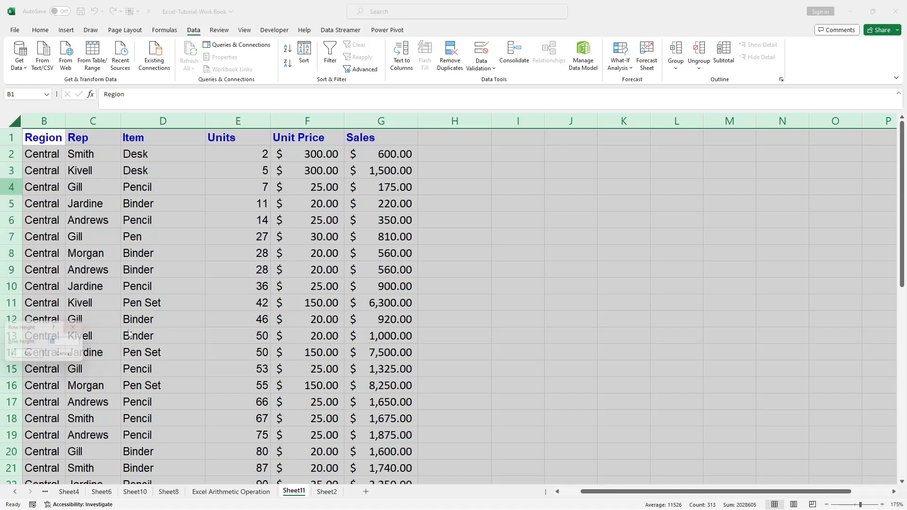
{"action": "left_click", "coordinate": [62, 342]}
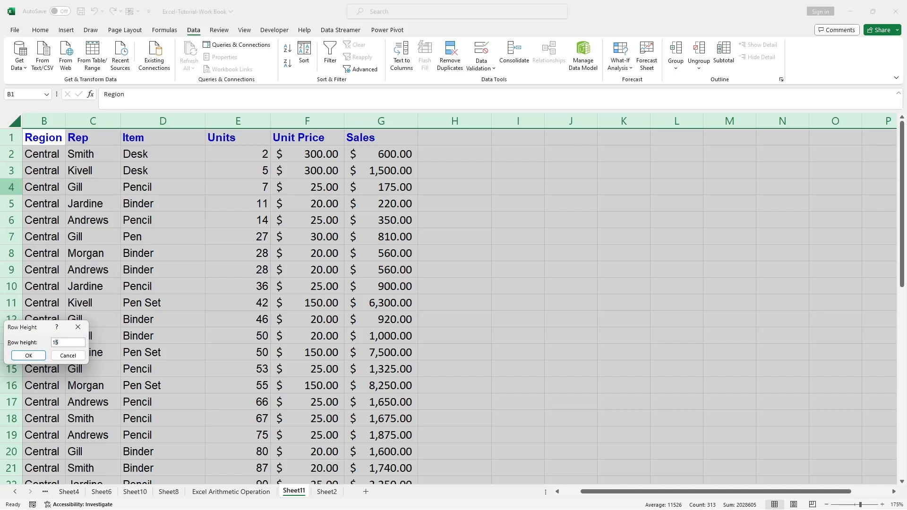
{"action": "type", "text": "18"}
{"action": "left_click", "coordinate": [28, 355]}
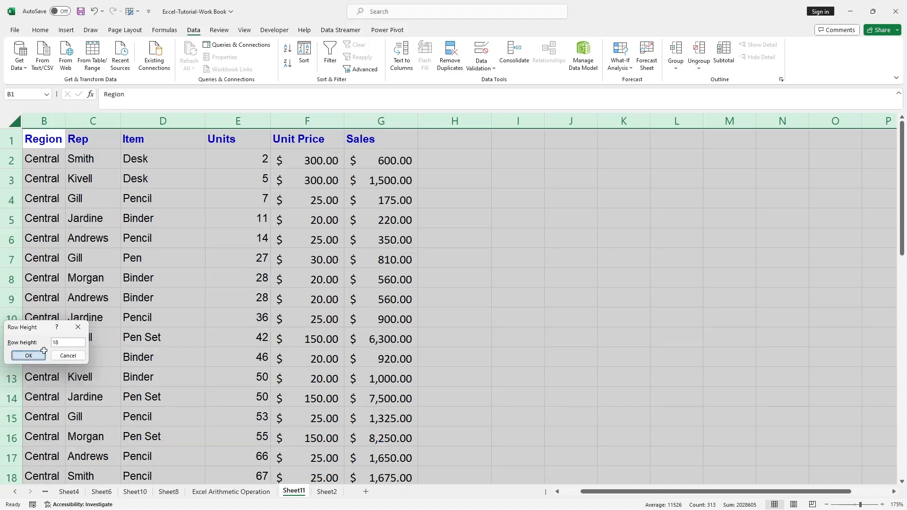
{"action": "left_click", "coordinate": [194, 296]}
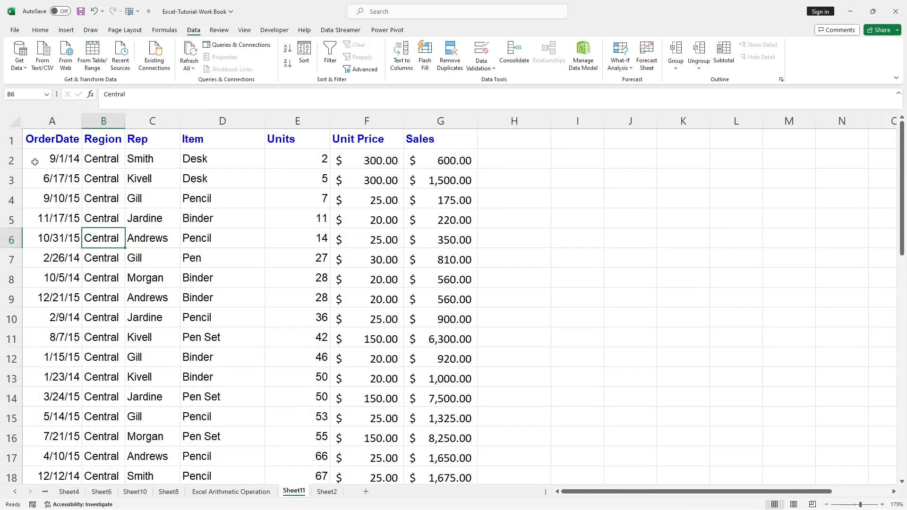
{"action": "left_click_drag", "start_coordinate": [11, 140], "coordinate": [1, 476]}
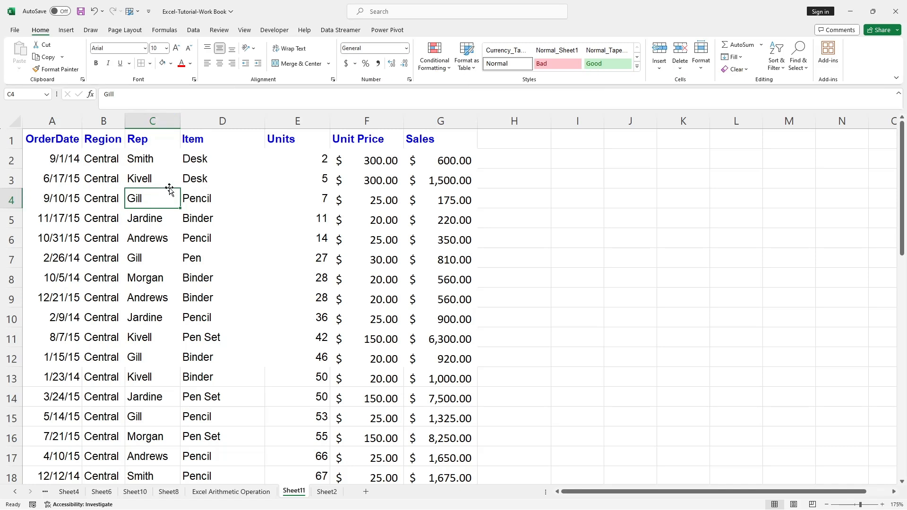
Step: Starting from cell A2, move the active cell column by column across row 2 to the Sales value in G2
{"action": "left_click", "coordinate": [50, 159]}
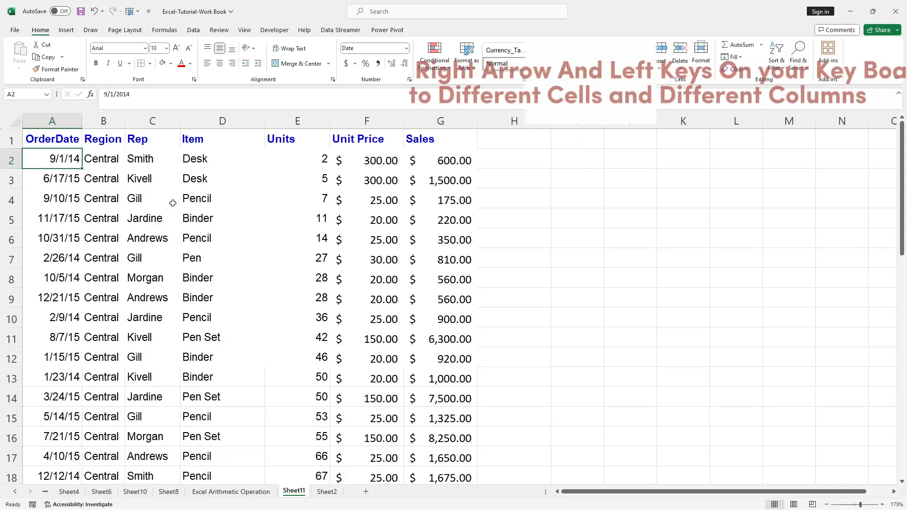
{"action": "key", "text": "Right"}
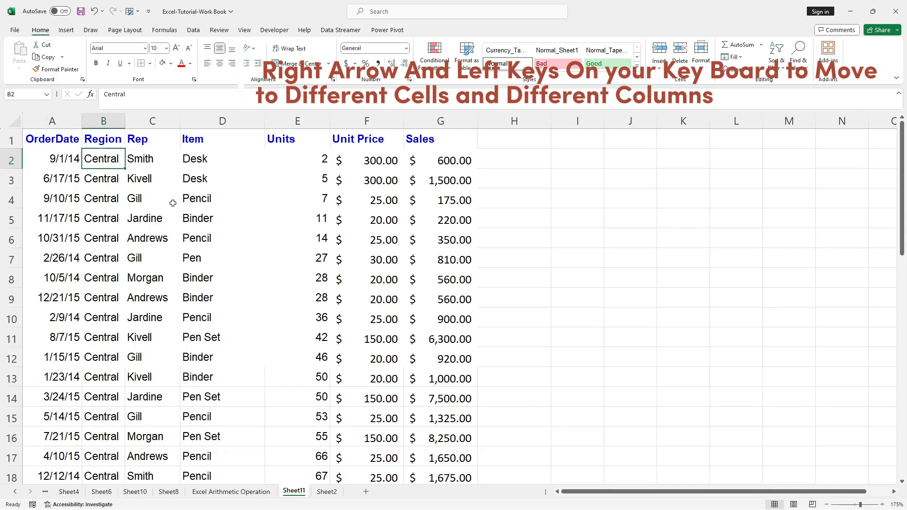
{"action": "key", "text": "Right"}
{"action": "key", "text": "Right"}
{"action": "key", "text": "Right"}
{"action": "key", "text": "Right"}
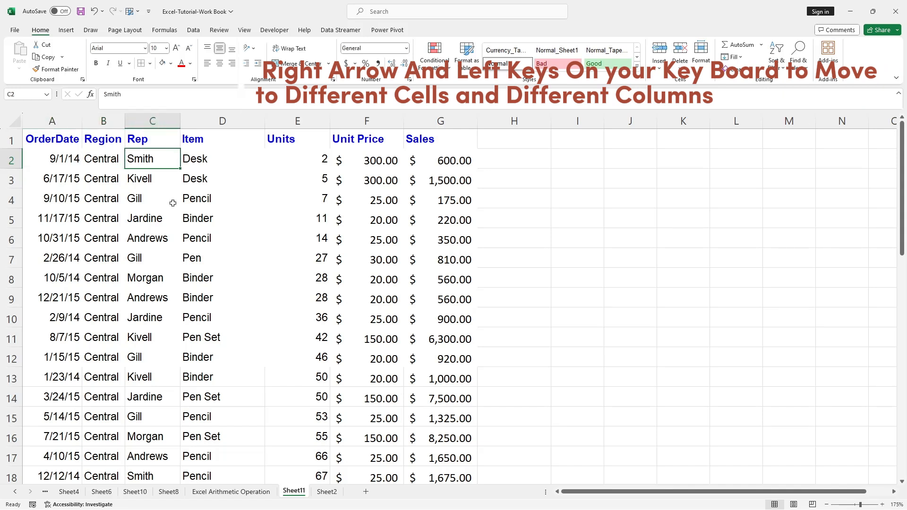
{"action": "key", "text": "Right"}
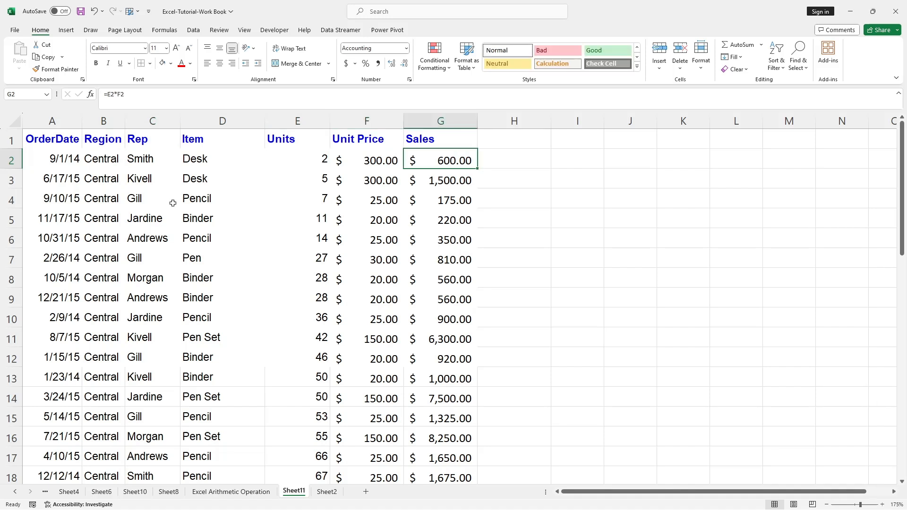
Step: Move the active cell back along row 2, column by column, to the OrderDate value in A2
{"action": "key", "text": "Left"}
{"action": "key", "text": "Left"}
{"action": "key", "text": "Left"}
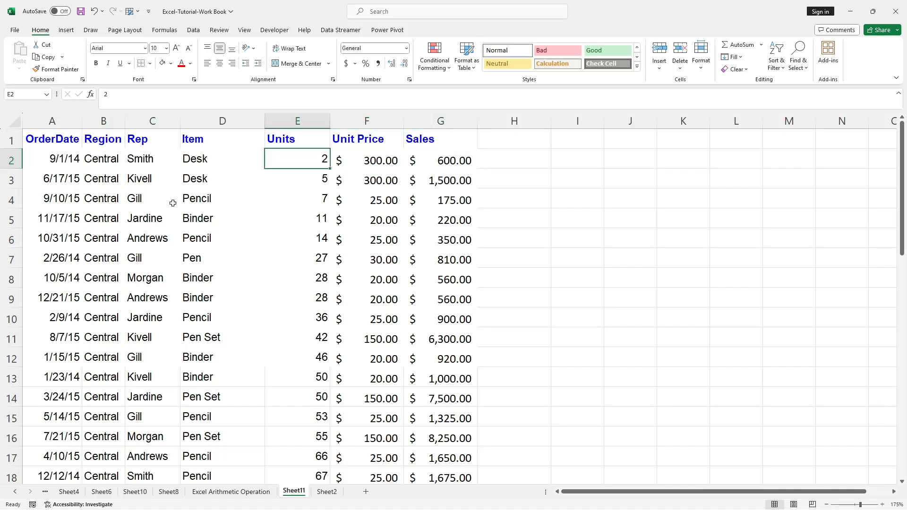
{"action": "key", "text": "Left"}
{"action": "key", "text": "Left"}
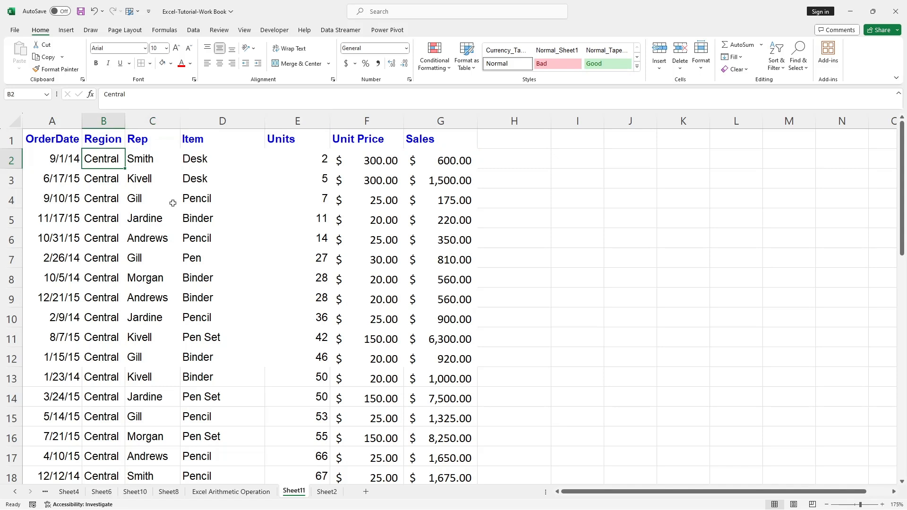
{"action": "key", "text": "Left"}
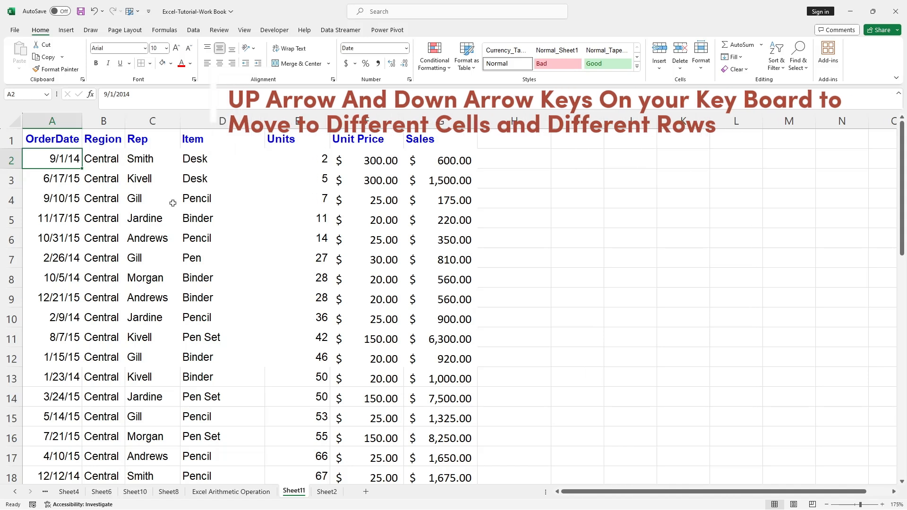
Step: Starting from A2, move the active cell row by row down the OrderDate column past A16
{"action": "key", "text": "Down"}
{"action": "key", "text": "Down"}
{"action": "key", "text": "Down"}
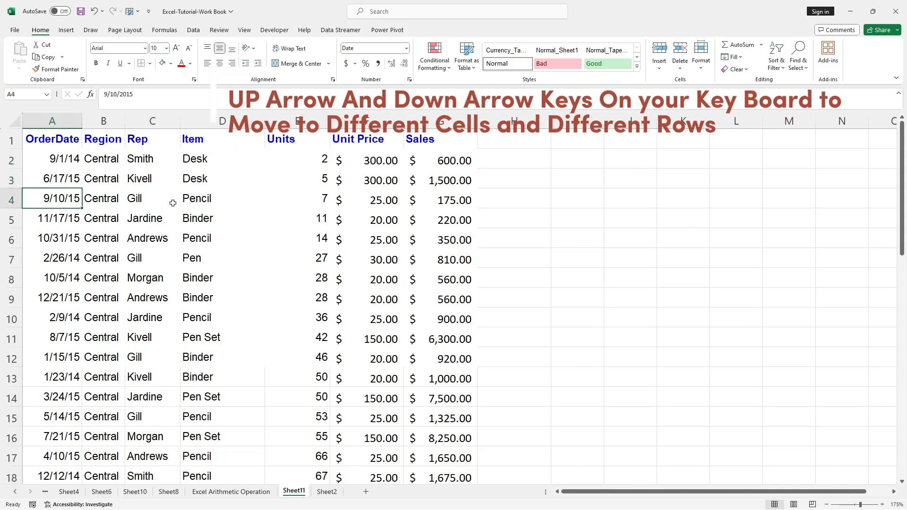
{"action": "key", "text": "Down"}
{"action": "key", "text": "Down"}
{"action": "key", "text": "Down"}
{"action": "key", "text": "Down"}
{"action": "key", "text": "Down"}
{"action": "key", "text": "Down"}
{"action": "key", "text": "Down"}
{"action": "key", "text": "Down"}
{"action": "key", "text": "Down"}
{"action": "key", "text": "Down"}
{"action": "key", "text": "Down"}
{"action": "key", "text": "Down"}
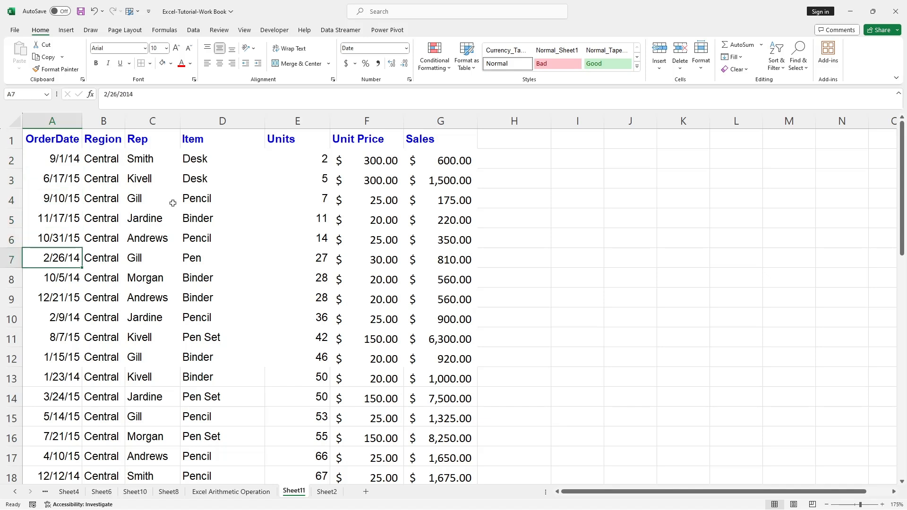
Step: Move the active cell row by row back up the OrderDate column to A2
{"action": "key", "text": "Up"}
{"action": "key", "text": "Up"}
{"action": "key", "text": "Up"}
{"action": "key", "text": "Up"}
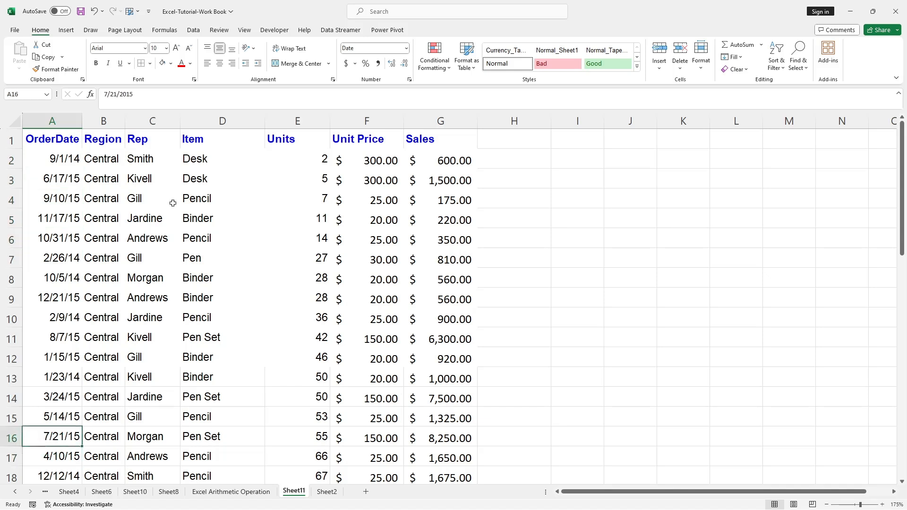
{"action": "key", "text": "Up"}
{"action": "key", "text": "Up"}
{"action": "key", "text": "Up"}
{"action": "key", "text": "Up"}
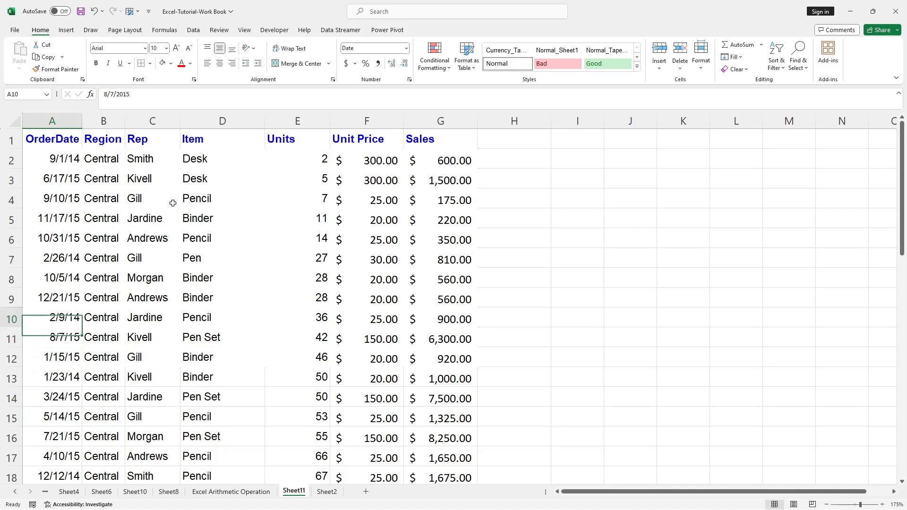
{"action": "key", "text": "Down"}
{"action": "key", "text": "Down"}
{"action": "key", "text": "Up"}
{"action": "key", "text": "Up"}
{"action": "key", "text": "Up"}
{"action": "key", "text": "Up"}
{"action": "key", "text": "Up"}
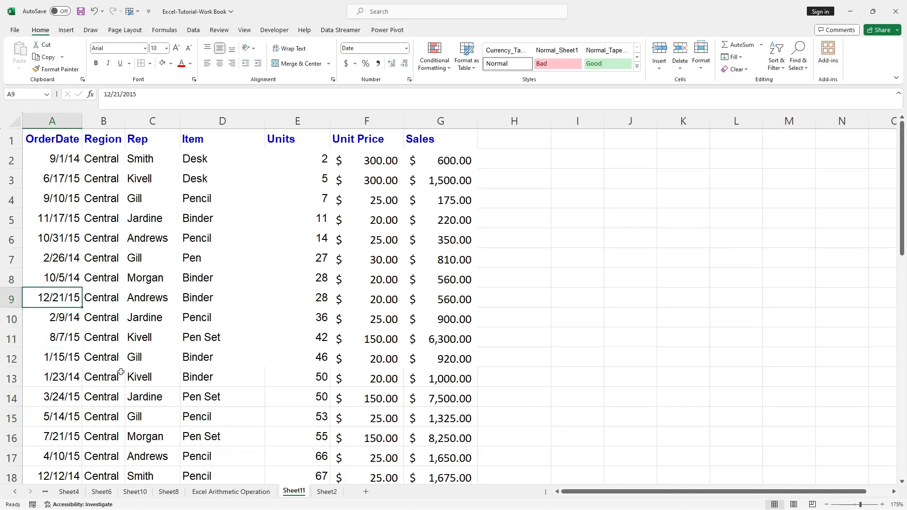
{"action": "key", "text": "Up"}
{"action": "key", "text": "Up"}
{"action": "key", "text": "Up"}
{"action": "key", "text": "Up"}
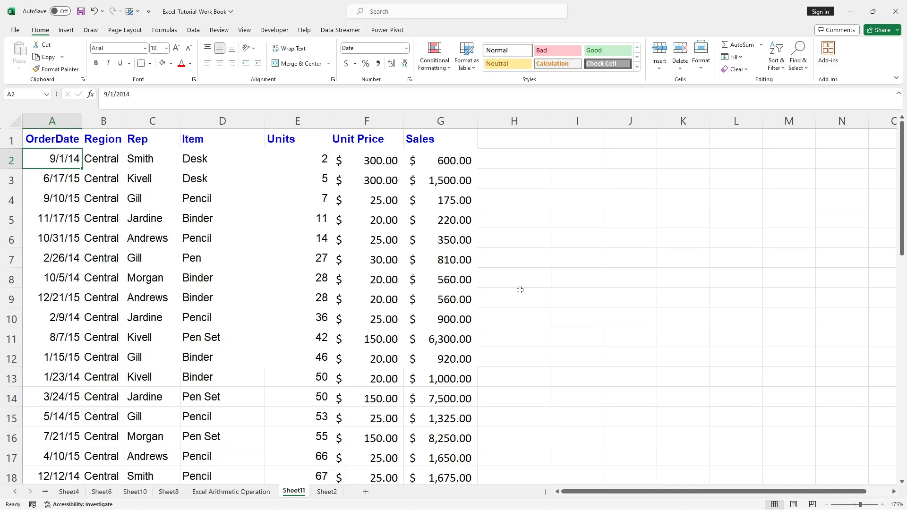
Step: Jump from A2 to the last data cell of row 2, then back to the row's first cell
{"action": "key", "text": "ctrl+Right"}
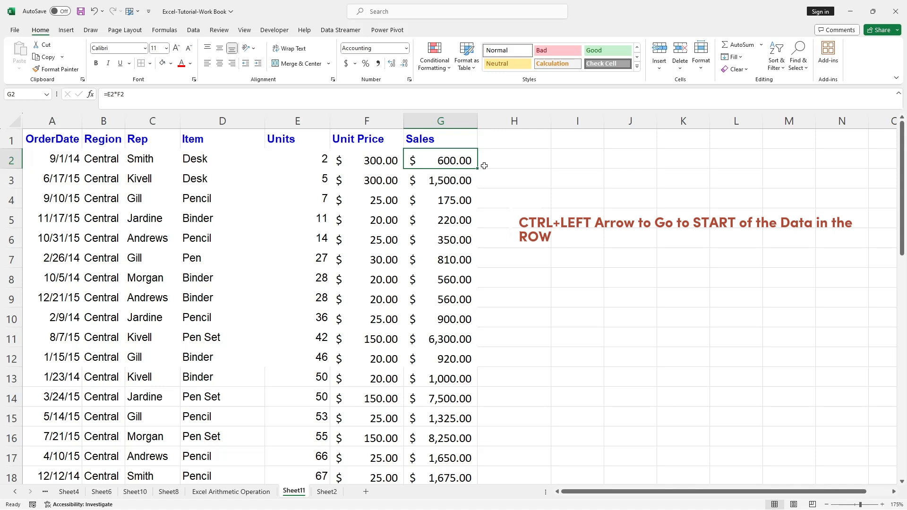
{"action": "key", "text": "ctrl+Left"}
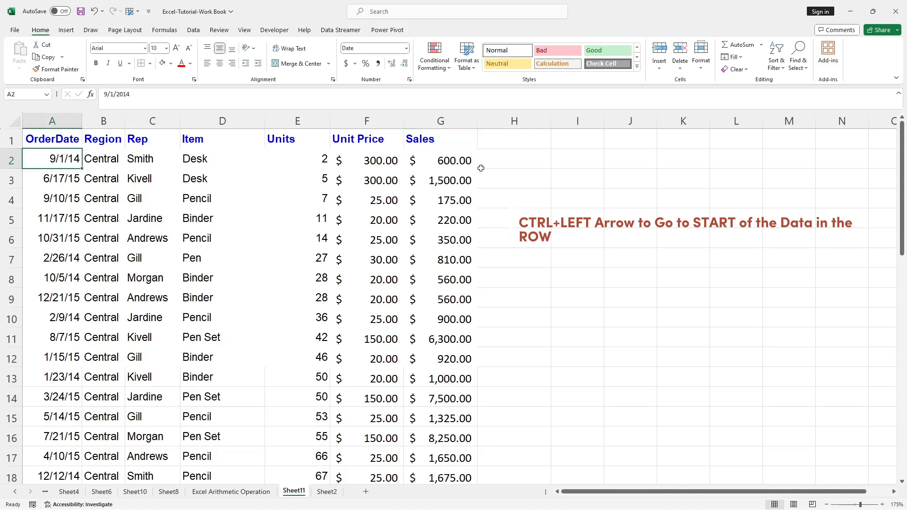
Step: Jump from F2 to the last filled cell of the Unit Price column, then back up to its header
{"action": "left_click", "coordinate": [367, 161]}
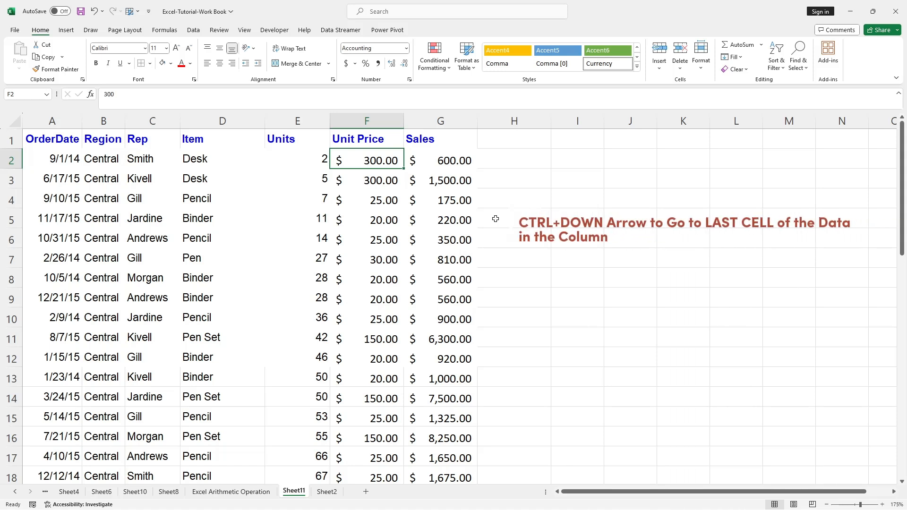
{"action": "key", "text": "ctrl+Down"}
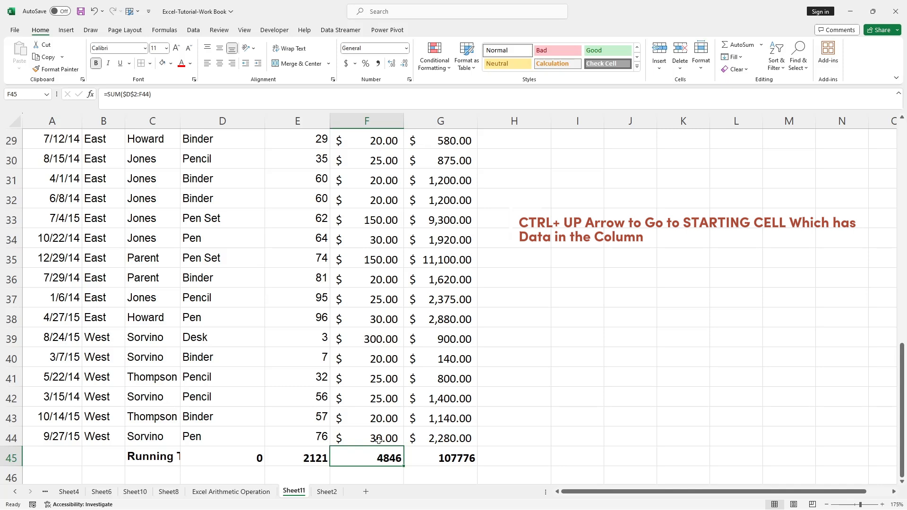
{"action": "key", "text": "ctrl+Up"}
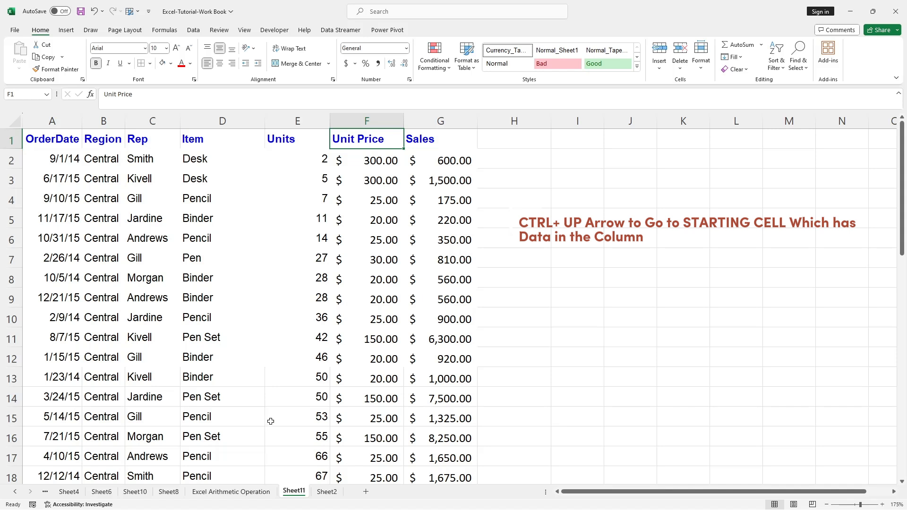
{"action": "left_click", "coordinate": [222, 238]}
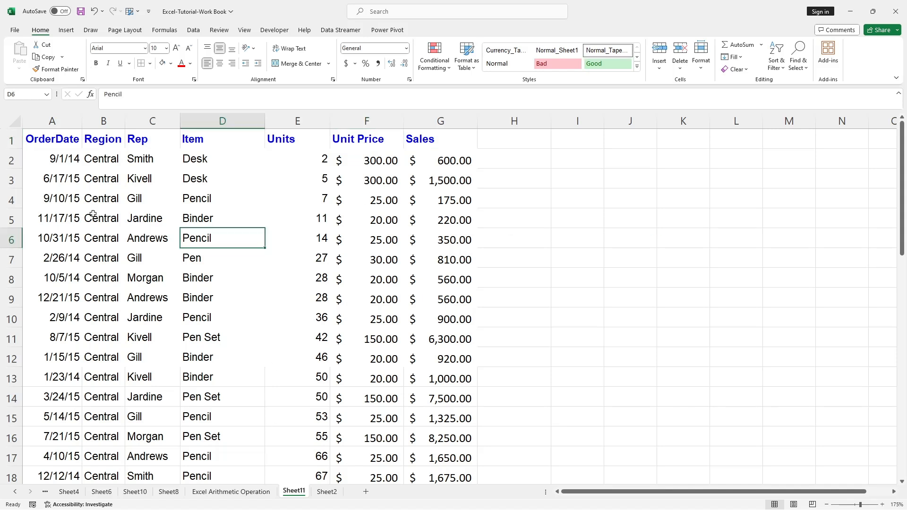
Step: Select all row 2 data from A2 through G2, then collapse the selection to G2
{"action": "left_click", "coordinate": [47, 157]}
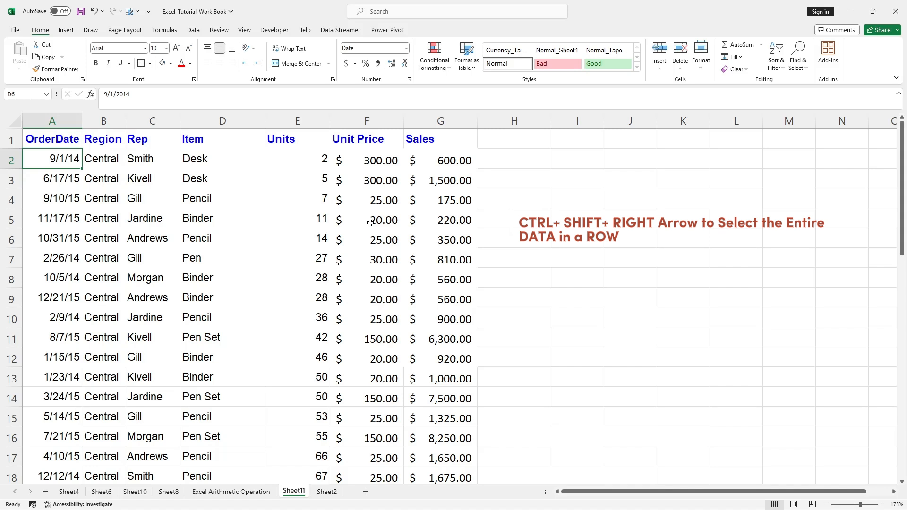
{"action": "key", "text": "ctrl+shift+Right"}
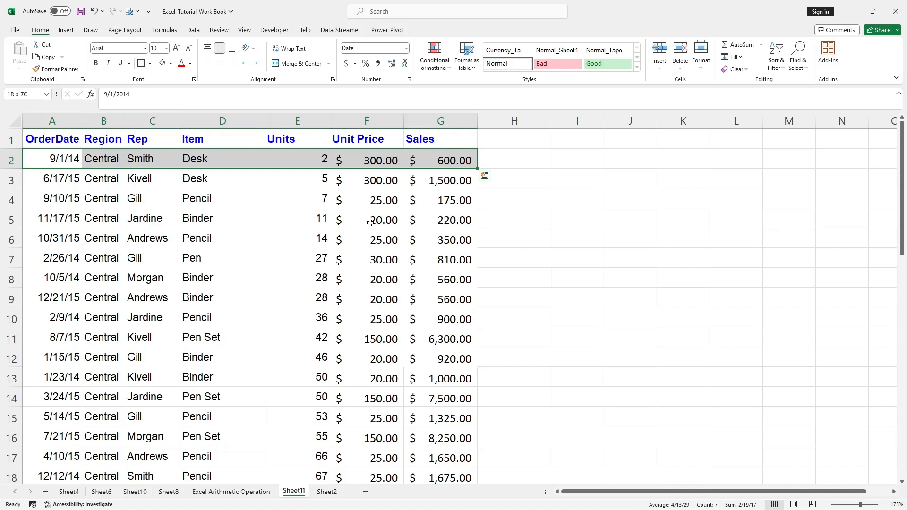
{"action": "key", "text": "ctrl+Right"}
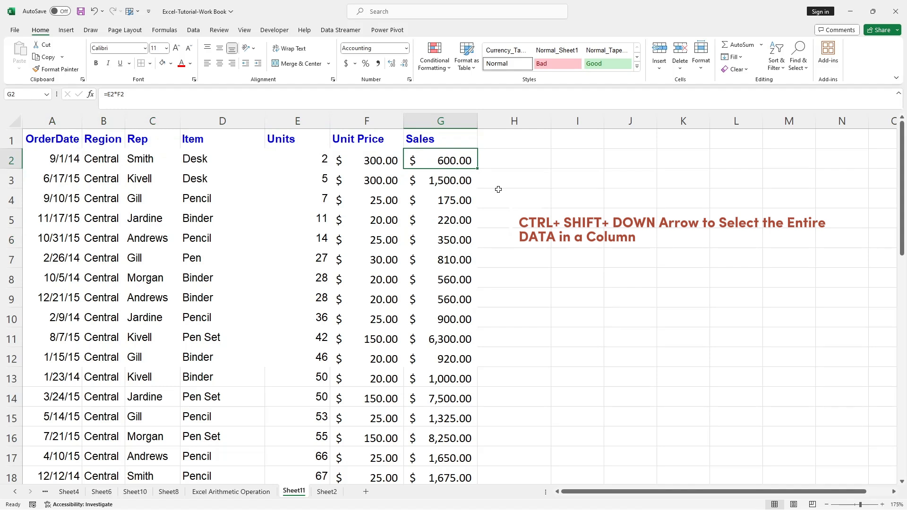
Step: Select the data range from A2 across to column G and down to row 44, then return to cell A1
{"action": "key", "text": "ctrl+shift+Down"}
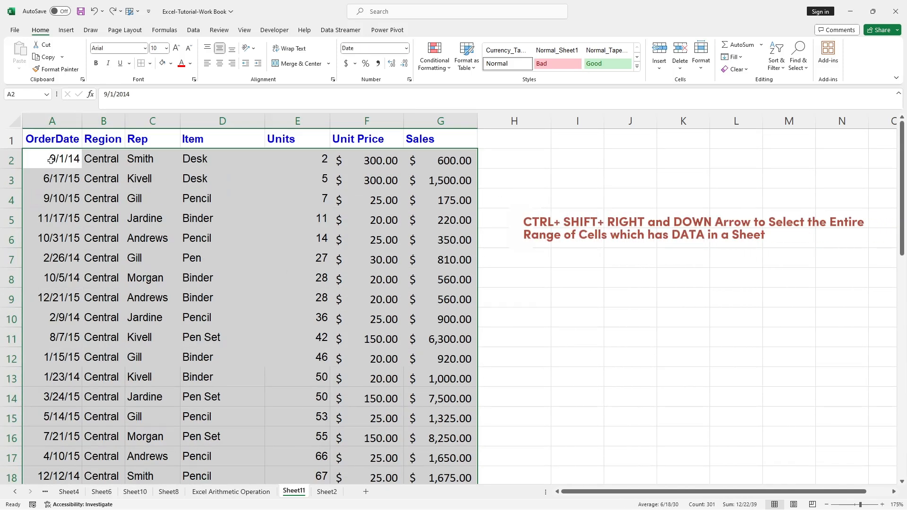
{"action": "left_click", "coordinate": [74, 160]}
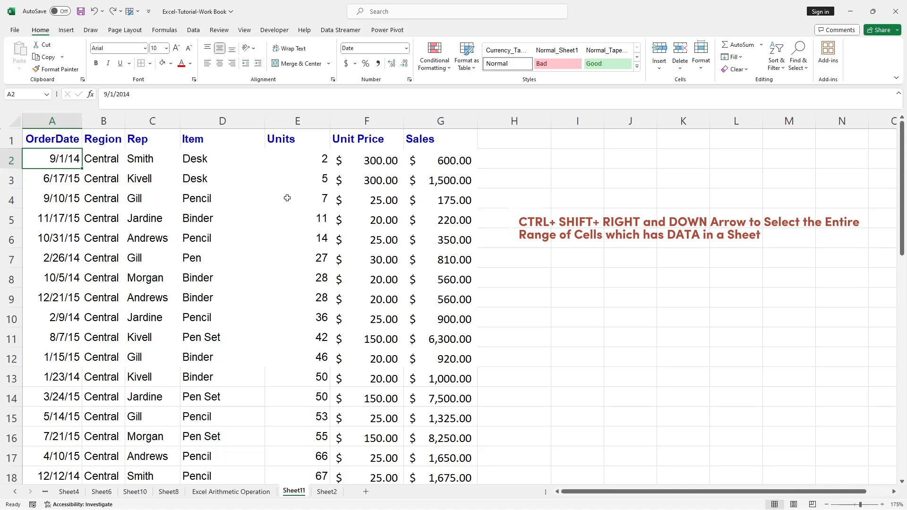
{"action": "key", "text": "ctrl+shift+Right"}
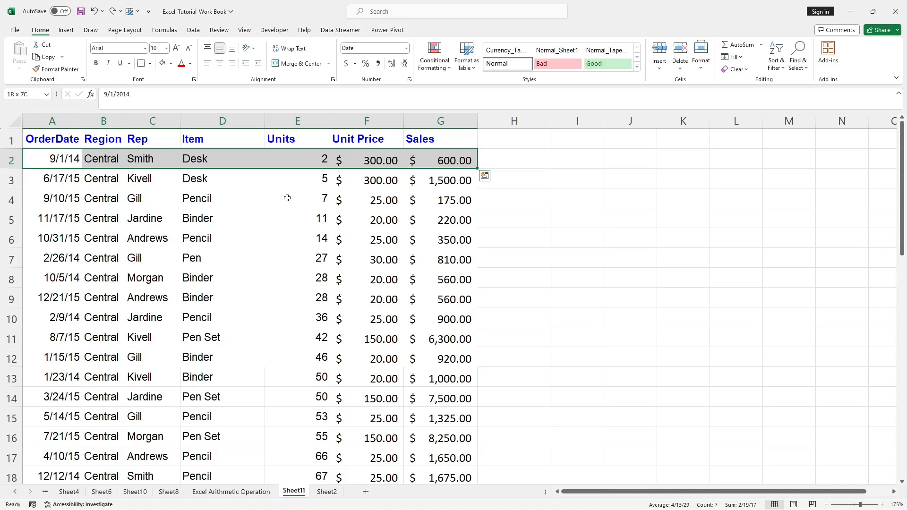
{"action": "key", "text": "ctrl+shift+Down"}
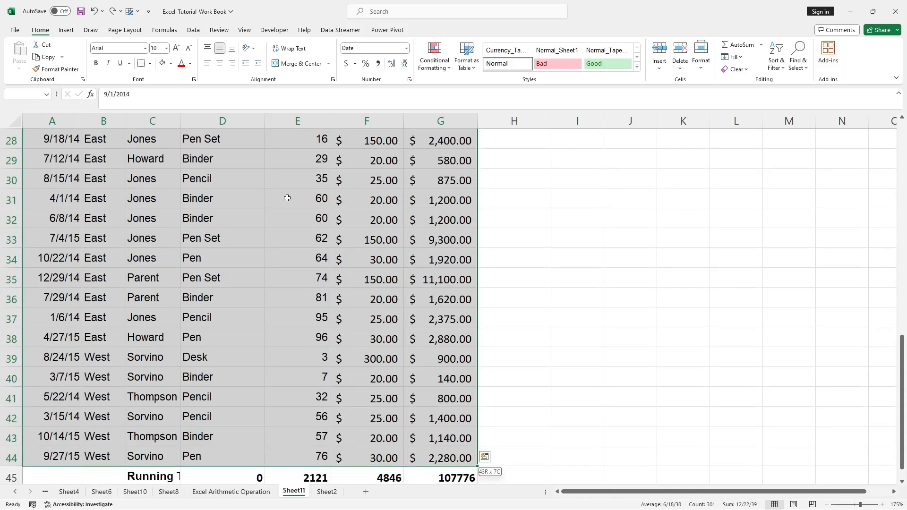
{"action": "key", "text": "ctrl+Home"}
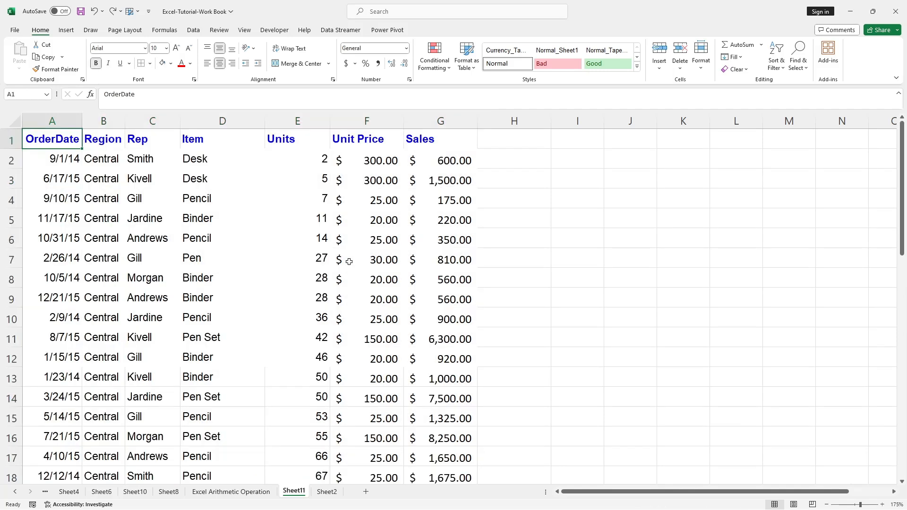
Step: Copy the header cells A1:G1 and paste them into row 1 starting at J1
{"action": "key", "text": "shift+Right"}
{"action": "key", "text": "shift+Right"}
{"action": "key", "text": "shift+Right"}
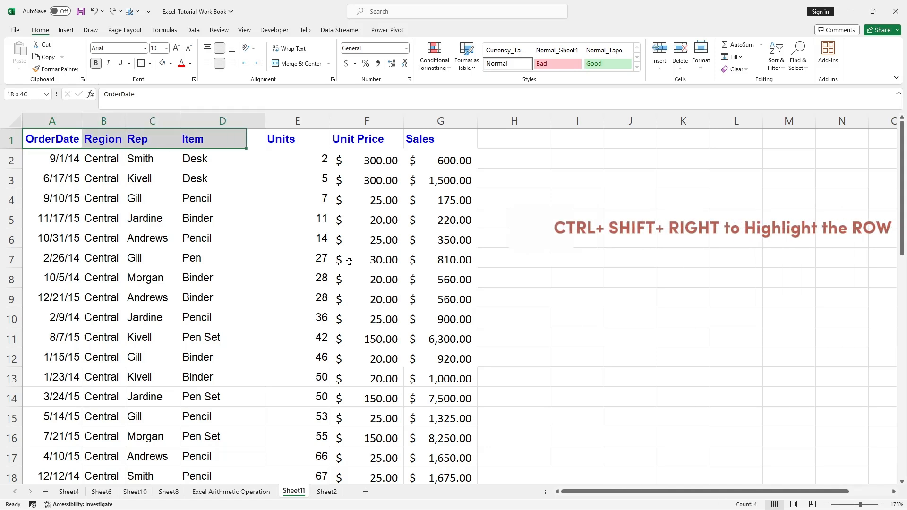
{"action": "key", "text": "shift+Right"}
{"action": "key", "text": "shift+Right"}
{"action": "key", "text": "shift+Right"}
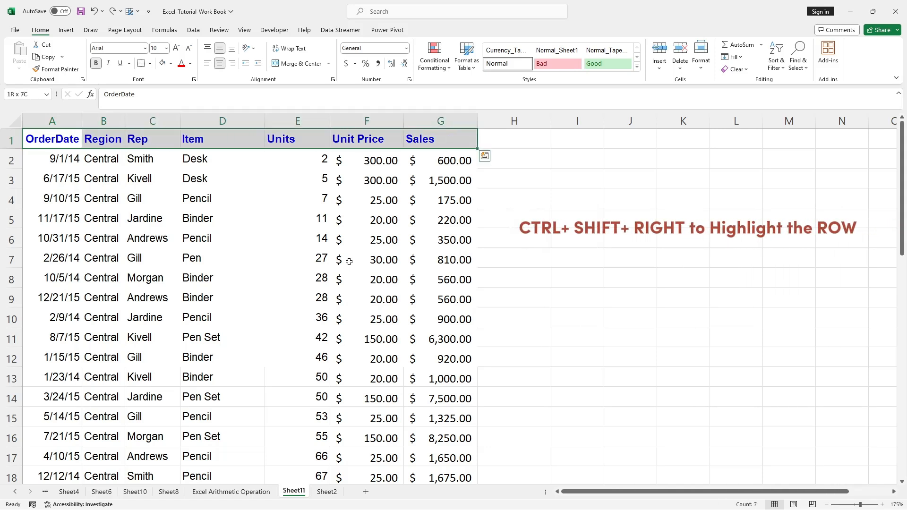
{"action": "key", "text": "ctrl+c"}
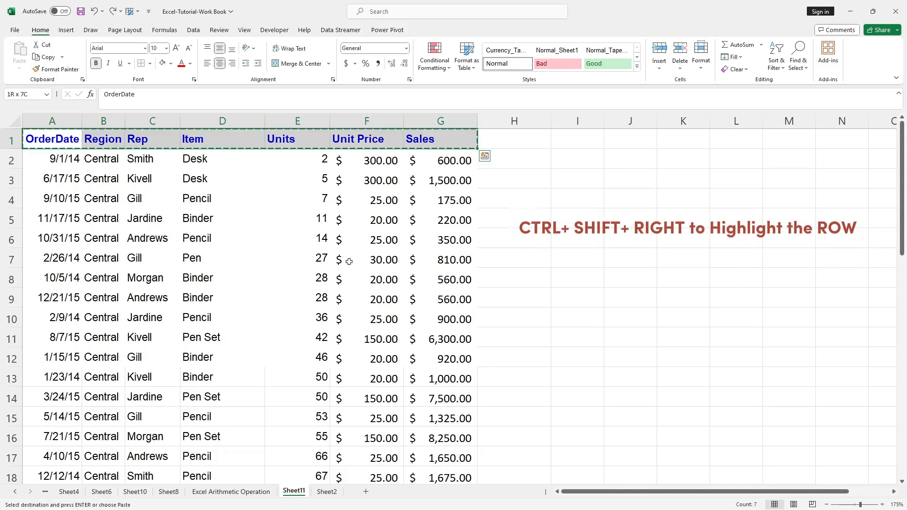
{"action": "left_click", "coordinate": [630, 139]}
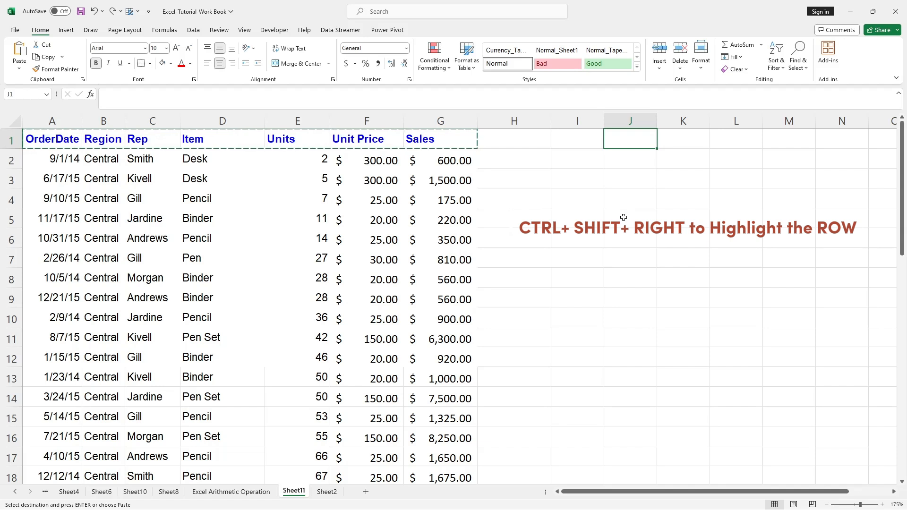
{"action": "key", "text": "ctrl+v"}
{"action": "left_click", "coordinate": [622, 217]}
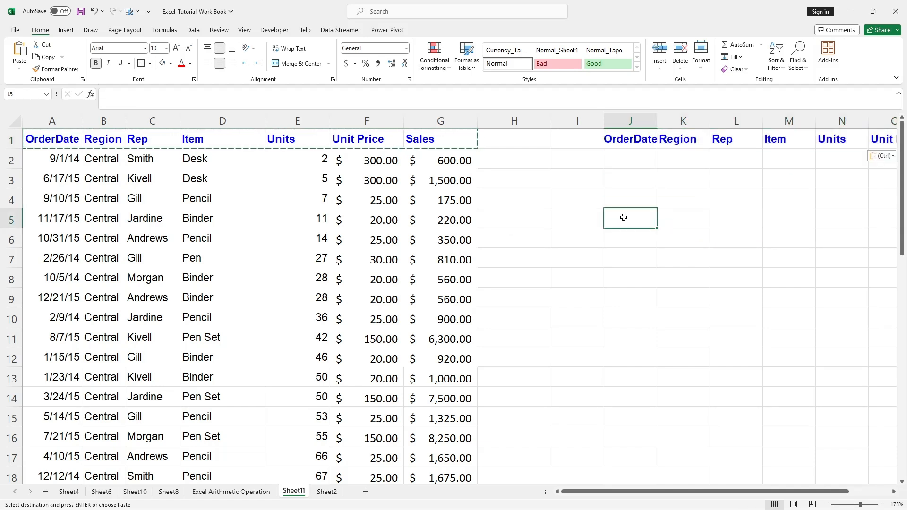
{"action": "key", "text": "Escape"}
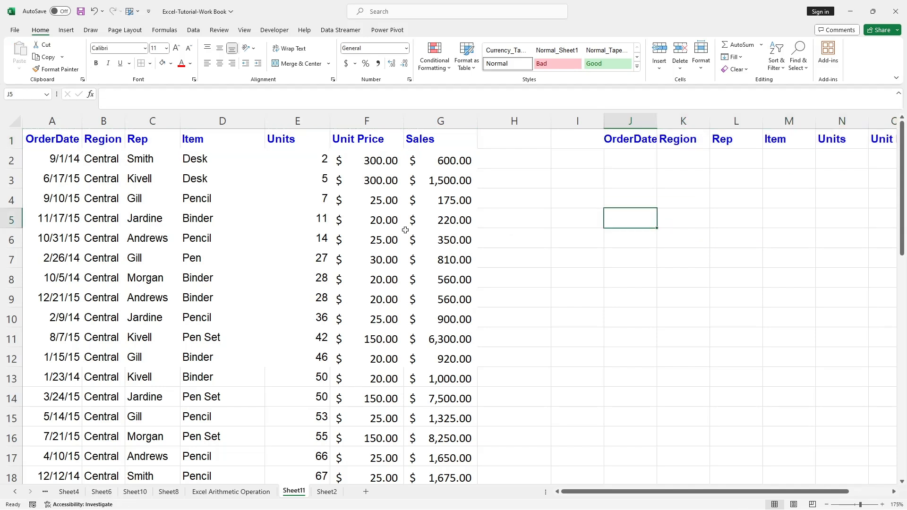
Step: Copy the first data record A2:G2 and paste it under the copied headers starting at J2
{"action": "left_click", "coordinate": [39, 161]}
{"action": "left_click_drag", "start_coordinate": [38, 160], "coordinate": [437, 164]}
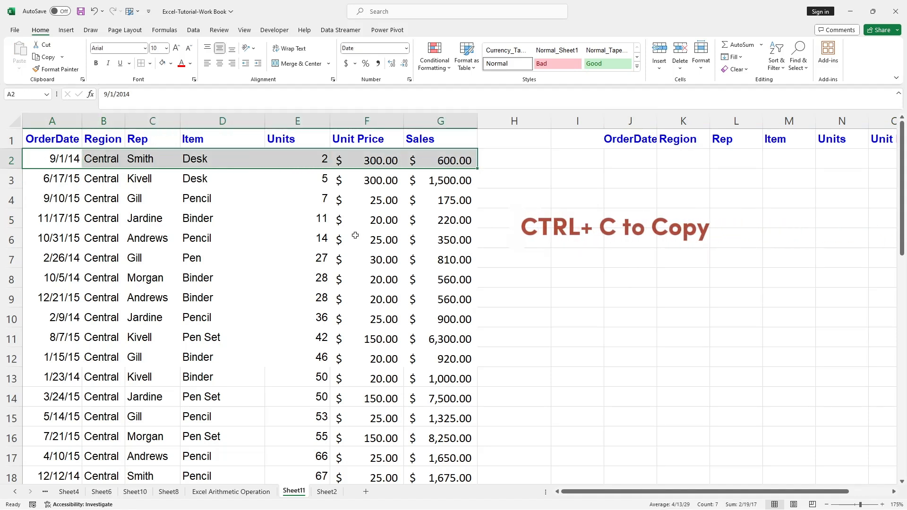
{"action": "key", "text": "ctrl+c"}
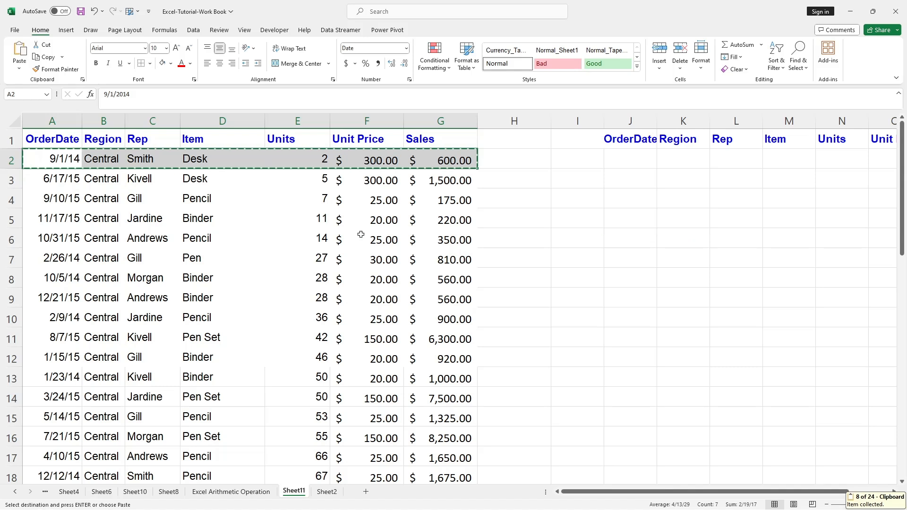
{"action": "left_click", "coordinate": [633, 158]}
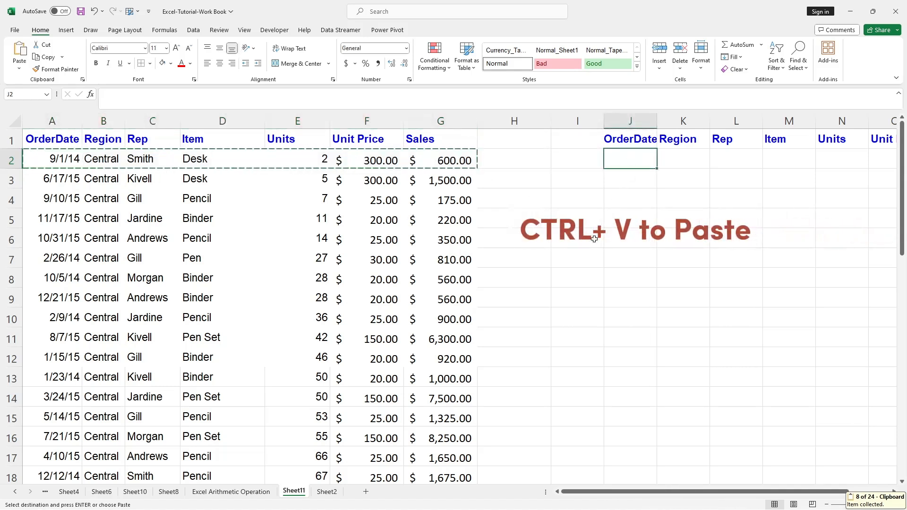
{"action": "key", "text": "ctrl+v"}
{"action": "left_click", "coordinate": [577, 297]}
{"action": "key", "text": "Escape"}
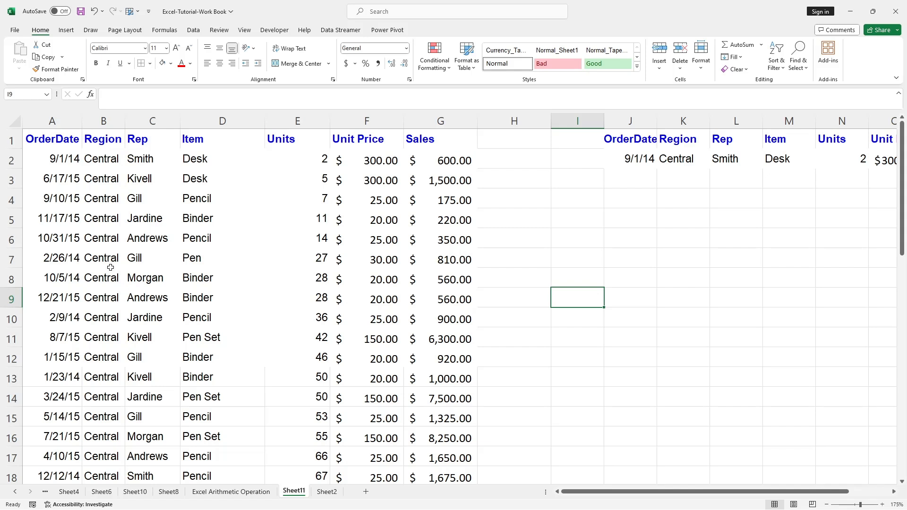
Step: Cut the six records in A4:G9 and paste them beside the table starting at cell J4
{"action": "left_click", "coordinate": [47, 198]}
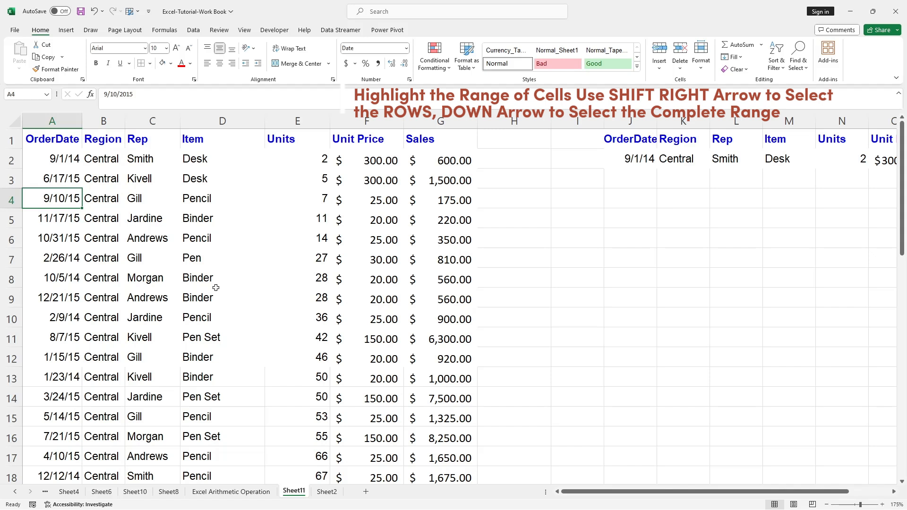
{"action": "key", "text": "shift+Right"}
{"action": "key", "text": "shift+Right"}
{"action": "key", "text": "shift+Right"}
{"action": "key", "text": "shift+Right"}
{"action": "key", "text": "shift+Right"}
{"action": "key", "text": "shift+Right"}
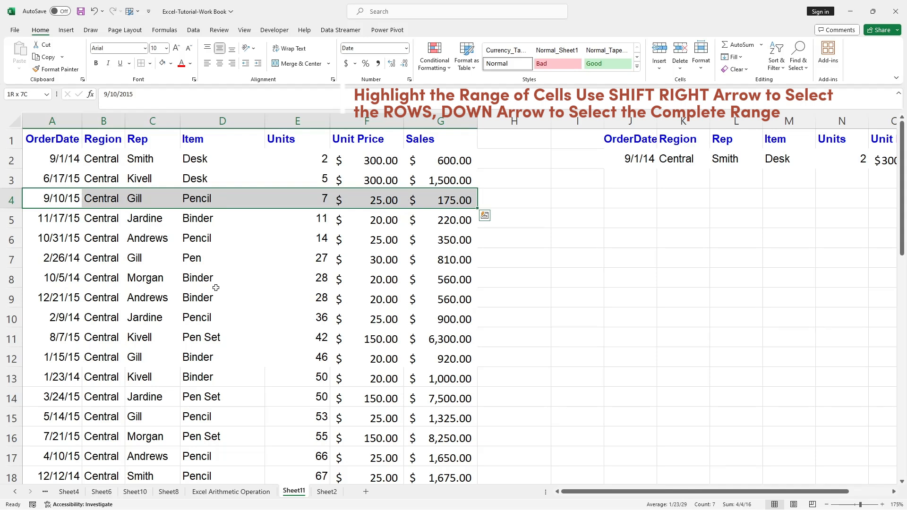
{"action": "key", "text": "shift+Down"}
{"action": "key", "text": "shift+Down"}
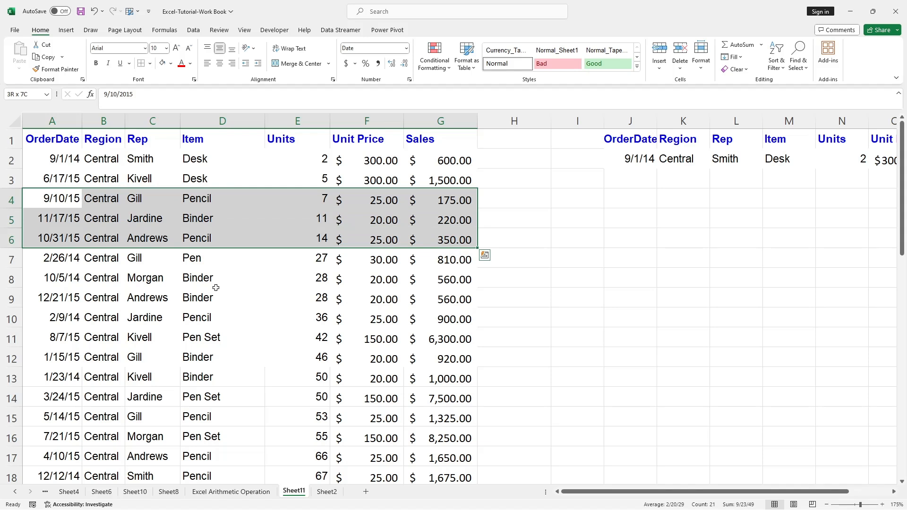
{"action": "key", "text": "shift+Down"}
{"action": "key", "text": "shift+Down"}
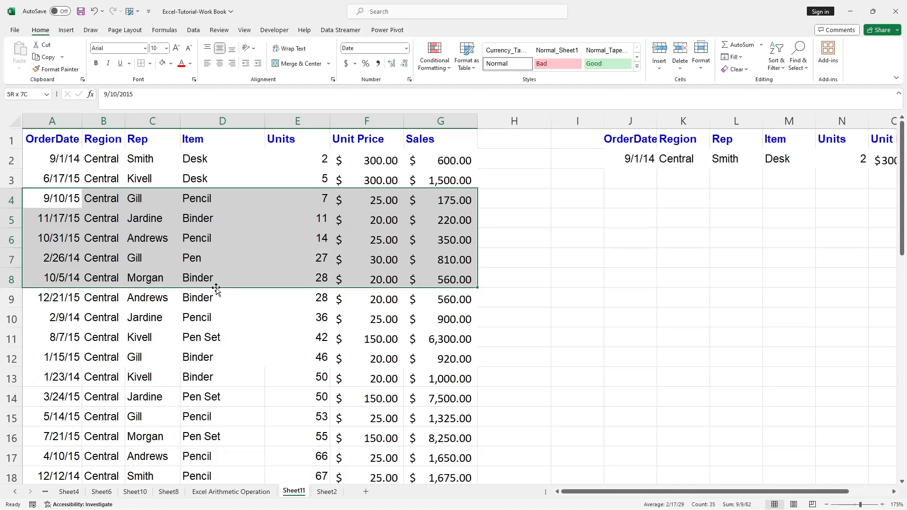
{"action": "key", "text": "shift+Down"}
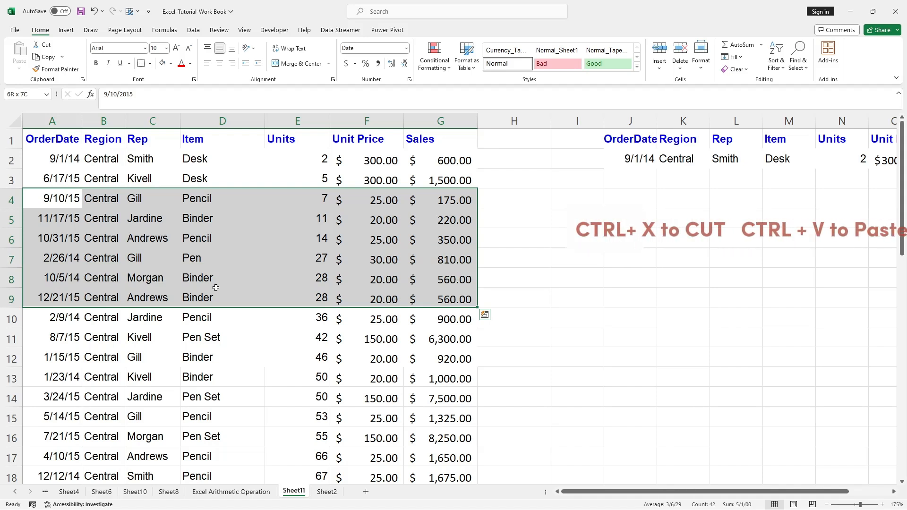
{"action": "key", "text": "ctrl+x"}
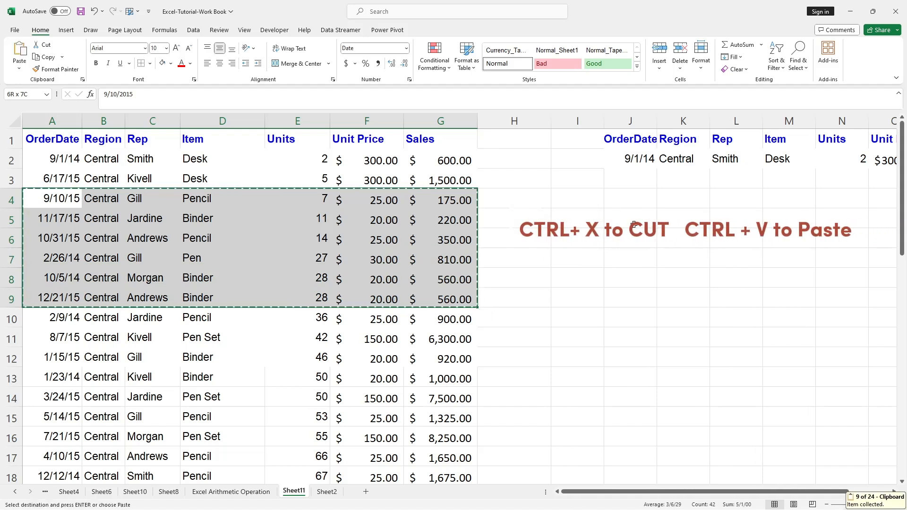
{"action": "left_click", "coordinate": [622, 199]}
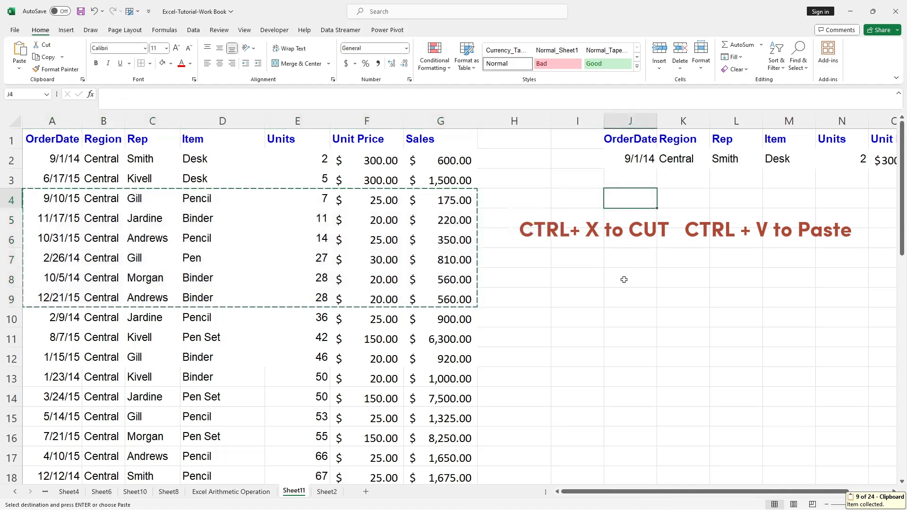
{"action": "key", "text": "ctrl+v"}
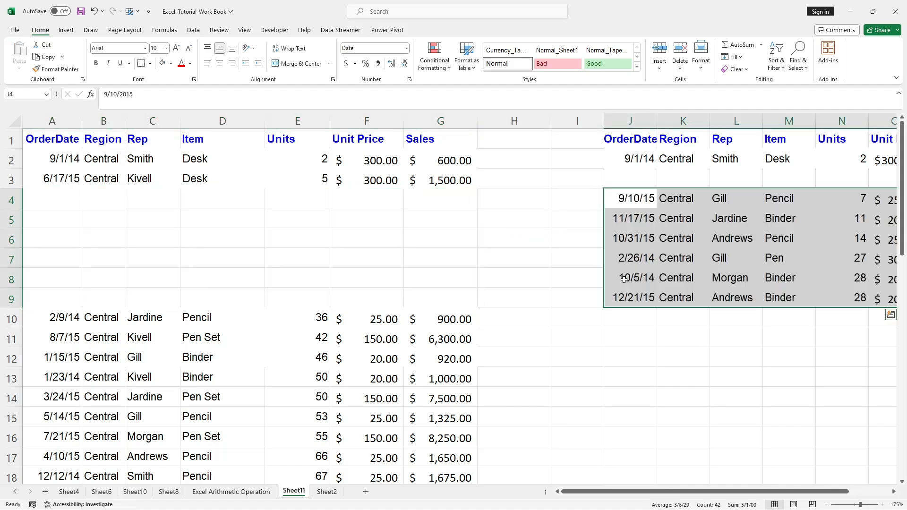
{"action": "scroll", "coordinate": [623, 279], "scroll_direction": "right", "scroll_amount": 3}
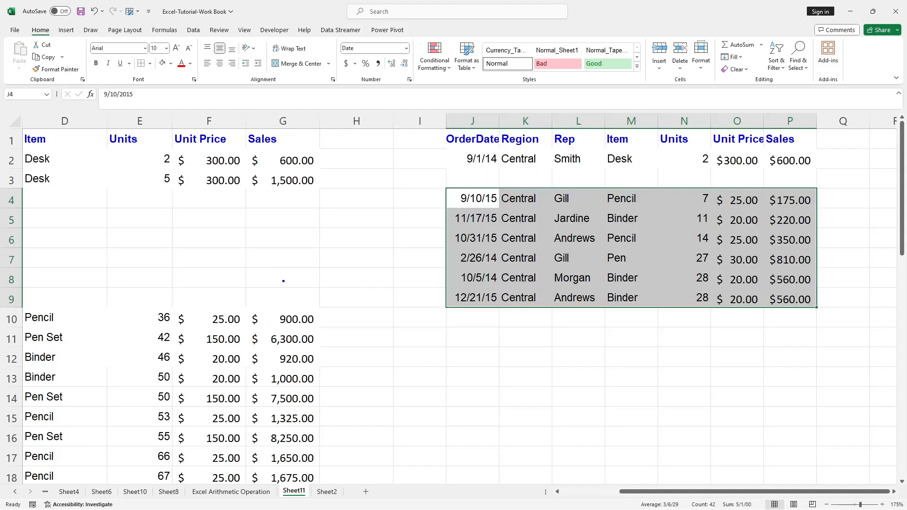
{"action": "mouse_move", "coordinate": [282, 279]}
{"action": "left_mouse_down"}
{"action": "mouse_move", "coordinate": [453, 273]}
{"action": "mouse_move", "coordinate": [437, 286]}
{"action": "left_mouse_up"}
{"action": "key", "text": "Escape"}
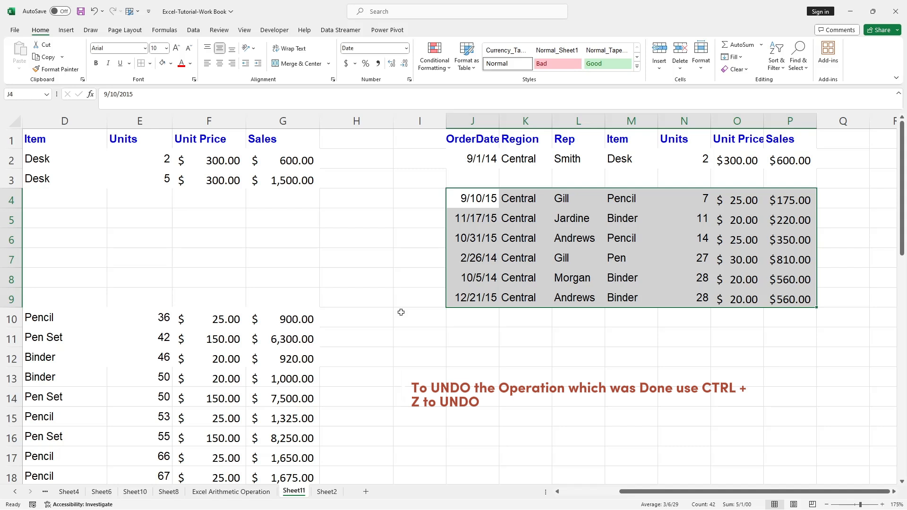
Step: Undo the pasting of the cut records so they return to A4:G9
{"action": "key", "text": "ctrl+z"}
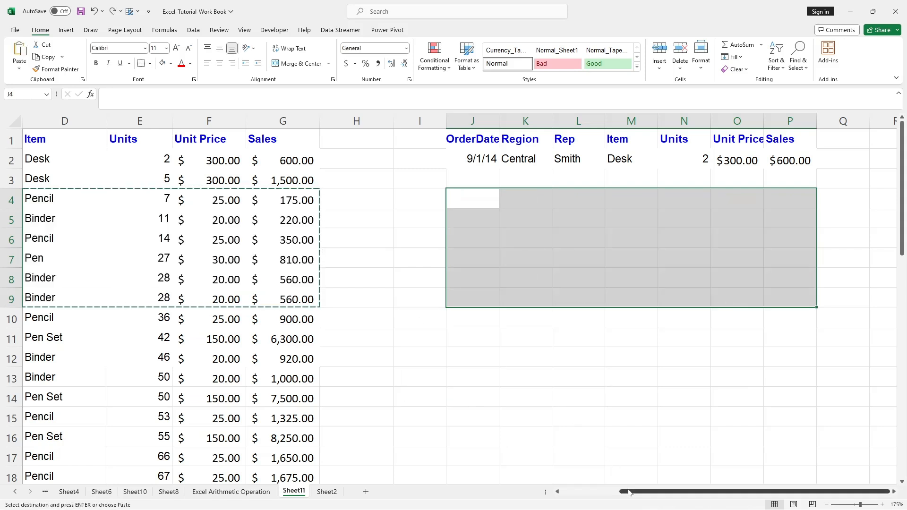
{"action": "left_click", "coordinate": [557, 491]}
{"action": "left_click", "coordinate": [558, 491]}
{"action": "left_click", "coordinate": [557, 491]}
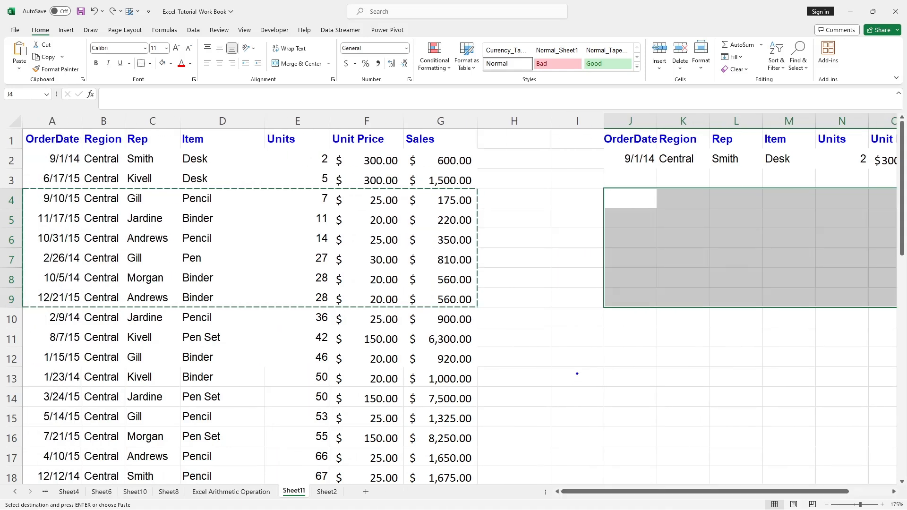
{"action": "mouse_move", "coordinate": [581, 273]}
{"action": "left_mouse_down"}
{"action": "mouse_move", "coordinate": [618, 254]}
{"action": "mouse_move", "coordinate": [479, 273]}
{"action": "mouse_move", "coordinate": [488, 280]}
{"action": "left_mouse_up"}
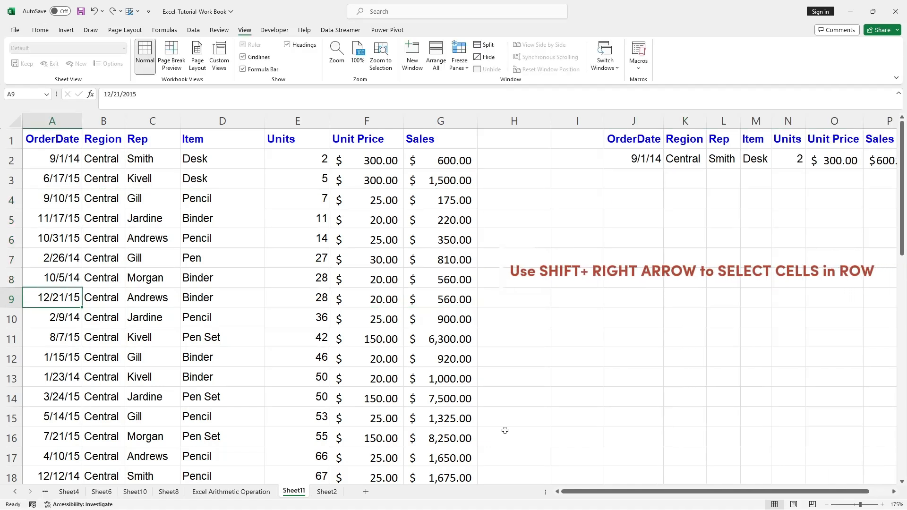
Step: Make the row 9 record in A9:G9 bold and italic
{"action": "key", "text": "shift+Right"}
{"action": "key", "text": "shift+Right"}
{"action": "key", "text": "shift+Right"}
{"action": "key", "text": "shift+Right"}
{"action": "key", "text": "shift+Right"}
{"action": "key", "text": "shift+Right"}
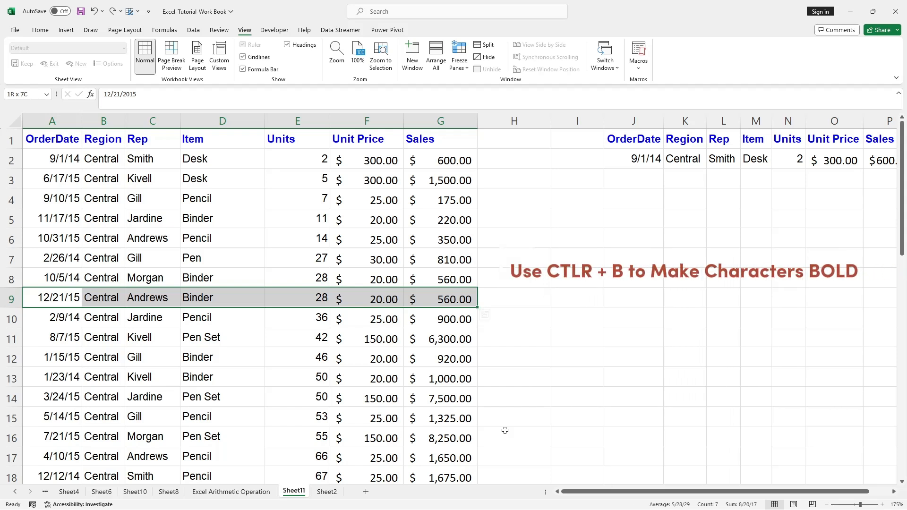
{"action": "key", "text": "ctrl+b"}
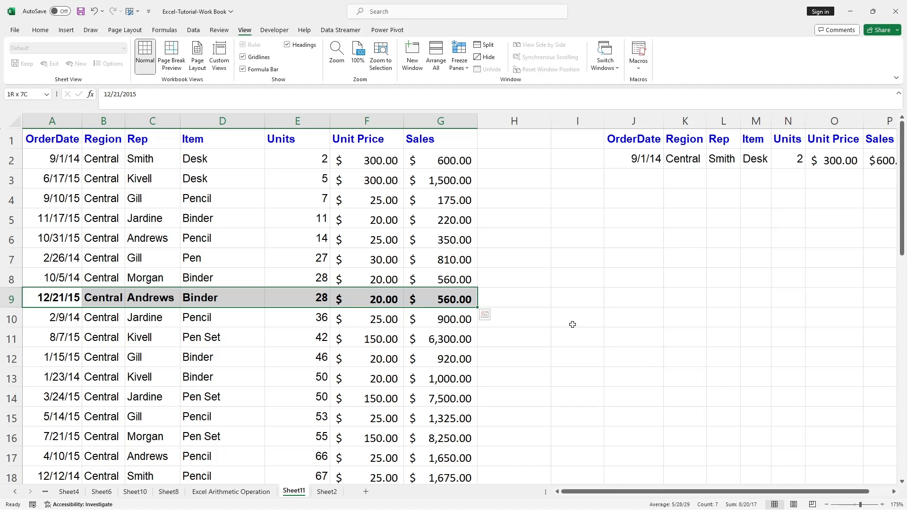
{"action": "key", "text": "ctrl+i"}
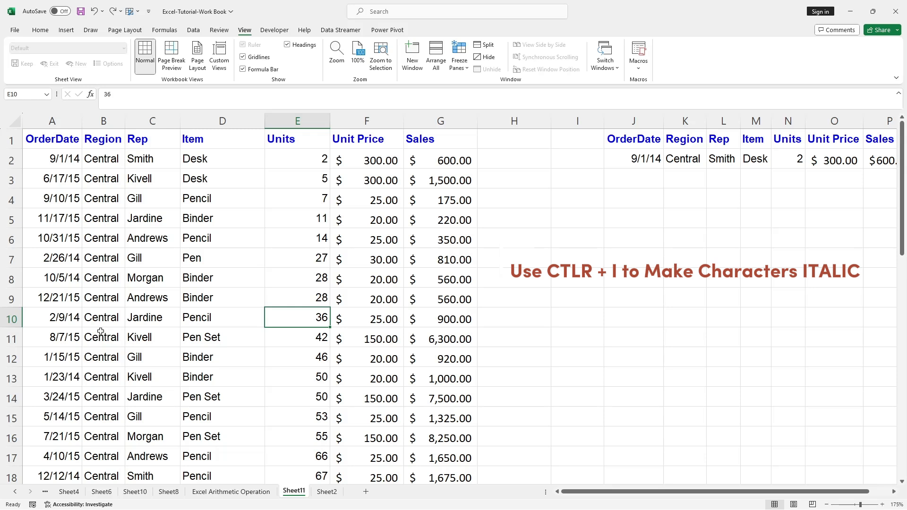
Step: Select A9:G9 again and apply bold, italic and underline to the record
{"action": "left_click_drag", "start_coordinate": [41, 298], "coordinate": [430, 304]}
{"action": "key", "text": "ctrl+b"}
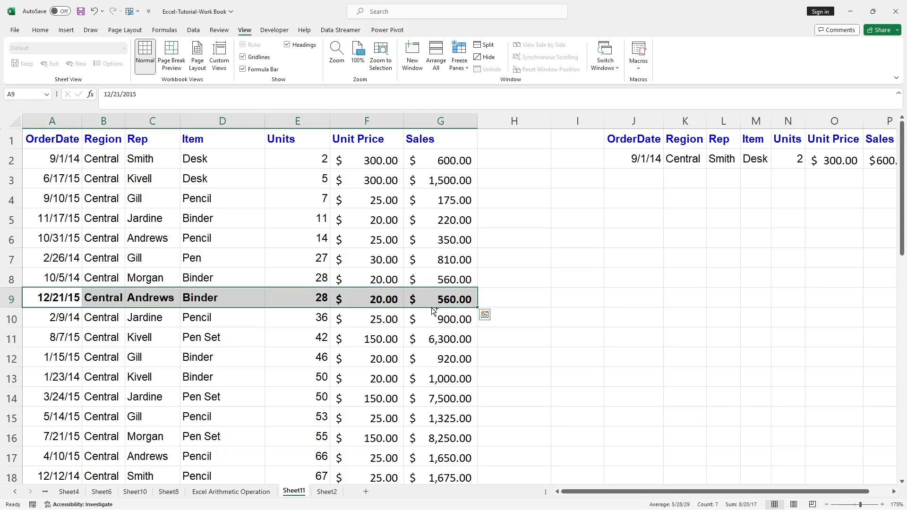
{"action": "key", "text": "ctrl+i"}
{"action": "key", "text": "ctrl+u"}
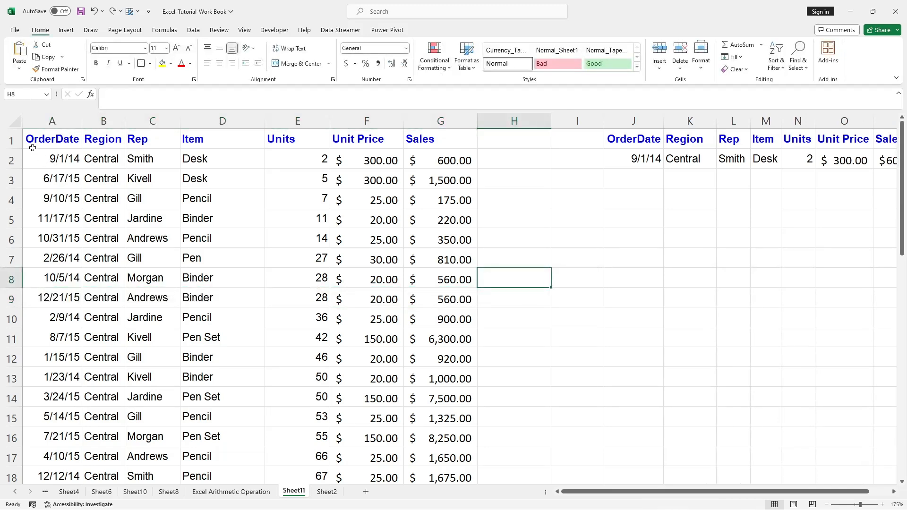
Step: Apply All Borders to the whole sales table in A1:G44, then deselect the range by selecting cell D7
{"action": "left_click_drag", "start_coordinate": [36, 140], "coordinate": [460, 496]}
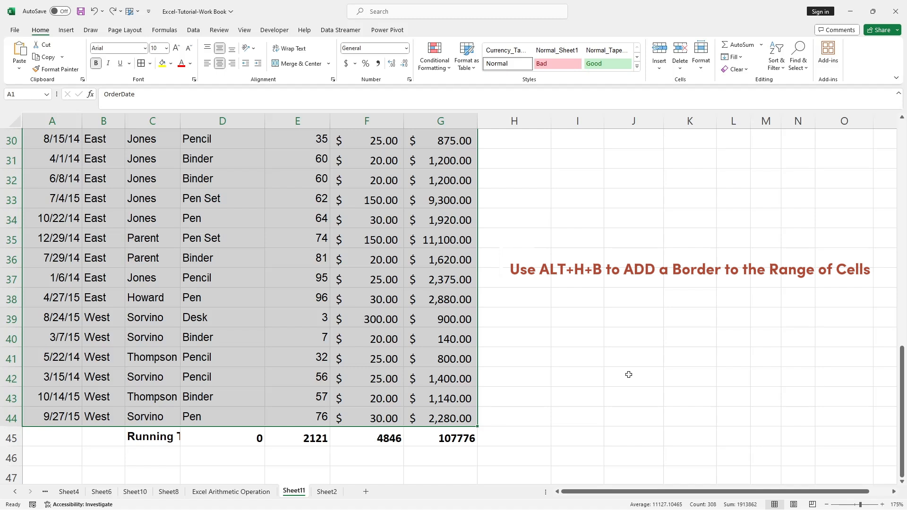
{"action": "key", "text": "alt"}
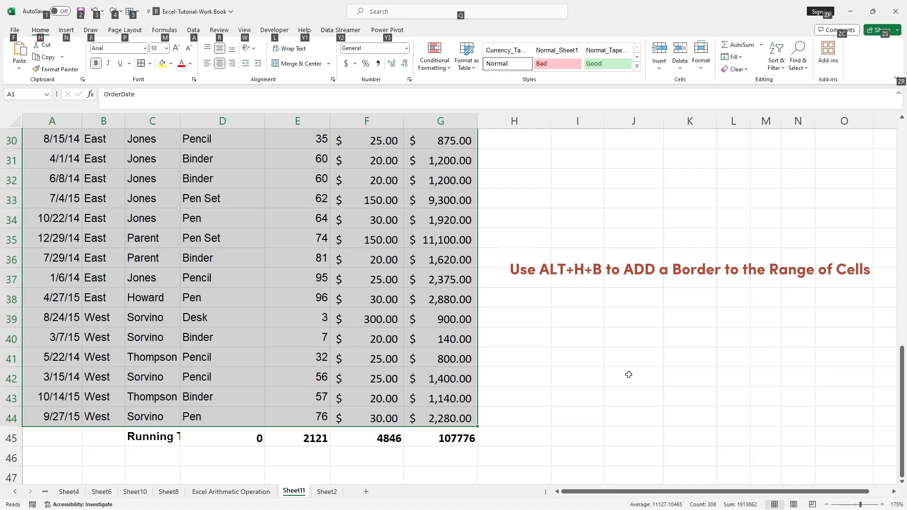
{"action": "key", "text": "h"}
{"action": "key", "text": "b"}
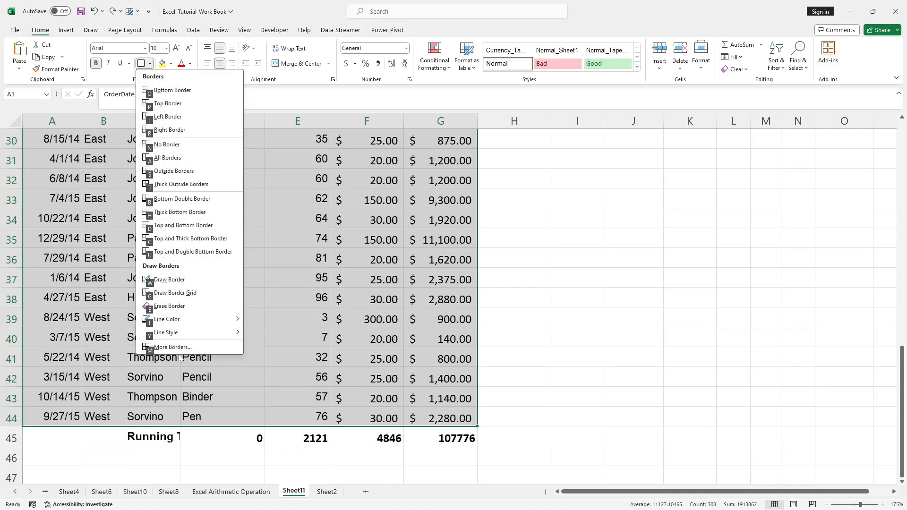
{"action": "left_click", "coordinate": [179, 161]}
{"action": "scroll", "coordinate": [305, 250], "scroll_direction": "up", "scroll_amount": 10}
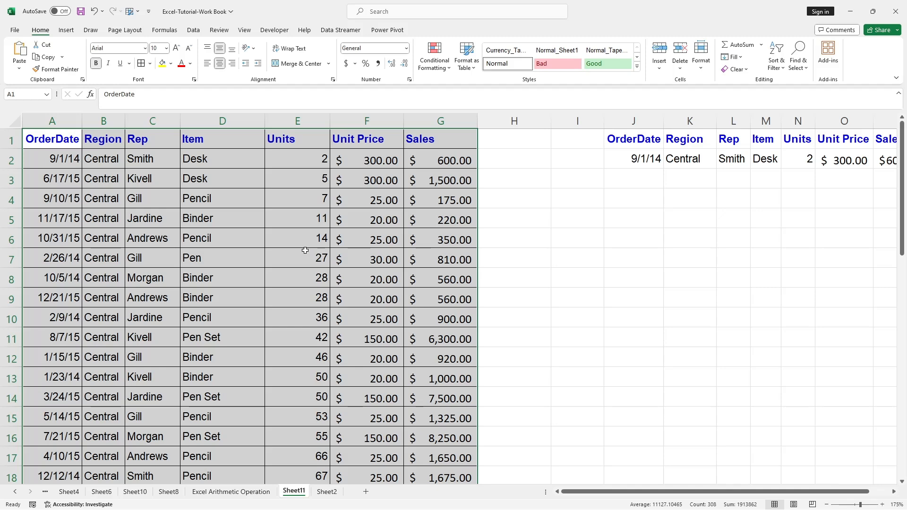
{"action": "left_click", "coordinate": [188, 263]}
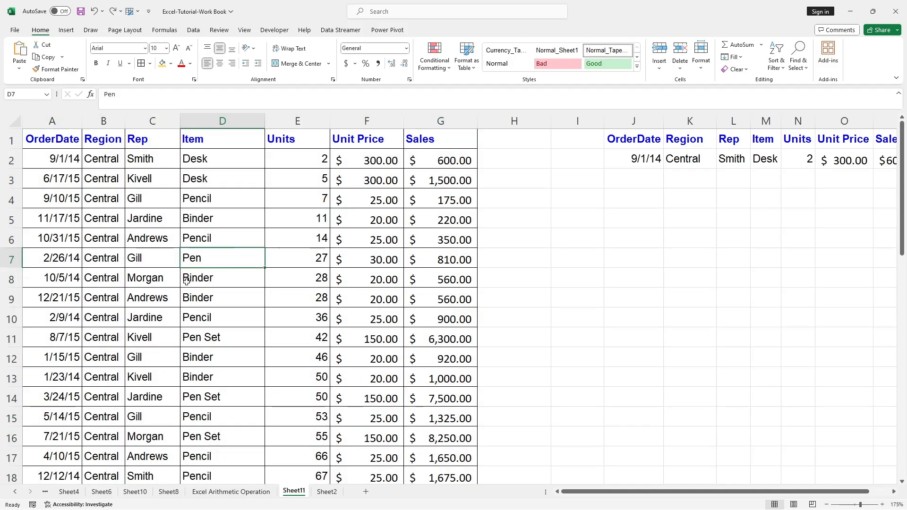
Step: Fill the records in A2:G12 with a grey theme color and save the workbook
{"action": "left_click", "coordinate": [36, 157], "text": "ctrl"}
{"action": "left_click_drag", "start_coordinate": [36, 158], "coordinate": [430, 356]}
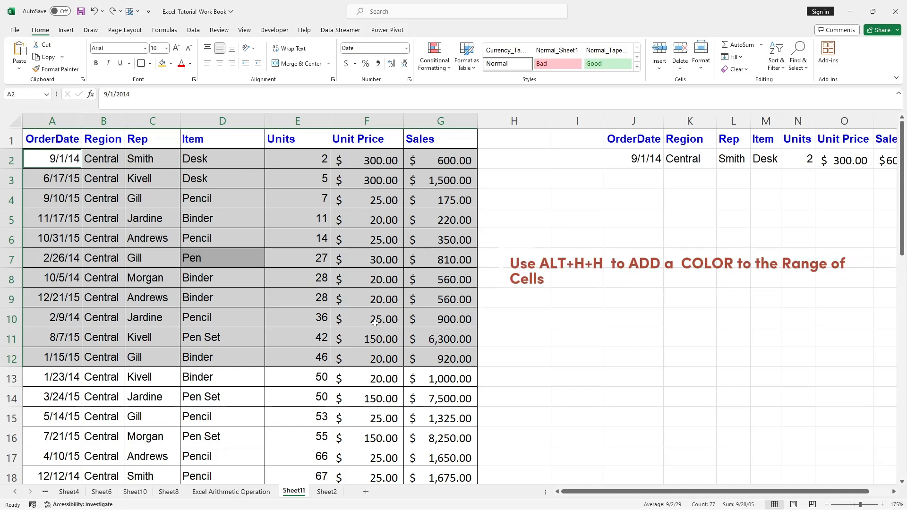
{"action": "key", "text": "alt+h"}
{"action": "key", "text": "h"}
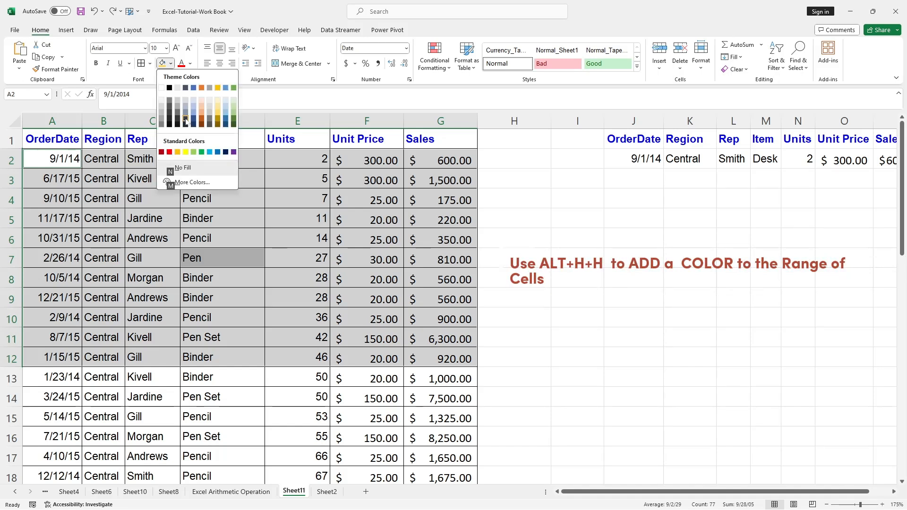
{"action": "left_click", "coordinate": [210, 112]}
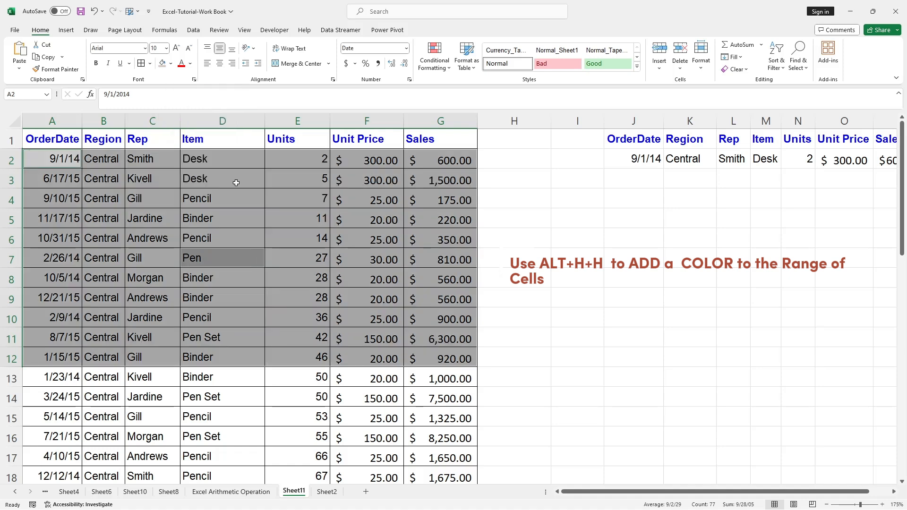
{"action": "left_click", "coordinate": [243, 218]}
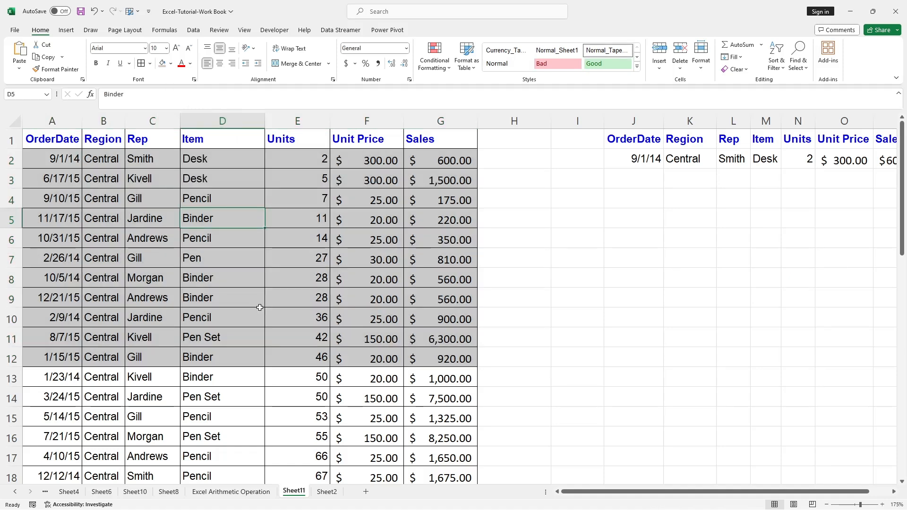
{"action": "left_click", "coordinate": [577, 277]}
{"action": "key", "text": "ctrl+s"}
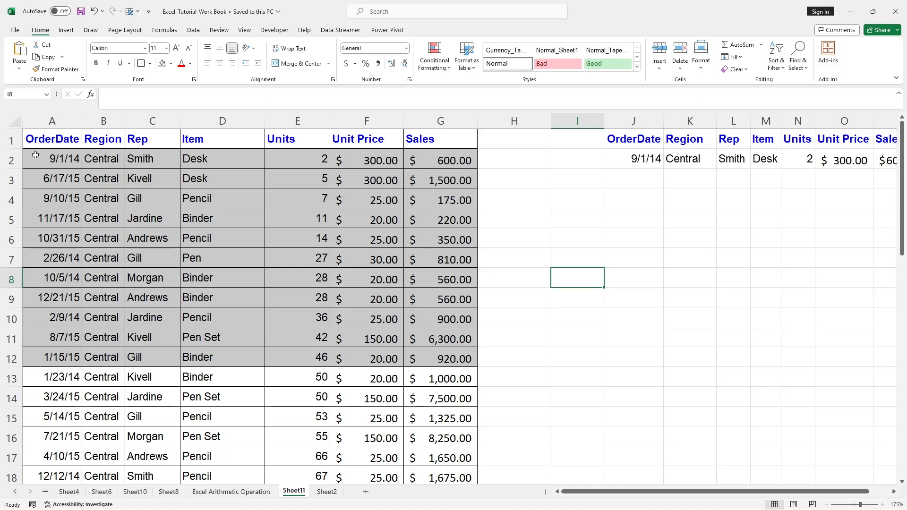
Step: Move the filled records A2:G12 as a block so that they start at cell J5
{"action": "left_click_drag", "start_coordinate": [36, 154], "coordinate": [438, 357]}
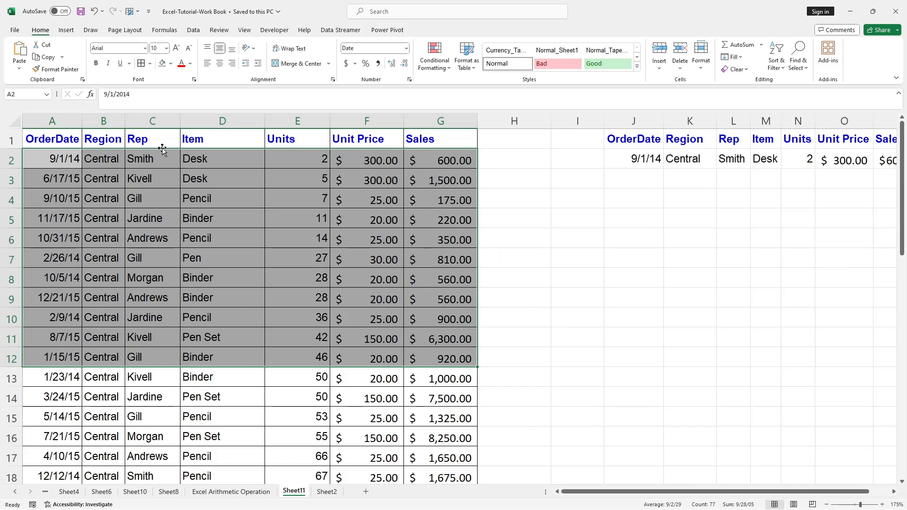
{"action": "left_click_drag", "start_coordinate": [162, 149], "coordinate": [732, 215]}
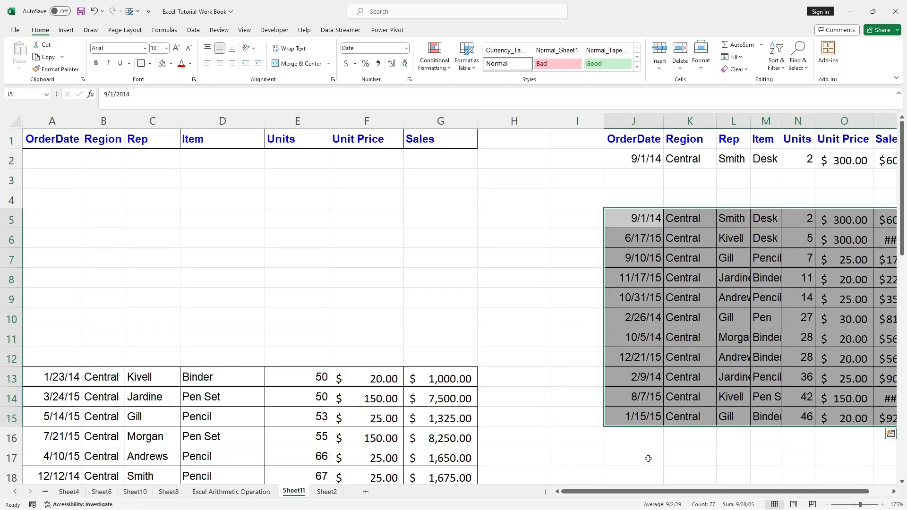
{"action": "scroll", "coordinate": [649, 491], "scroll_direction": "right", "scroll_amount": 1}
{"action": "left_click", "coordinate": [461, 282]}
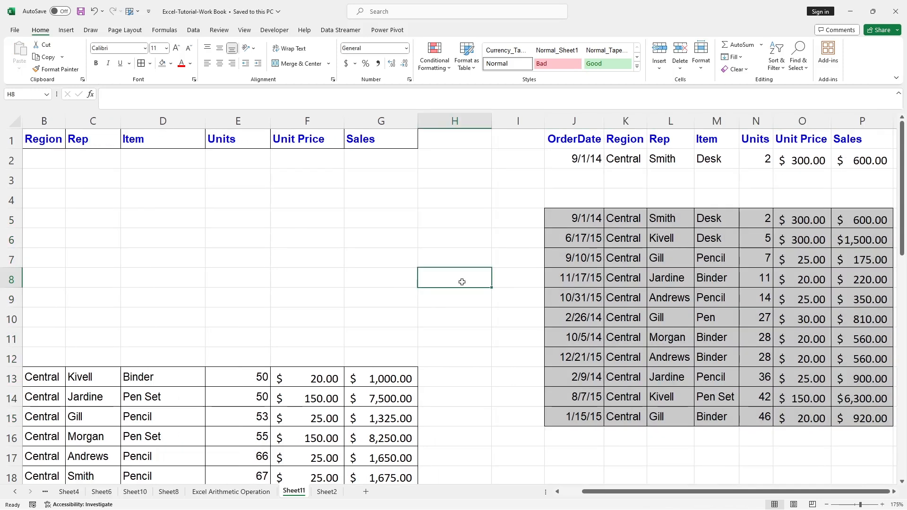
Step: Undo the column width changes and the move of the filled records, then select cell H7
{"action": "key", "text": "ctrl+z"}
{"action": "key", "text": "ctrl+z"}
{"action": "key", "text": "ctrl+z"}
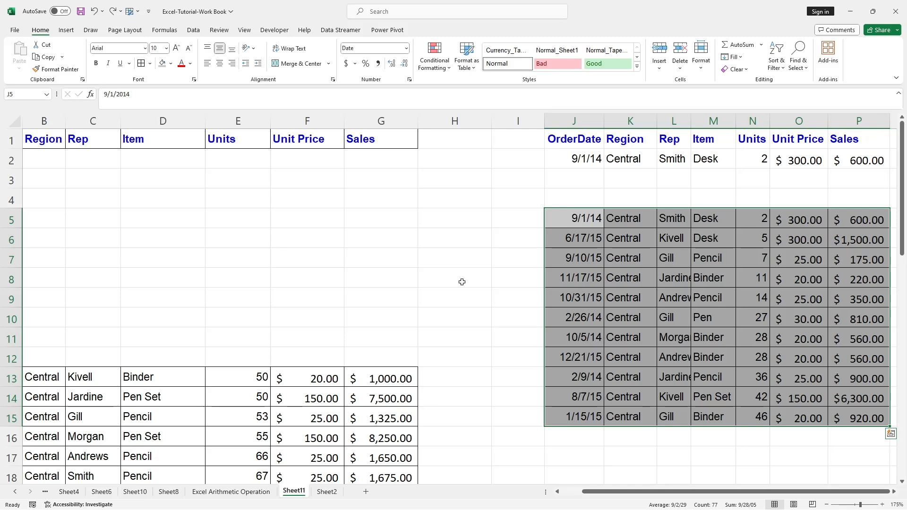
{"action": "key", "text": "ctrl+z"}
{"action": "key", "text": "ctrl+z"}
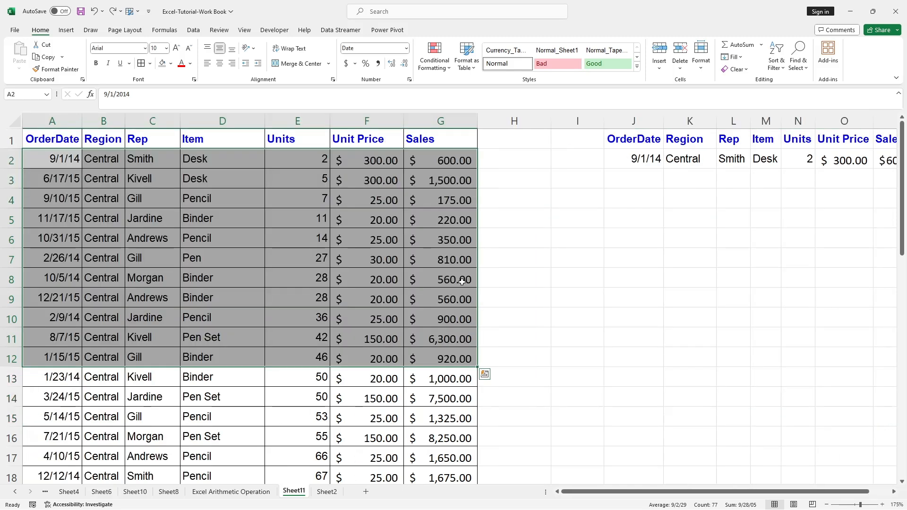
{"action": "left_click", "coordinate": [550, 254]}
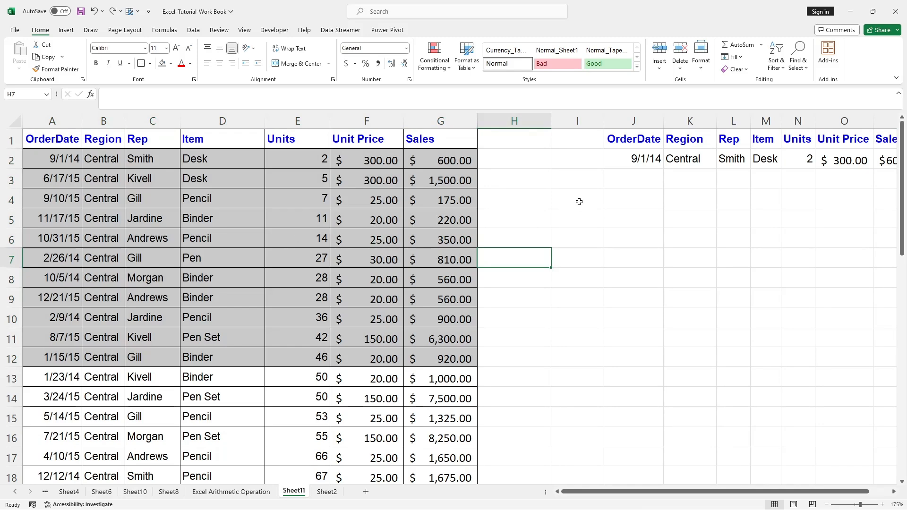
Step: Move the record in A13:G13 next to the sales table so that it starts at cell J3
{"action": "scroll", "coordinate": [579, 200], "scroll_direction": "down", "scroll_amount": 2}
{"action": "left_click_drag", "start_coordinate": [38, 258], "coordinate": [432, 262]}
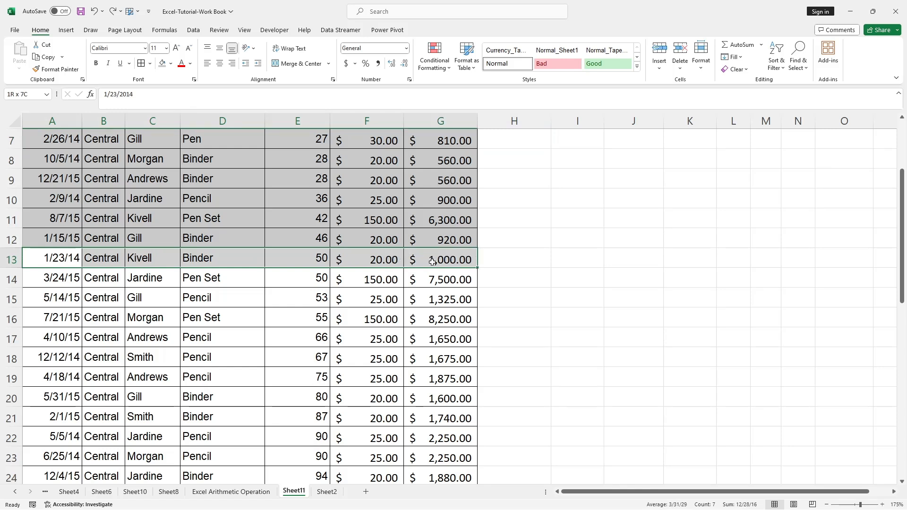
{"action": "left_click_drag", "start_coordinate": [432, 262], "coordinate": [432, 262]}
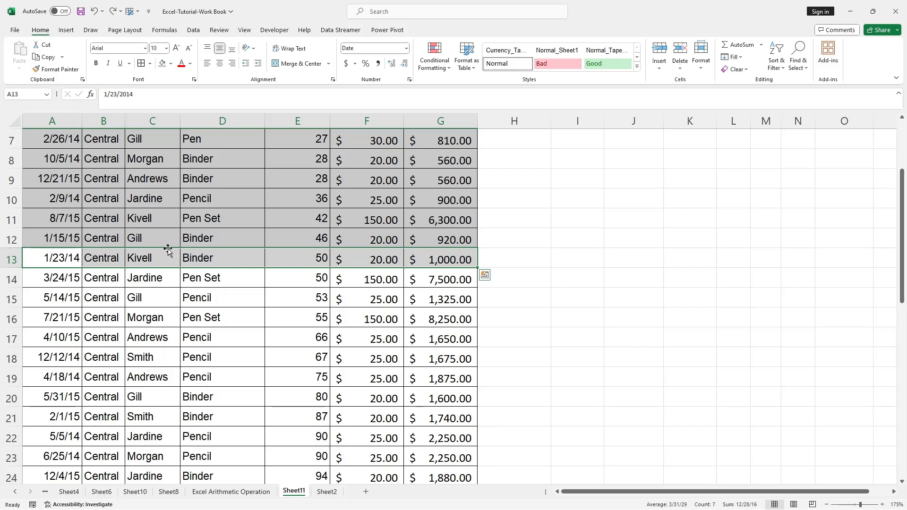
{"action": "left_click_drag", "start_coordinate": [168, 248], "coordinate": [731, 181]}
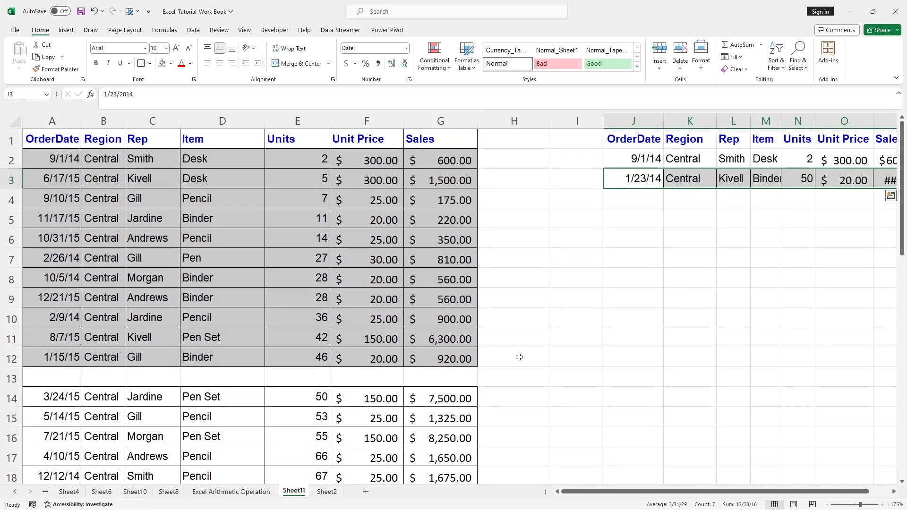
Step: Undo the time format on the moved record and its move from A13:G13 to J3, then select cell G7
{"action": "key", "text": "ctrl+shift+2"}
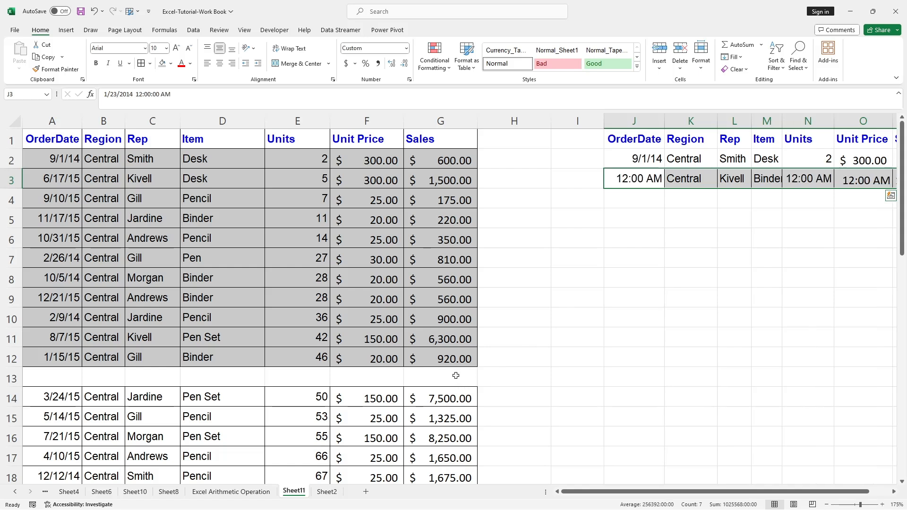
{"action": "key", "text": "ctrl+z"}
{"action": "left_click", "coordinate": [522, 276]}
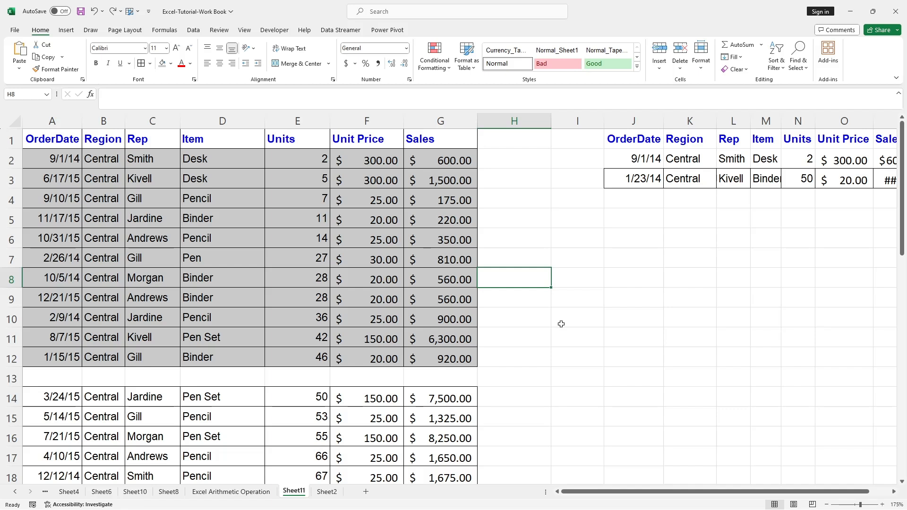
{"action": "key", "text": "ctrl+z"}
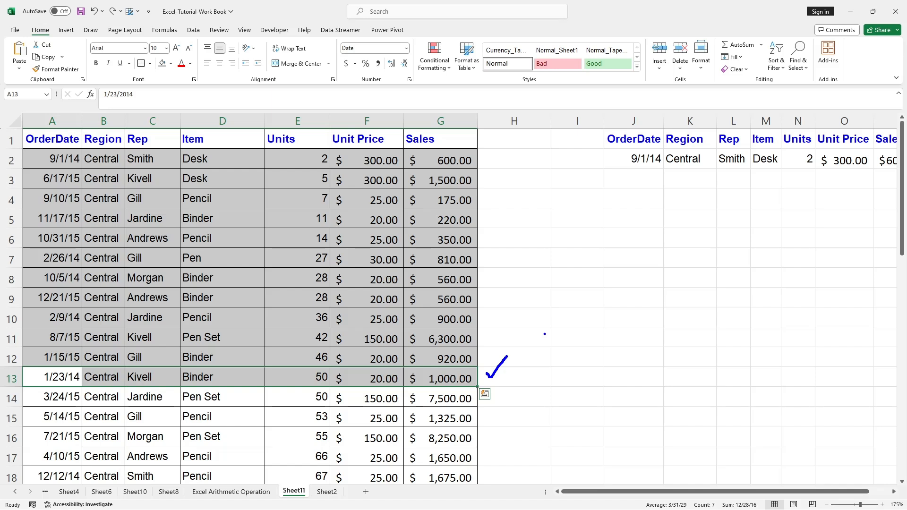
{"action": "key", "text": "Escape"}
{"action": "left_click", "coordinate": [440, 259]}
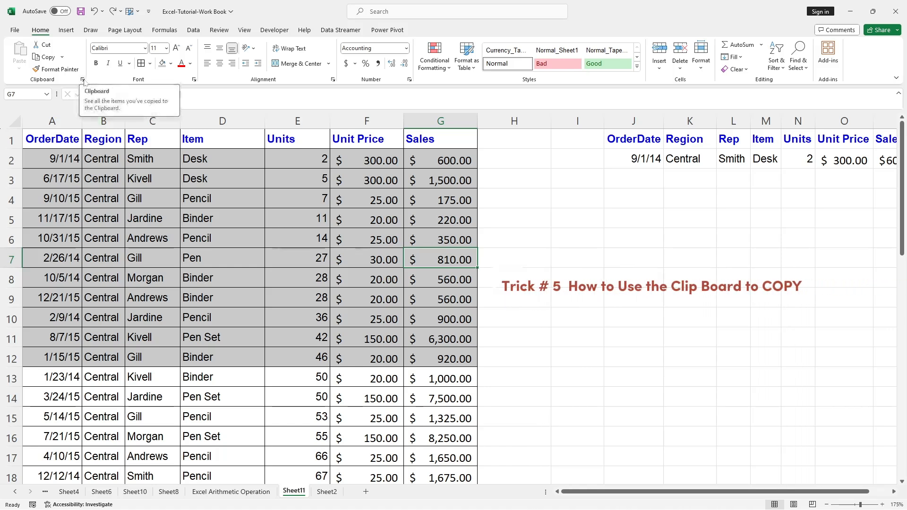
{"action": "key", "text": "ctrl+2"}
{"action": "left_click_drag", "start_coordinate": [16, 73], "coordinate": [91, 92]}
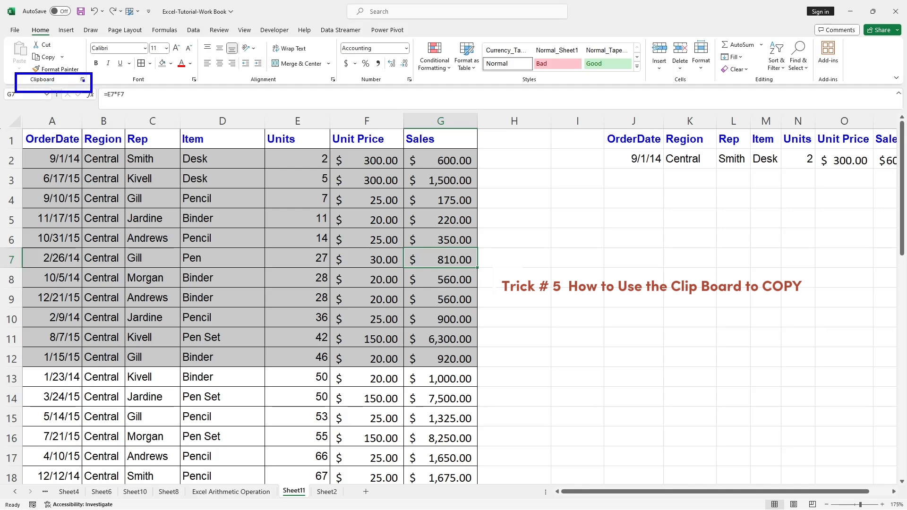
{"action": "key", "text": "Escape"}
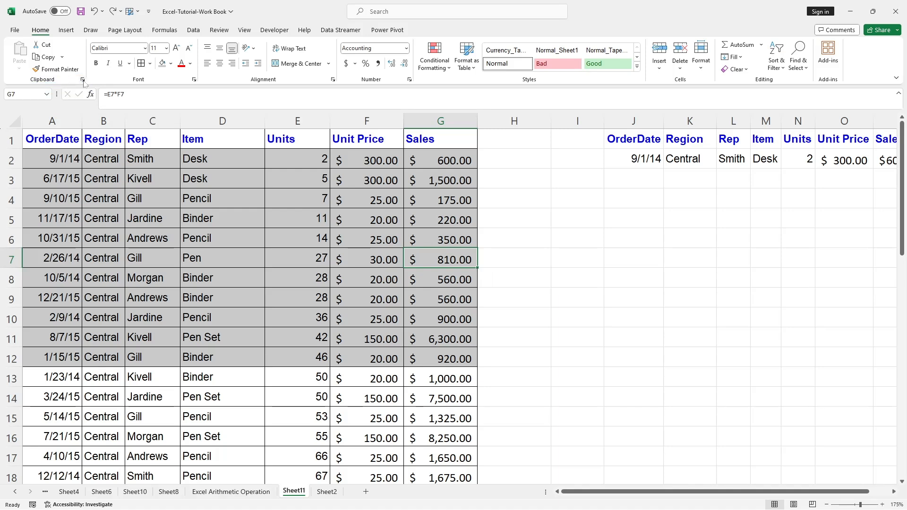
Step: Show the Office Clipboard and copy the record in A13:G13 to it
{"action": "left_click", "coordinate": [82, 79]}
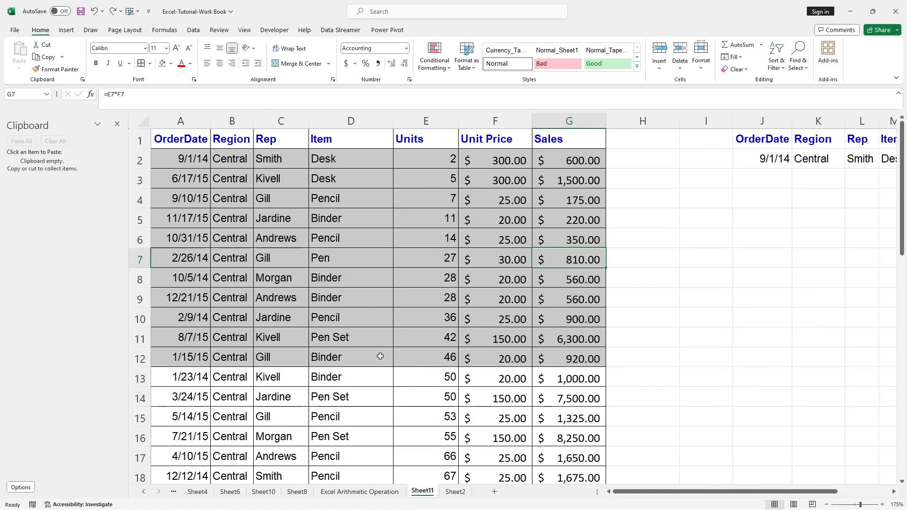
{"action": "left_click_drag", "start_coordinate": [171, 378], "coordinate": [549, 375]}
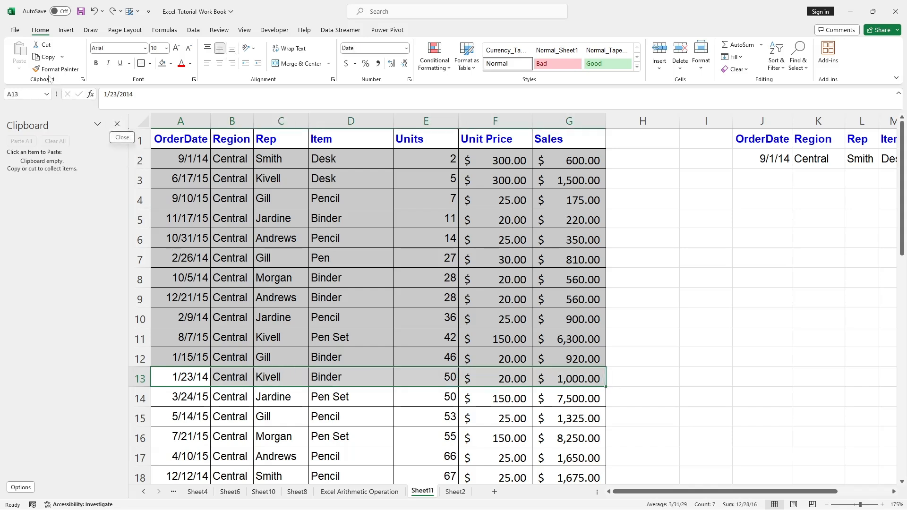
{"action": "left_click", "coordinate": [62, 56]}
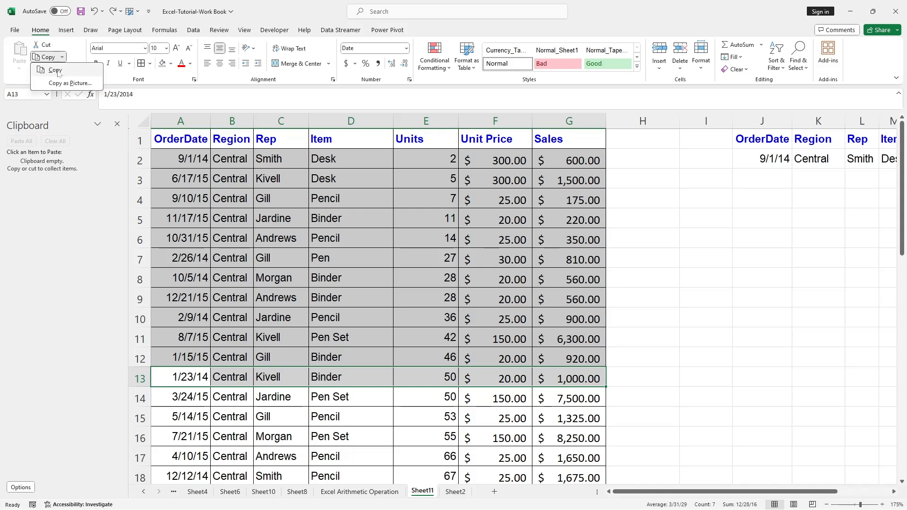
{"action": "left_click", "coordinate": [55, 70]}
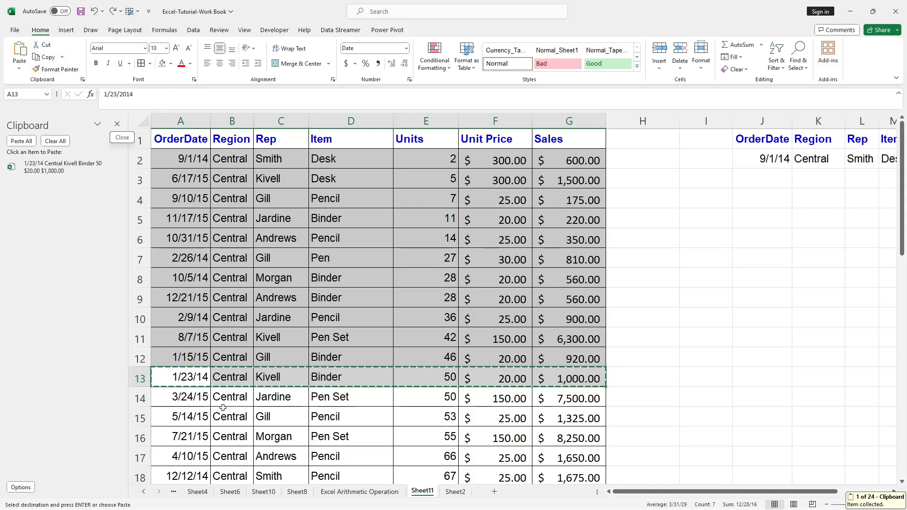
Step: Copy the record in A17:G17 to the Office Clipboard as another item, keeping the clipboard list open
{"action": "scroll", "coordinate": [174, 422], "scroll_direction": "down", "scroll_amount": 2}
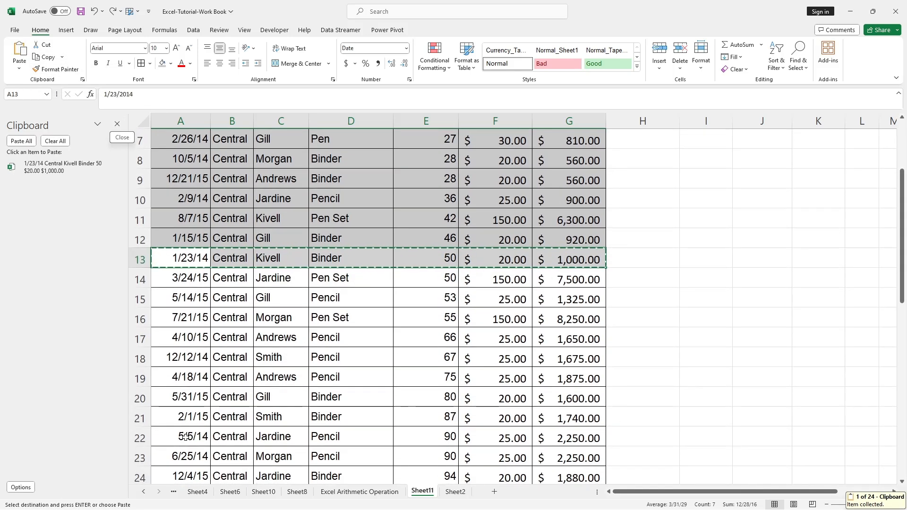
{"action": "left_click_drag", "start_coordinate": [172, 341], "coordinate": [567, 338]}
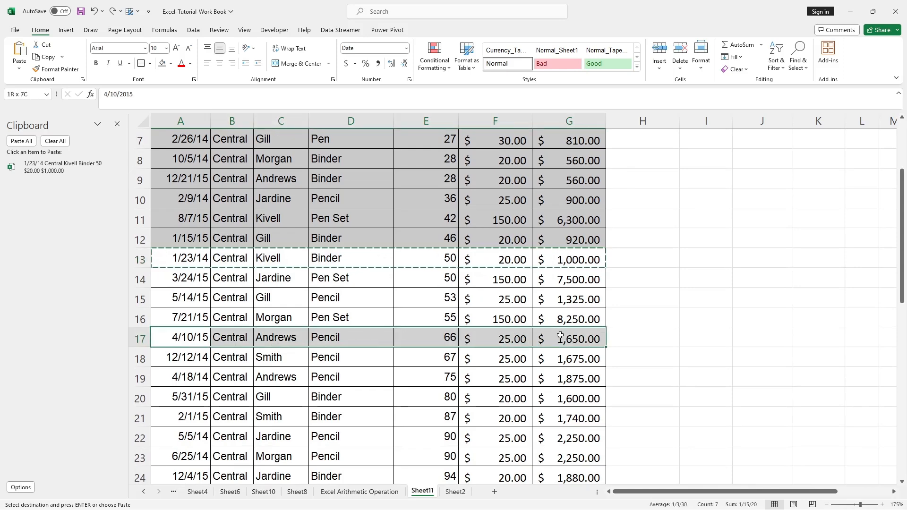
{"action": "left_click", "coordinate": [82, 80]}
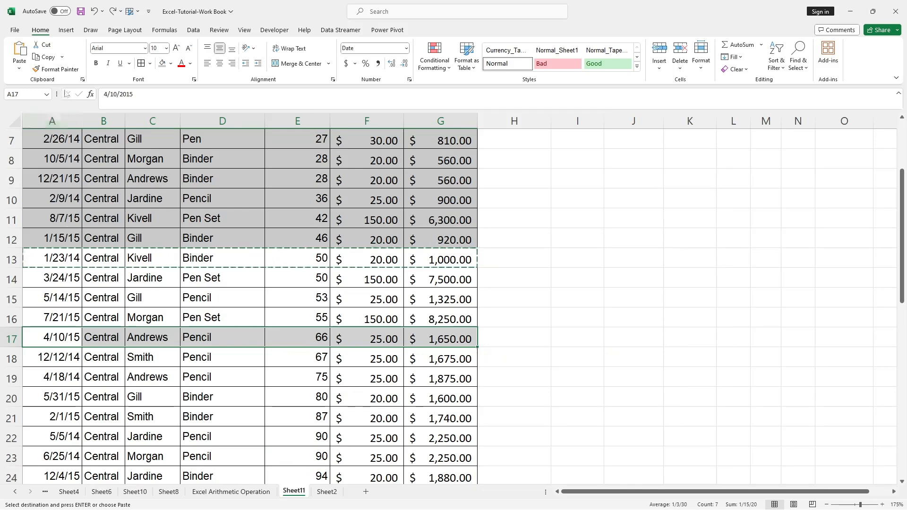
{"action": "left_click", "coordinate": [83, 79]}
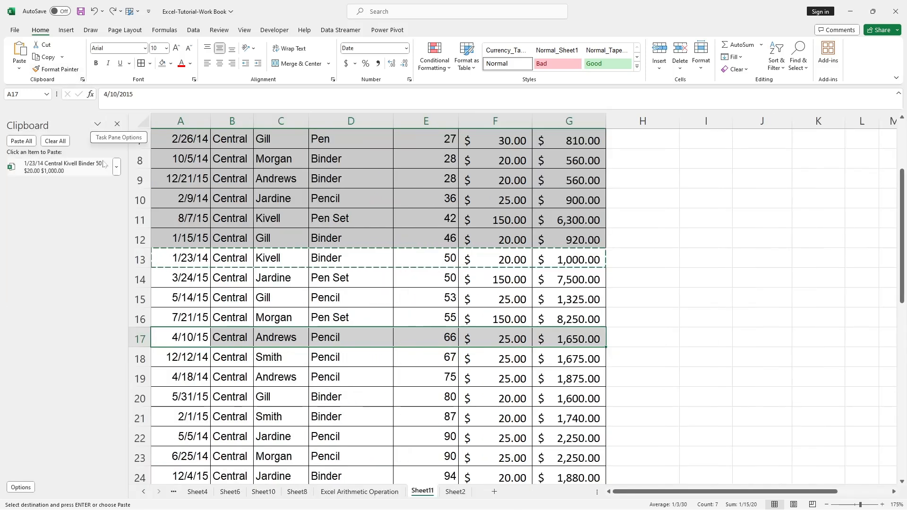
{"action": "left_click", "coordinate": [63, 59]}
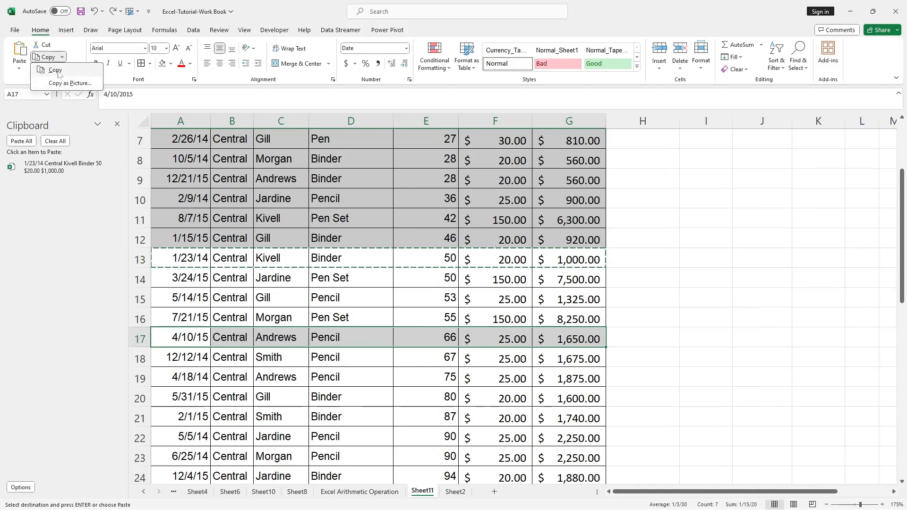
{"action": "left_click", "coordinate": [55, 70]}
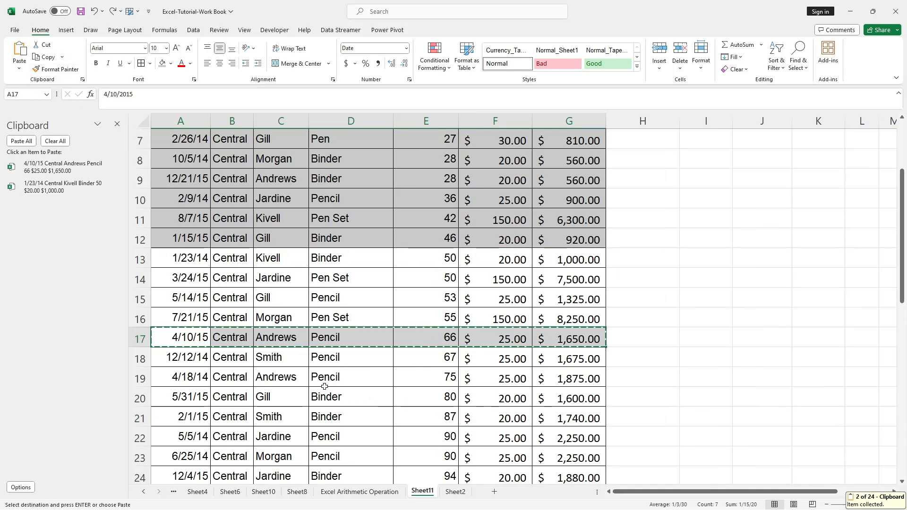
Step: Copy the West region records in A39:G44 to the Office Clipboard as a further item
{"action": "scroll", "coordinate": [324, 386], "scroll_direction": "down", "scroll_amount": 2}
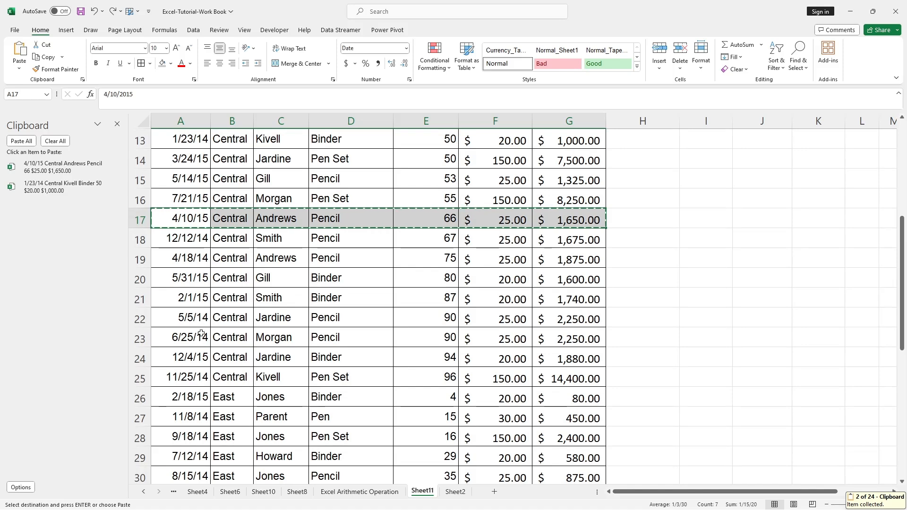
{"action": "scroll", "coordinate": [200, 354], "scroll_direction": "down", "scroll_amount": 1}
{"action": "scroll", "coordinate": [210, 347], "scroll_direction": "down", "scroll_amount": 4}
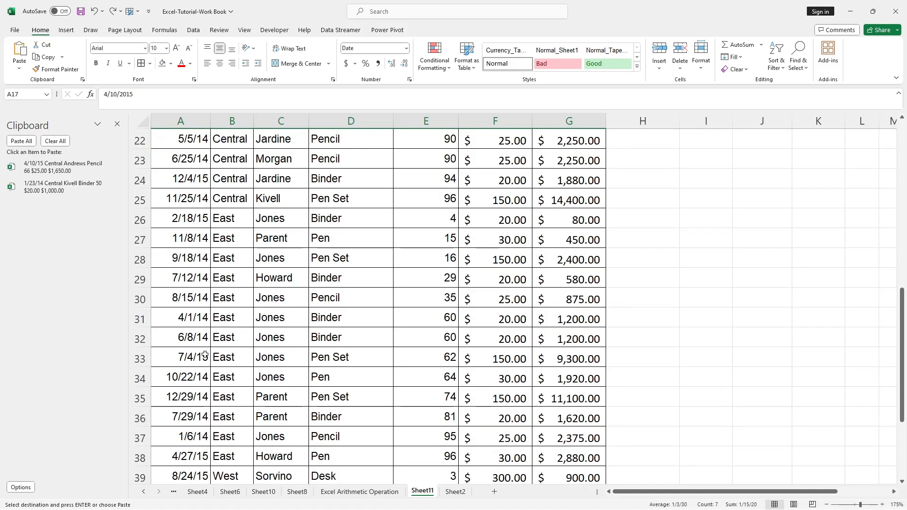
{"action": "left_click_drag", "start_coordinate": [168, 259], "coordinate": [573, 339]}
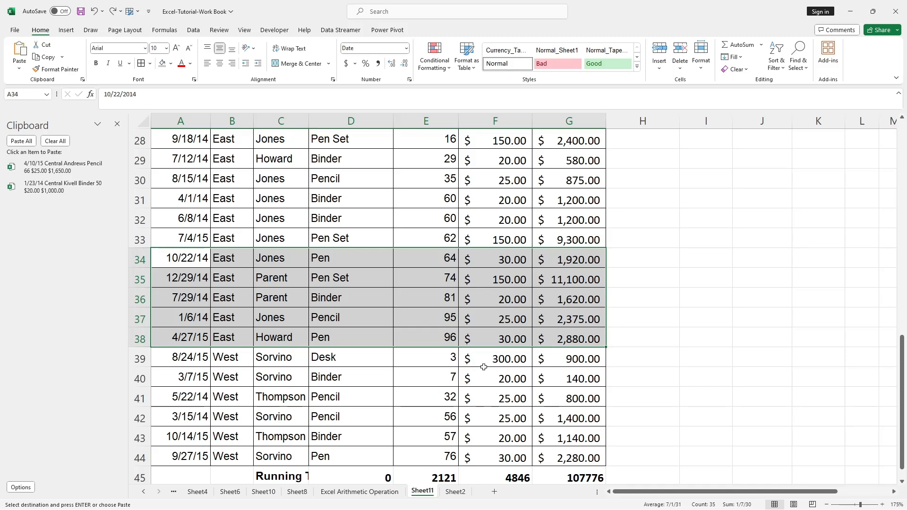
{"action": "scroll", "coordinate": [484, 368], "scroll_direction": "down", "scroll_amount": 2}
{"action": "left_click", "coordinate": [180, 238]}
{"action": "left_click_drag", "start_coordinate": [180, 237], "coordinate": [566, 336]}
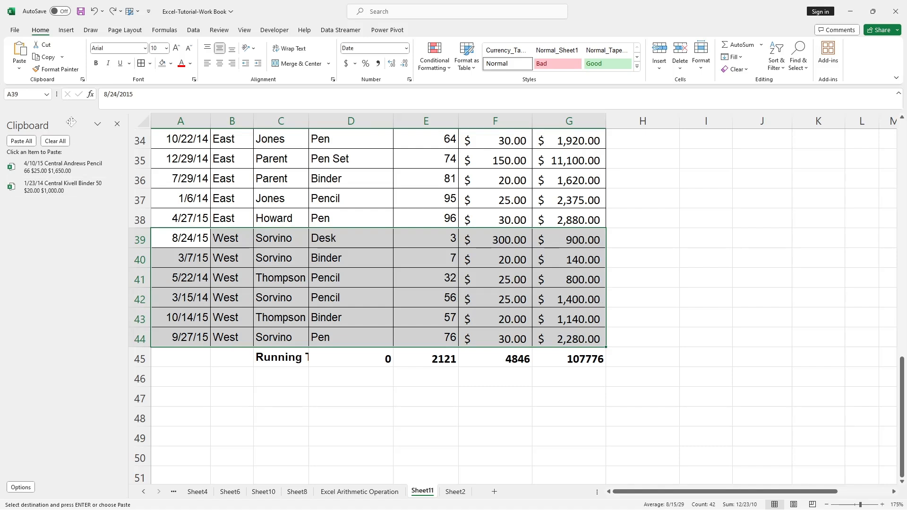
{"action": "left_click", "coordinate": [62, 57]}
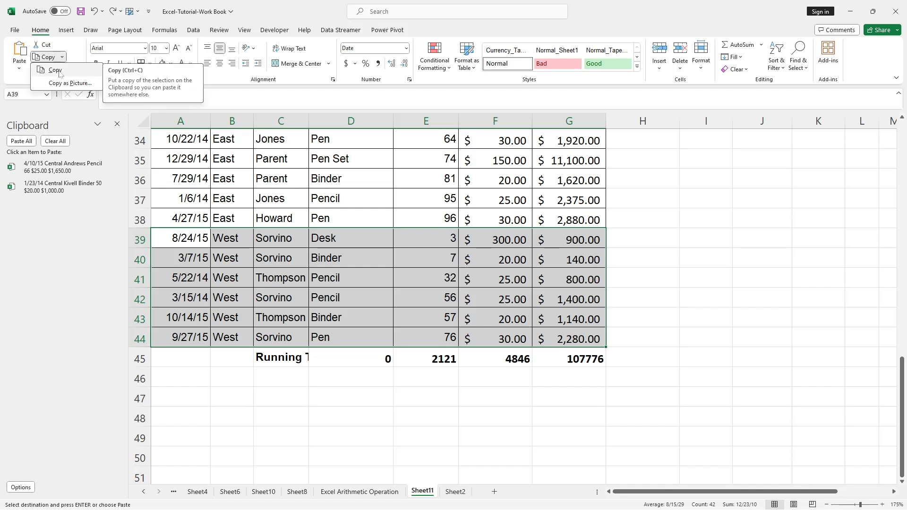
{"action": "left_click", "coordinate": [60, 70]}
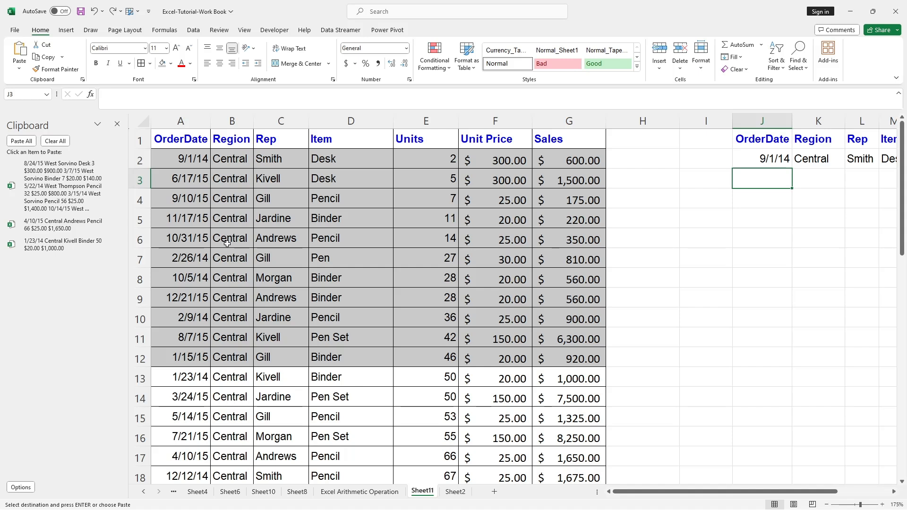
Step: Paste all collected clipboard items as one block starting at cell J3
{"action": "left_click", "coordinate": [22, 141]}
{"action": "left_click_drag", "start_coordinate": [762, 491], "coordinate": [814, 491]}
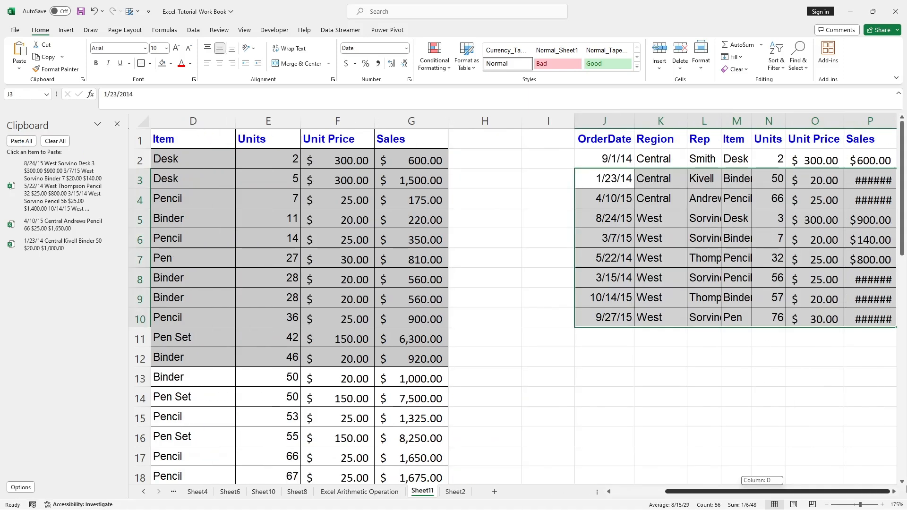
{"action": "left_click", "coordinate": [893, 491]}
{"action": "left_click", "coordinate": [893, 492]}
{"action": "left_click", "coordinate": [892, 491]}
Step: AutoFit columns P, M, L and K to their contents, then deselect the pasted block by selecting cell N17
{"action": "double_click", "coordinate": [671, 121]}
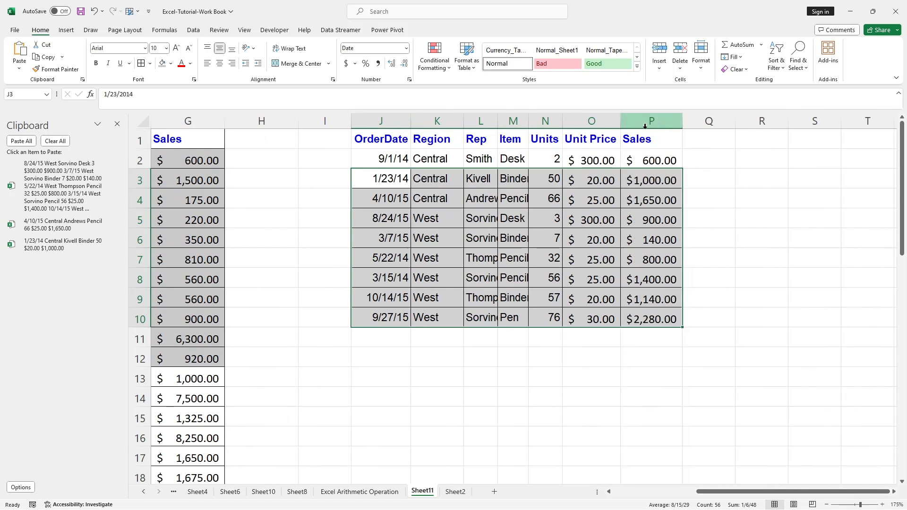
{"action": "double_click", "coordinate": [528, 122]}
{"action": "double_click", "coordinate": [498, 122]}
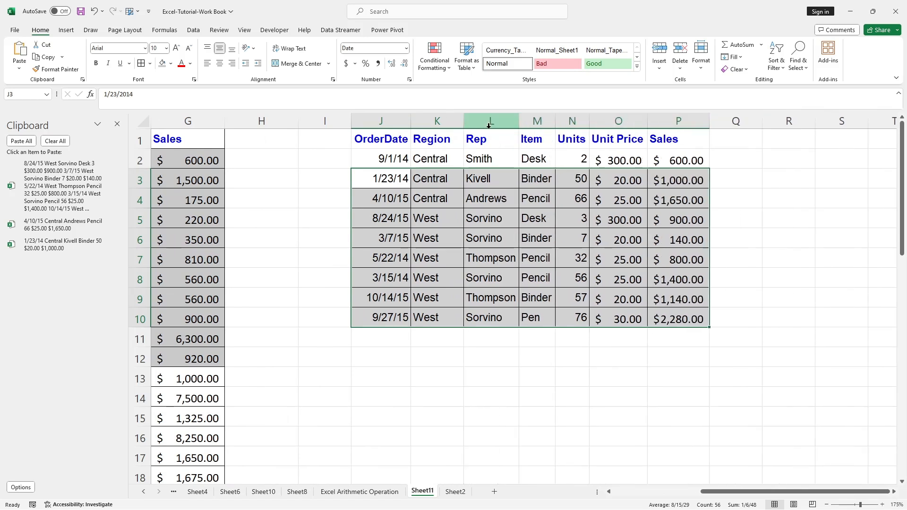
{"action": "double_click", "coordinate": [463, 121]}
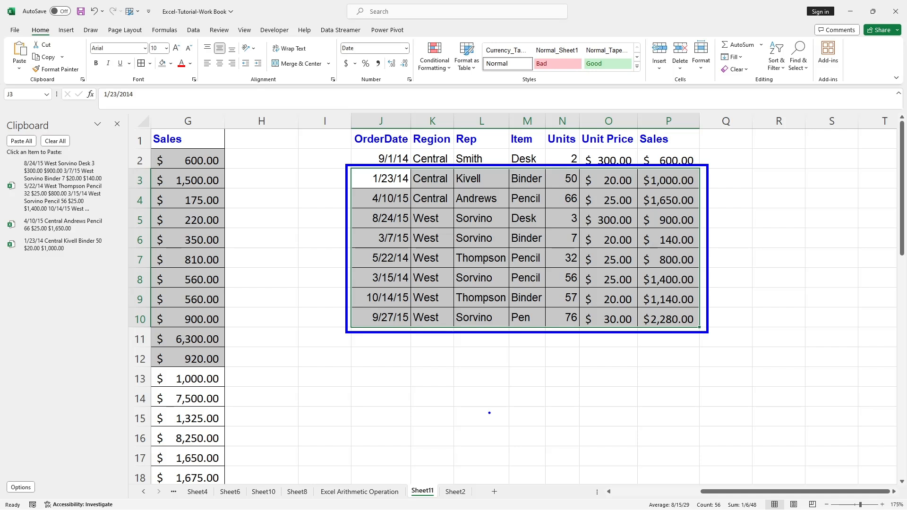
{"action": "left_click", "coordinate": [562, 456]}
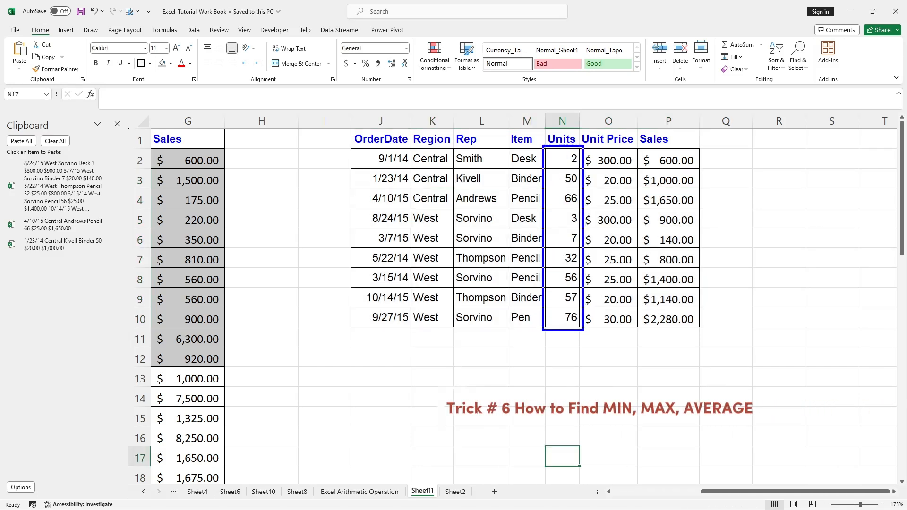
Step: Enter the formula =MIN(N2:N10) in cell N11 below the Units column and reselect that cell
{"action": "double_click", "coordinate": [556, 338]}
{"action": "type", "text": "=MIN"}
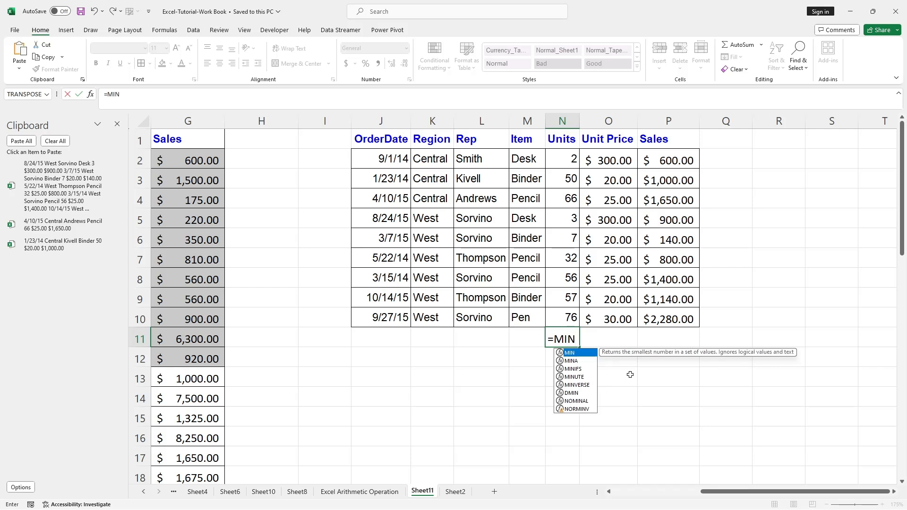
{"action": "type", "text": "("}
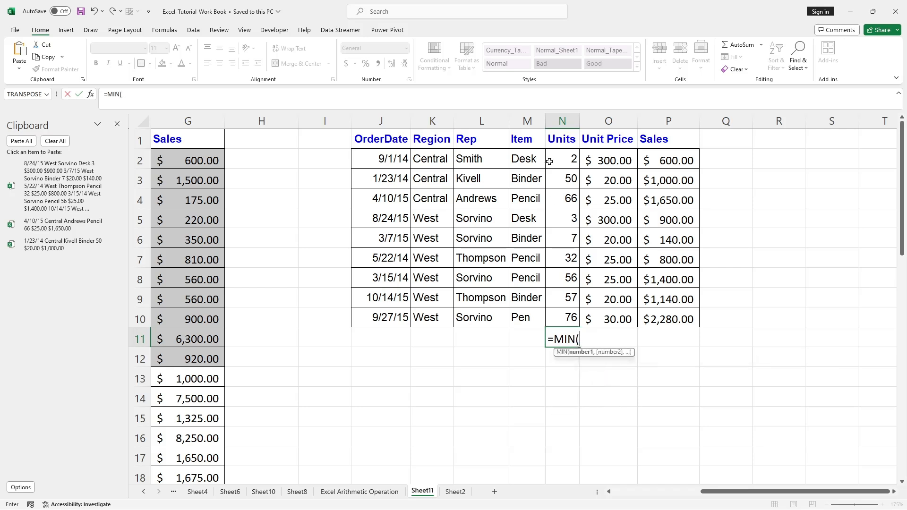
{"action": "left_click_drag", "start_coordinate": [570, 156], "coordinate": [565, 316]}
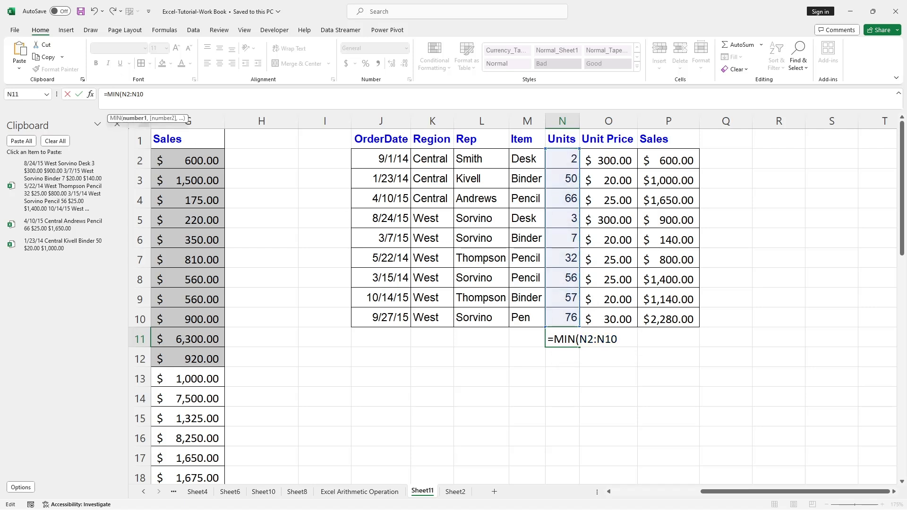
{"action": "type", "text": ")"}
{"action": "key", "text": "Return"}
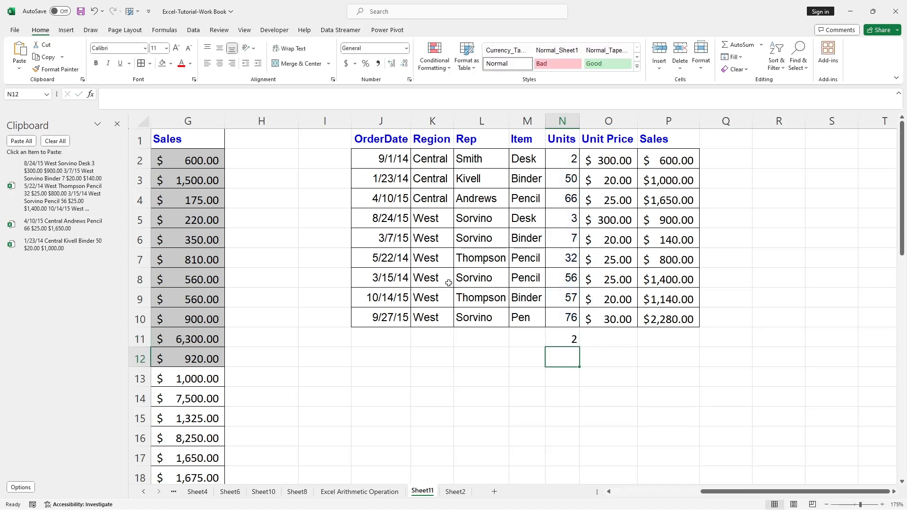
{"action": "left_click", "coordinate": [553, 378]}
{"action": "left_click", "coordinate": [549, 341]}
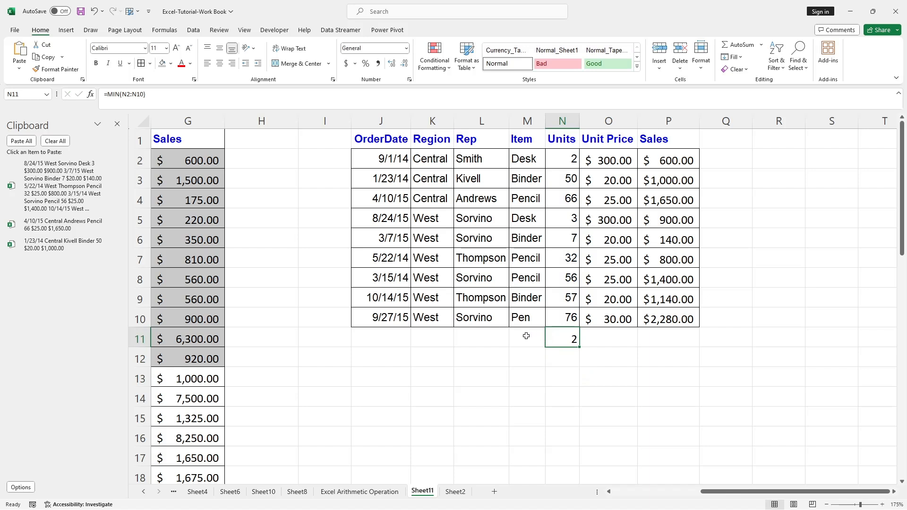
Step: Label cell M11 as MIN, next to the MIN result, and give the label a yellow fill
{"action": "left_click", "coordinate": [526, 336]}
{"action": "type", "text": "MIN"}
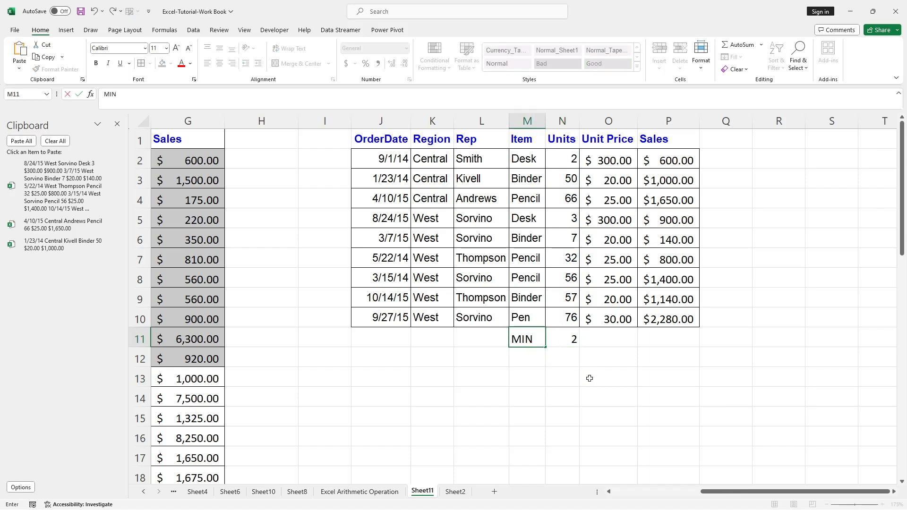
{"action": "left_click", "coordinate": [590, 378]}
{"action": "left_click", "coordinate": [533, 338]}
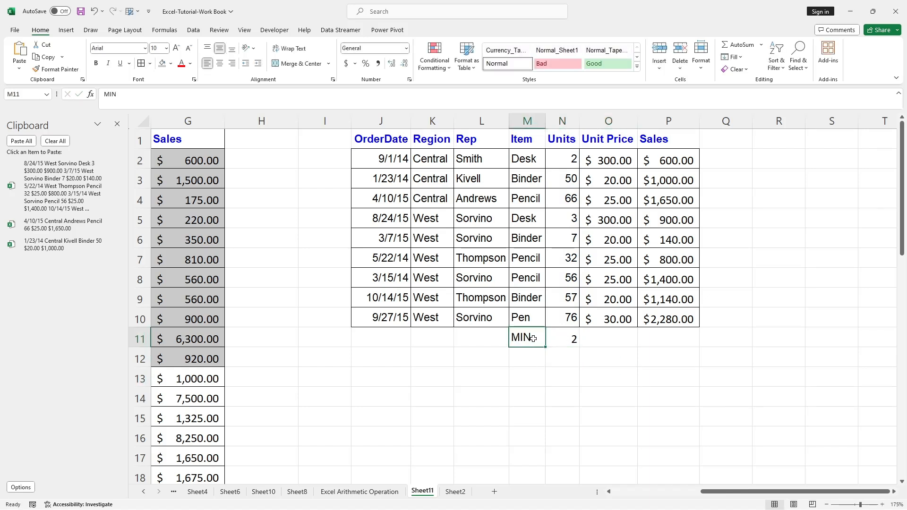
{"action": "left_click", "coordinate": [171, 63]}
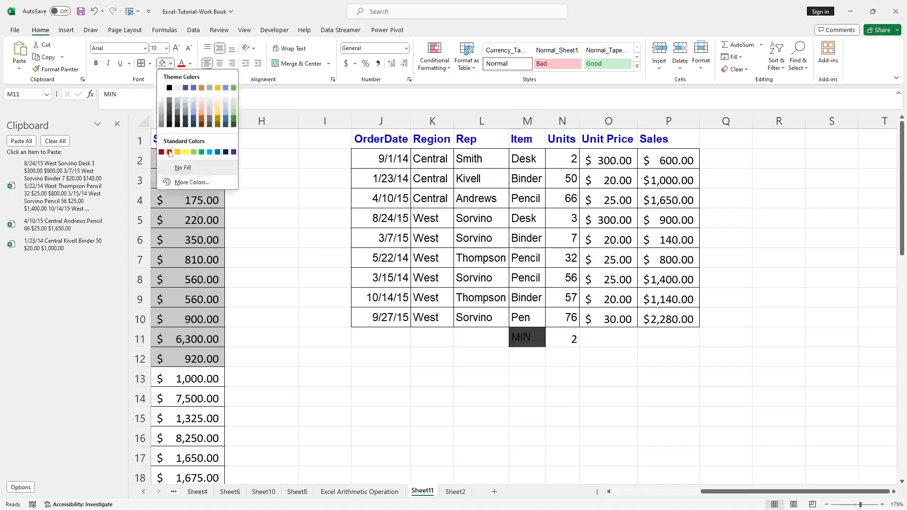
{"action": "left_click", "coordinate": [185, 152]}
{"action": "left_click", "coordinate": [537, 380]}
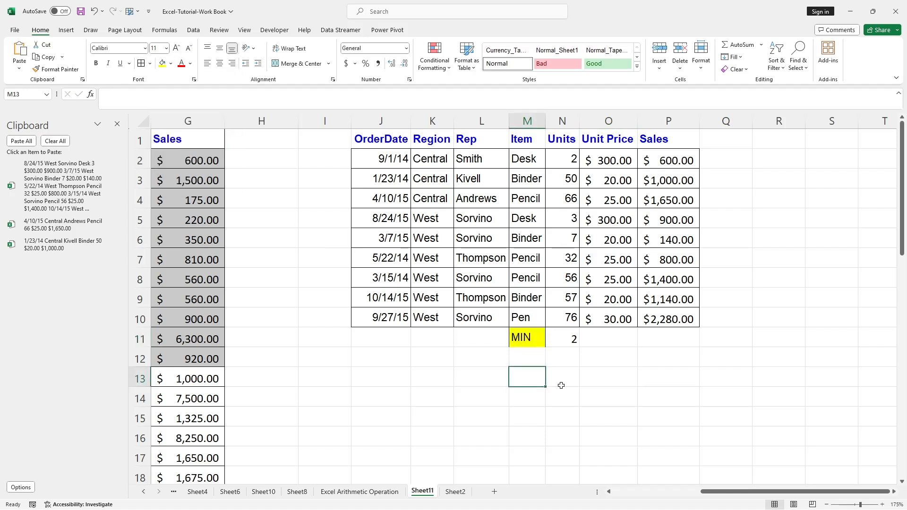
Step: Label cell M12 as MAX and copy the yellow formatting of the MIN label in M11 onto it
{"action": "left_click", "coordinate": [534, 360]}
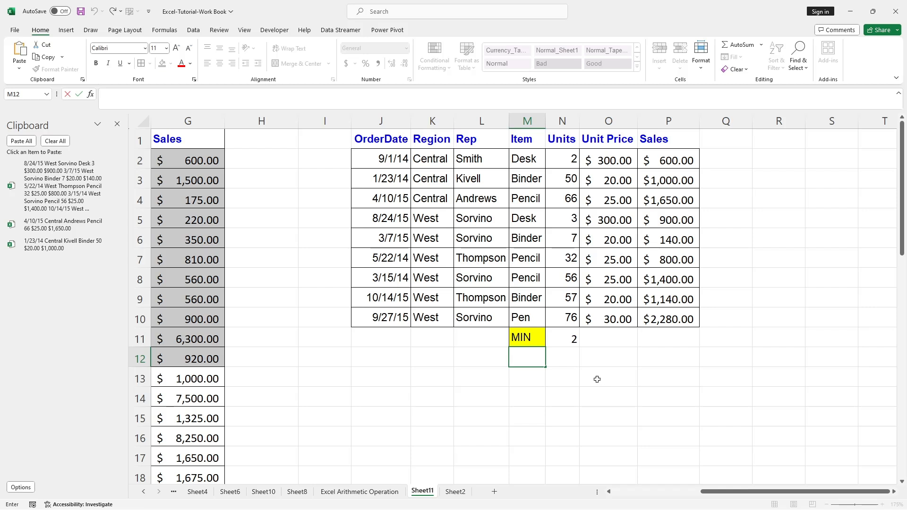
{"action": "type", "text": "MAX"}
{"action": "left_click", "coordinate": [596, 380]}
{"action": "left_click", "coordinate": [527, 337]}
{"action": "left_click", "coordinate": [78, 73]}
{"action": "left_click", "coordinate": [521, 357]}
{"action": "left_click", "coordinate": [588, 398]}
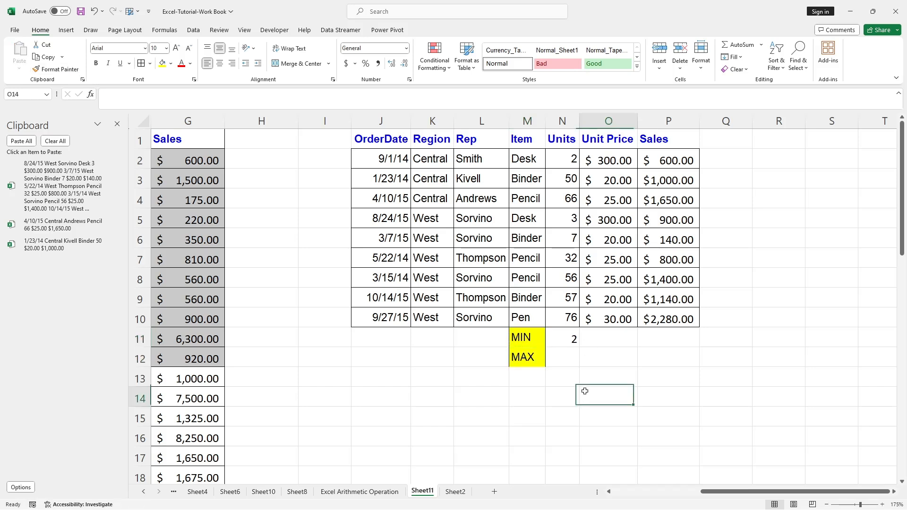
Step: Enter the formula =MAX(N2:N10) in cell N12 and check it against the Units values in N2:N10
{"action": "left_click", "coordinate": [570, 355]}
{"action": "double_click", "coordinate": [570, 355]}
{"action": "type", "text": "=MA"}
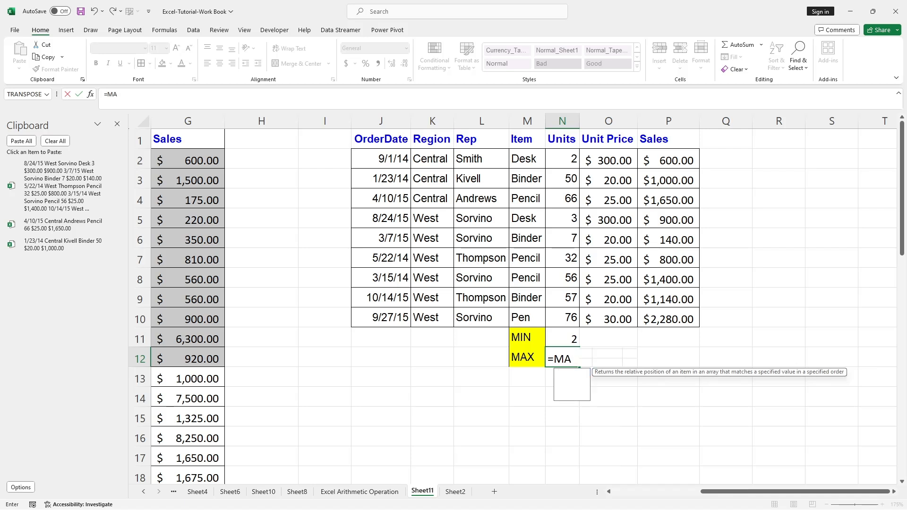
{"action": "type", "text": "X("}
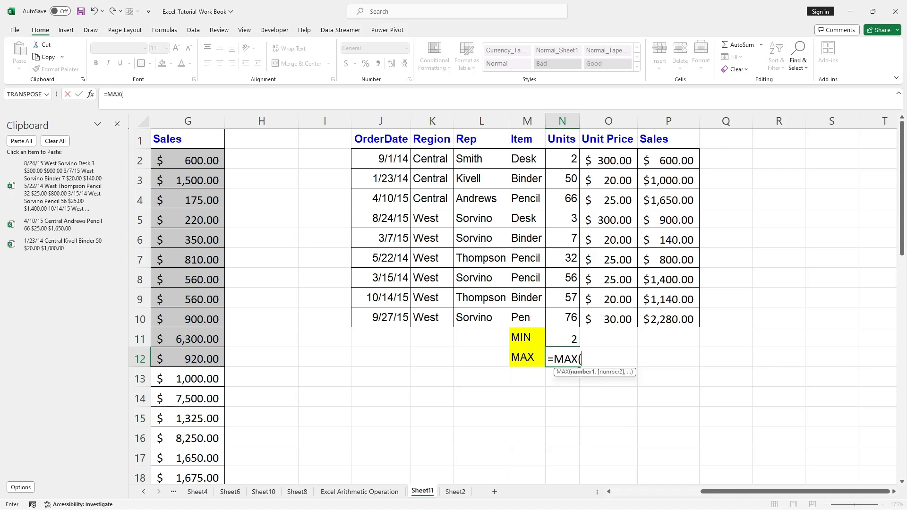
{"action": "left_click_drag", "start_coordinate": [565, 157], "coordinate": [586, 326]}
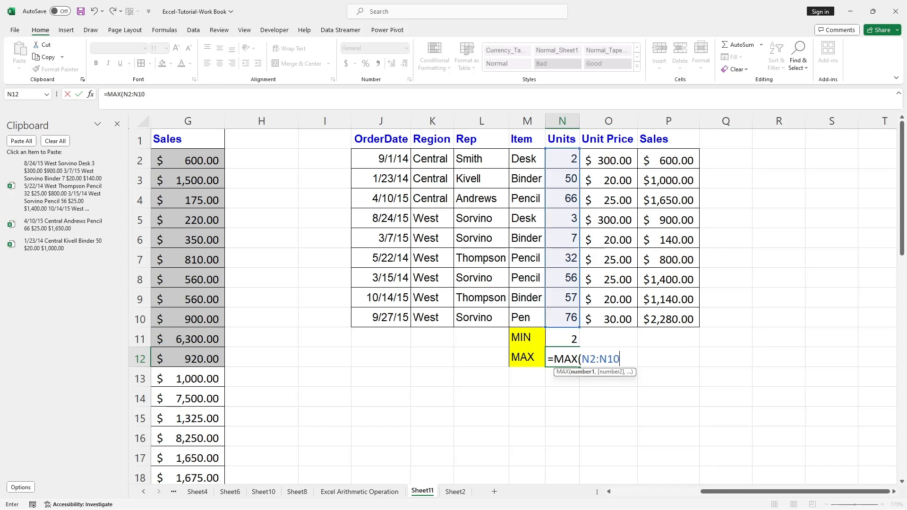
{"action": "left_click", "coordinate": [148, 94]}
{"action": "type", "text": ")"}
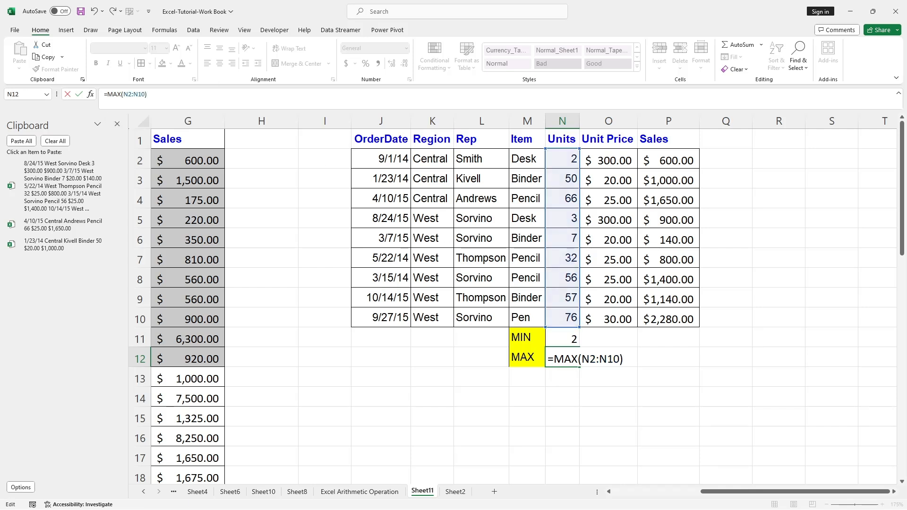
{"action": "key", "text": "Return"}
{"action": "left_click", "coordinate": [619, 403]}
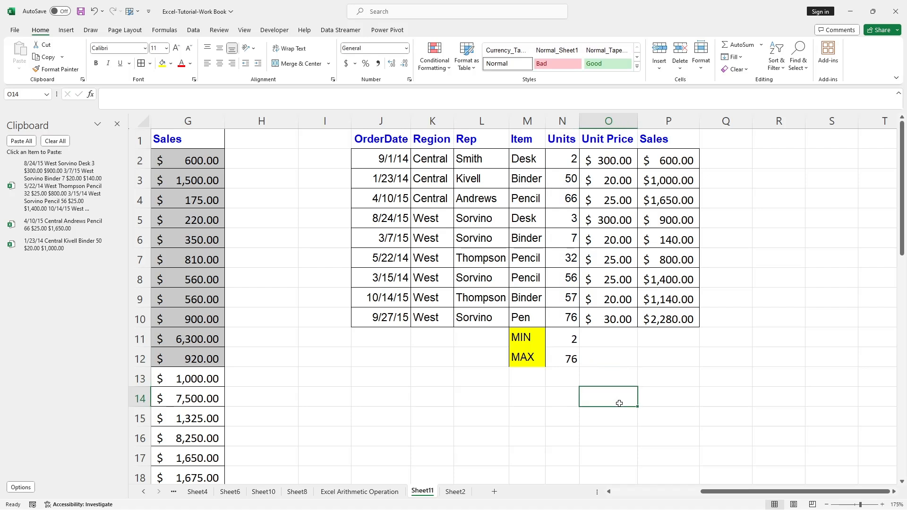
{"action": "left_click_drag", "start_coordinate": [569, 160], "coordinate": [563, 323]}
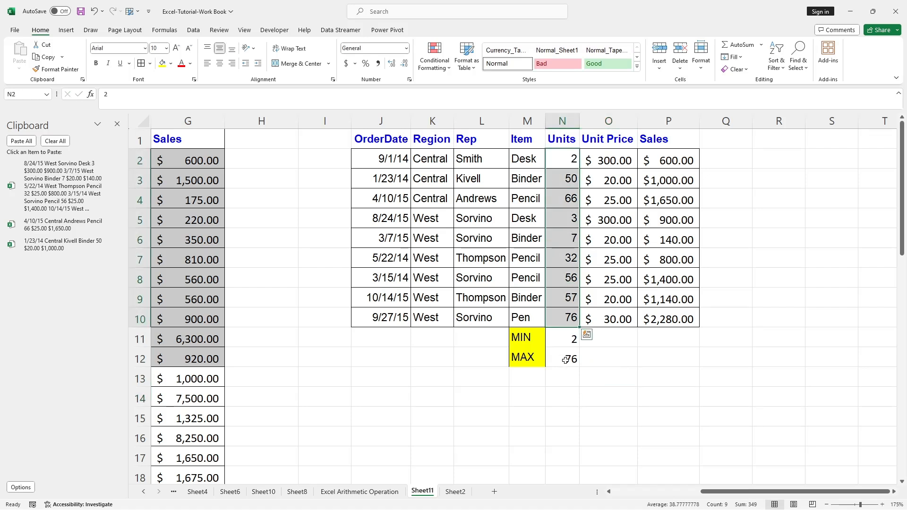
{"action": "left_click", "coordinate": [566, 360]}
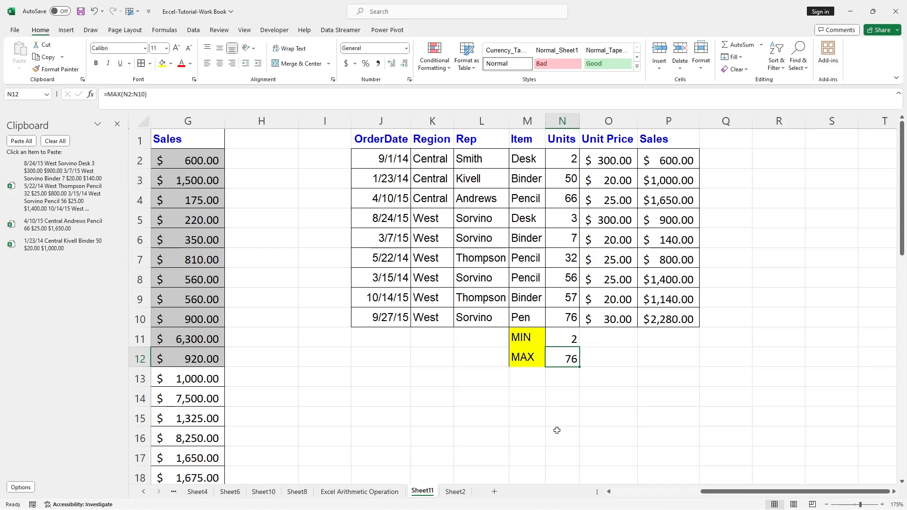
Step: Label cell M13 as Average with the MAX label's yellow formatting, and AutoFit column M to its contents
{"action": "double_click", "coordinate": [521, 378]}
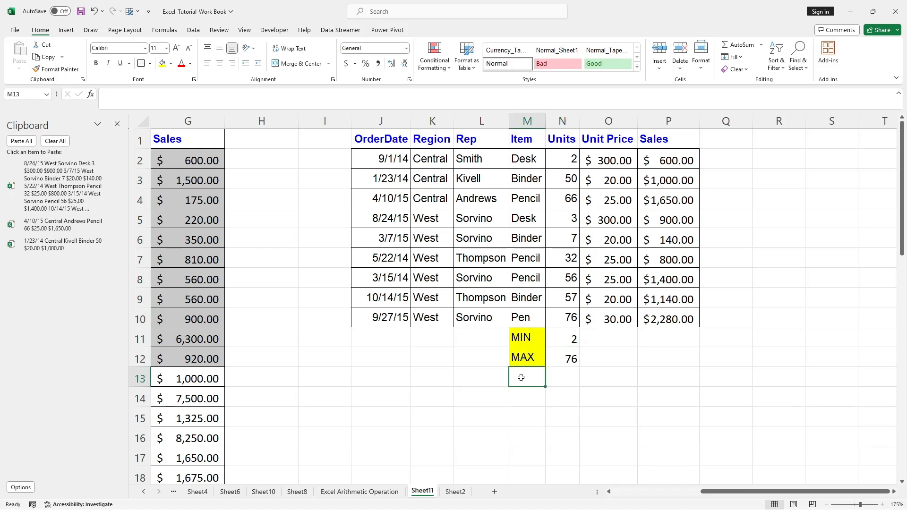
{"action": "type", "text": "Average"}
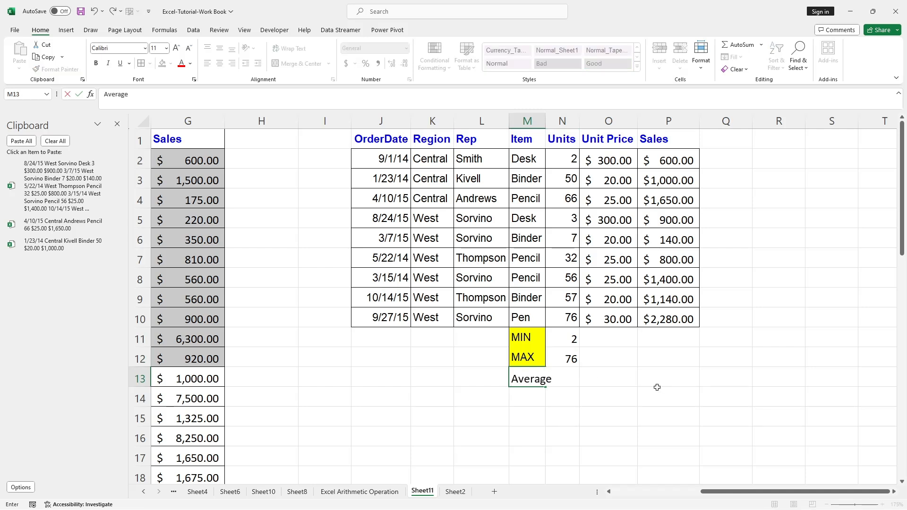
{"action": "left_click", "coordinate": [614, 402]}
{"action": "left_click", "coordinate": [530, 360]}
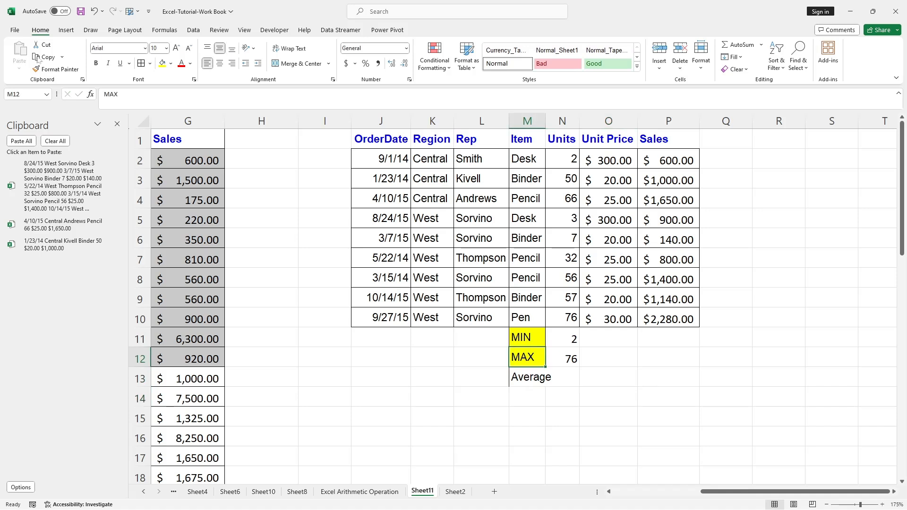
{"action": "left_click", "coordinate": [54, 71]}
{"action": "left_click", "coordinate": [528, 378]}
{"action": "left_click", "coordinate": [635, 408]}
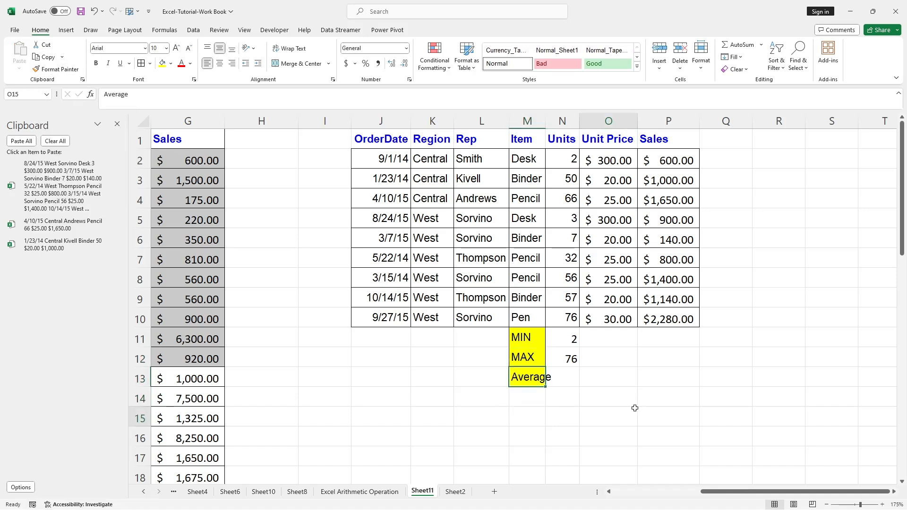
{"action": "double_click", "coordinate": [545, 121]}
Step: Enter the formula =AVERAGE(N2:N10) in cell N13 and check it against the Units values in N2:N10
{"action": "left_click", "coordinate": [591, 377]}
{"action": "double_click", "coordinate": [584, 380]}
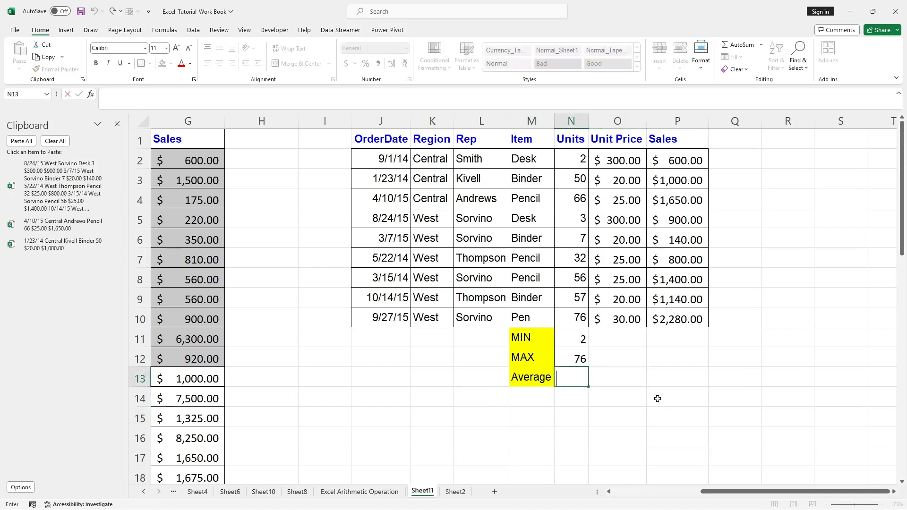
{"action": "type", "text": "=AV"}
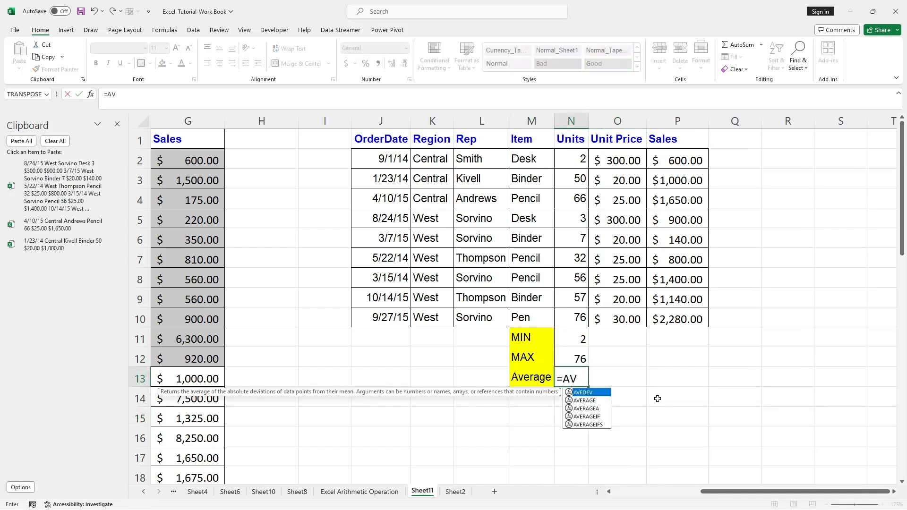
{"action": "type", "text": "ERAGE"}
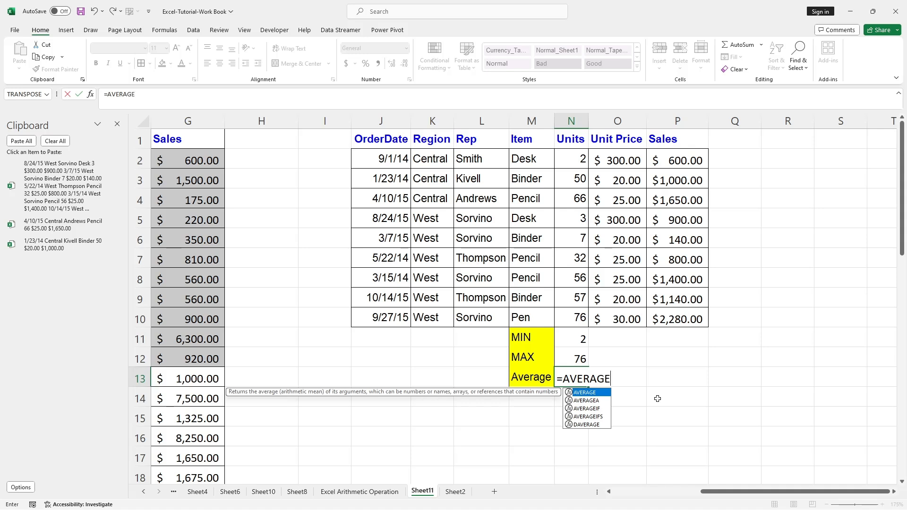
{"action": "type", "text": "("}
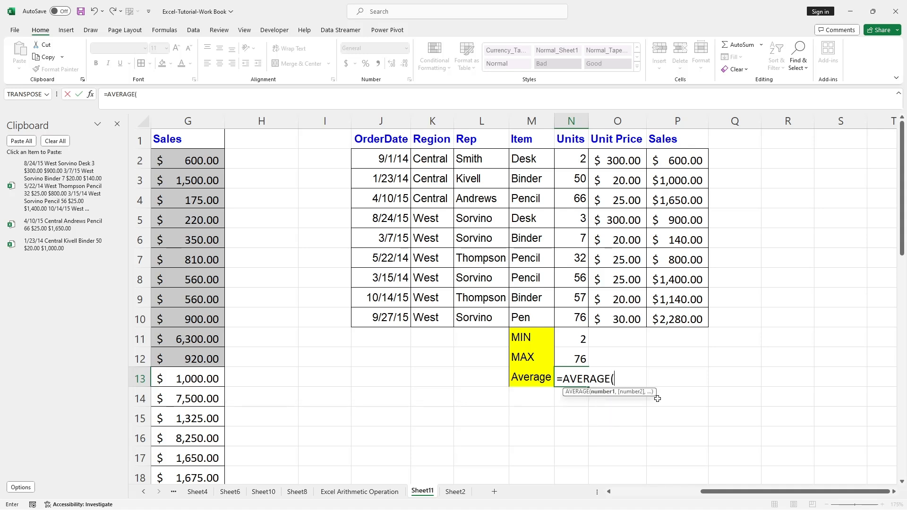
{"action": "left_click_drag", "start_coordinate": [572, 159], "coordinate": [589, 324]}
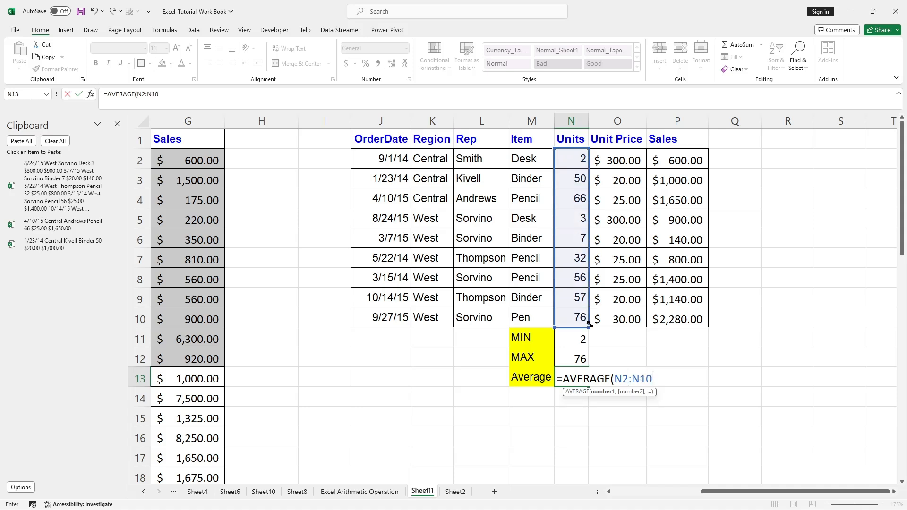
{"action": "left_click", "coordinate": [189, 96]}
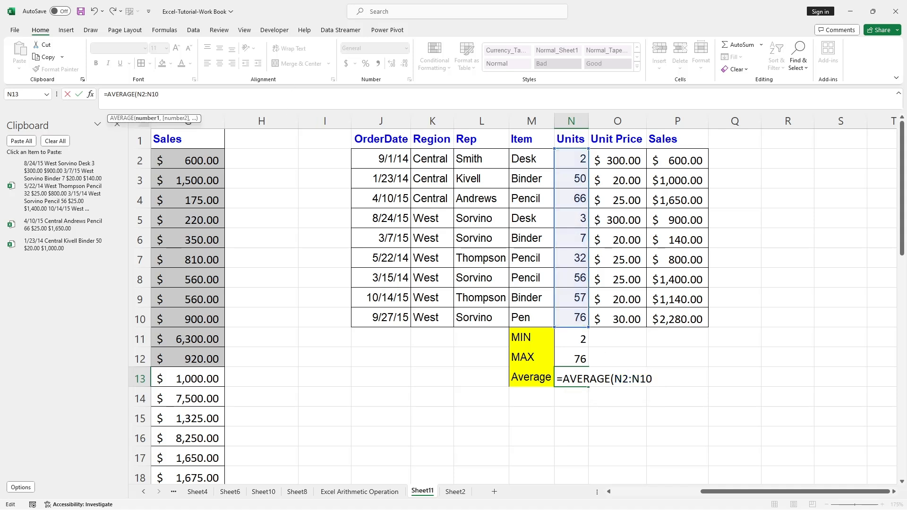
{"action": "type", "text": ")"}
{"action": "key", "text": "Return"}
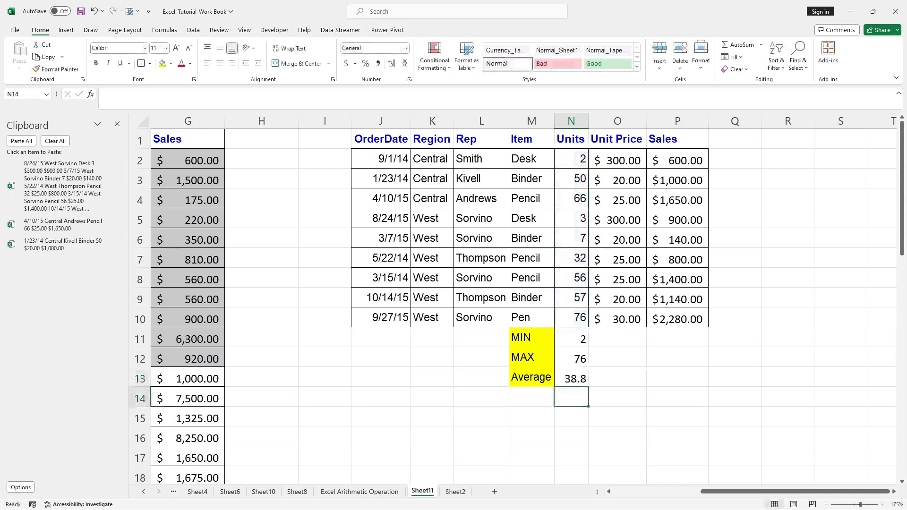
{"action": "left_click_drag", "start_coordinate": [573, 158], "coordinate": [583, 316]}
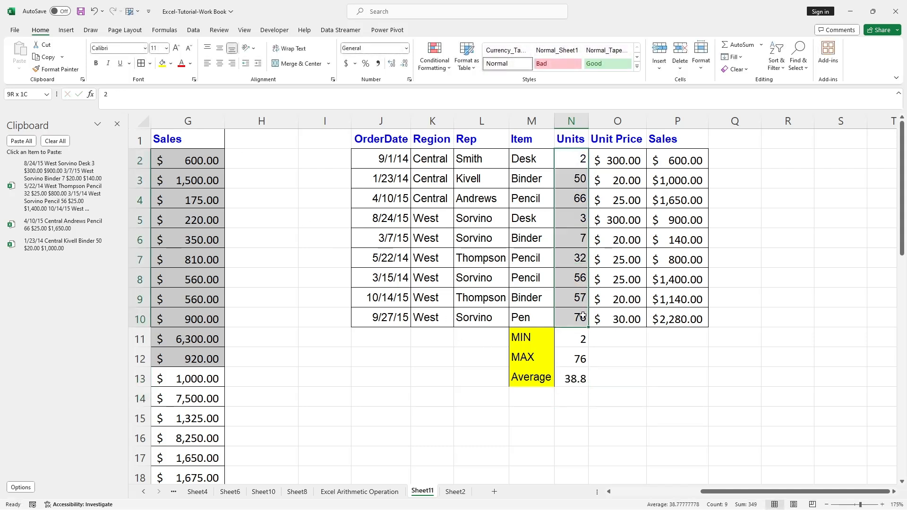
{"action": "left_click", "coordinate": [570, 382]}
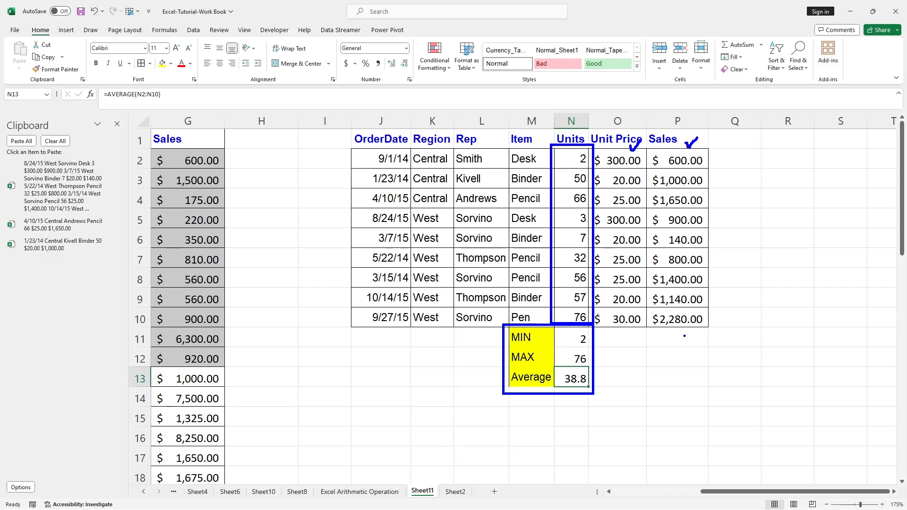
Step: Fill the MIN formula from N11 across to O11 below Unit Price, then select O11 to view its formula
{"action": "key", "text": "Escape"}
{"action": "left_click", "coordinate": [641, 379]}
{"action": "left_click", "coordinate": [590, 339]}
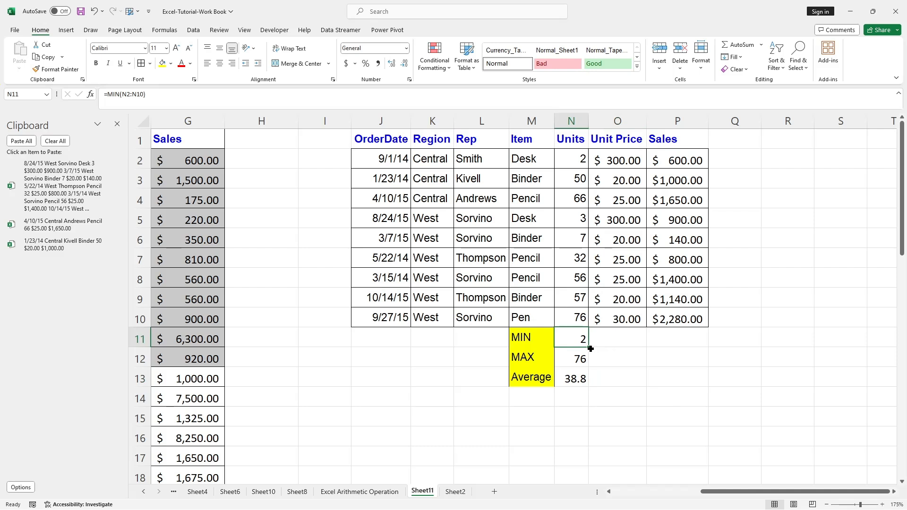
{"action": "left_click_drag", "start_coordinate": [591, 348], "coordinate": [646, 346]}
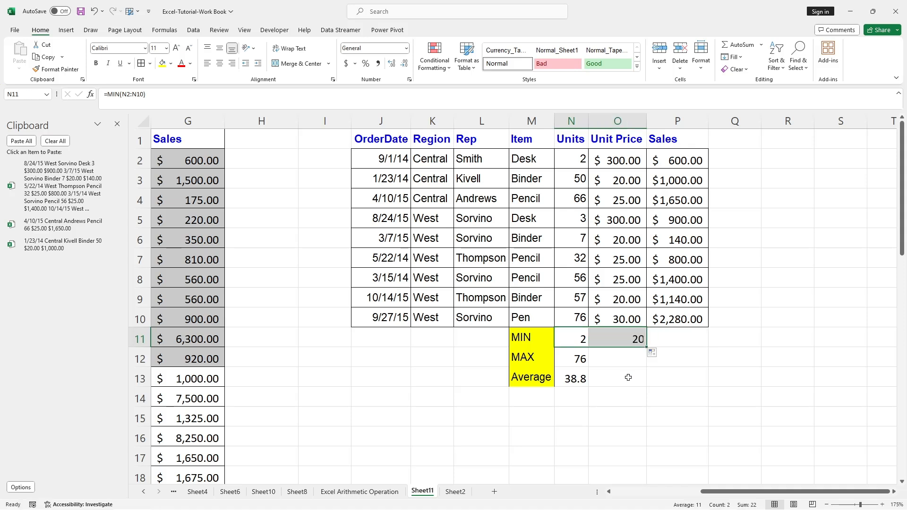
{"action": "left_click", "coordinate": [623, 340]}
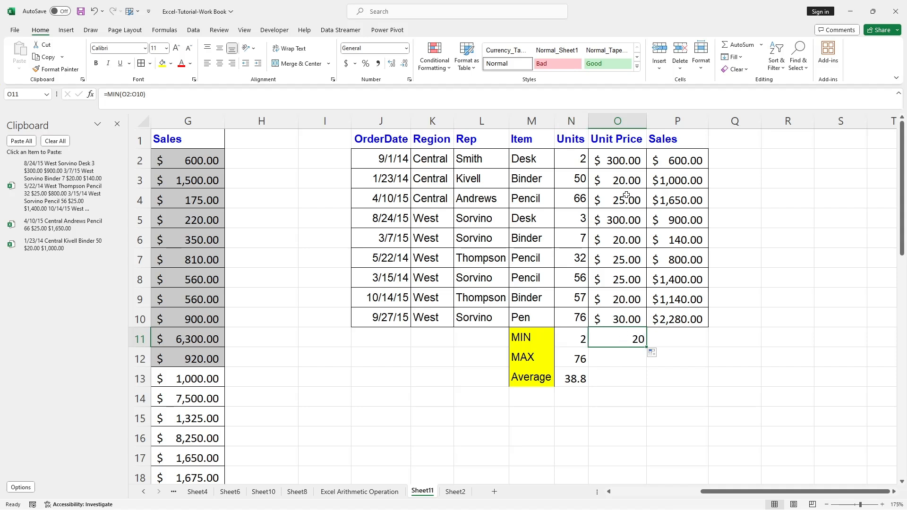
Step: Fill the MAX and AVERAGE formulas from N12 and N13 across to O12 and O13 below Unit Price
{"action": "left_click", "coordinate": [574, 362]}
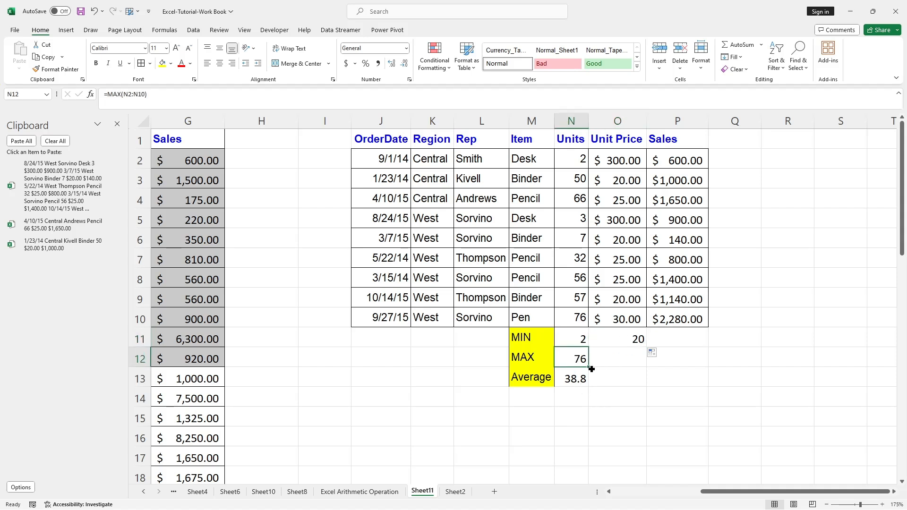
{"action": "left_click_drag", "start_coordinate": [589, 368], "coordinate": [637, 367]}
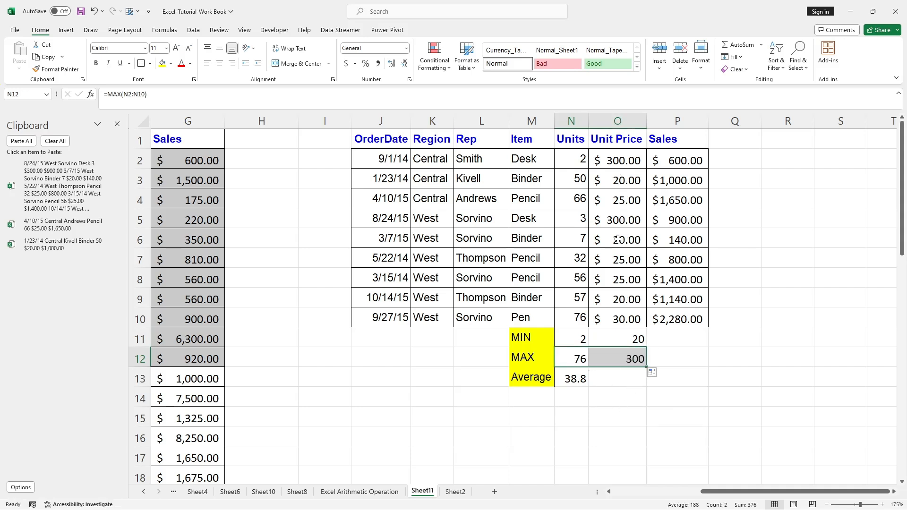
{"action": "left_click", "coordinate": [570, 381]}
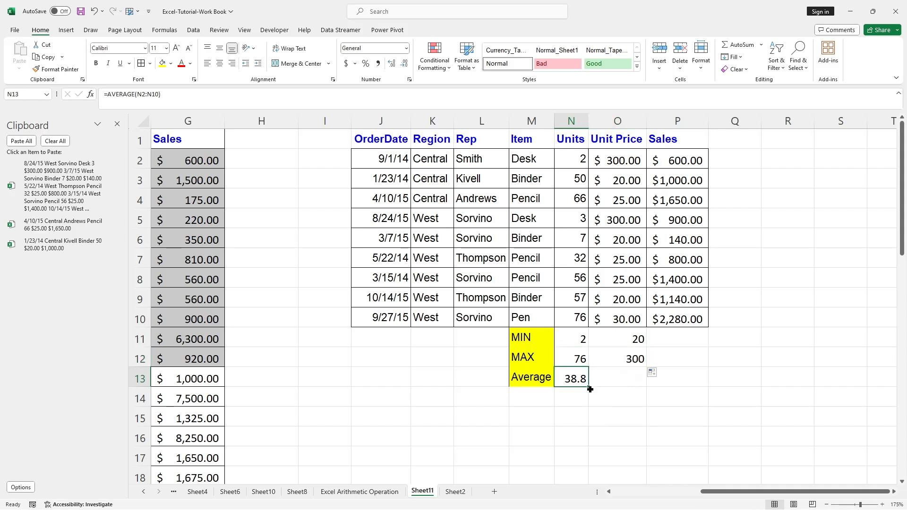
{"action": "left_click_drag", "start_coordinate": [588, 388], "coordinate": [639, 380]}
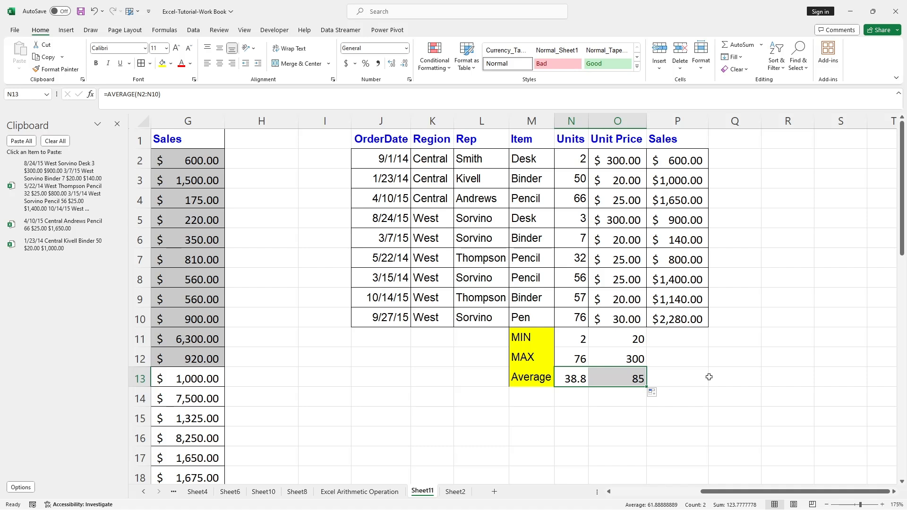
Step: Fill the MIN and MAX formulas from O11 and O12 across to P11 and P12 below Sales, checking the result in P12
{"action": "left_click", "coordinate": [629, 337]}
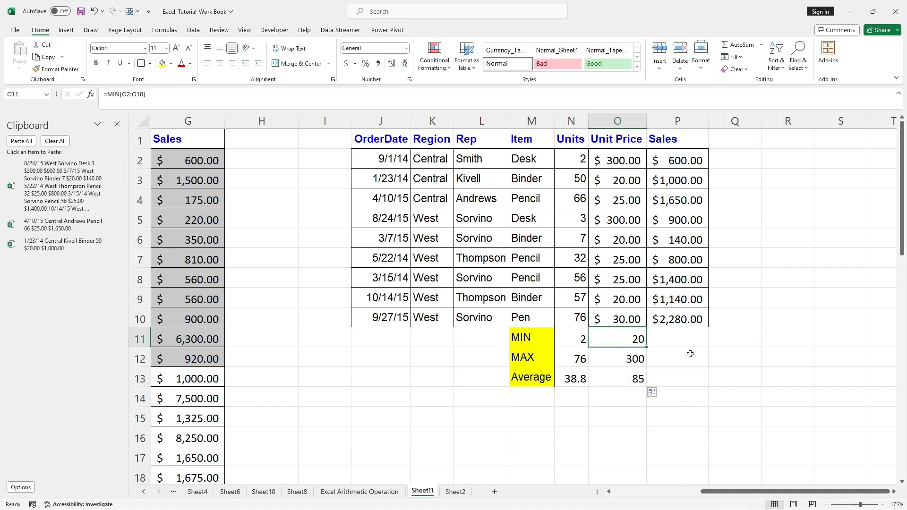
{"action": "left_click_drag", "start_coordinate": [648, 348], "coordinate": [696, 349]}
{"action": "left_click", "coordinate": [622, 359]}
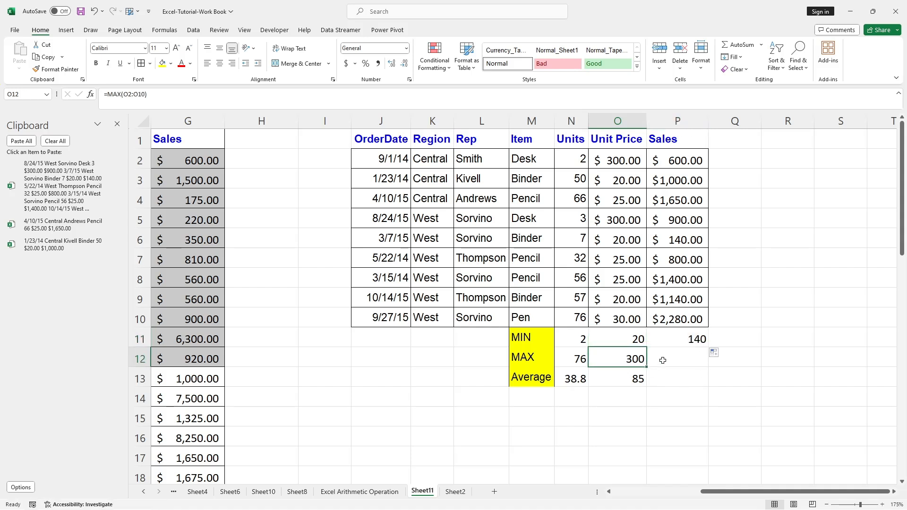
{"action": "left_click", "coordinate": [684, 237]}
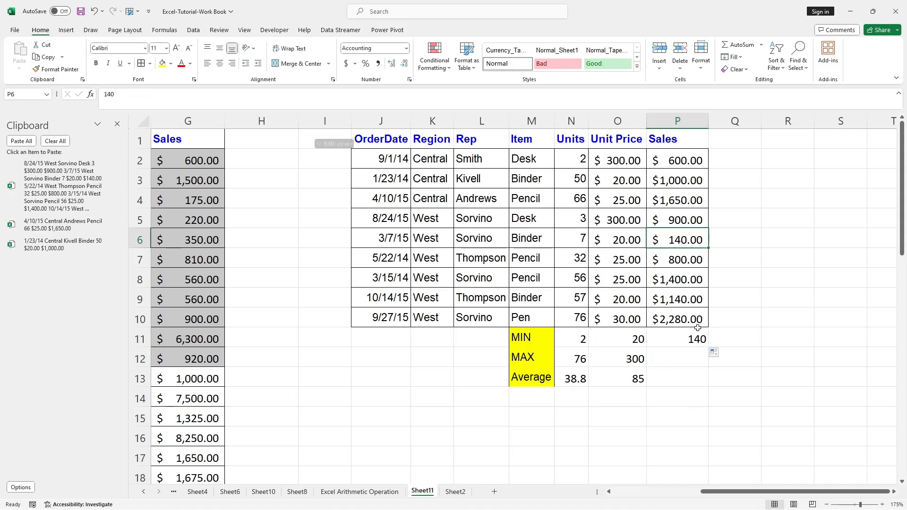
{"action": "left_click", "coordinate": [639, 360]}
{"action": "left_click_drag", "start_coordinate": [646, 367], "coordinate": [697, 366]}
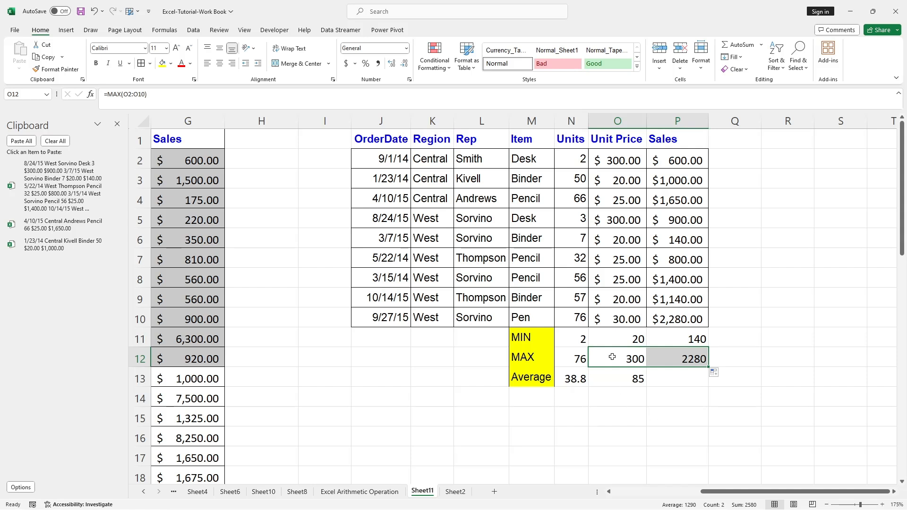
{"action": "left_click", "coordinate": [633, 382]}
{"action": "left_click", "coordinate": [630, 358]}
{"action": "left_click_drag", "start_coordinate": [646, 366], "coordinate": [691, 367]}
{"action": "left_click", "coordinate": [689, 362]}
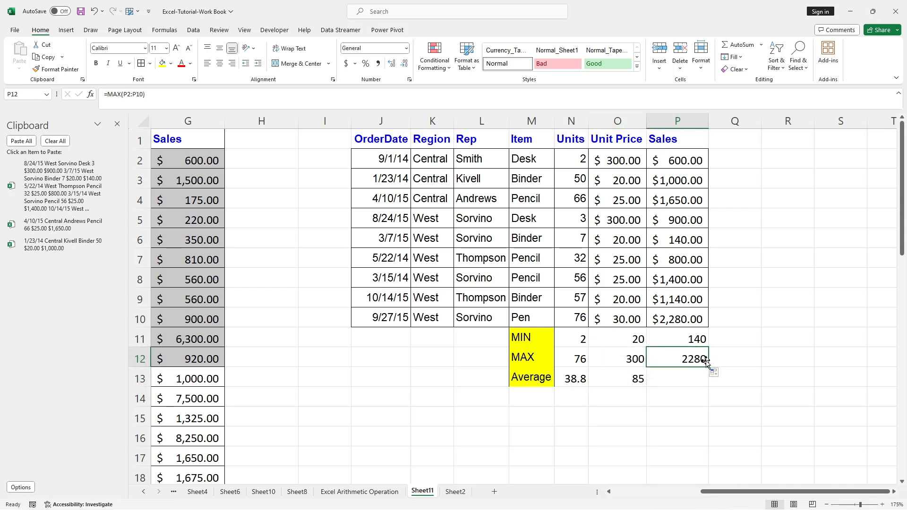
Step: Fill the AVERAGE formula from O13 across to P13 and check it against the Sales values in P2:P10
{"action": "left_click", "coordinate": [642, 382]}
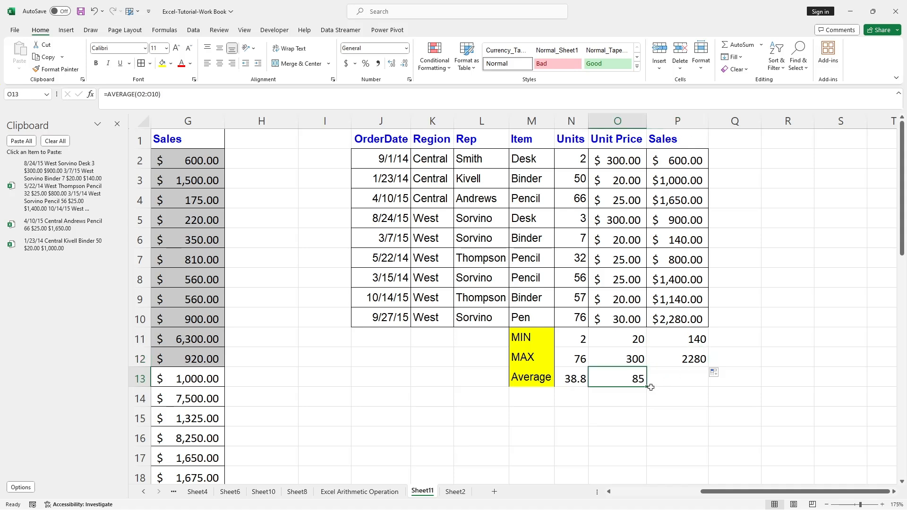
{"action": "left_click_drag", "start_coordinate": [649, 388], "coordinate": [715, 384]}
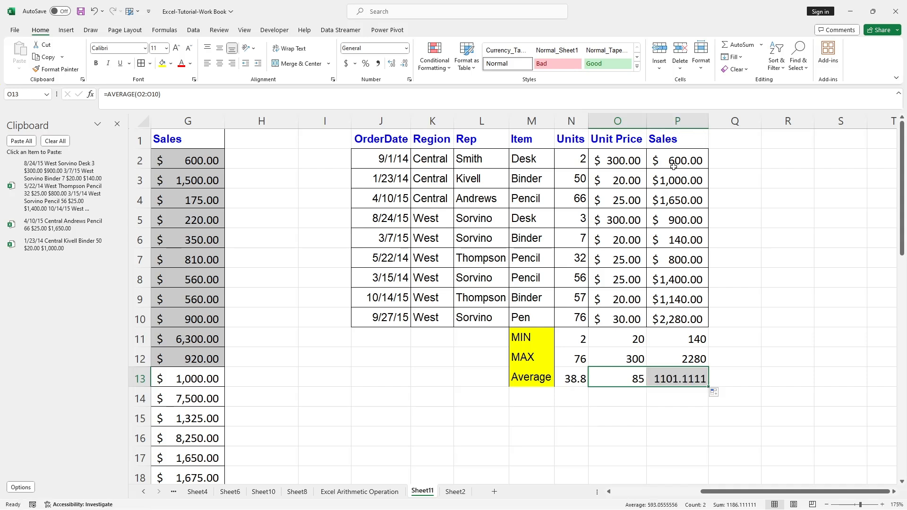
{"action": "left_click_drag", "start_coordinate": [672, 160], "coordinate": [692, 316]}
{"action": "left_click", "coordinate": [667, 377]}
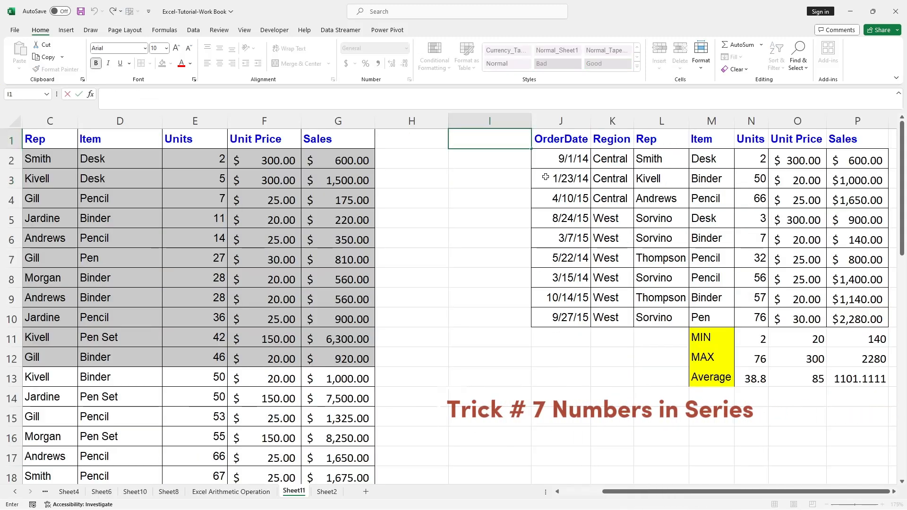
Step: Enter the heading Serial Number in cell I1 and the starting value 1 in cell I2
{"action": "type", "text": "Serial Number"}
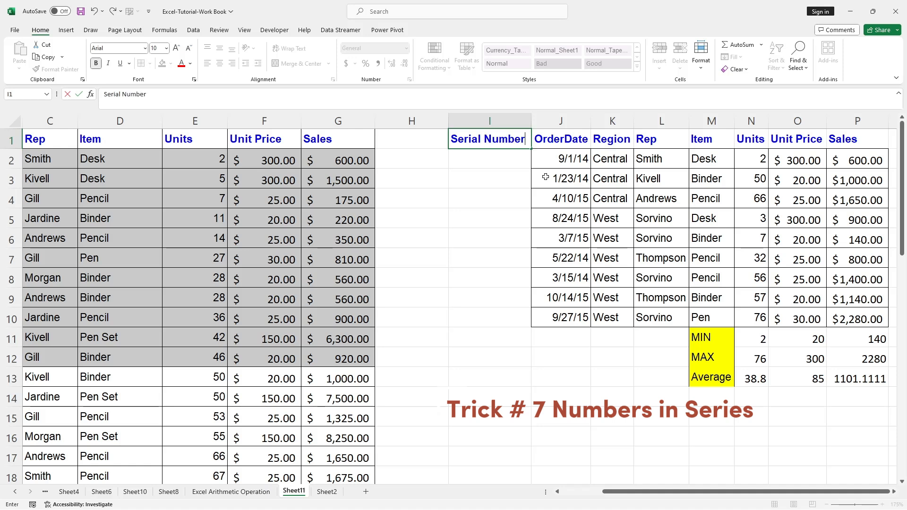
{"action": "left_click", "coordinate": [488, 217]}
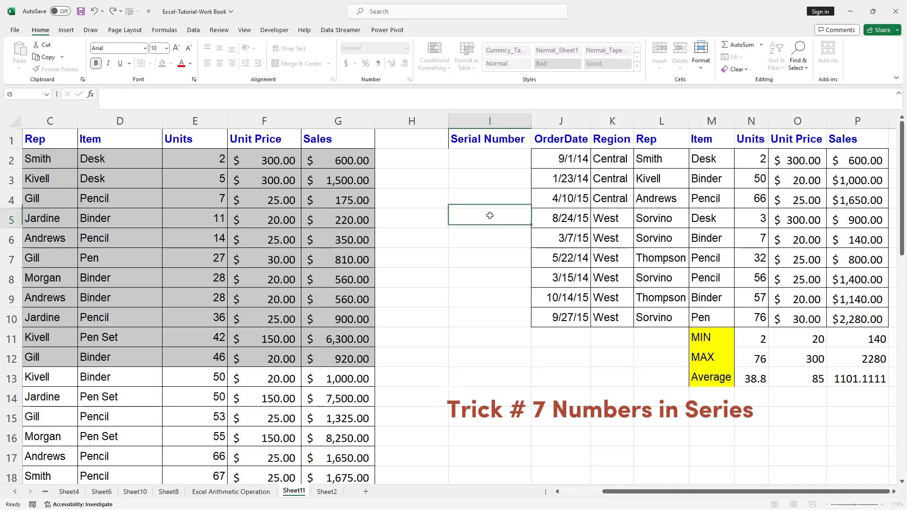
{"action": "left_click", "coordinate": [509, 165]}
{"action": "type", "text": "1"}
{"action": "key", "text": "Return"}
Step: Fill the serial numbers down from I2 to I10 as a series running from 1 to 9
{"action": "left_click", "coordinate": [522, 162]}
{"action": "left_click_drag", "start_coordinate": [529, 169], "coordinate": [532, 324]}
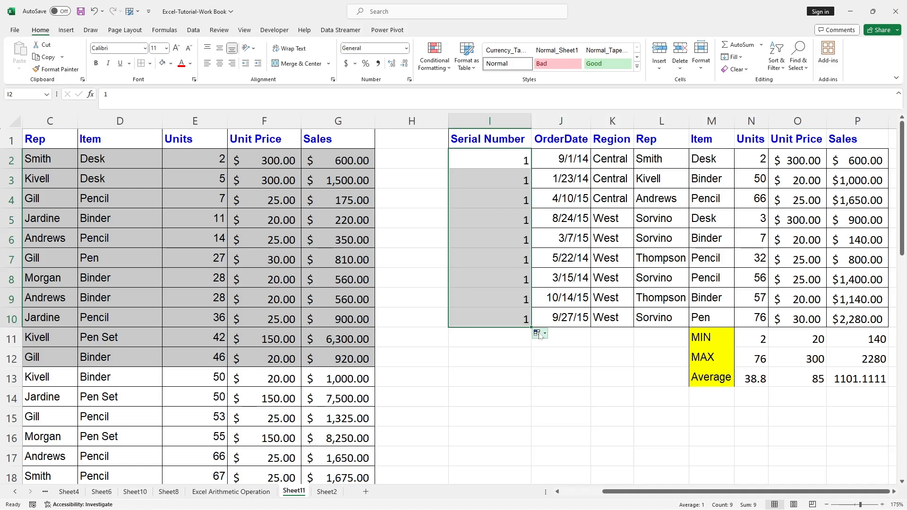
{"action": "left_click", "coordinate": [537, 334]}
{"action": "left_click", "coordinate": [536, 352]}
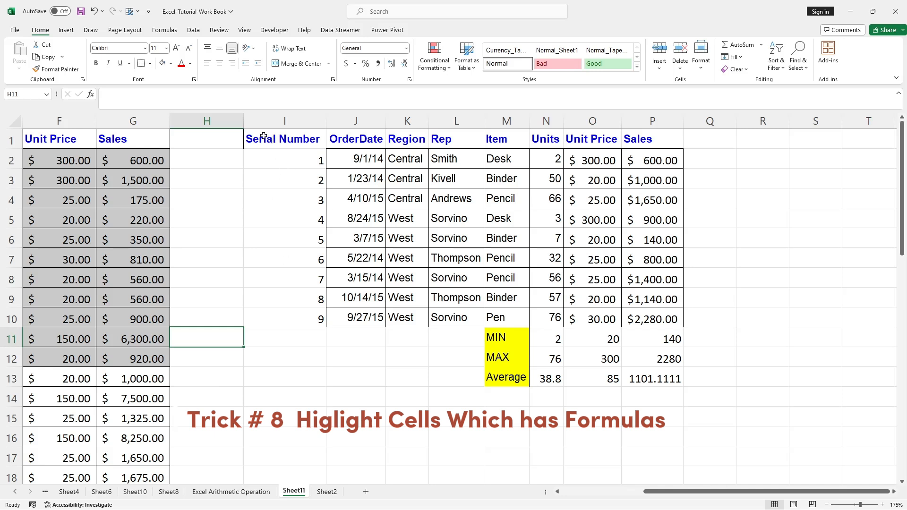
Step: Inspect cells in the Units and Unit Price columns and cell N11 to tell typed values from formulas
{"action": "left_click", "coordinate": [543, 158]}
{"action": "left_click", "coordinate": [550, 180]}
{"action": "left_click", "coordinate": [554, 219]}
{"action": "left_click", "coordinate": [551, 260]}
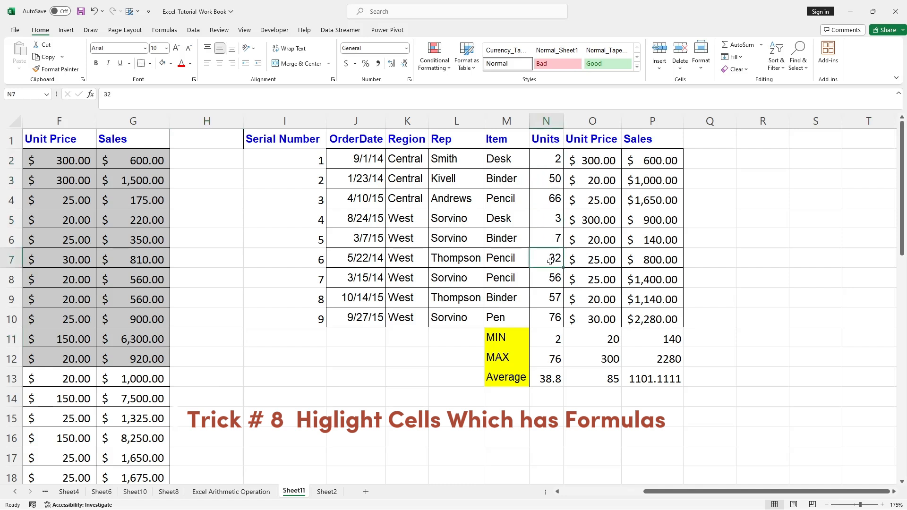
{"action": "left_click", "coordinate": [586, 194]}
{"action": "left_click", "coordinate": [588, 164]}
{"action": "left_click", "coordinate": [597, 256]}
{"action": "left_click", "coordinate": [606, 301]}
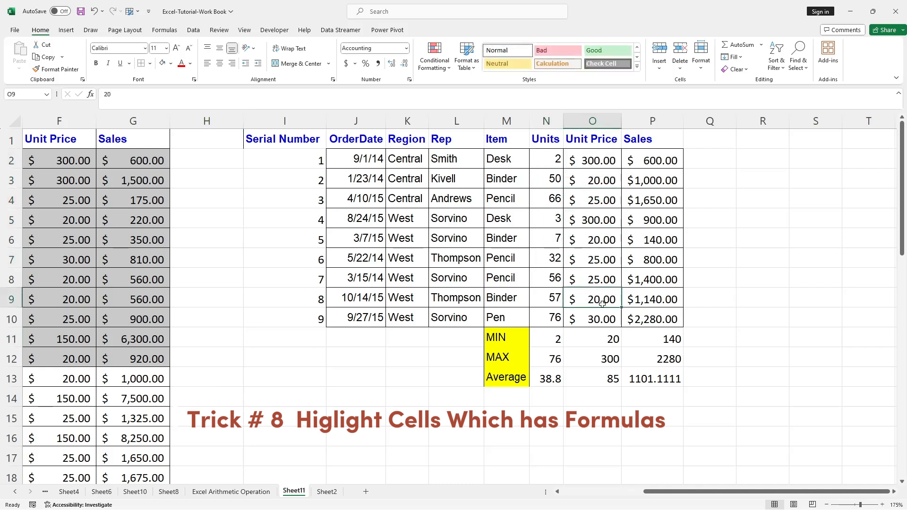
{"action": "left_click", "coordinate": [592, 319]}
{"action": "left_click", "coordinate": [547, 337]}
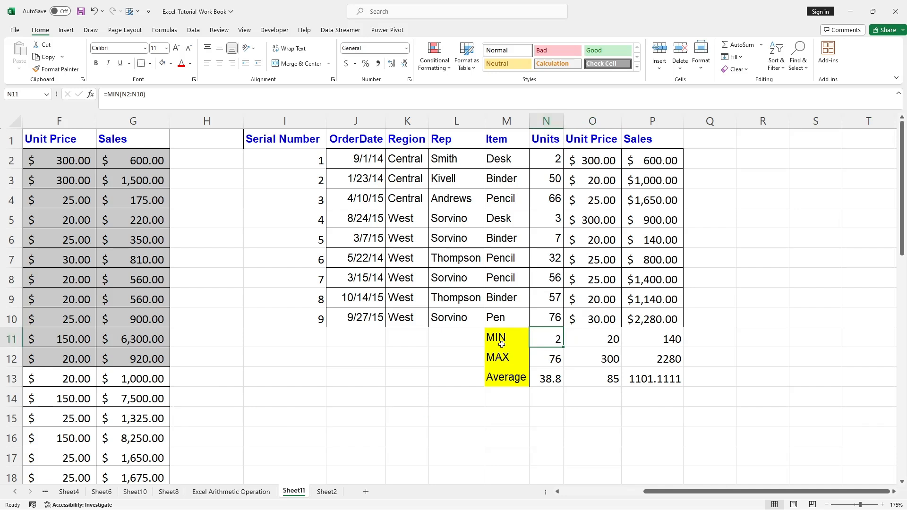
{"action": "left_click", "coordinate": [407, 416]}
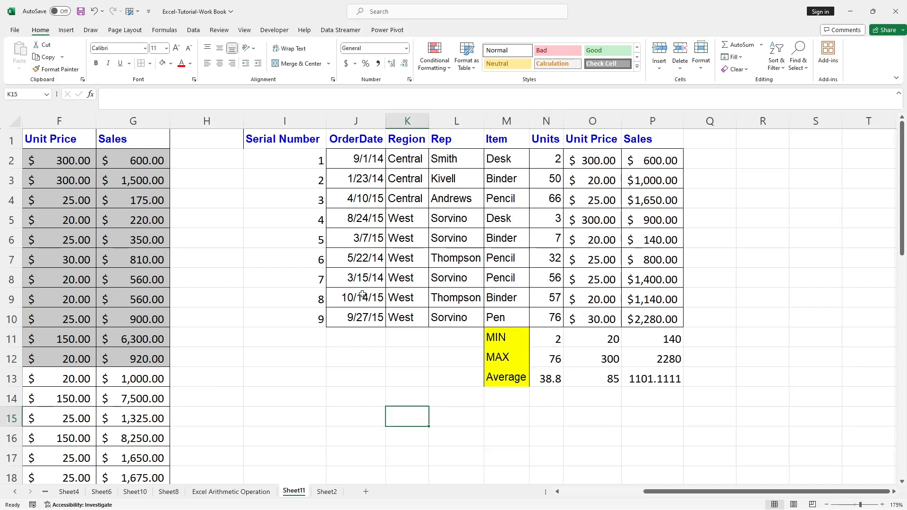
Step: Select only the formula cells within I1:P13 using Go To Special, with Numbers and Text included and Logicals and Errors excluded
{"action": "left_click_drag", "start_coordinate": [258, 139], "coordinate": [655, 381]}
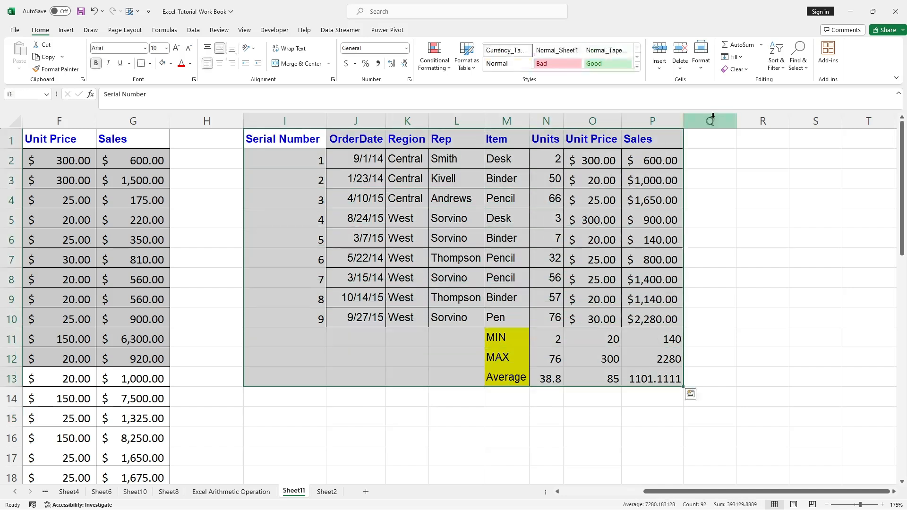
{"action": "left_click", "coordinate": [803, 66]}
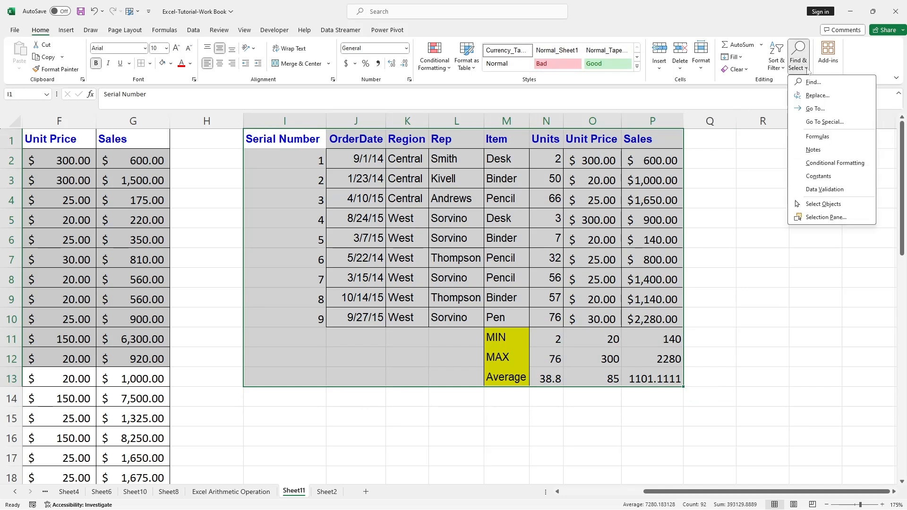
{"action": "left_click", "coordinate": [823, 123]}
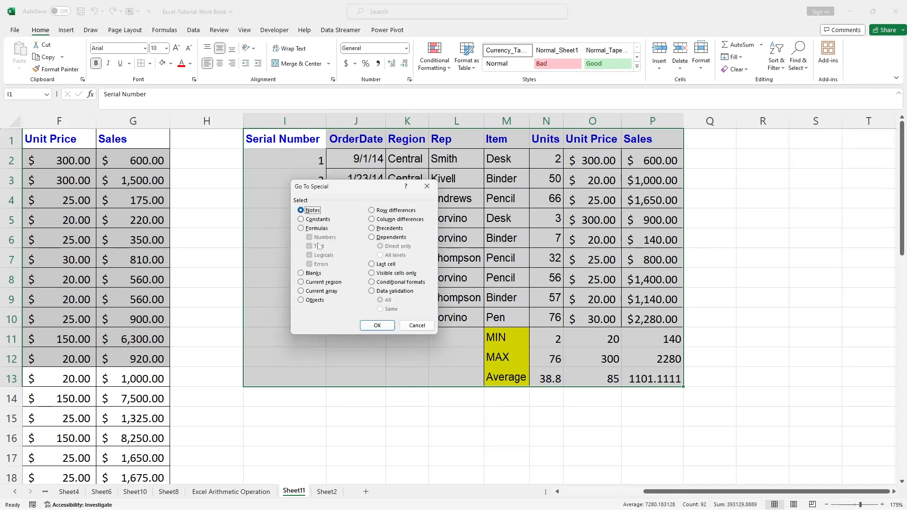
{"action": "left_click", "coordinate": [304, 228]}
{"action": "left_click", "coordinate": [316, 264]}
{"action": "left_click", "coordinate": [317, 255]}
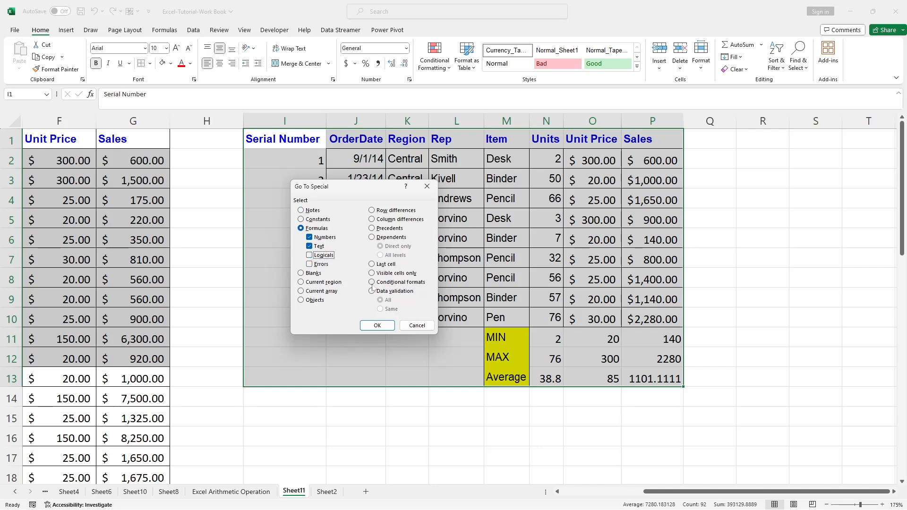
{"action": "left_click_drag", "start_coordinate": [294, 220], "coordinate": [344, 250]}
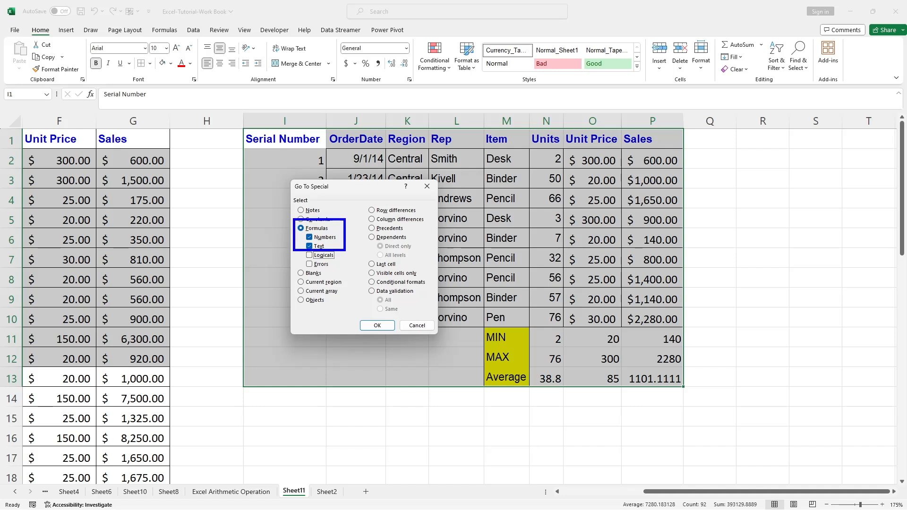
{"action": "left_click_drag", "start_coordinate": [25, 23], "coordinate": [39, 26]}
{"action": "mouse_move", "coordinate": [782, 33]}
{"action": "left_mouse_down"}
{"action": "mouse_move", "coordinate": [819, 68]}
{"action": "mouse_move", "coordinate": [782, 34]}
{"action": "left_mouse_up"}
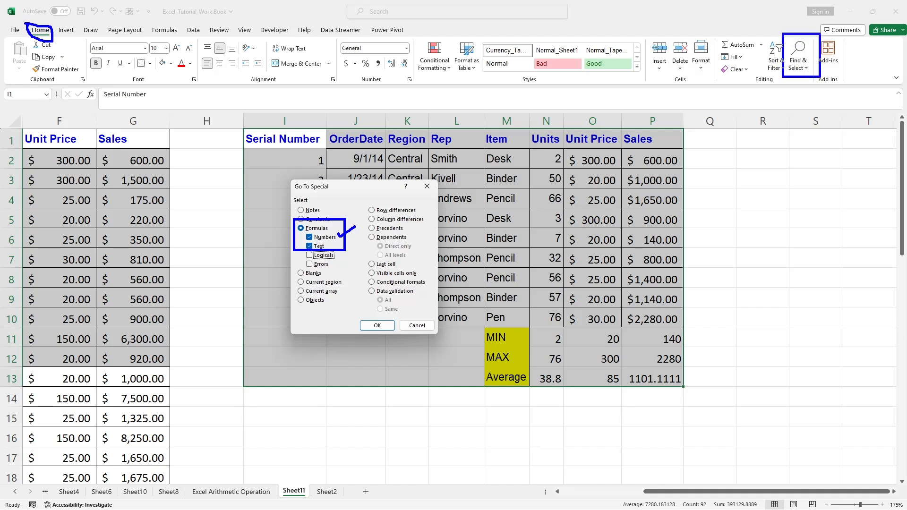
{"action": "mouse_move", "coordinate": [289, 181]}
{"action": "left_mouse_down"}
{"action": "mouse_move", "coordinate": [335, 195]}
{"action": "mouse_move", "coordinate": [288, 181]}
{"action": "left_mouse_up"}
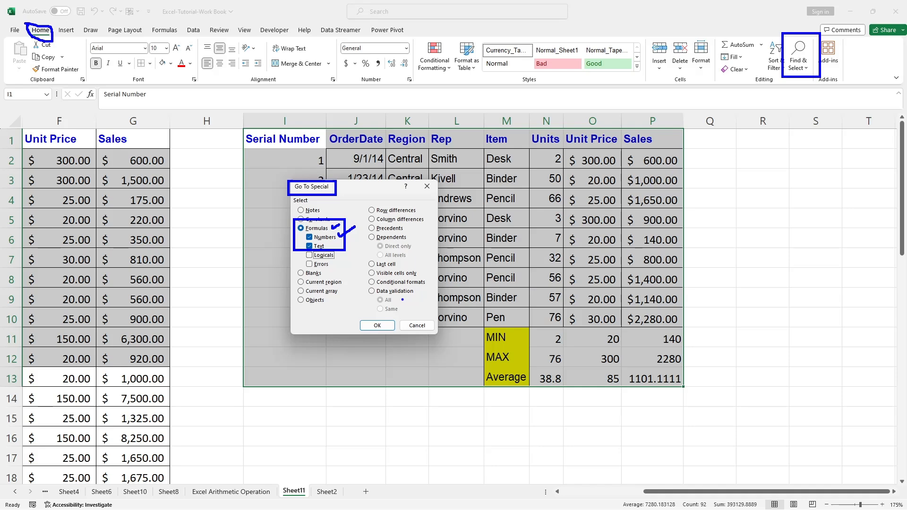
{"action": "left_click", "coordinate": [376, 327]}
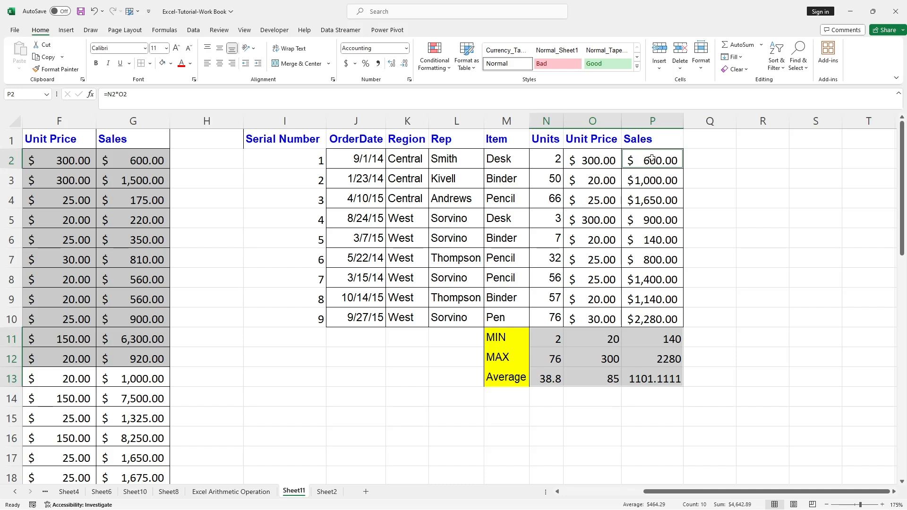
Step: Fill the selected formula cells with light blue and check the formula in the highlighted cell N11
{"action": "left_click", "coordinate": [170, 64]}
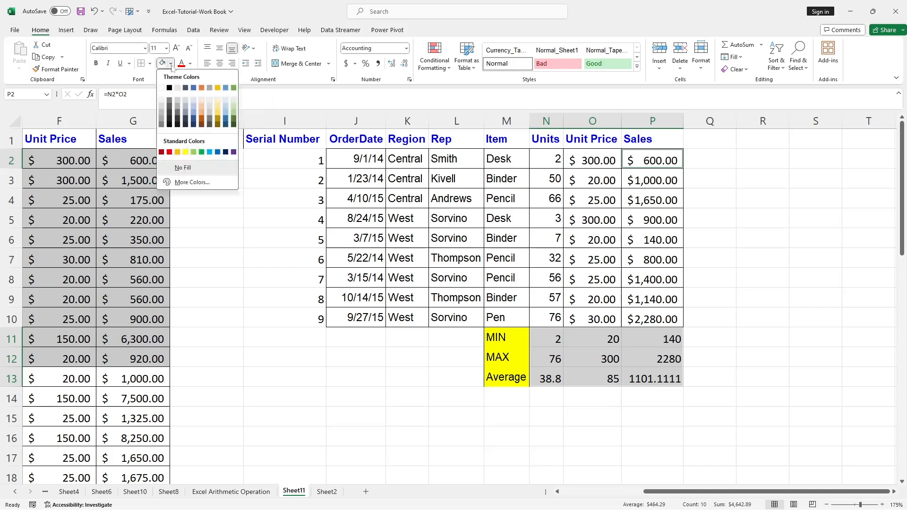
{"action": "left_click", "coordinate": [207, 152]}
{"action": "left_click", "coordinate": [695, 254]}
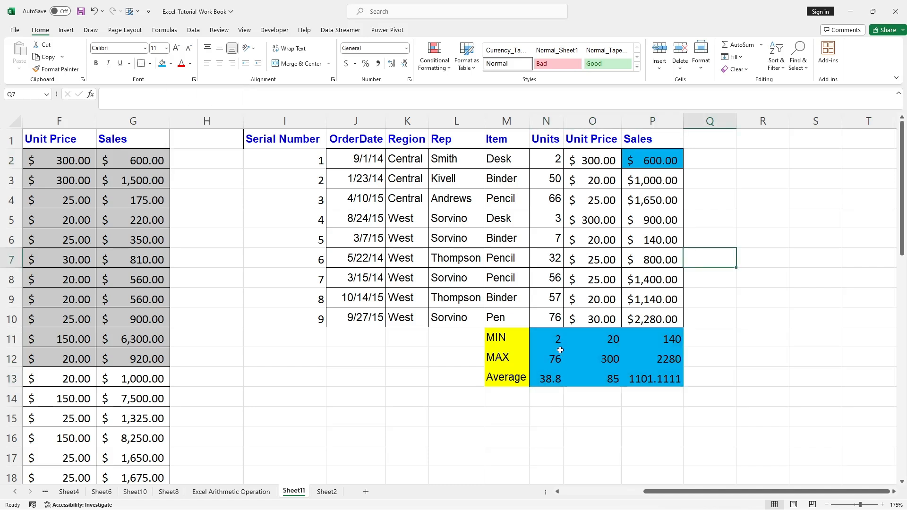
{"action": "left_click", "coordinate": [550, 339]}
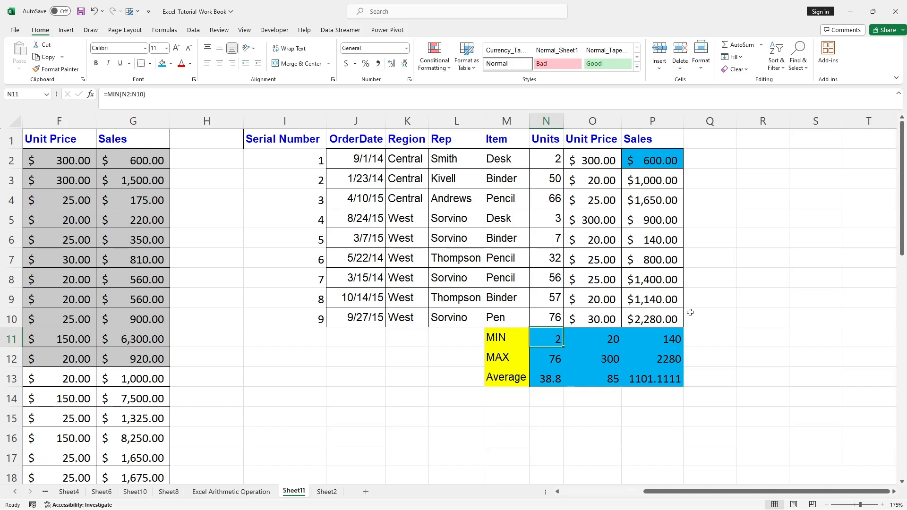
Step: Copy the table in I1:P13 on Sheet11 and paste it with formulas and formatting at cell A1 of Sheet2
{"action": "left_click", "coordinate": [284, 415]}
{"action": "left_click_drag", "start_coordinate": [283, 139], "coordinate": [666, 373]}
{"action": "key", "text": "ctrl+c"}
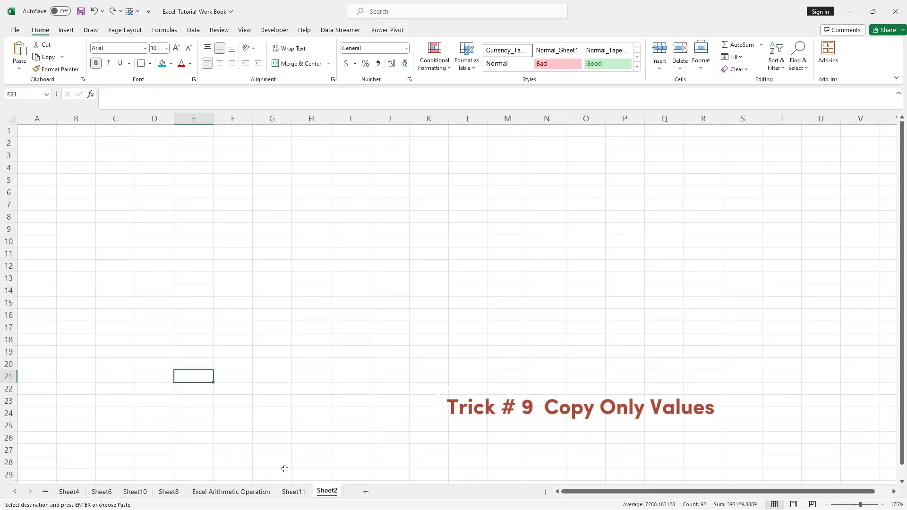
{"action": "left_click", "coordinate": [327, 491]}
{"action": "left_click", "coordinate": [29, 138]}
{"action": "key", "text": "ctrl+v"}
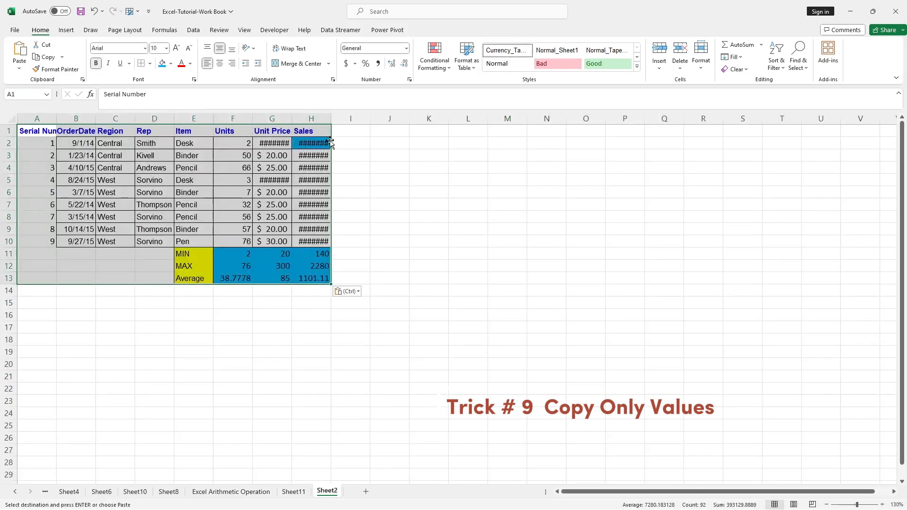
Step: AutoFit the Sales column H on Sheet2 and examine the contents of H2, H11, H13 and G2
{"action": "left_click", "coordinate": [357, 152]}
{"action": "double_click", "coordinate": [331, 119]}
{"action": "left_click", "coordinate": [323, 141]}
{"action": "left_click", "coordinate": [319, 257]}
{"action": "left_click", "coordinate": [321, 278]}
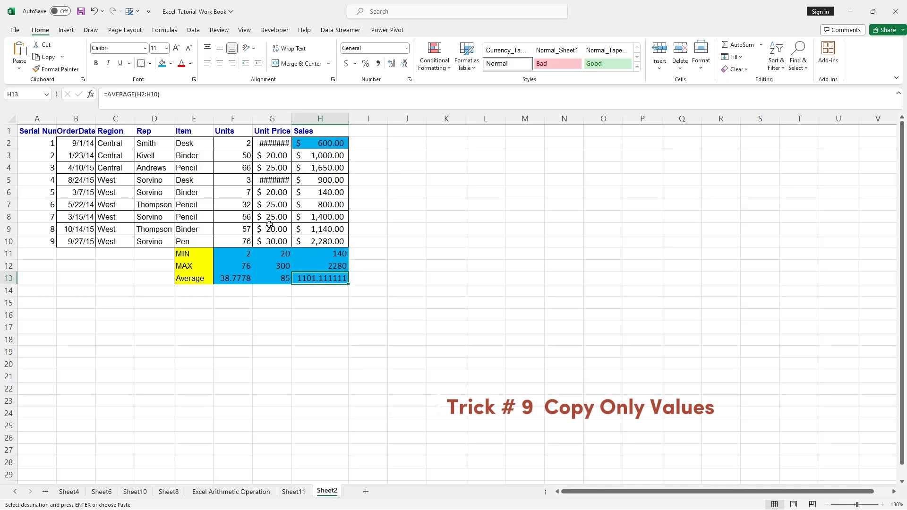
{"action": "left_click", "coordinate": [273, 142]}
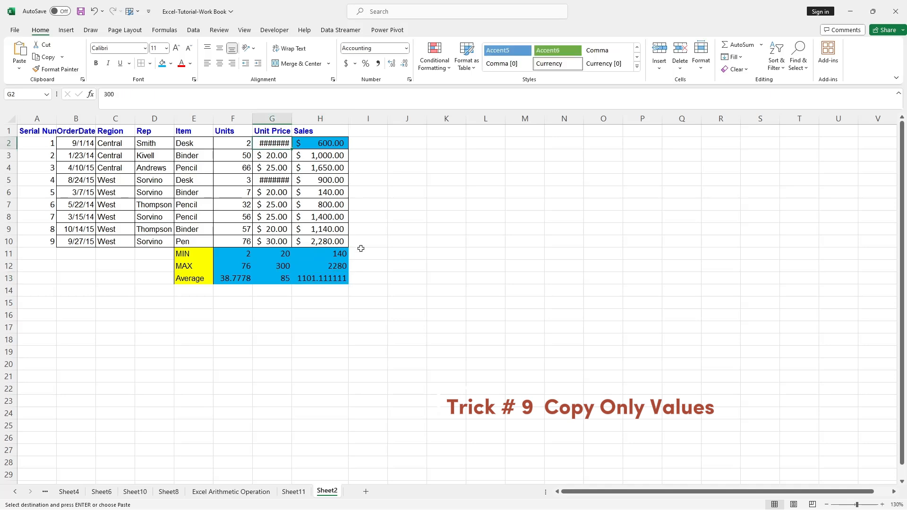
Step: Paste the copied Sheet11 table I1:P13 as values only at cell J1 of Sheet2
{"action": "left_click", "coordinate": [293, 491]}
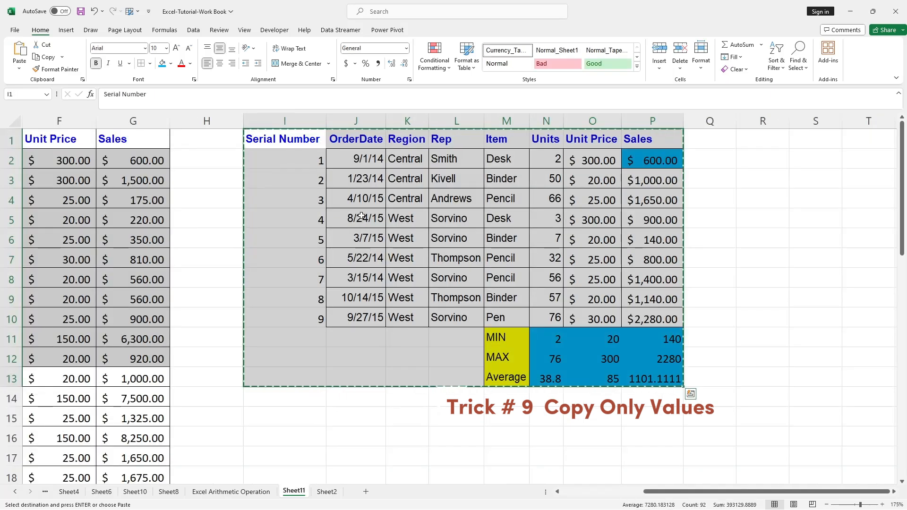
{"action": "right_click", "coordinate": [356, 199]}
{"action": "key", "text": "Escape"}
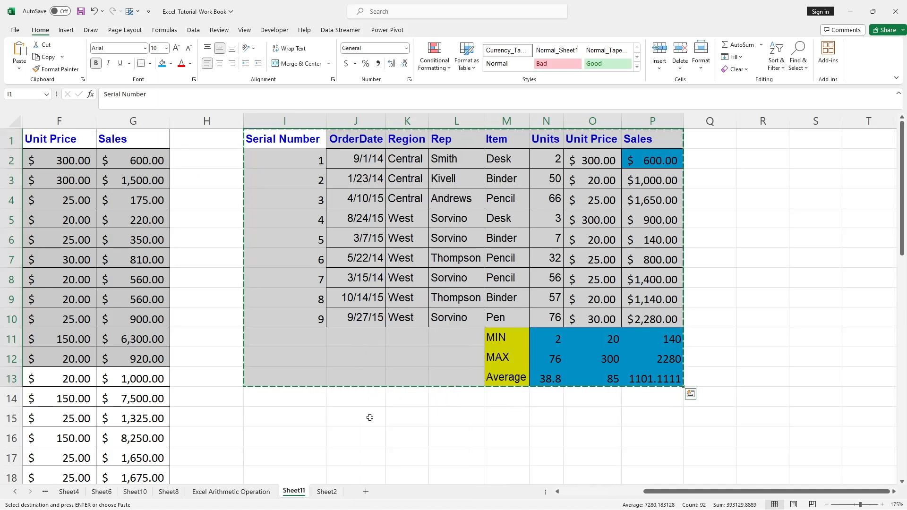
{"action": "left_click", "coordinate": [334, 494]}
{"action": "left_click", "coordinate": [420, 135]}
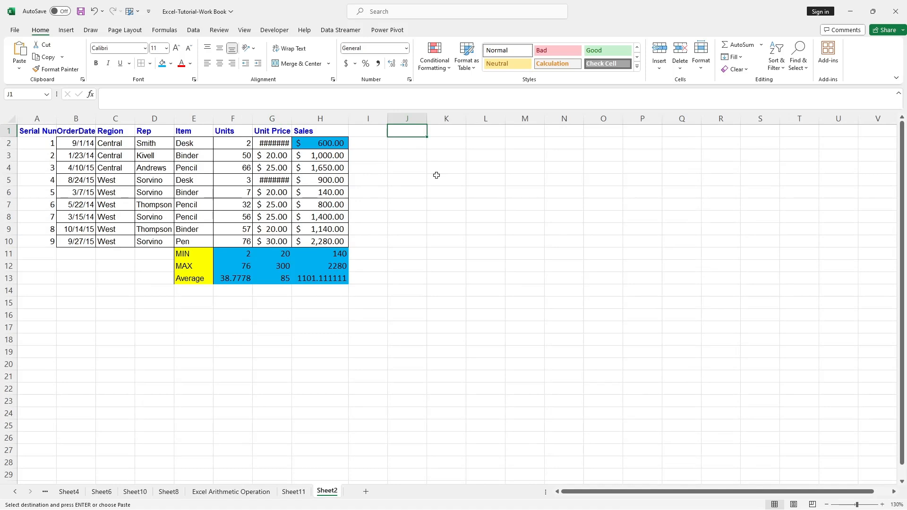
{"action": "key", "text": "ctrl+v"}
{"action": "left_click", "coordinate": [718, 291]}
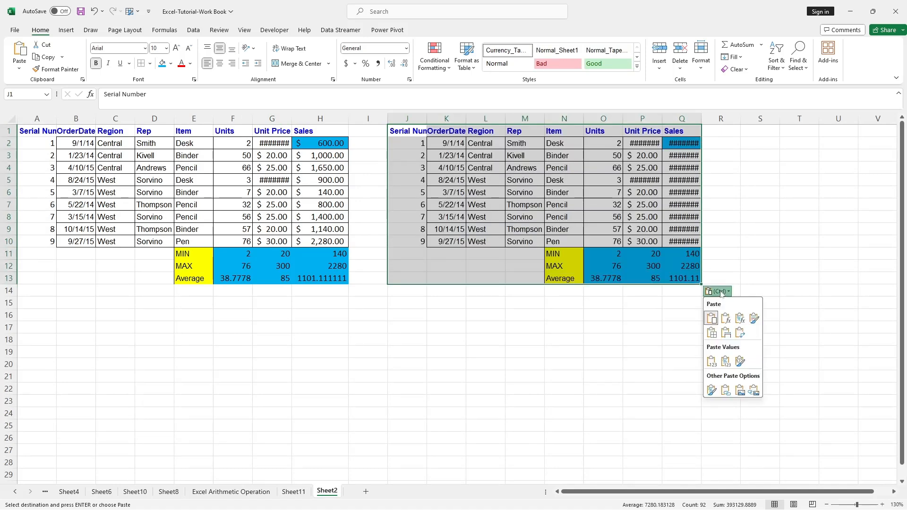
{"action": "left_click", "coordinate": [712, 364]}
Step: Check the Sales entries and the MIN and Average results in the values-only copy for any remaining formulas
{"action": "left_click", "coordinate": [574, 332]}
{"action": "left_click", "coordinate": [670, 230]}
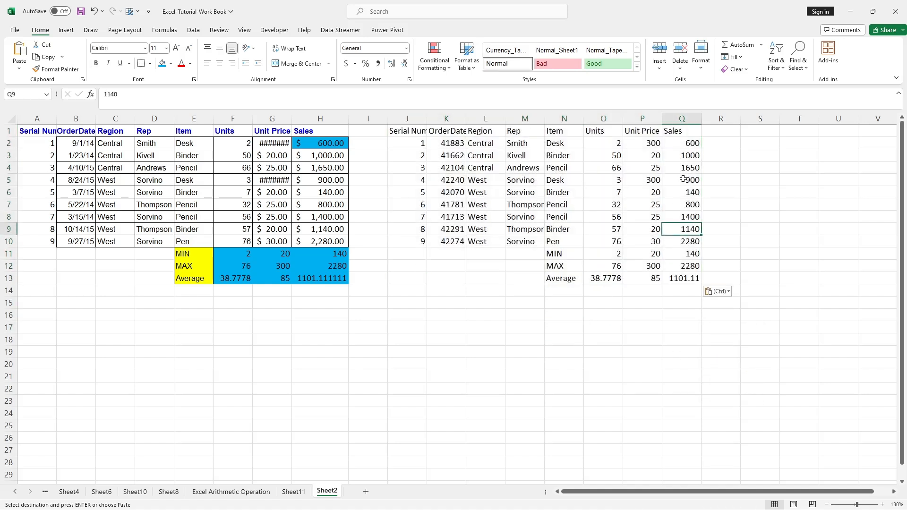
{"action": "left_click", "coordinate": [680, 141]}
{"action": "left_click", "coordinate": [697, 257]}
{"action": "left_click", "coordinate": [692, 277]}
{"action": "left_click", "coordinate": [651, 283]}
{"action": "left_click", "coordinate": [615, 278]}
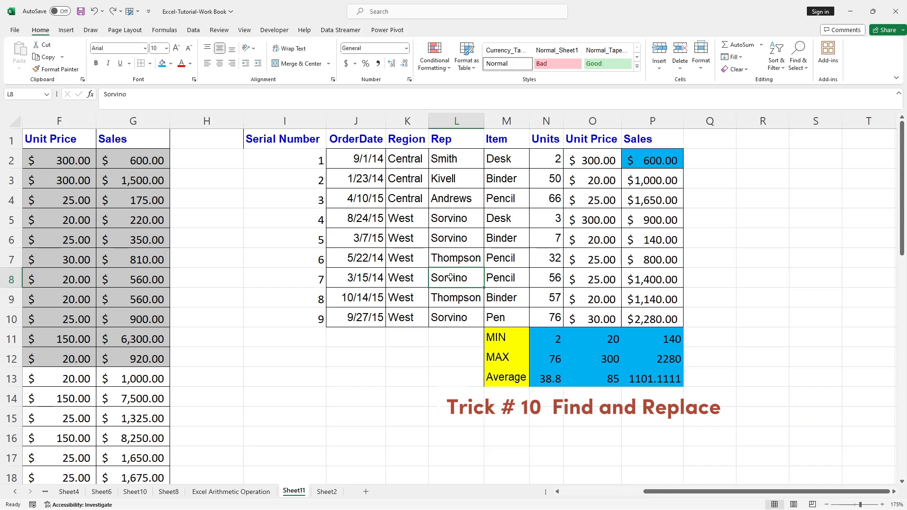
Step: Copy the rep's name from cell L8 on Sheet11 and open Find and Replace for the table range I1:P13
{"action": "key", "text": "F2"}
{"action": "key", "text": "shift+Home"}
{"action": "key", "text": "ctrl+c"}
{"action": "left_click_drag", "start_coordinate": [253, 139], "coordinate": [661, 382]}
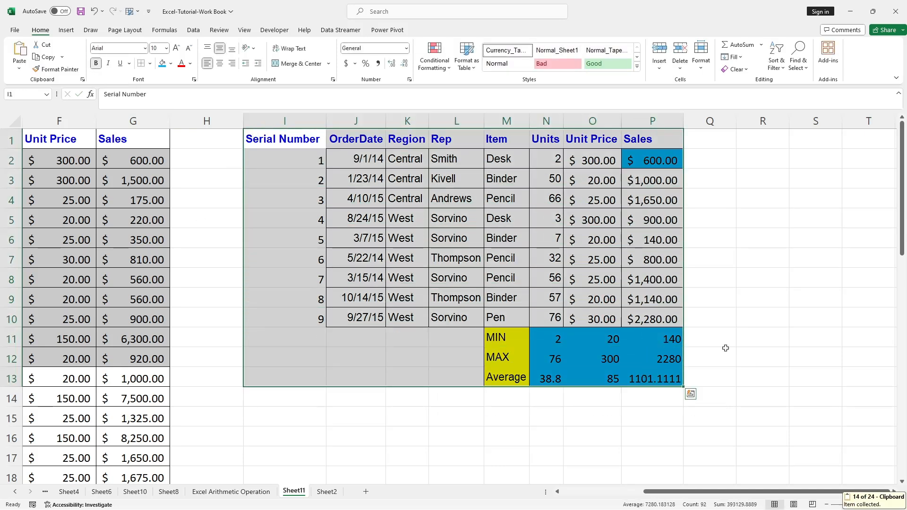
{"action": "key", "text": "ctrl+h"}
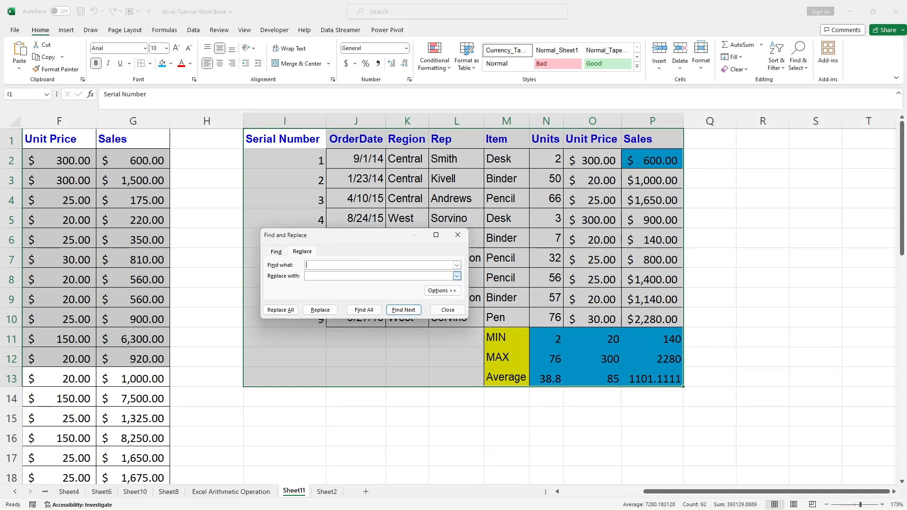
Step: Replace every occurrence of the sales rep's surname from the serial number 4 row with a new first name throughout the selected table
{"action": "type", "text": "Sorvino"}
{"action": "key", "text": "Tab"}
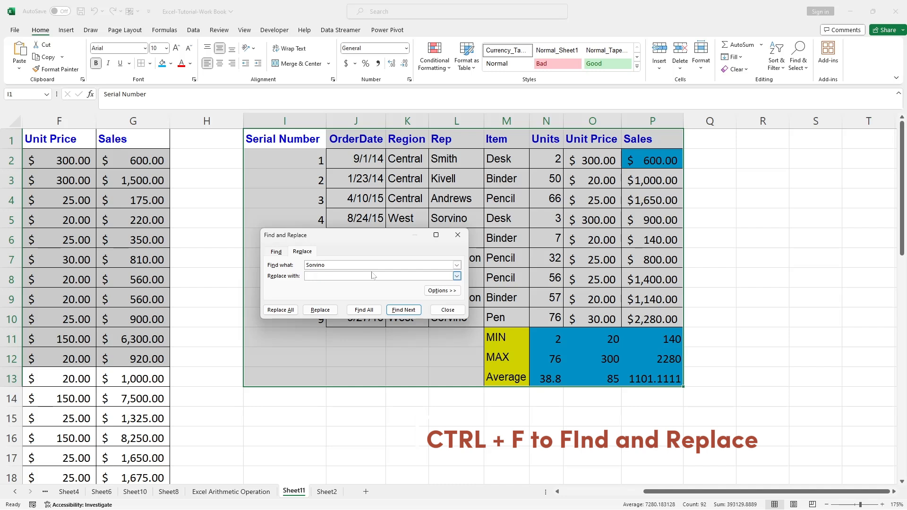
{"action": "type", "text": "hn"}
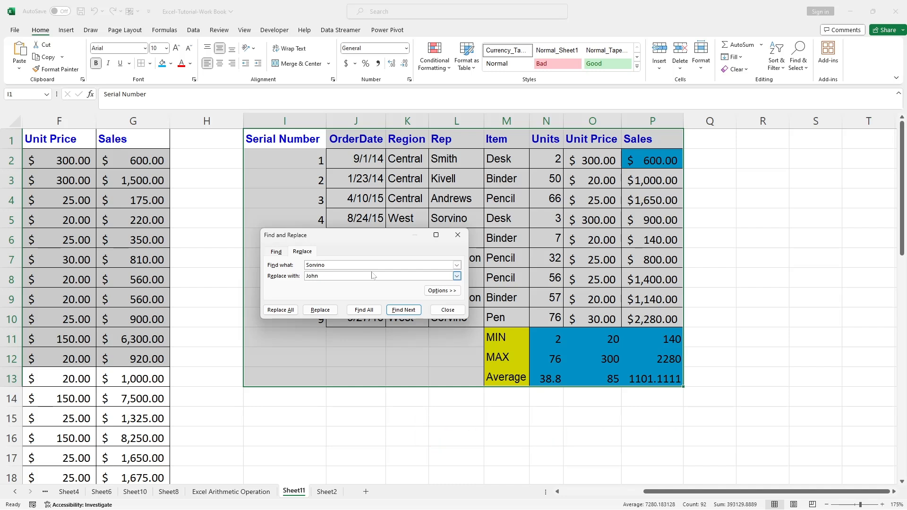
{"action": "left_click", "coordinate": [278, 308]}
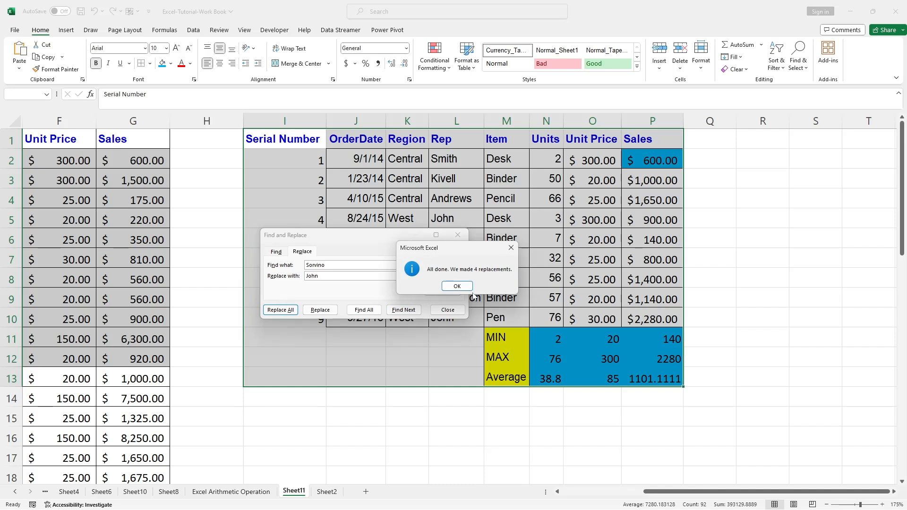
{"action": "left_click", "coordinate": [457, 286]}
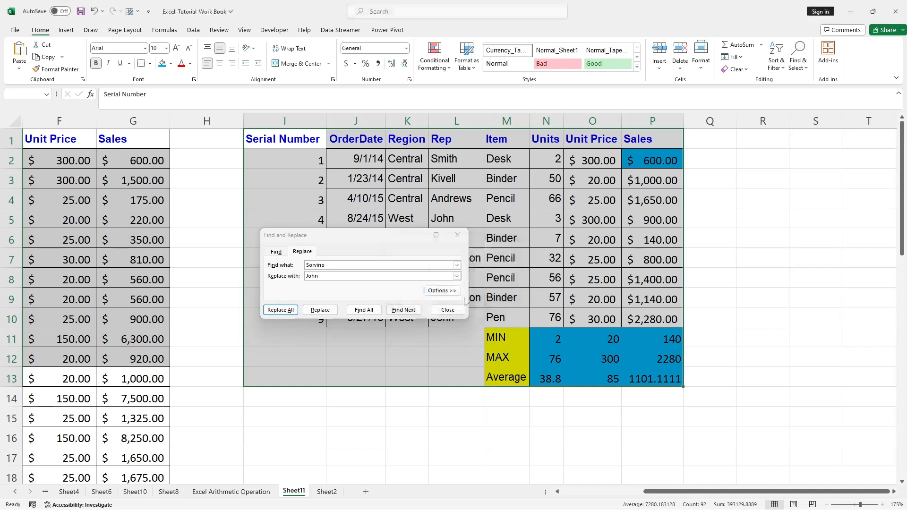
{"action": "left_click", "coordinate": [454, 311]}
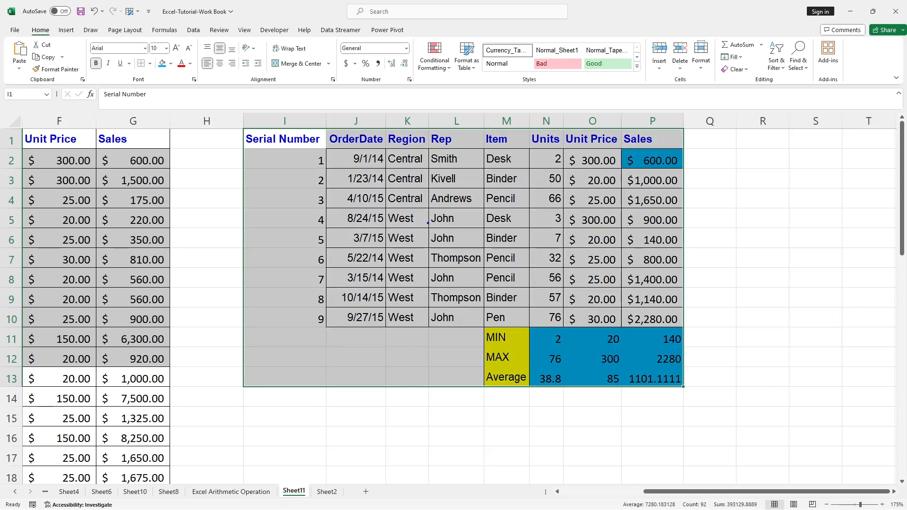
{"action": "left_click_drag", "start_coordinate": [425, 209], "coordinate": [475, 244]}
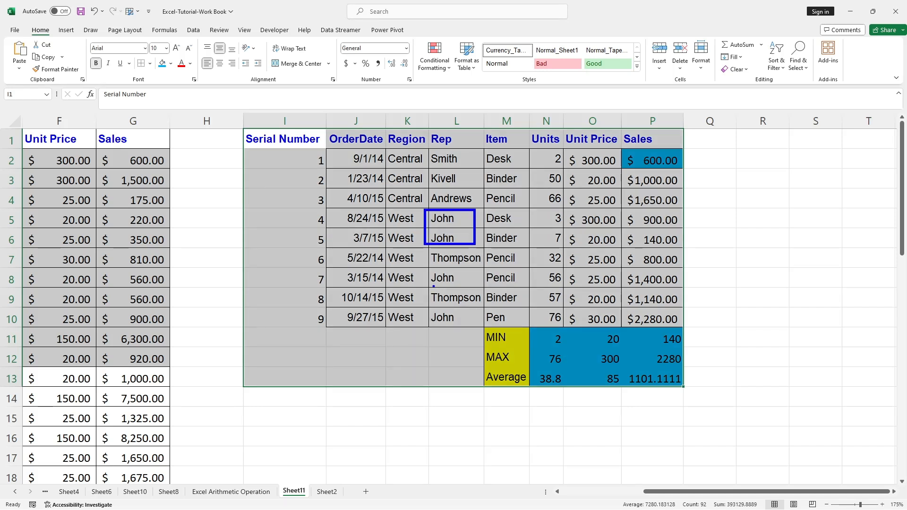
{"action": "left_click_drag", "start_coordinate": [426, 266], "coordinate": [481, 288]}
{"action": "left_click_drag", "start_coordinate": [420, 309], "coordinate": [469, 326]}
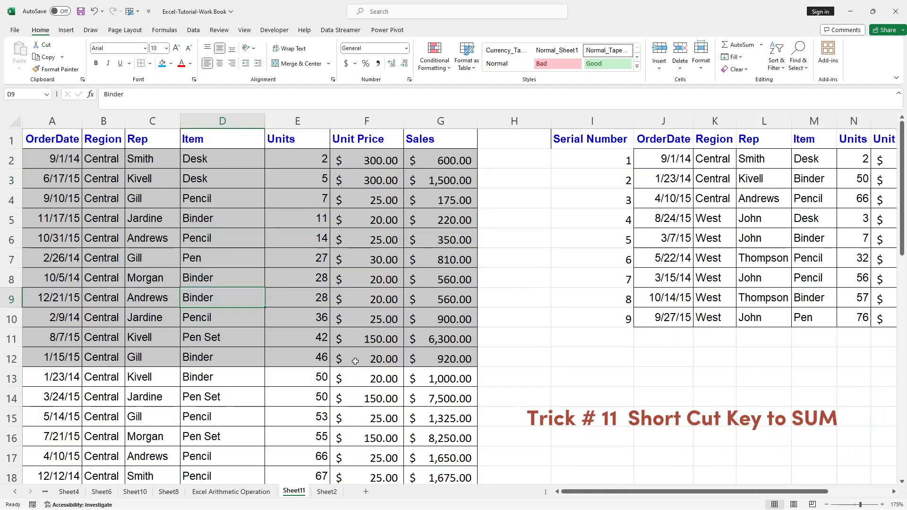
{"action": "left_click_drag", "start_coordinate": [283, 150], "coordinate": [311, 435]}
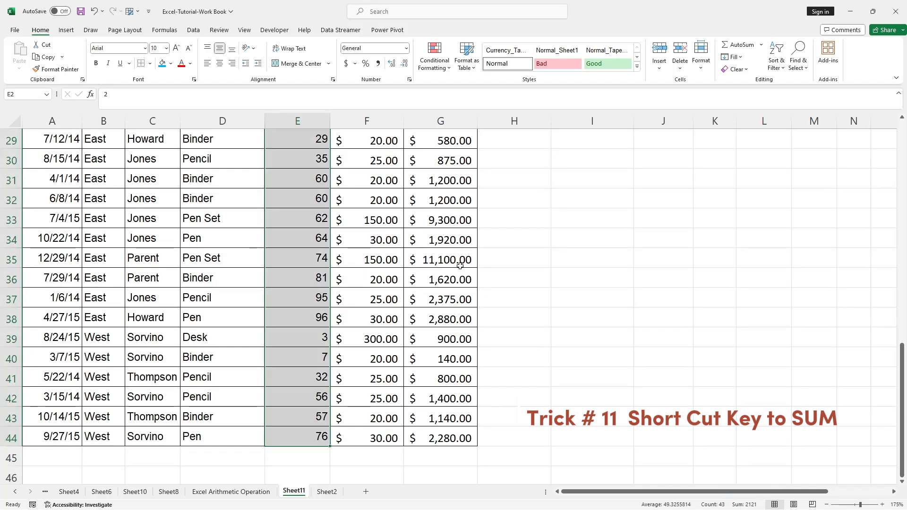
{"action": "scroll", "coordinate": [518, 321], "scroll_direction": "up", "scroll_amount": 10}
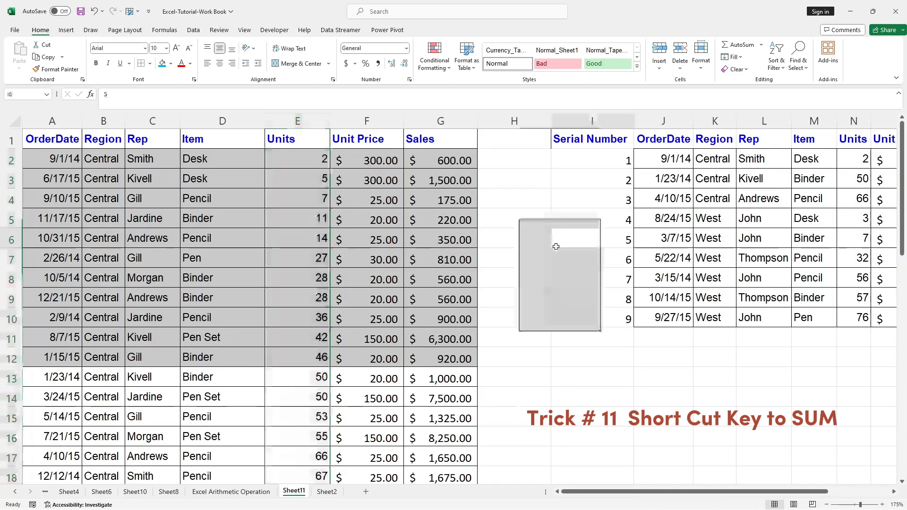
{"action": "left_click_drag", "start_coordinate": [293, 156], "coordinate": [431, 438]}
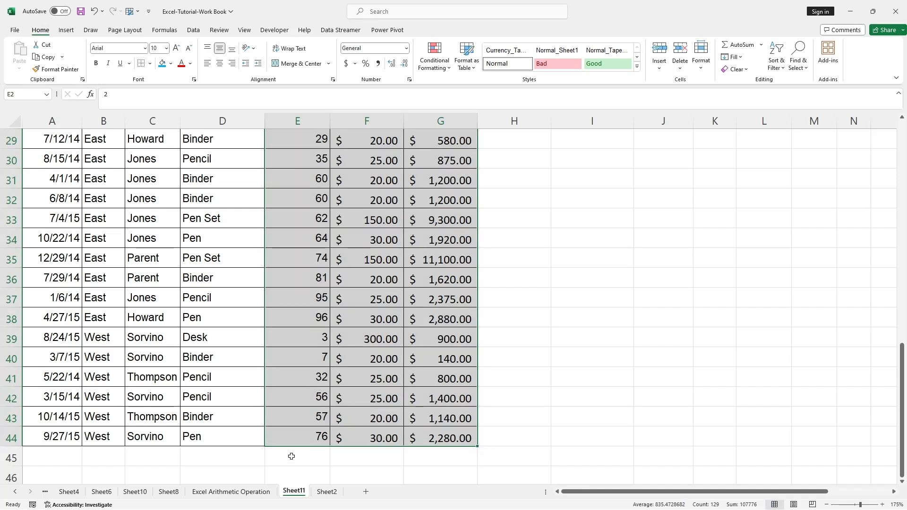
{"action": "left_click", "coordinate": [292, 456]}
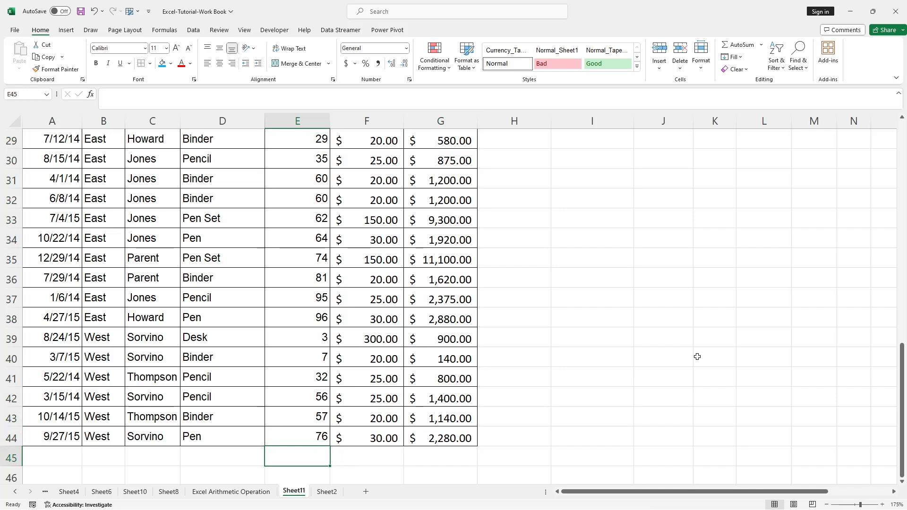
{"action": "left_click", "coordinate": [513, 436]}
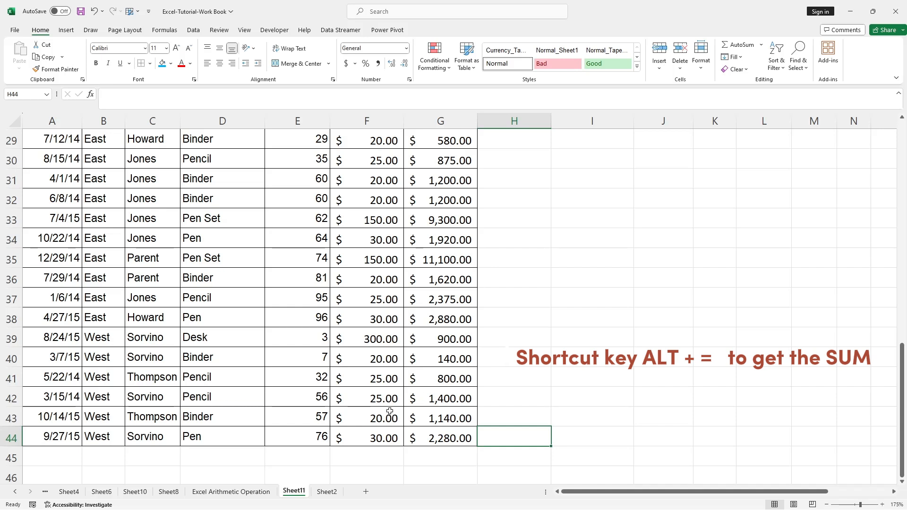
Step: Total the Units column in cell E45 by auto-summing E2:E44
{"action": "left_click", "coordinate": [301, 456]}
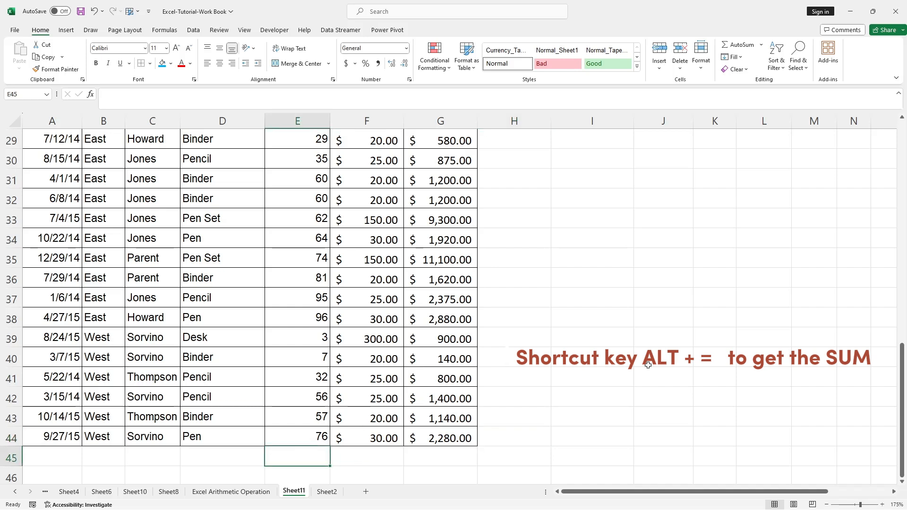
{"action": "key", "text": "alt+equal"}
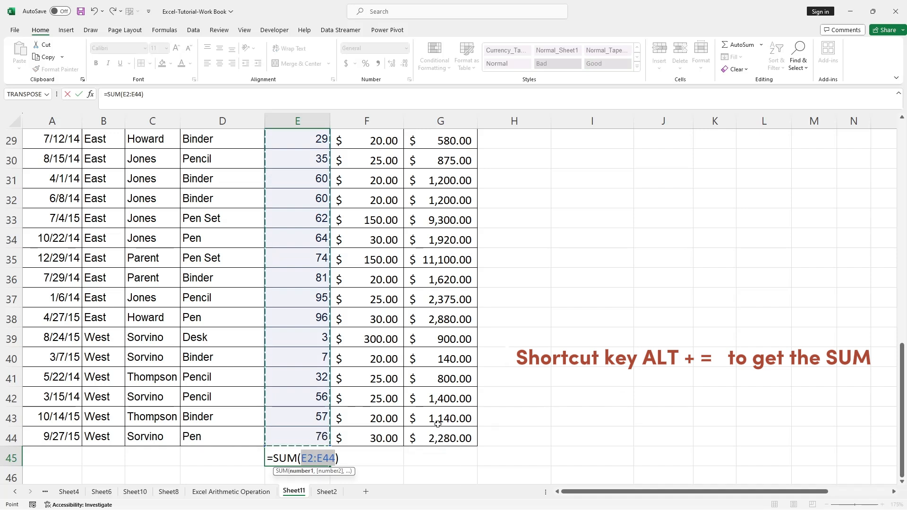
{"action": "key", "text": "Escape"}
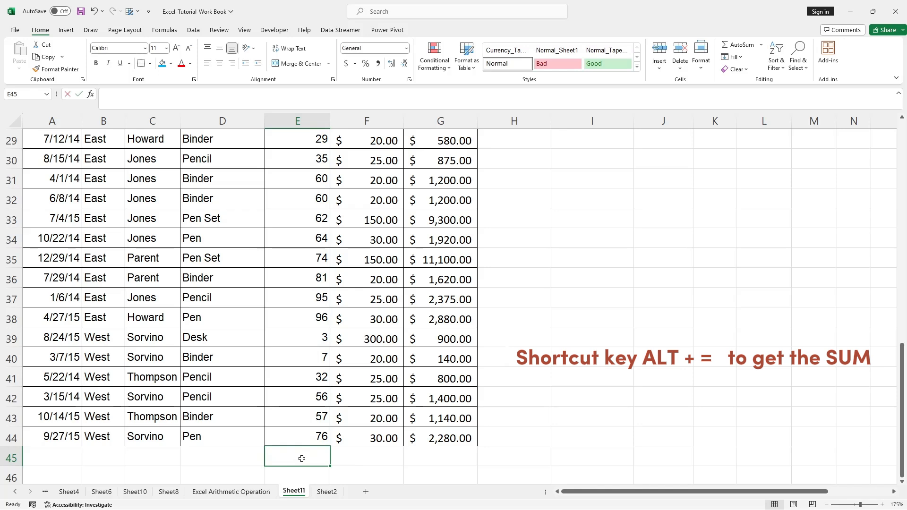
{"action": "key", "text": "alt+equal"}
{"action": "key", "text": "Return"}
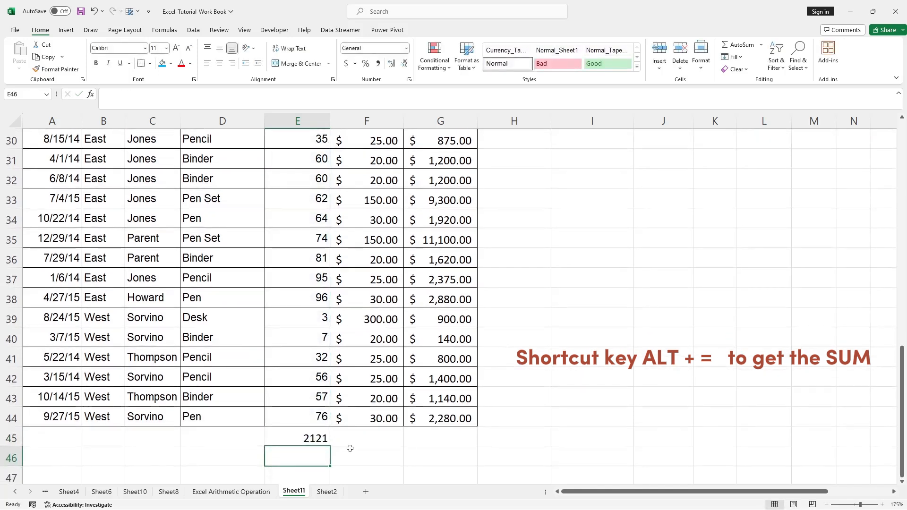
Step: Total the Unit Price column F2:F44 in F45 and the Sales column G2:G44 in G45 with AutoSum
{"action": "left_click", "coordinate": [362, 436]}
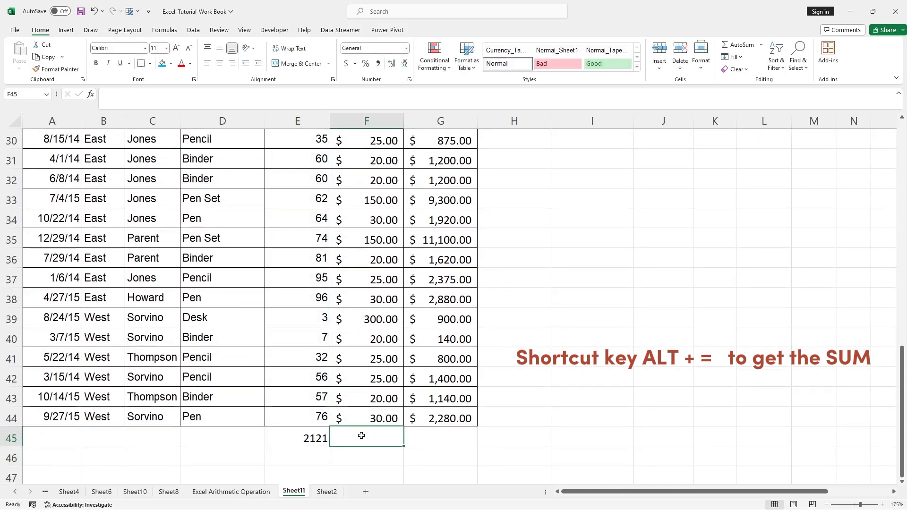
{"action": "key", "text": "alt+equal"}
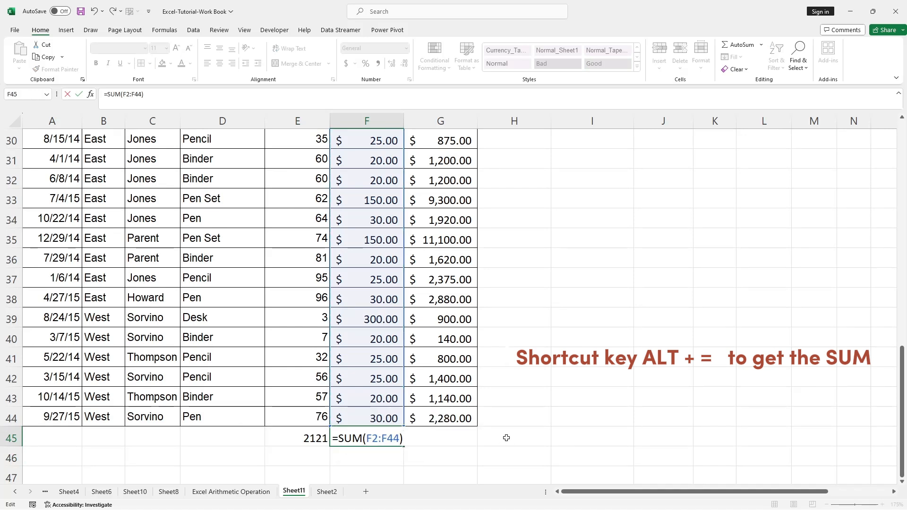
{"action": "key", "text": "Return"}
{"action": "left_click", "coordinate": [435, 431]}
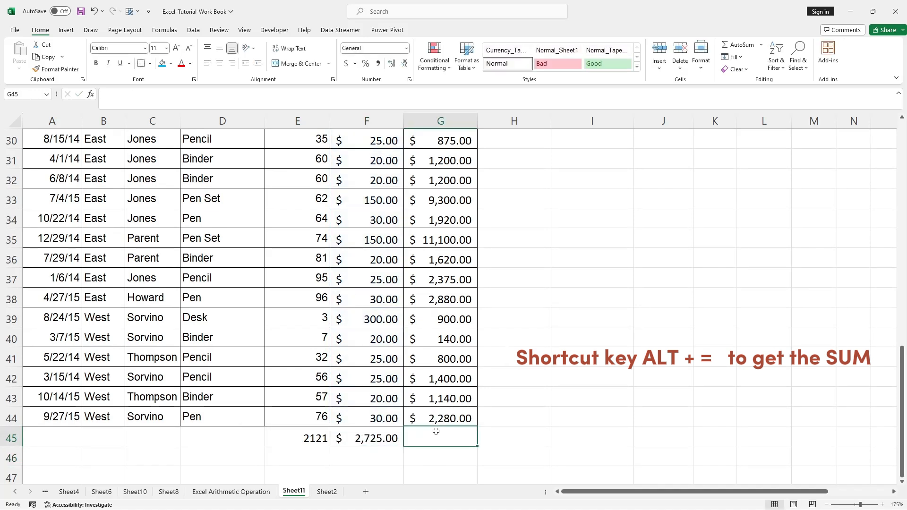
{"action": "key", "text": "alt+equal"}
{"action": "left_click", "coordinate": [574, 421]}
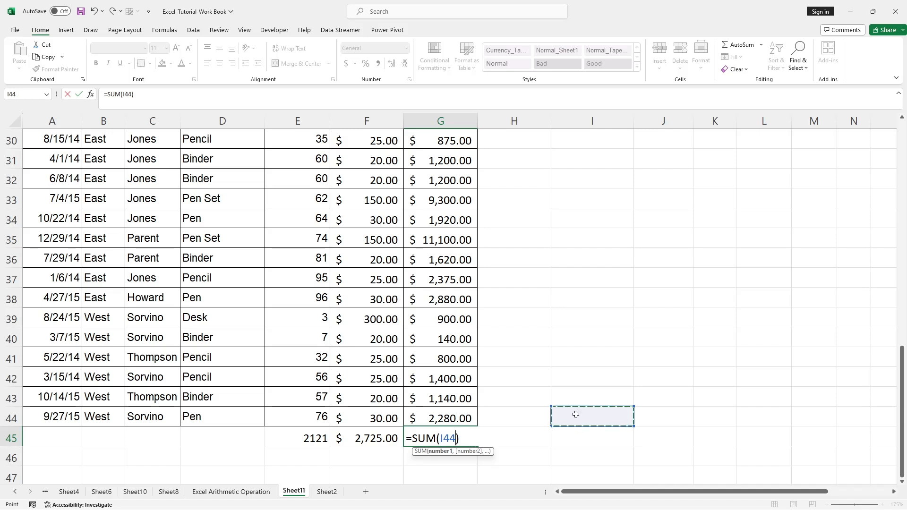
{"action": "key", "text": "ctrl+z"}
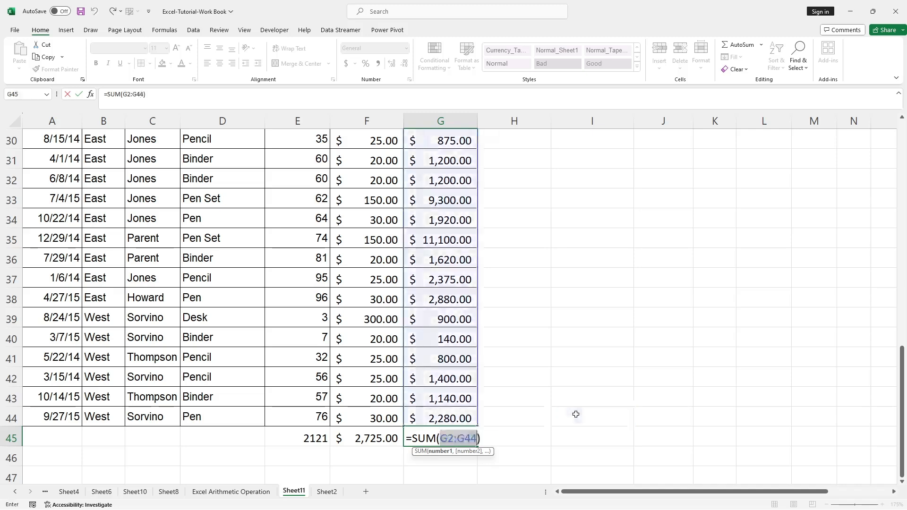
{"action": "key", "text": "Return"}
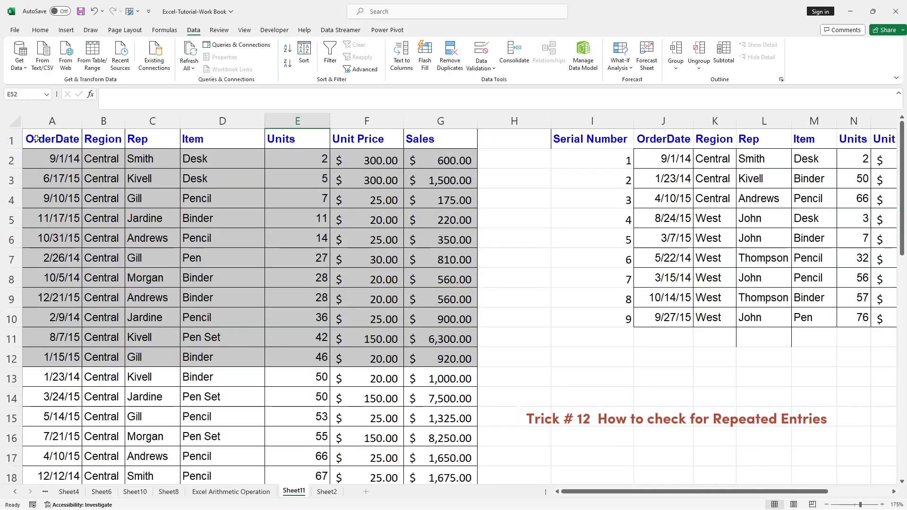
{"action": "left_click", "coordinate": [36, 139]}
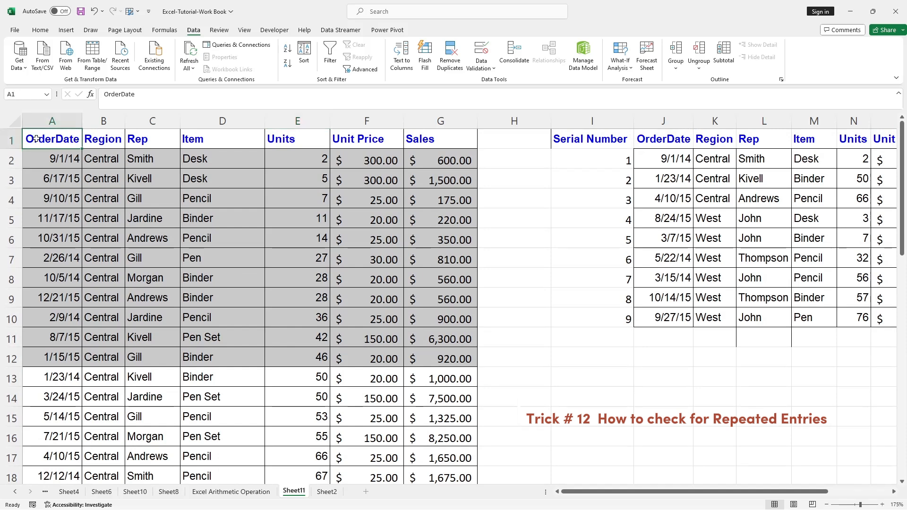
{"action": "left_click", "coordinate": [209, 139]}
{"action": "left_click_drag", "start_coordinate": [209, 139], "coordinate": [204, 414]}
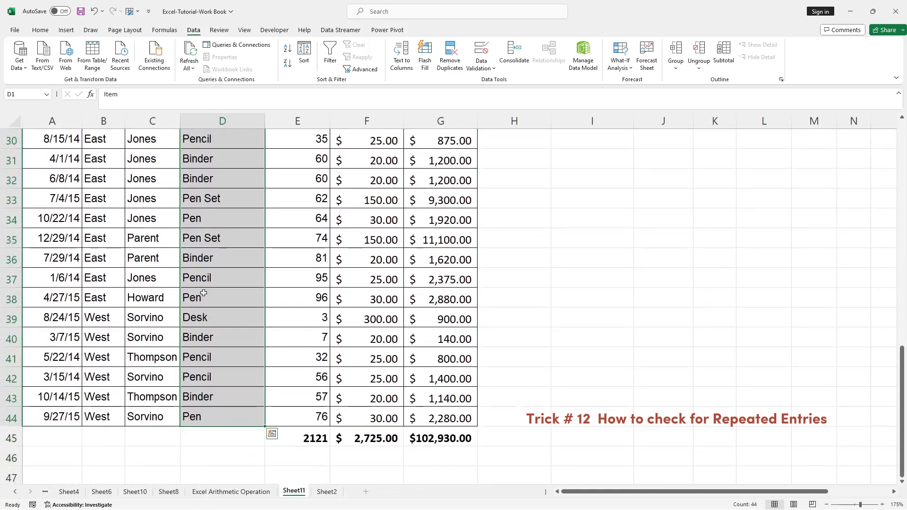
{"action": "scroll", "coordinate": [208, 283], "scroll_direction": "up", "scroll_amount": 10}
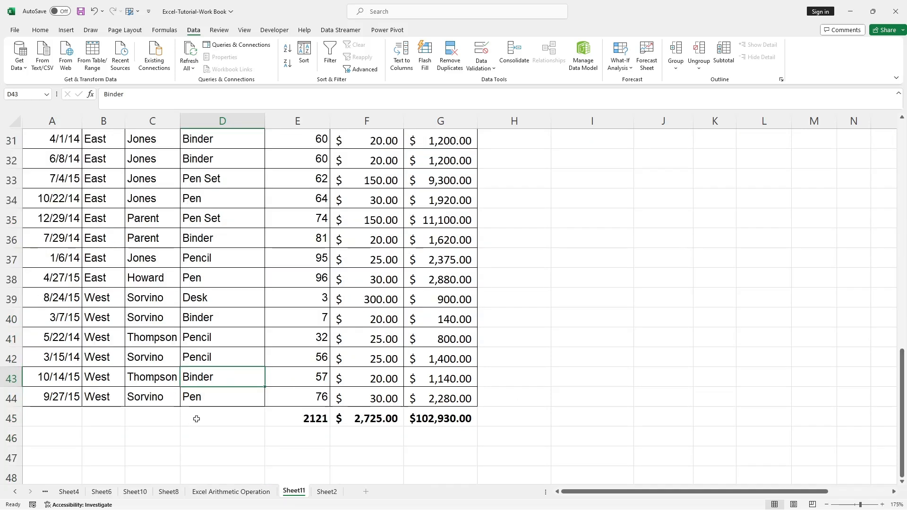
Step: Start a COUNTIF formula in cell D45 below the Item column, using D2:D44 as its range
{"action": "double_click", "coordinate": [196, 418]}
{"action": "type", "text": "="}
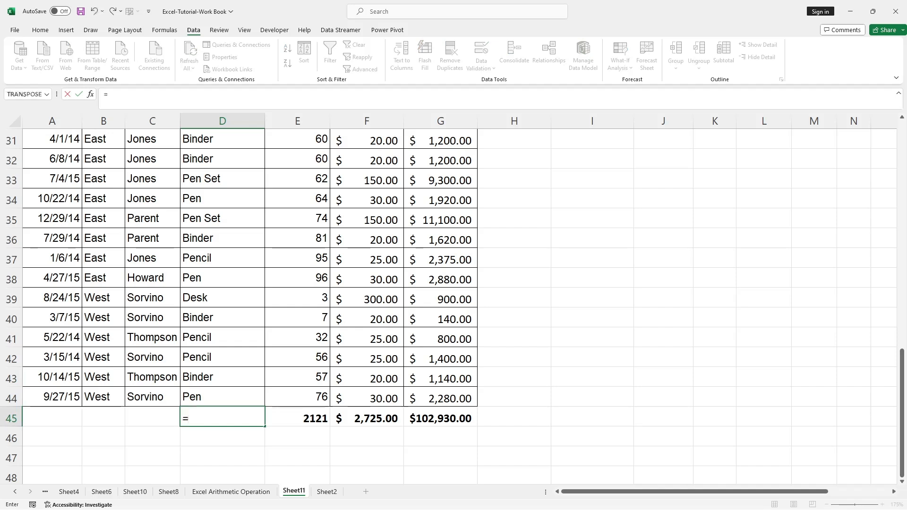
{"action": "type", "text": "COUNT"}
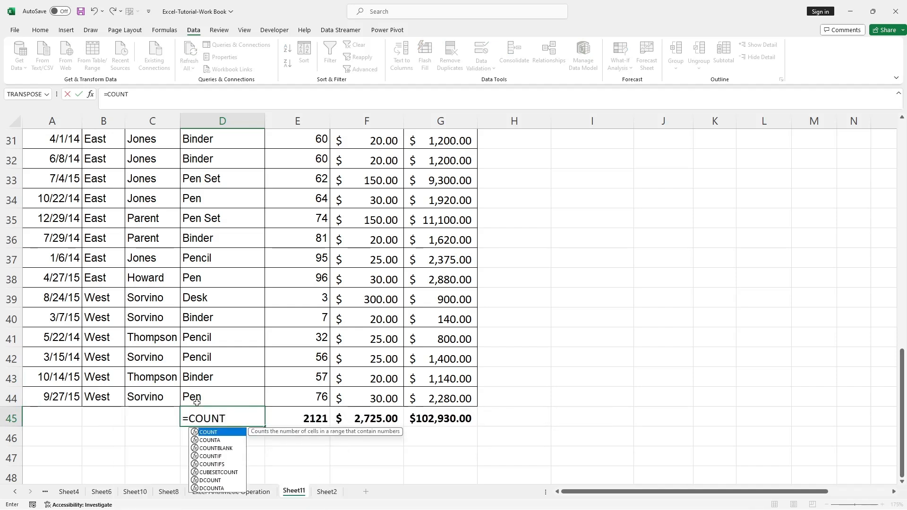
{"action": "type", "text": "IF("}
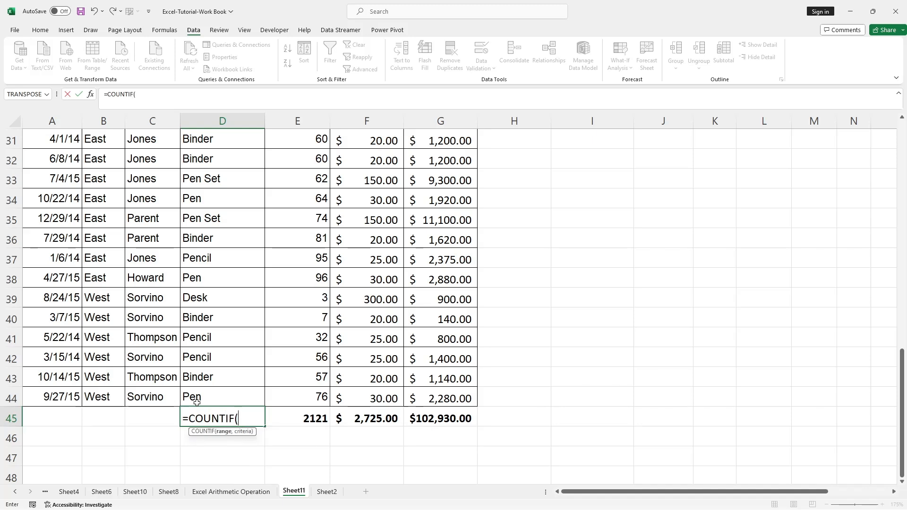
{"action": "scroll", "coordinate": [203, 284], "scroll_direction": "up", "scroll_amount": 10}
{"action": "left_click_drag", "start_coordinate": [210, 156], "coordinate": [221, 416]}
{"action": "left_click", "coordinate": [189, 95]}
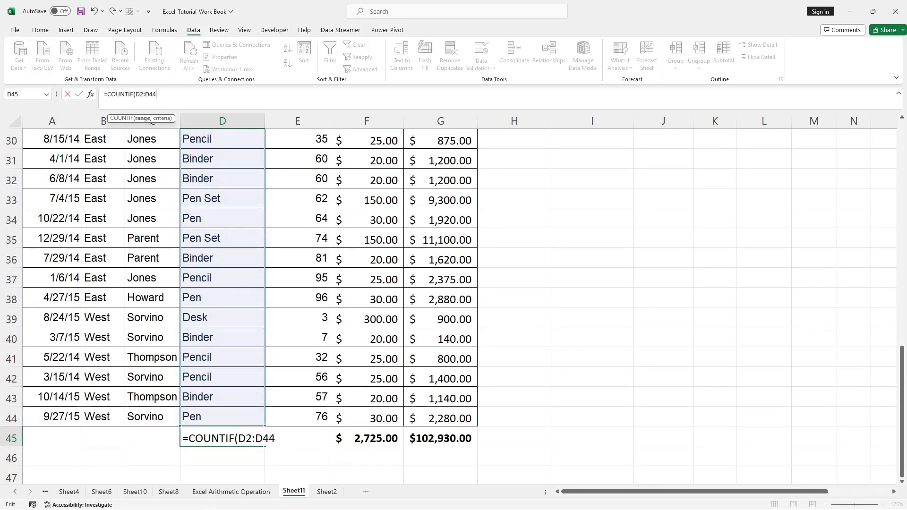
Step: Complete the COUNTIF formula in D45 with the criterion "Pen" and enter it
{"action": "type", "text": ","}
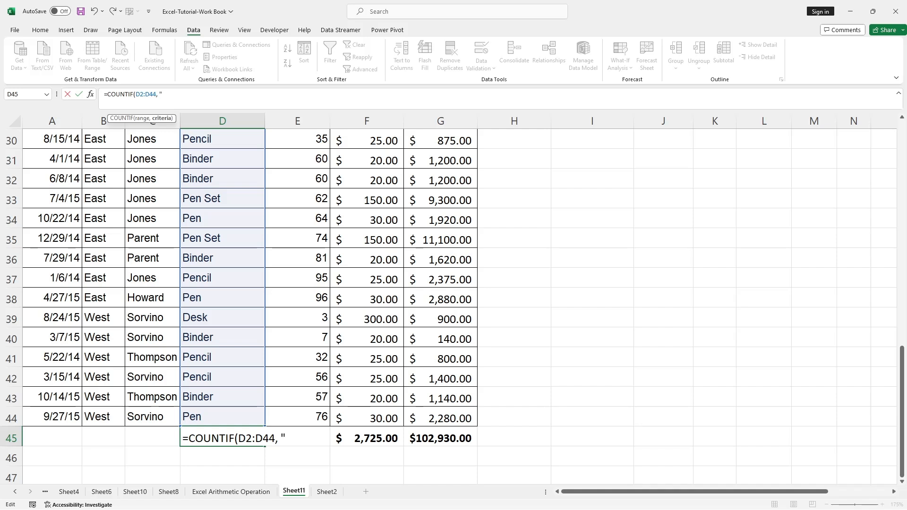
{"action": "type", "text": "\"Pen"}
{"action": "type", "text": "\")"}
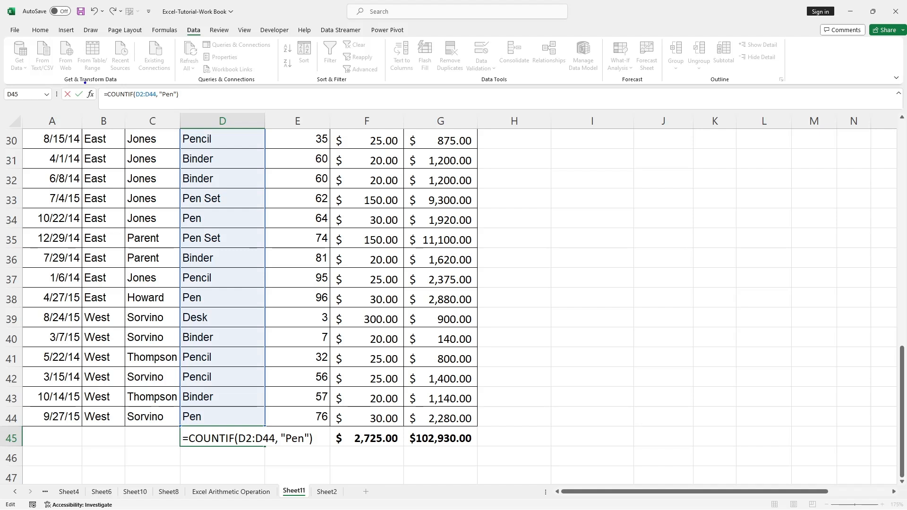
{"action": "left_click_drag", "start_coordinate": [95, 81], "coordinate": [188, 108]}
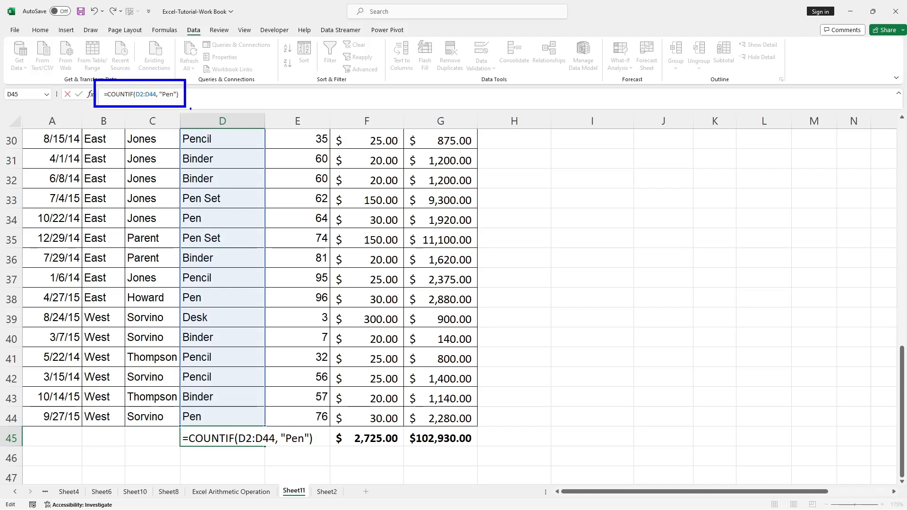
{"action": "left_click_drag", "start_coordinate": [210, 225], "coordinate": [233, 206]}
{"action": "left_click_drag", "start_coordinate": [225, 121], "coordinate": [241, 114]}
{"action": "key", "text": "Escape"}
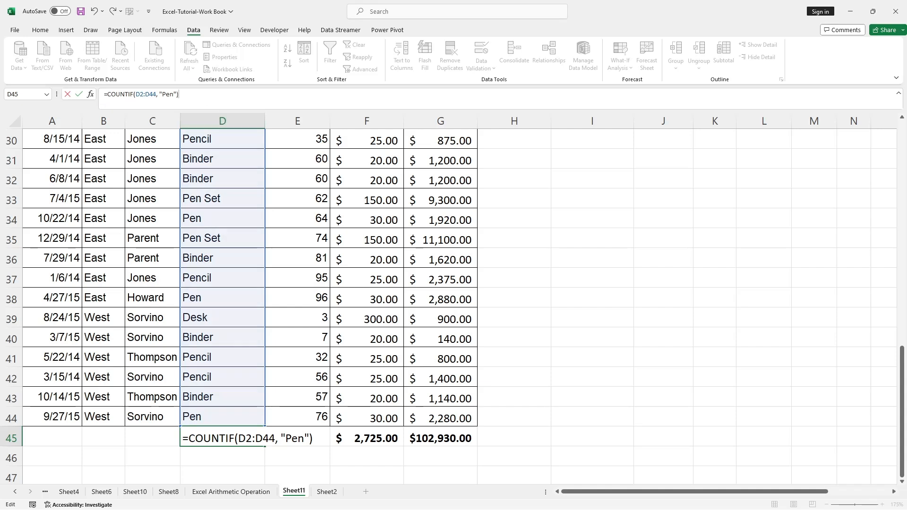
{"action": "key", "text": "Return"}
{"action": "left_click", "coordinate": [237, 434]}
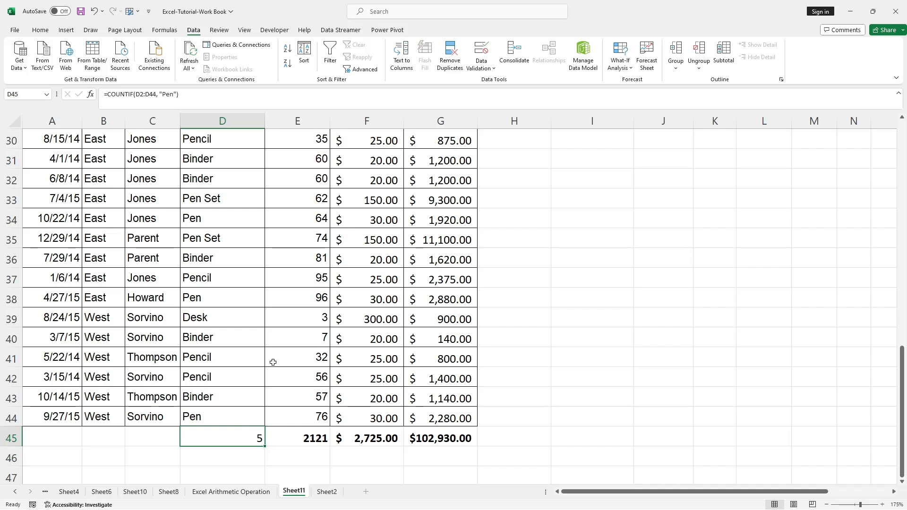
{"action": "double_click", "coordinate": [153, 438]}
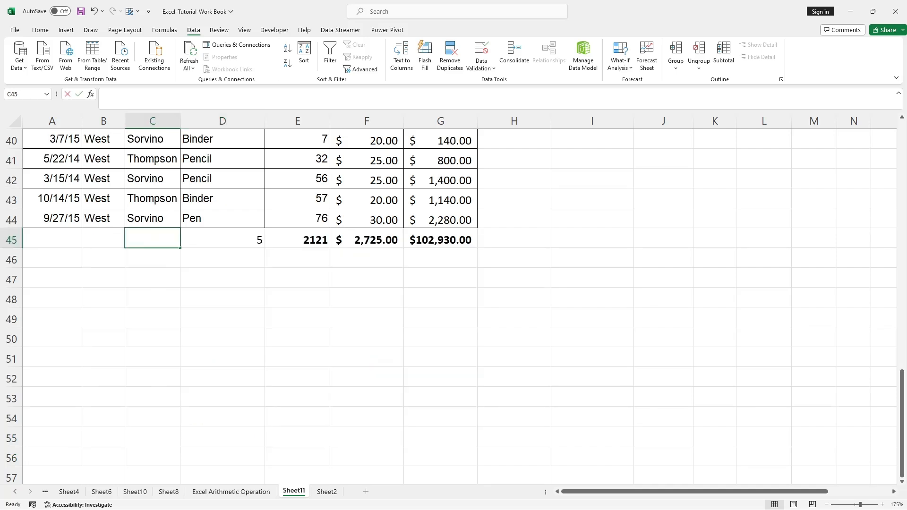
Step: Start a COUNTIF formula in cell C45 below the Rep column, using C2:C44 as its range
{"action": "type", "text": "=CO"}
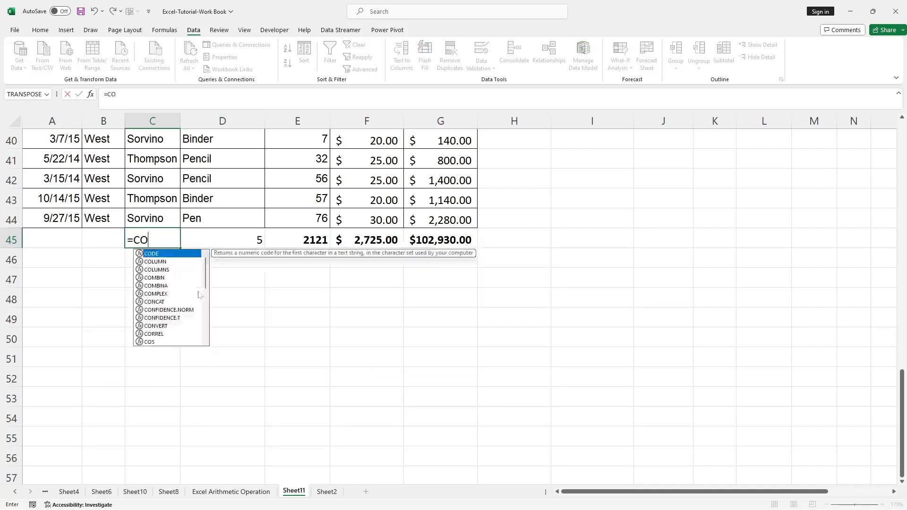
{"action": "type", "text": "UNTIF("}
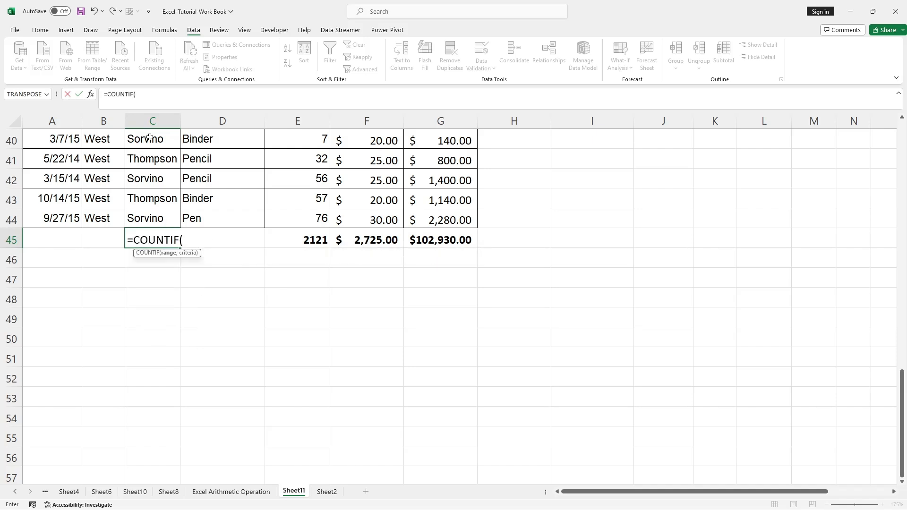
{"action": "scroll", "coordinate": [168, 149], "scroll_direction": "up", "scroll_amount": 13}
{"action": "left_click_drag", "start_coordinate": [151, 158], "coordinate": [155, 418]}
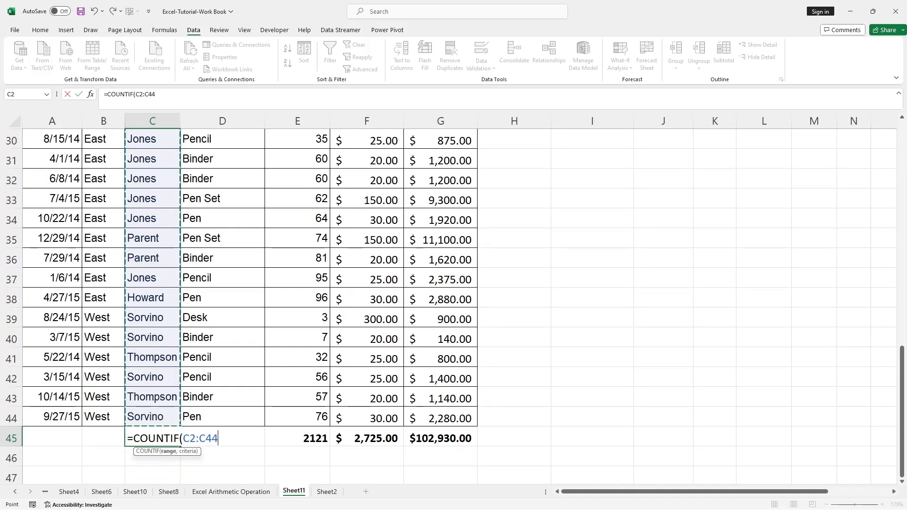
Step: Complete the COUNTIF formula in C45 with the rep surname found in C37 as the quoted criterion, and enter it
{"action": "left_click", "coordinate": [156, 94]}
{"action": "type", "text": ","}
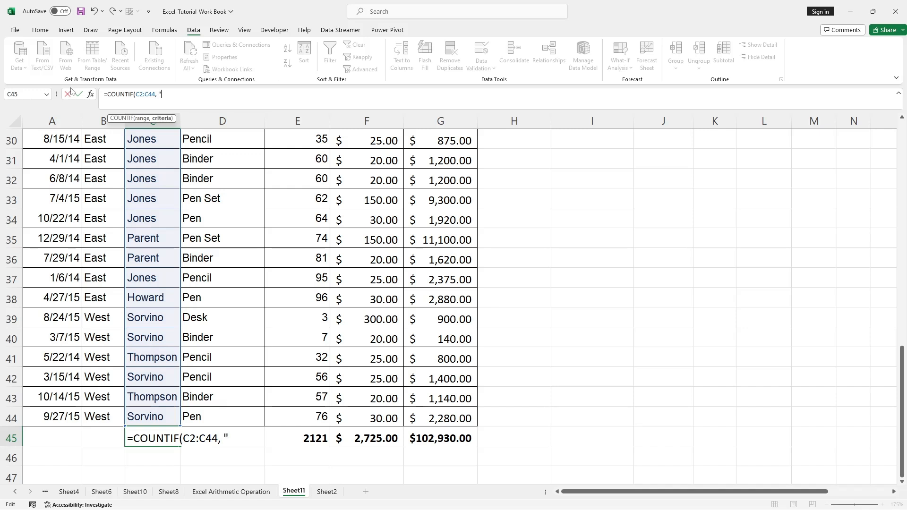
{"action": "type", "text": "Jon"}
{"action": "type", "text": "en="}
{"action": "type", "text": "s"}
{"action": "key", "text": "BackSpace"}
{"action": "key", "text": "BackSpace"}
{"action": "key", "text": "BackSpace"}
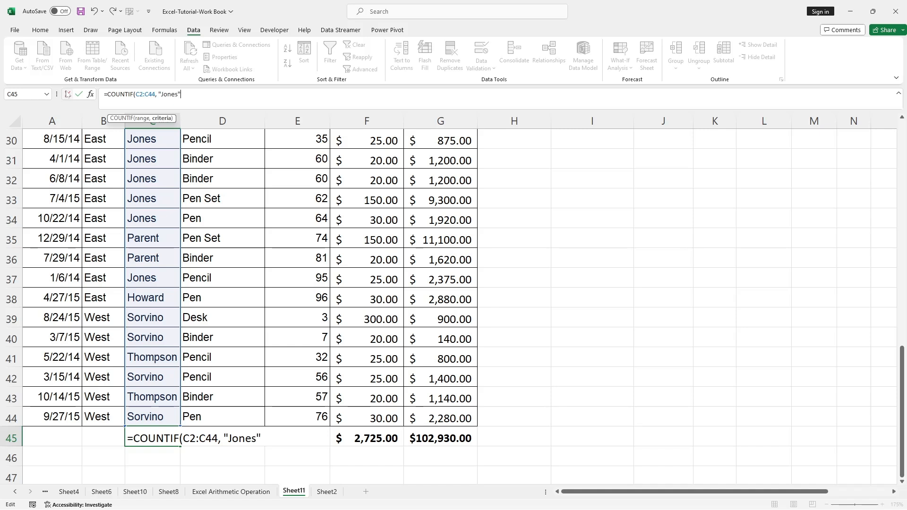
{"action": "key", "text": "Return"}
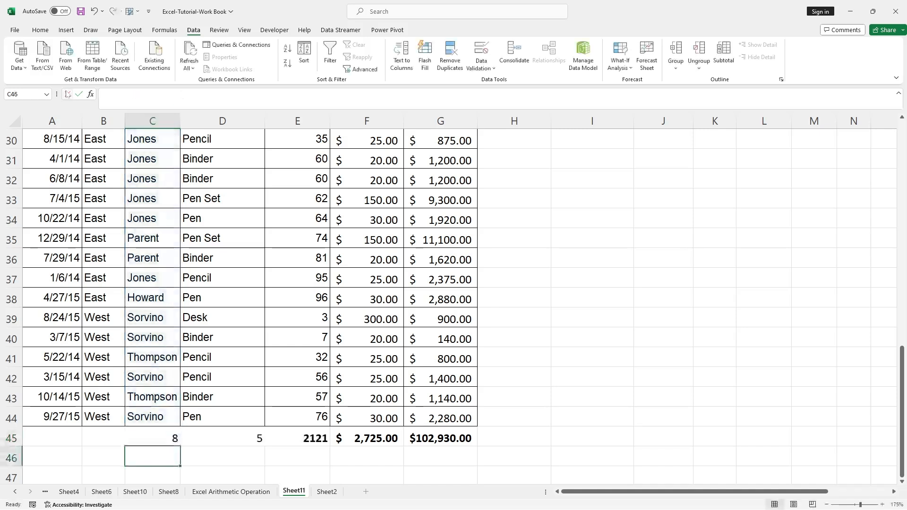
Step: Check the count formula in C45 against the Rep column, and select the whole sales table A1:G44
{"action": "left_click", "coordinate": [152, 432]}
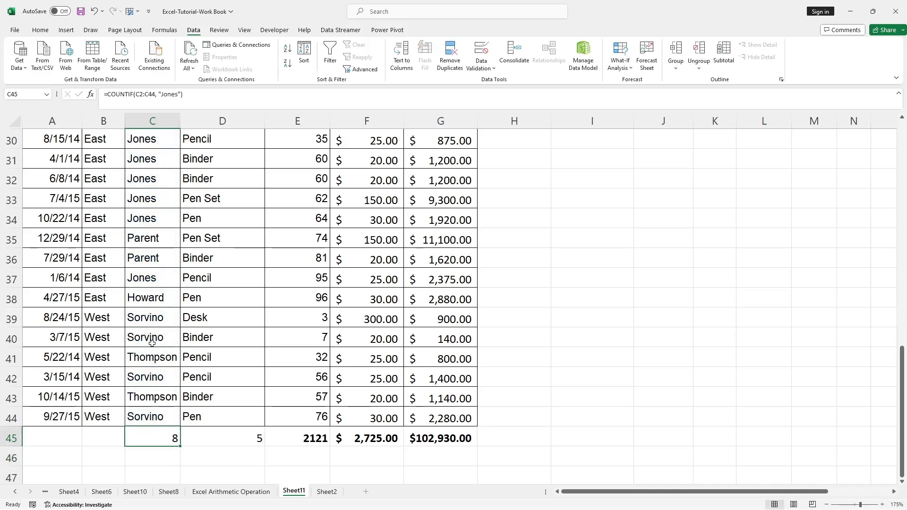
{"action": "left_click", "coordinate": [143, 280]}
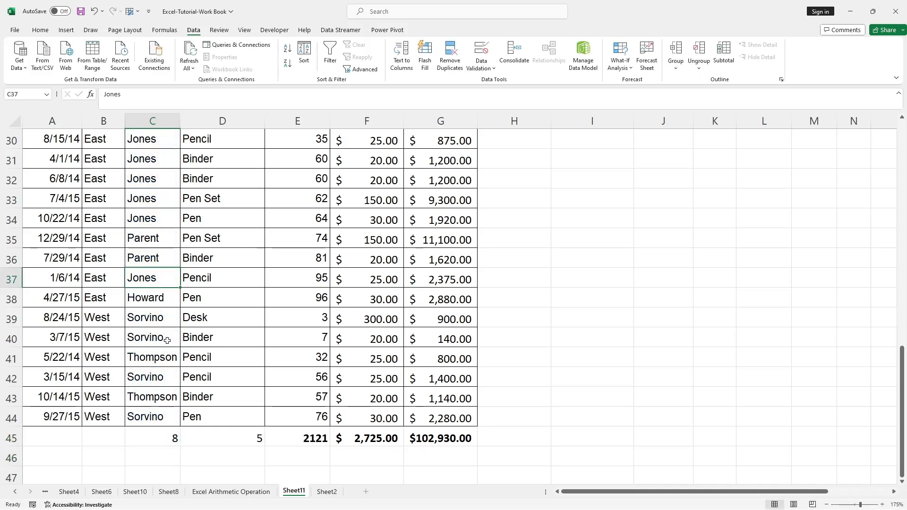
{"action": "scroll", "coordinate": [167, 340], "scroll_direction": "up", "scroll_amount": 10}
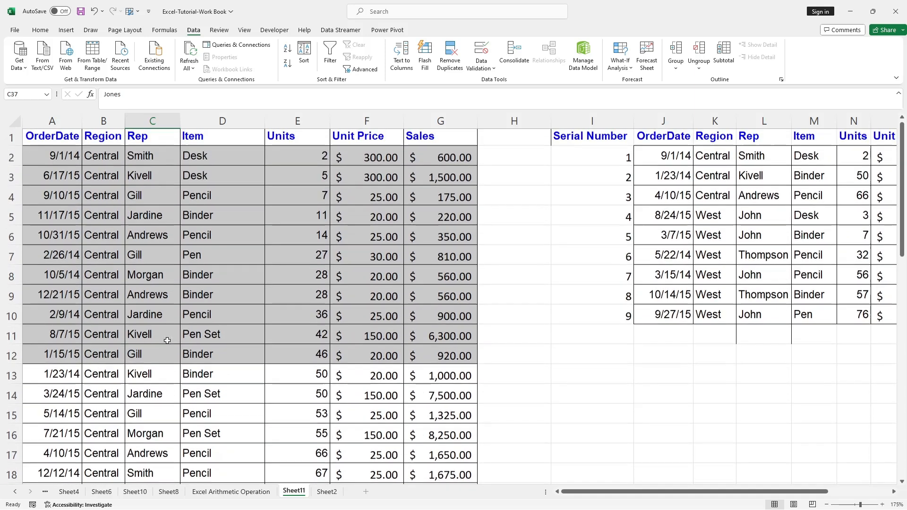
{"action": "left_click", "coordinate": [156, 143]}
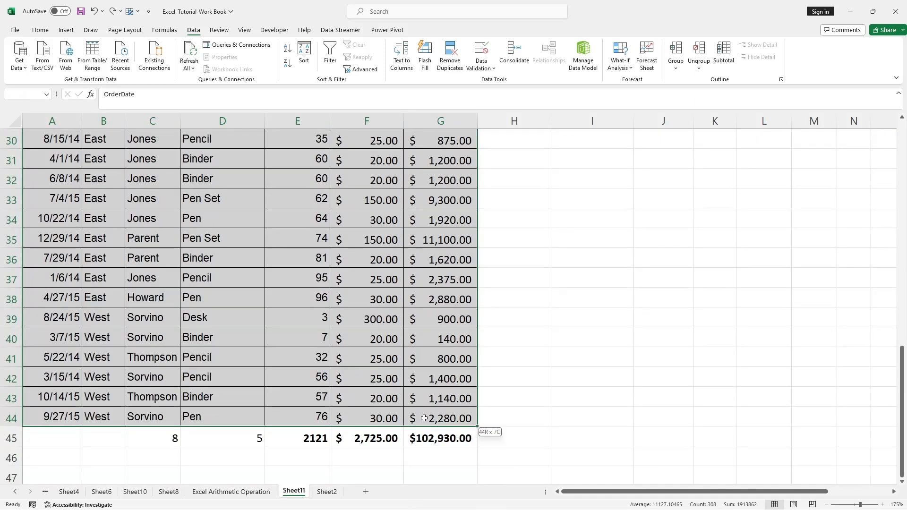
{"action": "left_click_drag", "start_coordinate": [424, 419], "coordinate": [423, 419]}
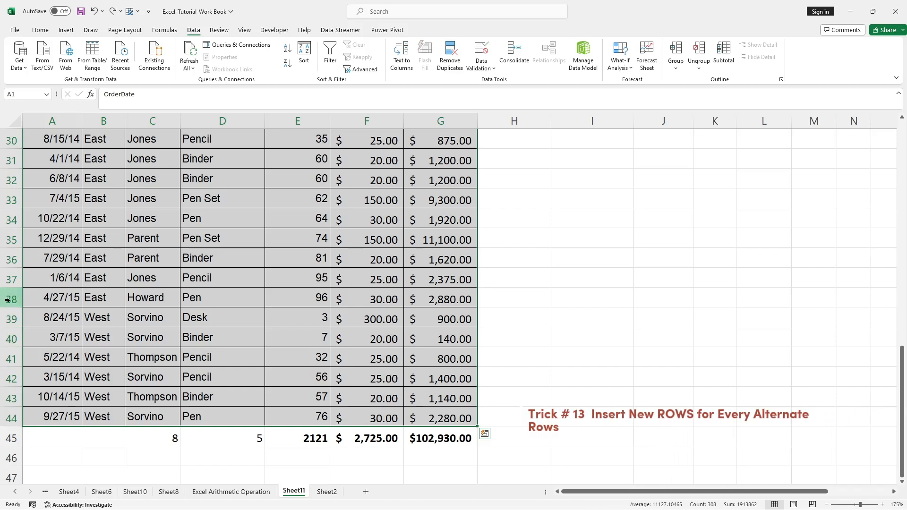
Step: Insert a blank row above each of rows 38 to 42 by selecting those rows individually
{"action": "left_click", "coordinate": [37, 296]}
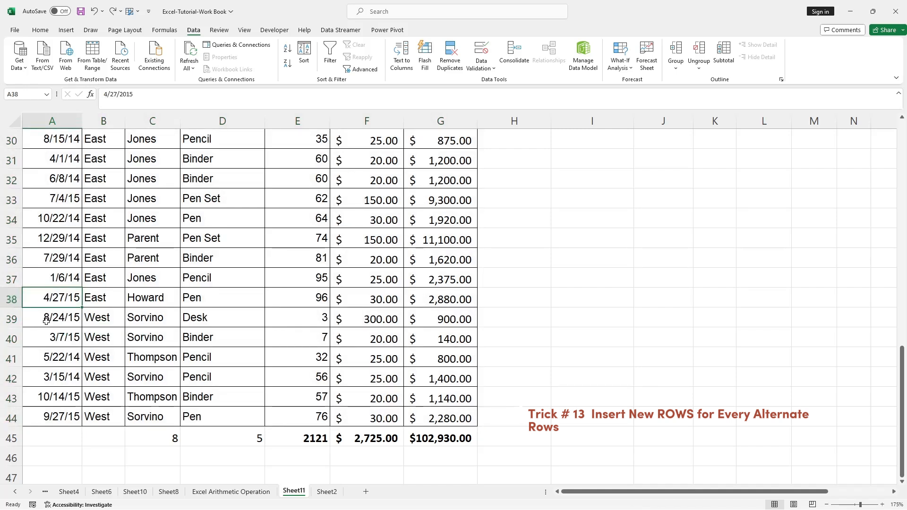
{"action": "left_click", "coordinate": [11, 300]}
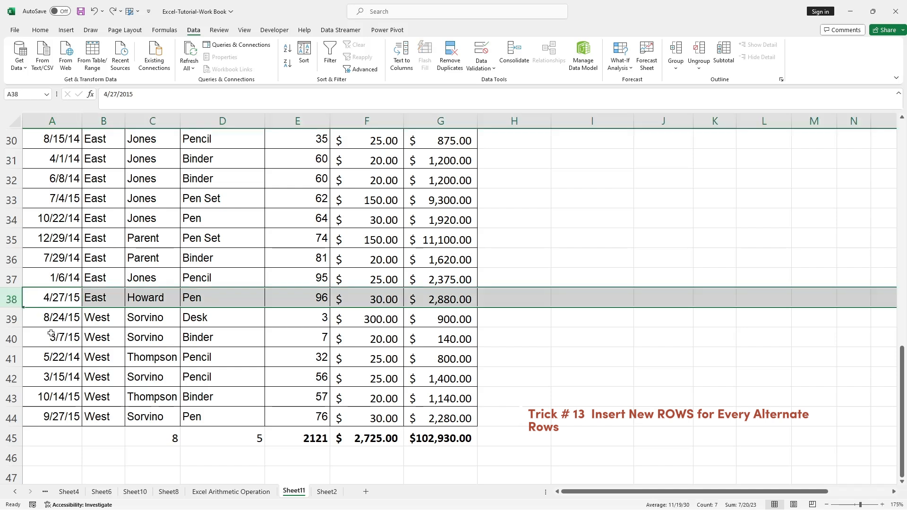
{"action": "left_click", "coordinate": [11, 319], "text": "ctrl"}
{"action": "left_click", "coordinate": [11, 340], "text": "ctrl"}
{"action": "left_click", "coordinate": [11, 360], "text": "ctrl"}
{"action": "left_click", "coordinate": [8, 378], "text": "ctrl"}
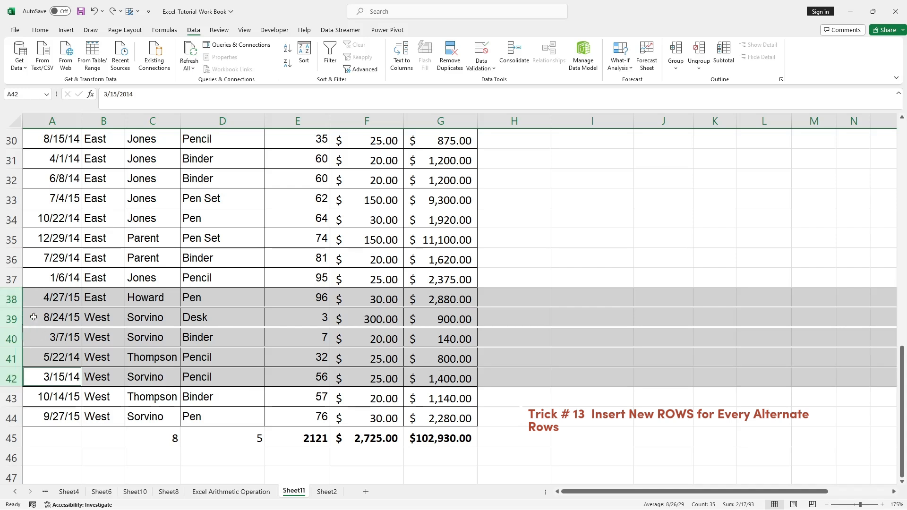
{"action": "right_click", "coordinate": [14, 319]}
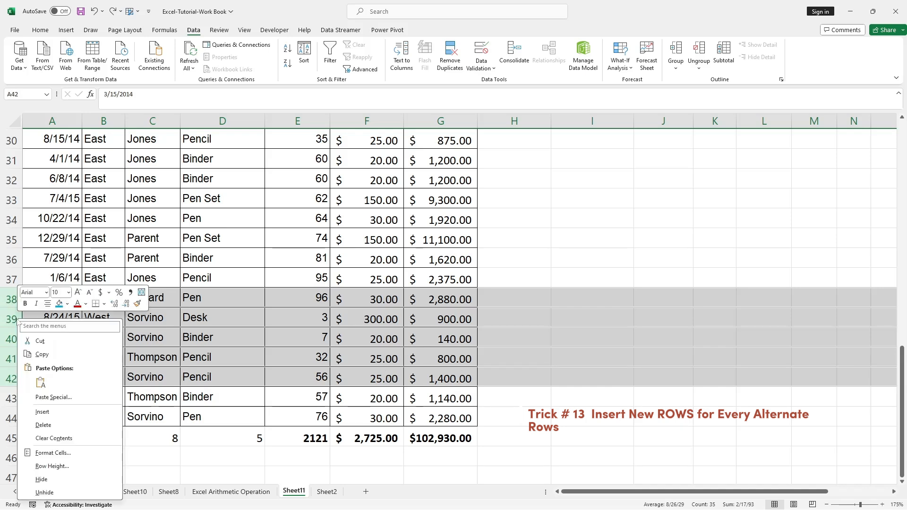
{"action": "left_click", "coordinate": [51, 412]}
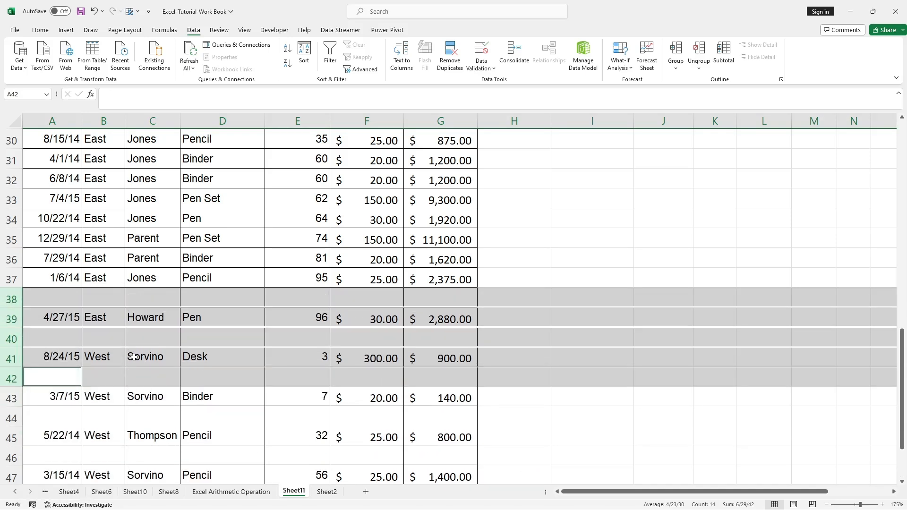
Step: Examine the alternating blank rows 38, 40, 42, 44 and 46, highlighting them among the data rows
{"action": "left_click", "coordinate": [121, 346]}
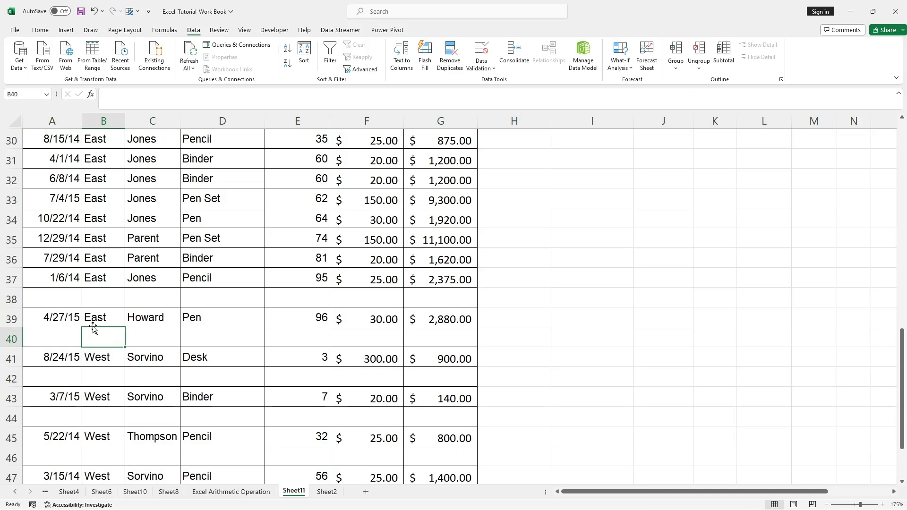
{"action": "scroll", "coordinate": [92, 324], "scroll_direction": "down", "scroll_amount": 2}
{"action": "scroll", "coordinate": [92, 324], "scroll_direction": "up", "scroll_amount": 1}
{"action": "left_click_drag", "start_coordinate": [63, 240], "coordinate": [444, 239]}
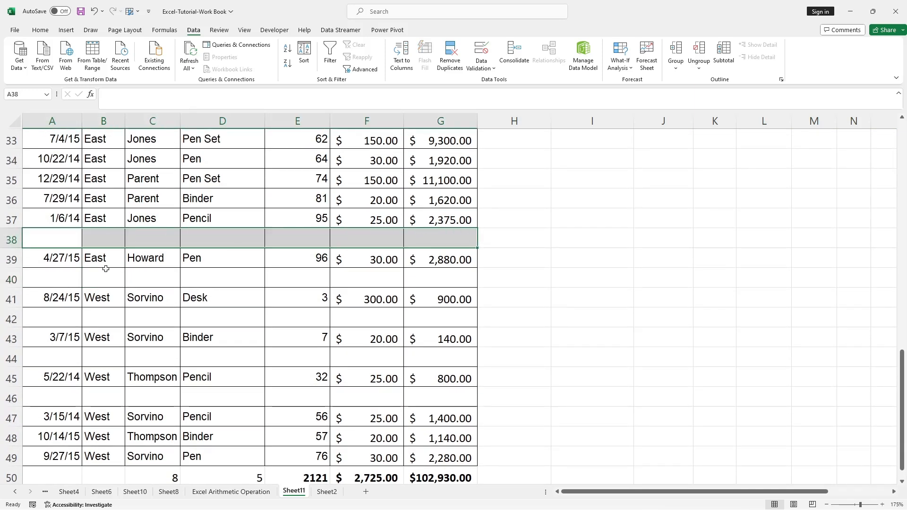
{"action": "left_click_drag", "start_coordinate": [49, 275], "coordinate": [411, 277]}
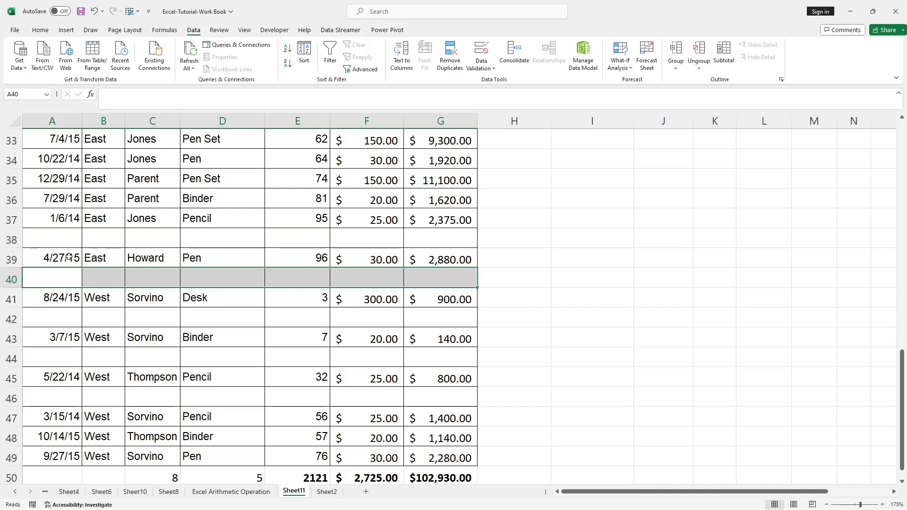
{"action": "left_click", "coordinate": [8, 239]}
{"action": "left_click", "coordinate": [10, 279], "text": "ctrl"}
{"action": "left_click", "coordinate": [11, 319], "text": "ctrl"}
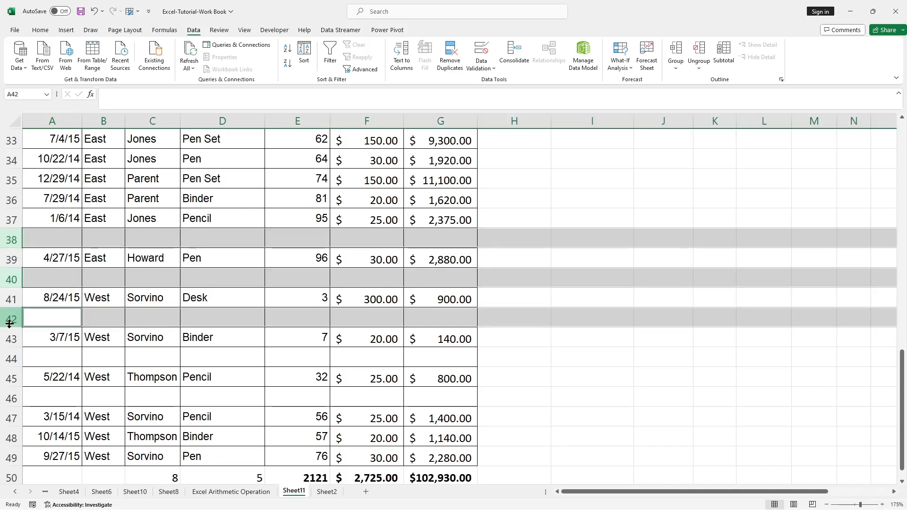
{"action": "left_click", "coordinate": [11, 358], "text": "ctrl"}
{"action": "left_click", "coordinate": [10, 398], "text": "ctrl"}
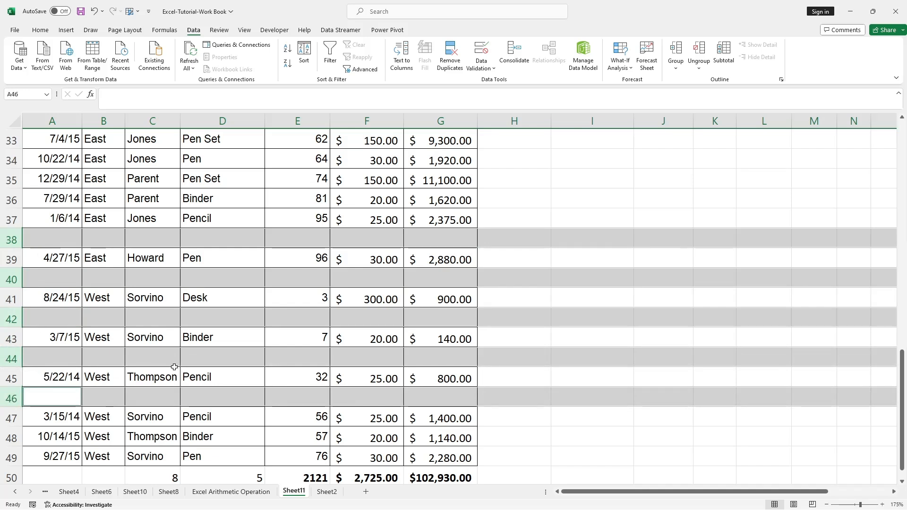
{"action": "left_click", "coordinate": [222, 317]}
{"action": "scroll", "coordinate": [222, 317], "scroll_direction": "down", "scroll_amount": 2}
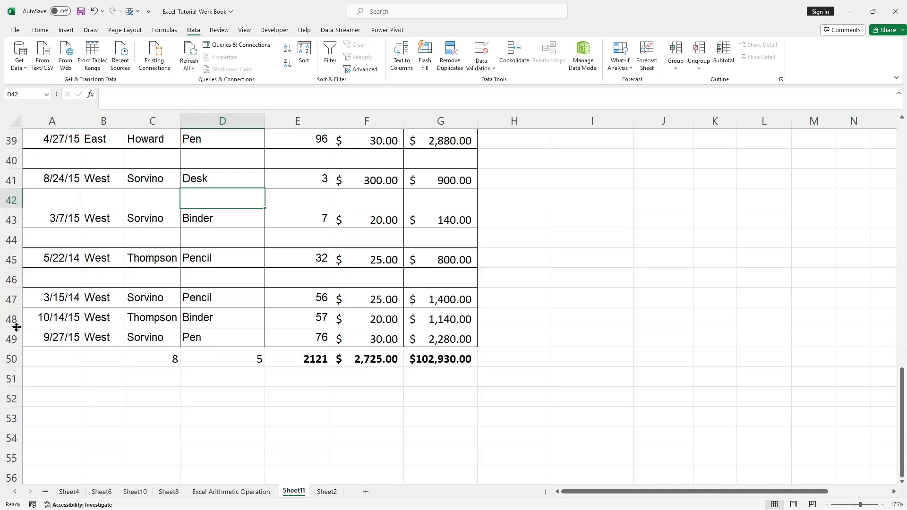
Step: Insert a blank row above row 49, and undo the last two row insertions
{"action": "right_click", "coordinate": [16, 343]}
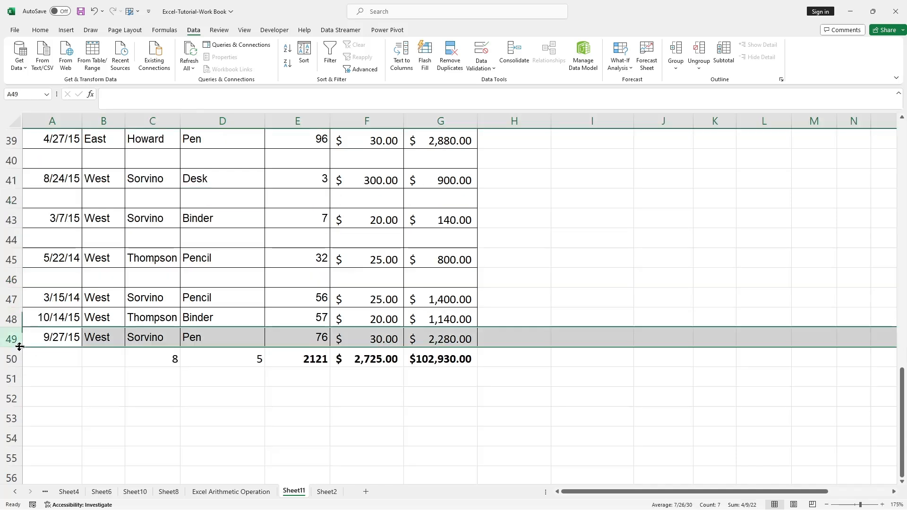
{"action": "left_click", "coordinate": [46, 260]}
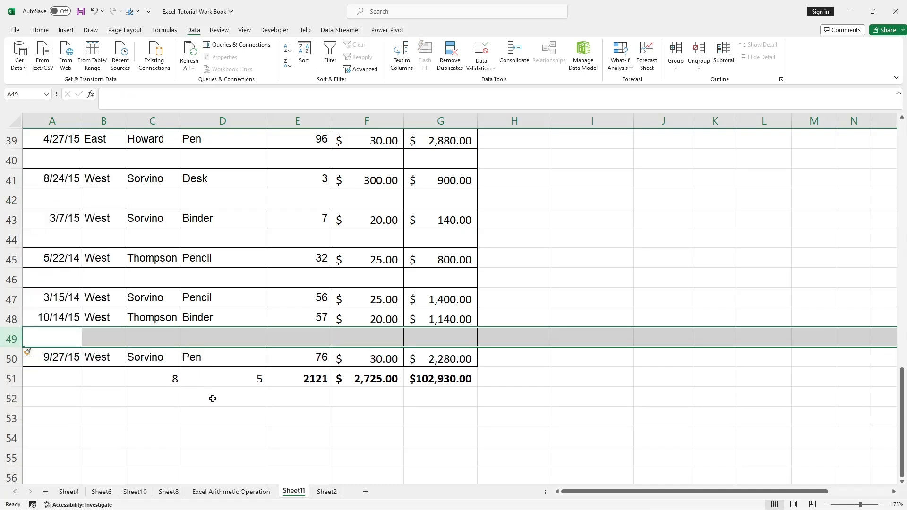
{"action": "key", "text": "ctrl+z"}
{"action": "key", "text": "ctrl+z"}
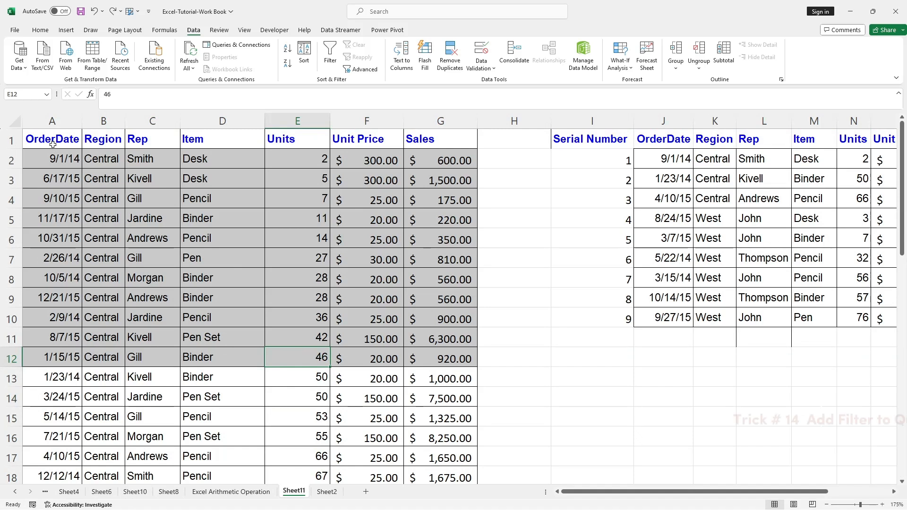
Step: Turn on filtering for the header row A1:G1 and add the Filter command to the Quick Access Toolbar
{"action": "left_click_drag", "start_coordinate": [51, 138], "coordinate": [442, 139]}
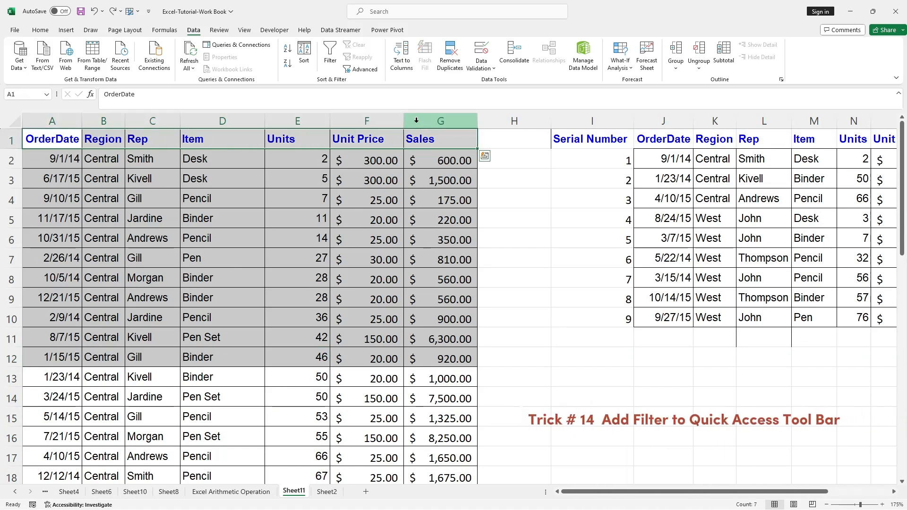
{"action": "left_click", "coordinate": [330, 53]}
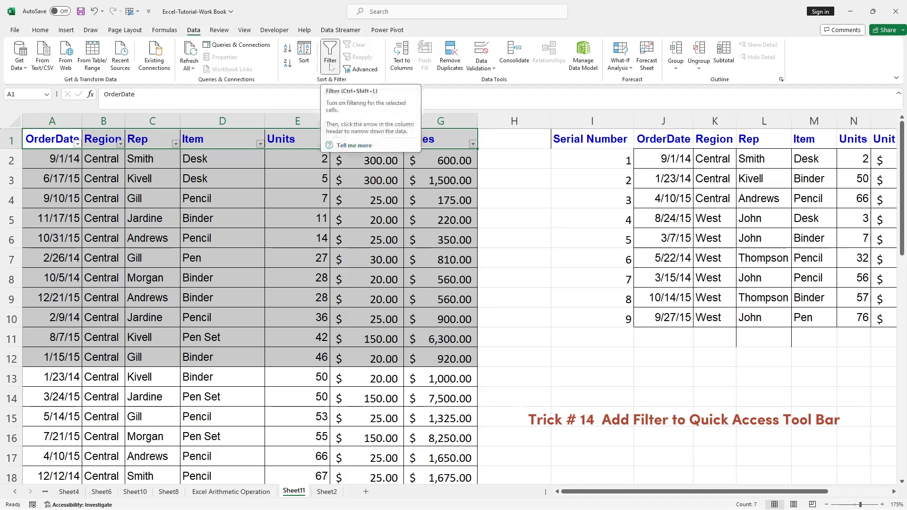
{"action": "right_click", "coordinate": [332, 67]}
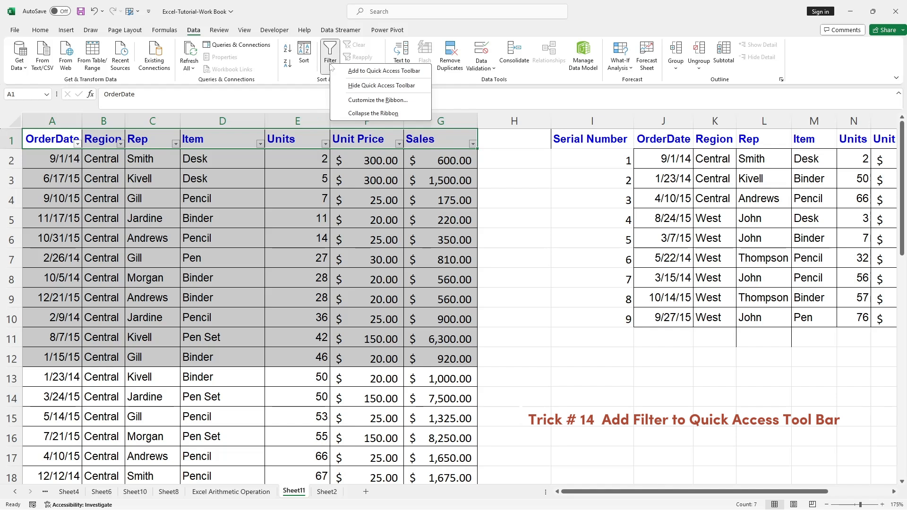
{"action": "left_click", "coordinate": [354, 71]}
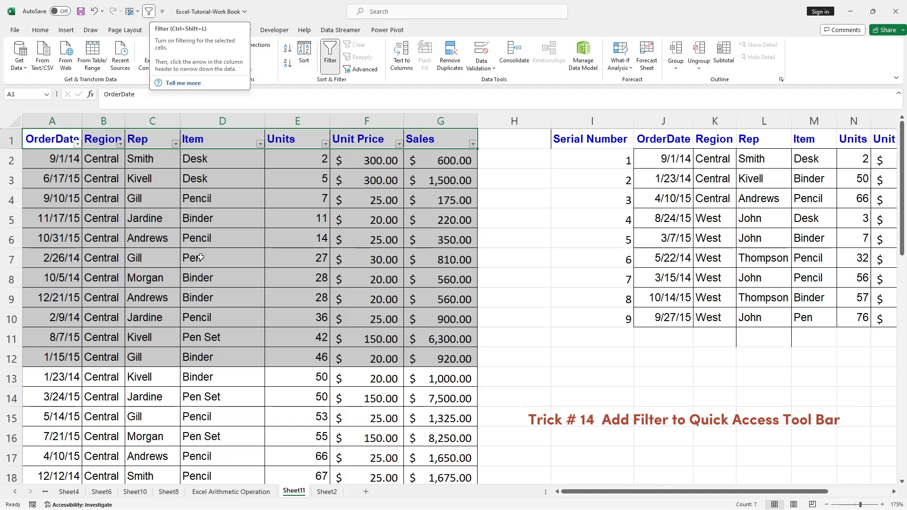
Step: Switch filtering off and back on for headers A1:G1 using the Filter command on the Quick Access Toolbar
{"action": "left_click", "coordinate": [149, 13]}
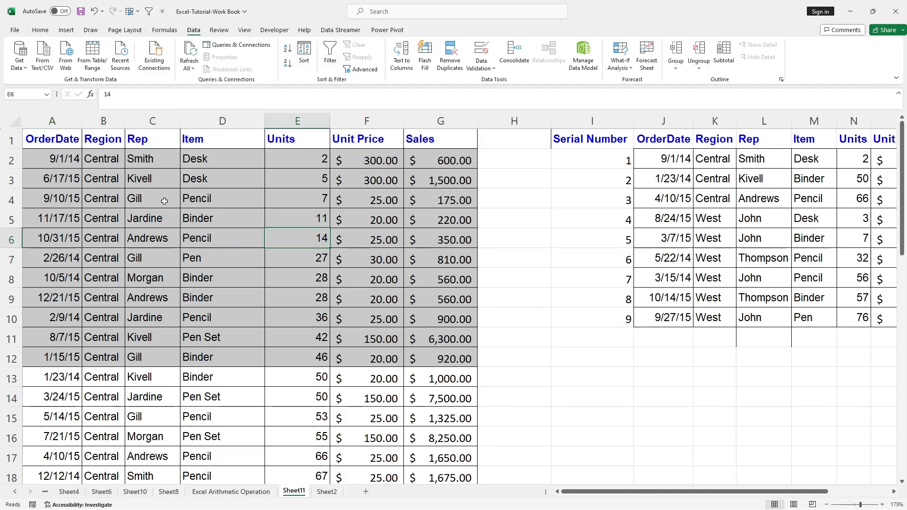
{"action": "left_click_drag", "start_coordinate": [48, 138], "coordinate": [439, 139]}
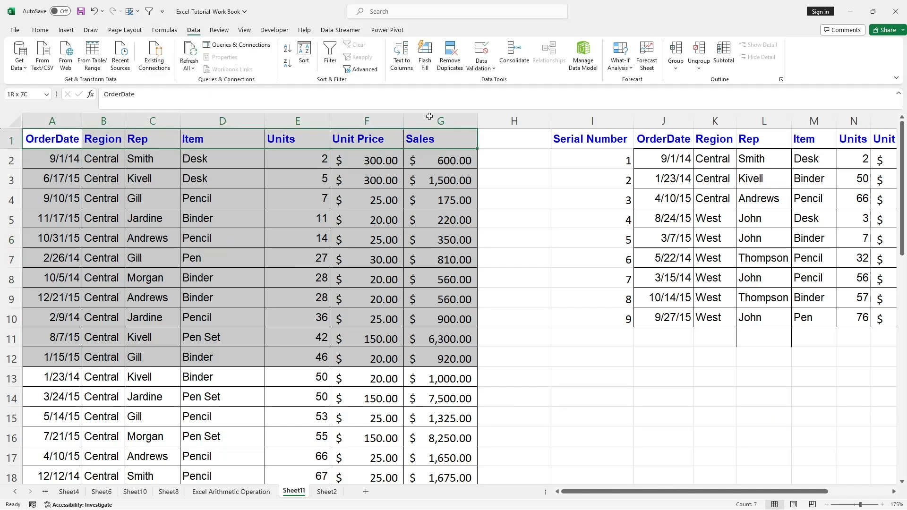
{"action": "left_click", "coordinate": [149, 11]}
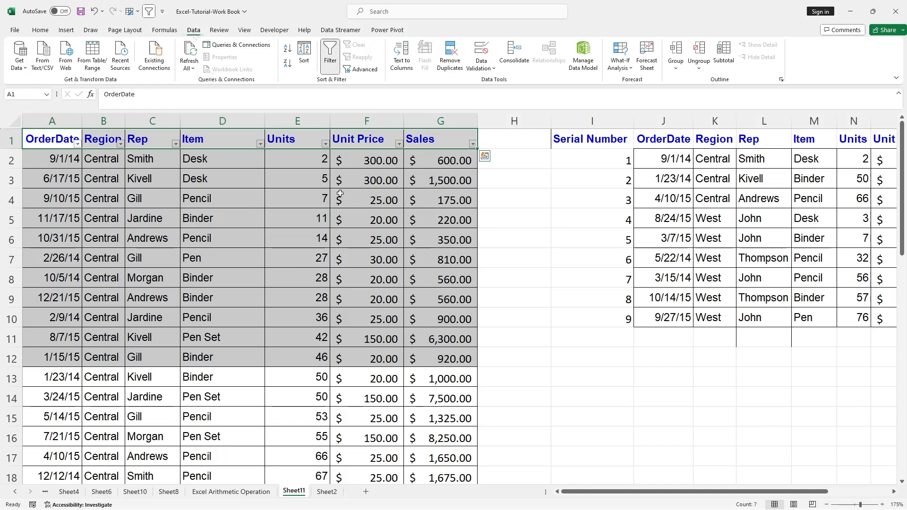
{"action": "left_click", "coordinate": [312, 226]}
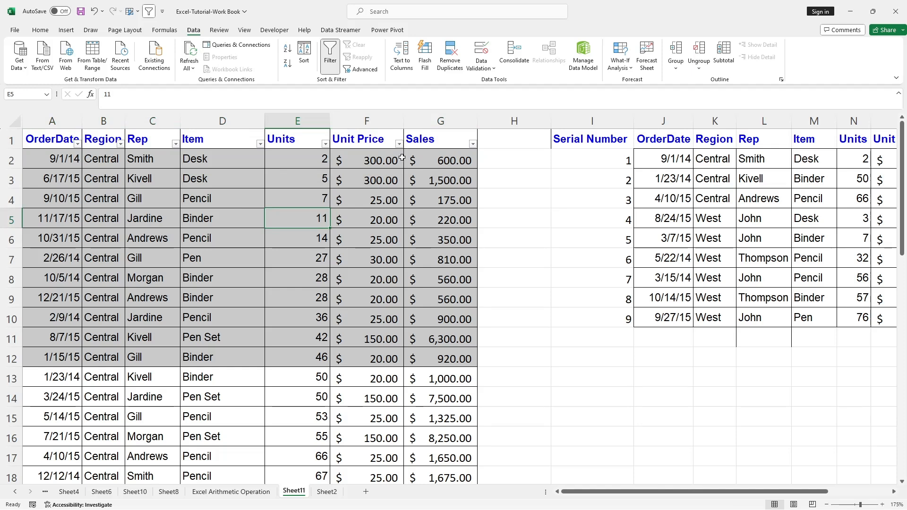
Step: Remove the Filter command from the Quick Access Toolbar
{"action": "left_click", "coordinate": [162, 13]}
{"action": "left_click", "coordinate": [181, 10]}
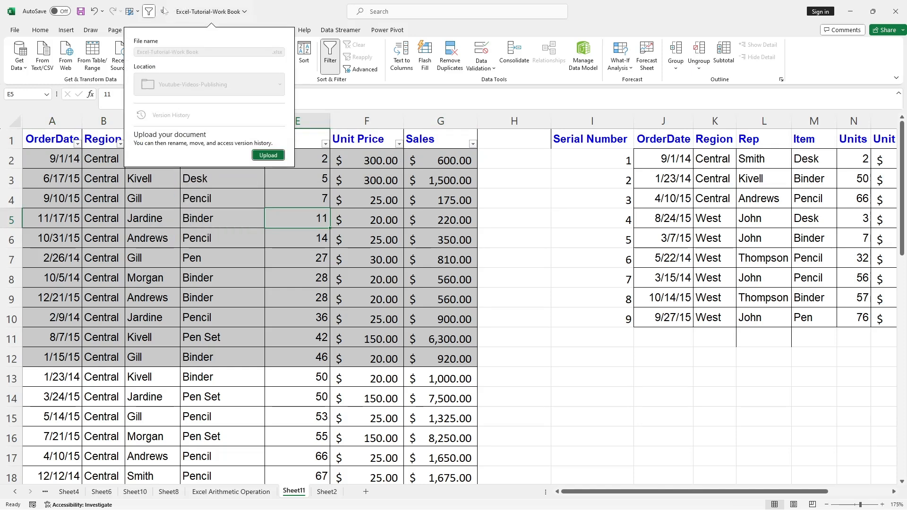
{"action": "right_click", "coordinate": [149, 9]}
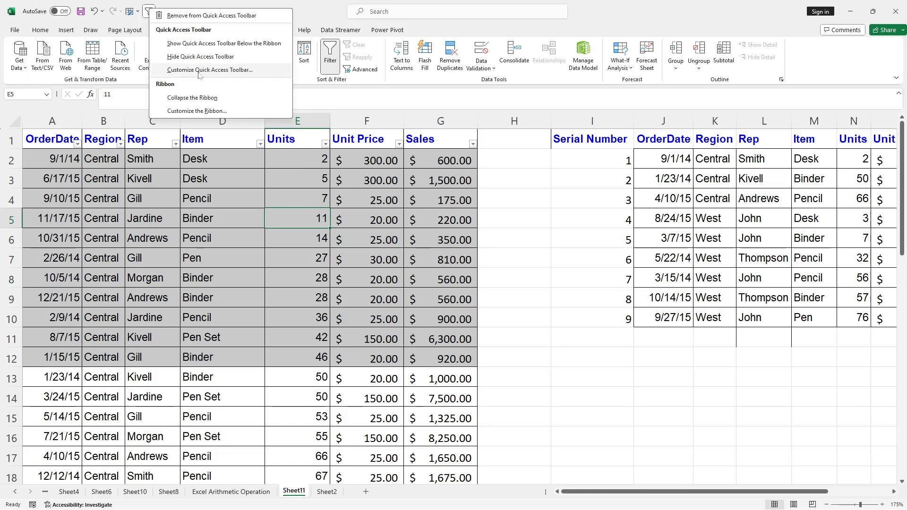
{"action": "left_click", "coordinate": [192, 16]}
{"action": "left_click", "coordinate": [222, 317]}
Step: Enter the region label WEST in cell C47, beneath the totals row of the sales table
{"action": "scroll", "coordinate": [145, 279], "scroll_direction": "down", "scroll_amount": 6}
{"action": "scroll", "coordinate": [146, 279], "scroll_direction": "down", "scroll_amount": 5}
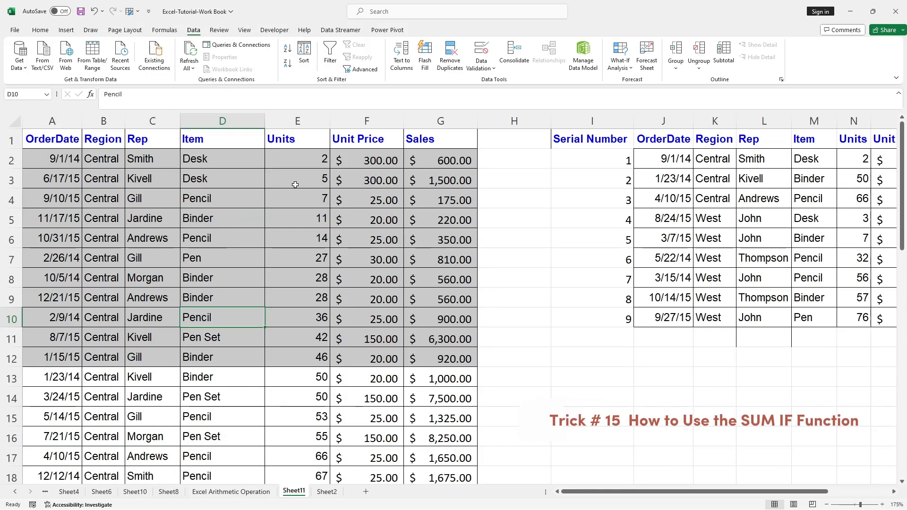
{"action": "left_click", "coordinate": [297, 121]}
{"action": "scroll", "coordinate": [284, 326], "scroll_direction": "down", "scroll_amount": 8}
{"action": "scroll", "coordinate": [152, 372], "scroll_direction": "down", "scroll_amount": 3}
{"action": "left_click", "coordinate": [97, 240]}
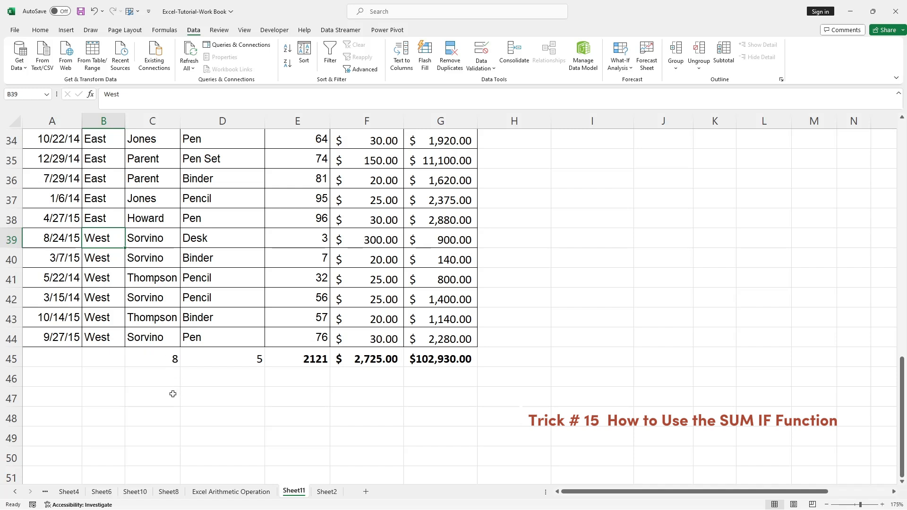
{"action": "left_click", "coordinate": [136, 399]}
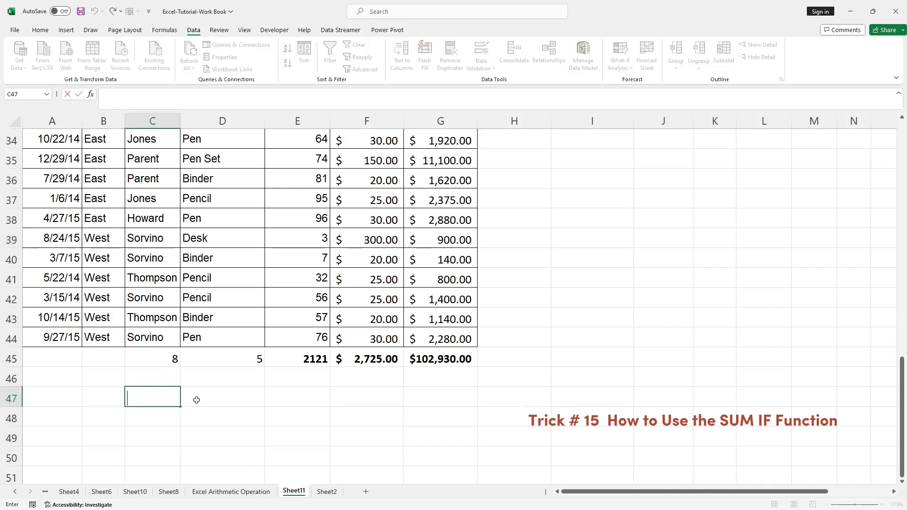
{"action": "type", "text": "WEST"}
{"action": "left_click", "coordinate": [225, 431]}
Step: Begin a SUMIF formula in D47 with B2:B44 as the range and C47 as the criterion
{"action": "double_click", "coordinate": [222, 398]}
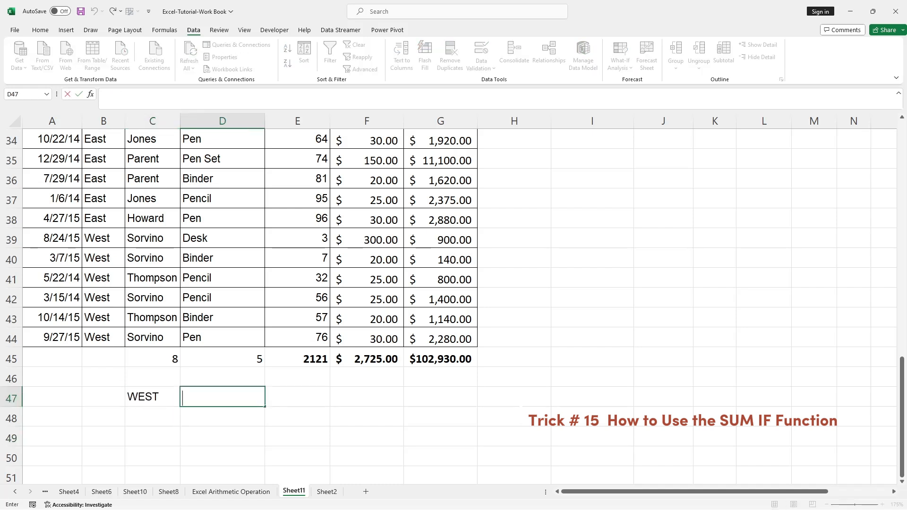
{"action": "type", "text": "=SUMIF"}
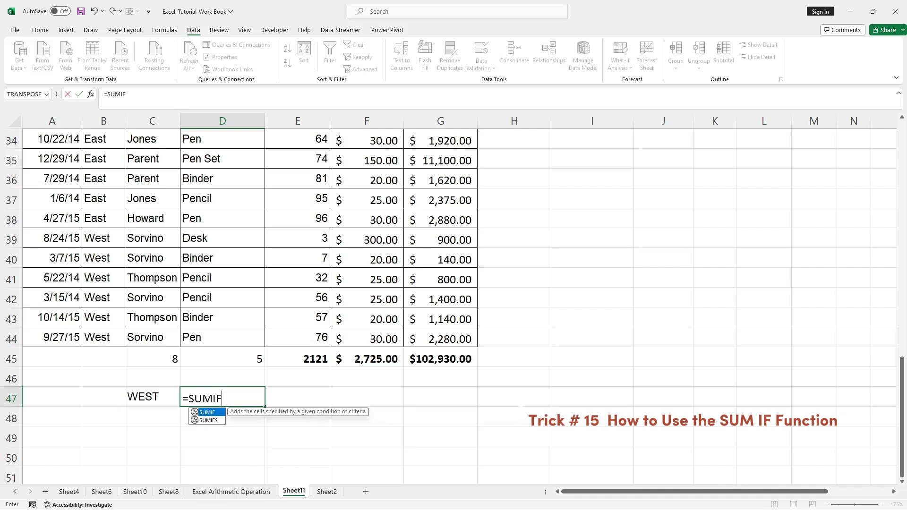
{"action": "type", "text": "("}
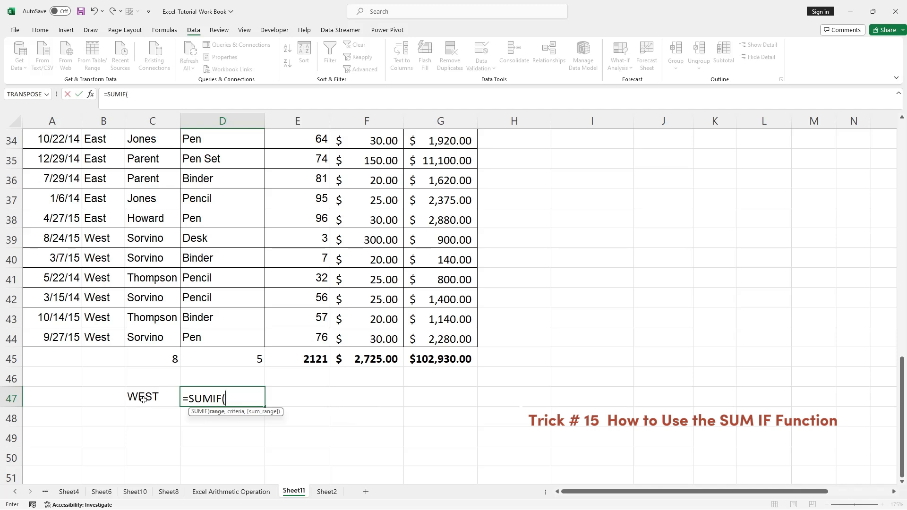
{"action": "scroll", "coordinate": [143, 399], "scroll_direction": "up", "scroll_amount": 11}
{"action": "left_click_drag", "start_coordinate": [109, 158], "coordinate": [109, 418]}
{"action": "scroll", "coordinate": [236, 359], "scroll_direction": "down", "scroll_amount": 1}
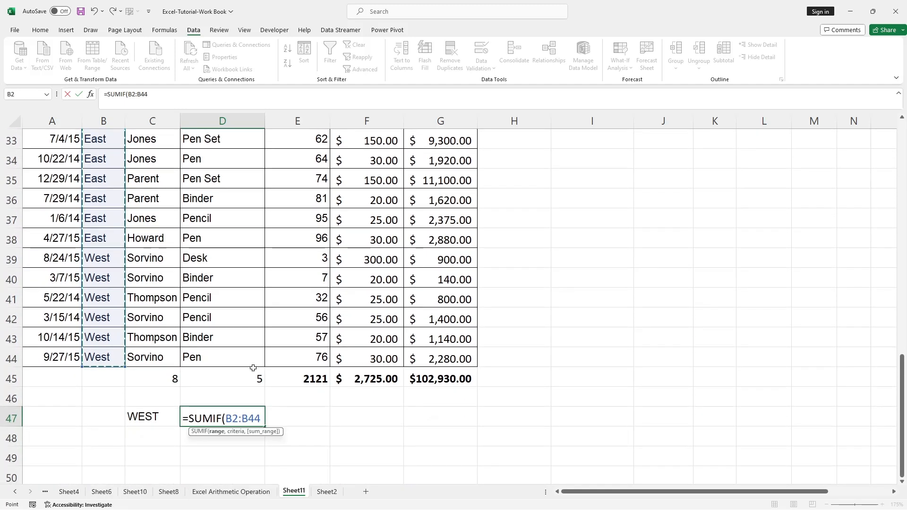
{"action": "type", "text": ","}
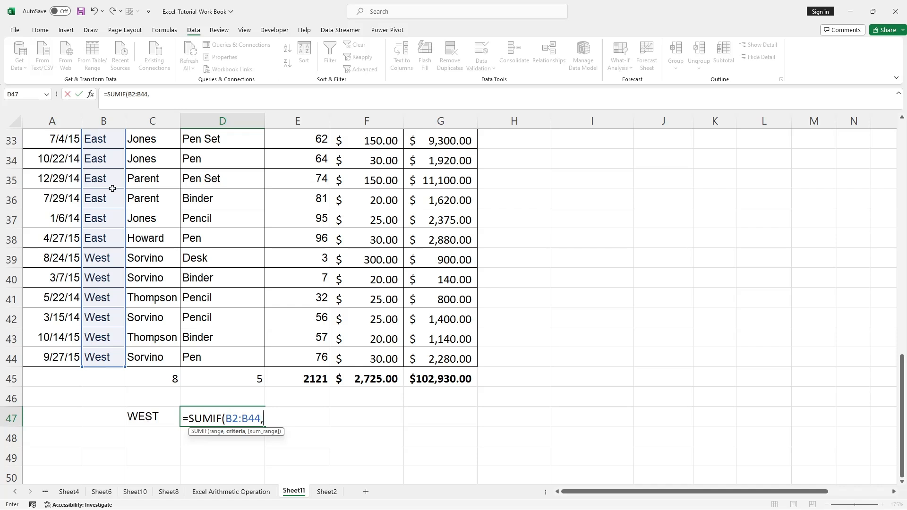
{"action": "left_click", "coordinate": [145, 417]}
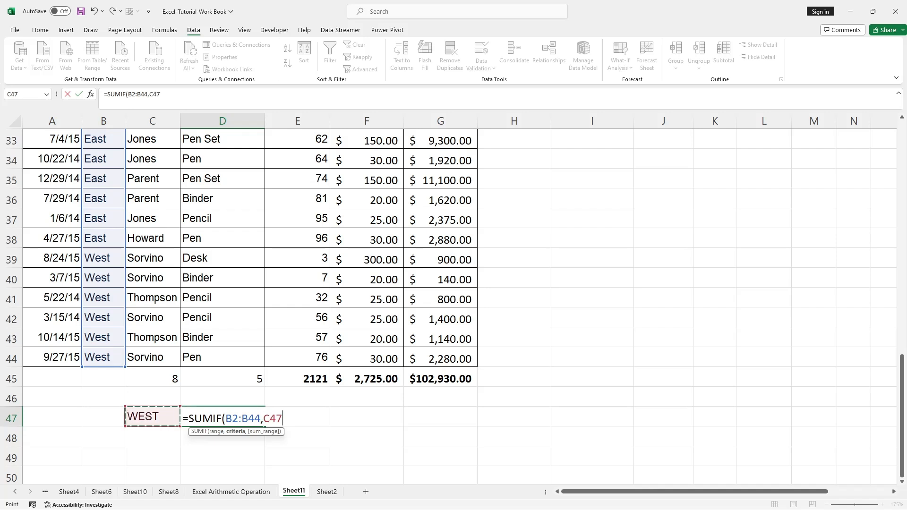
{"action": "type", "text": ","}
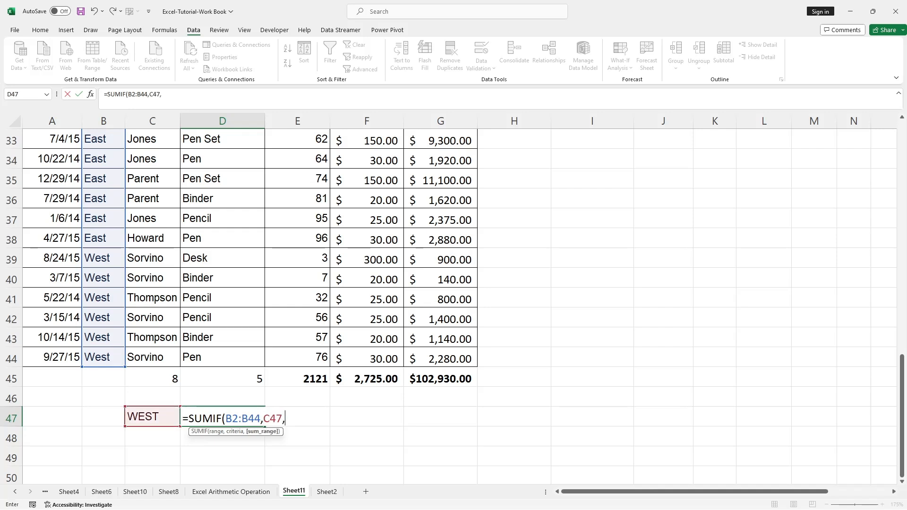
Step: Complete the SUMIF formula in D47 with the Units cells E2:E44 as the sum range
{"action": "scroll", "coordinate": [308, 413], "scroll_direction": "up", "scroll_amount": 11}
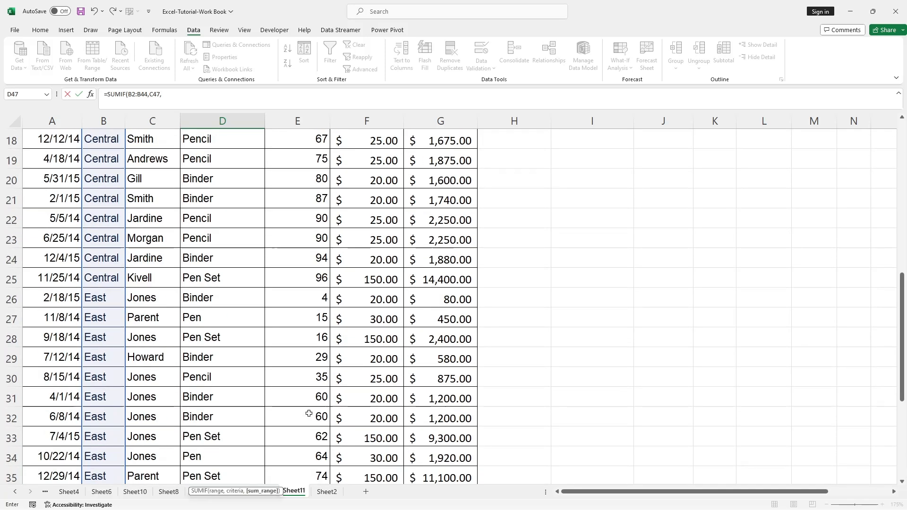
{"action": "left_click", "coordinate": [309, 156]}
{"action": "left_click_drag", "start_coordinate": [309, 170], "coordinate": [310, 414]}
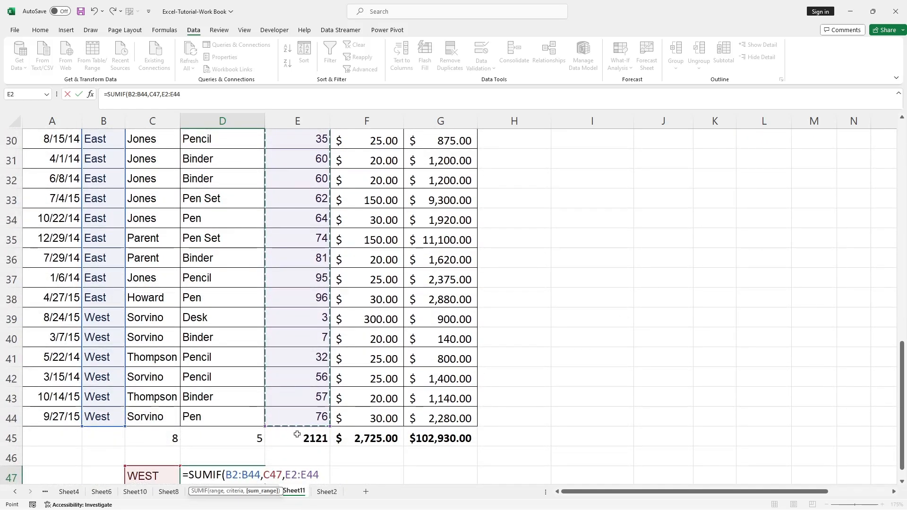
{"action": "scroll", "coordinate": [298, 435], "scroll_direction": "down", "scroll_amount": 1}
{"action": "type", "text": ")"}
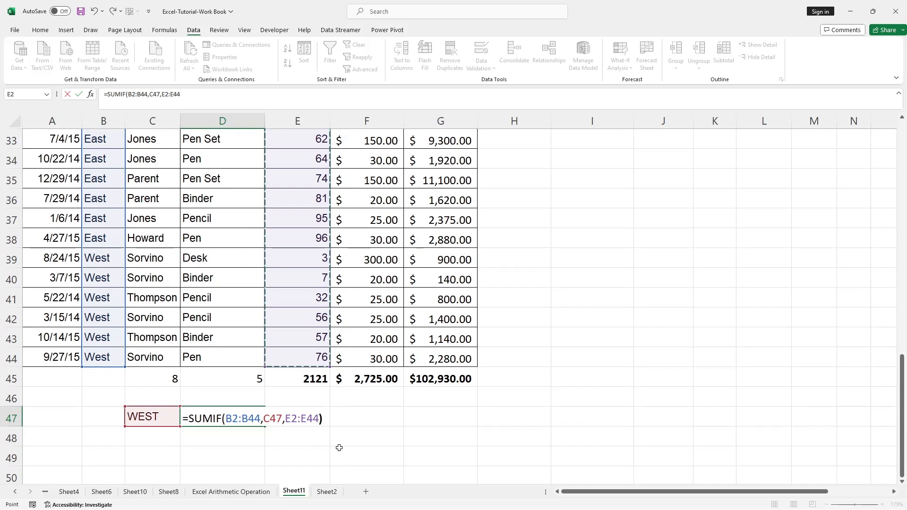
{"action": "key", "text": "Return"}
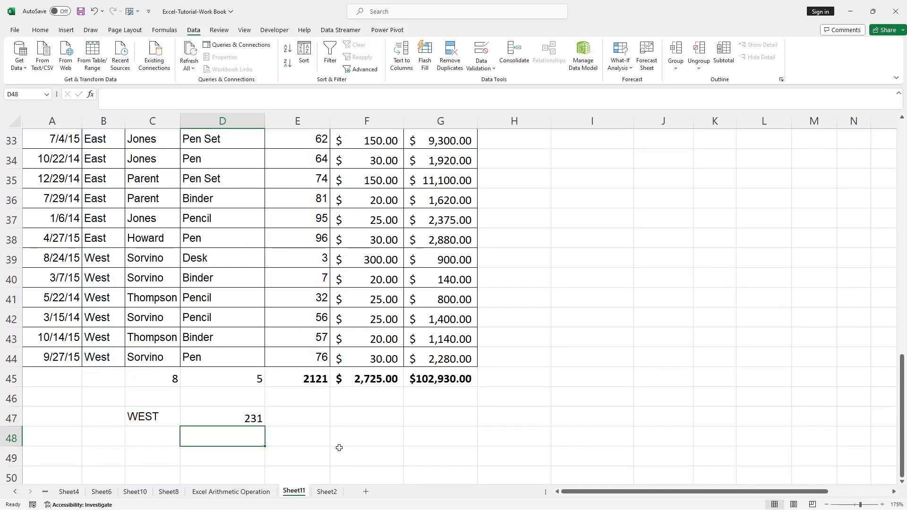
{"action": "left_click", "coordinate": [142, 417]}
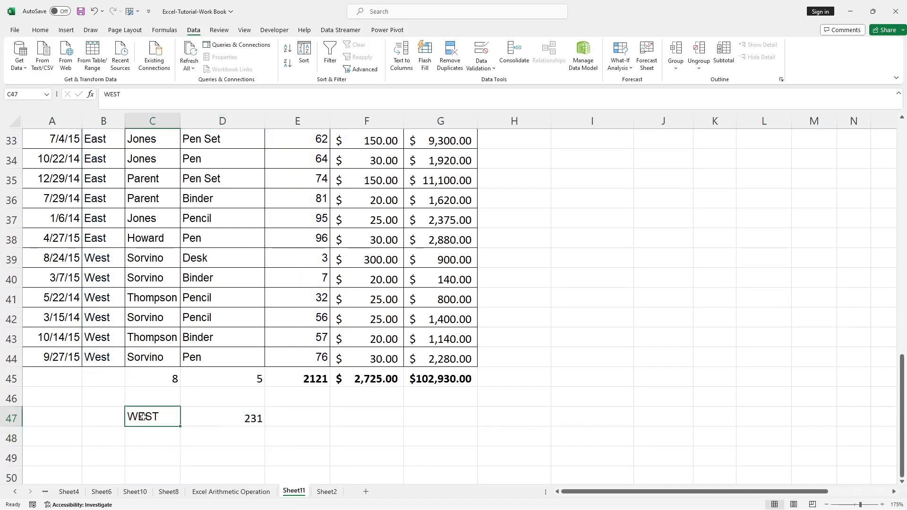
{"action": "left_click", "coordinate": [250, 418]}
Step: Copy the rep's name from cell C38 into cell C50 below the WEST label
{"action": "scroll", "coordinate": [318, 411], "scroll_direction": "up", "scroll_amount": 11}
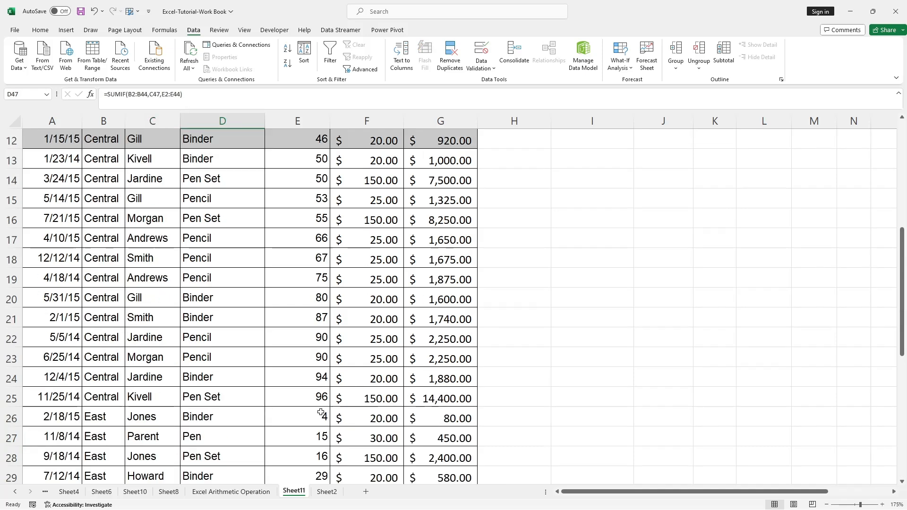
{"action": "scroll", "coordinate": [245, 366], "scroll_direction": "down", "scroll_amount": 11}
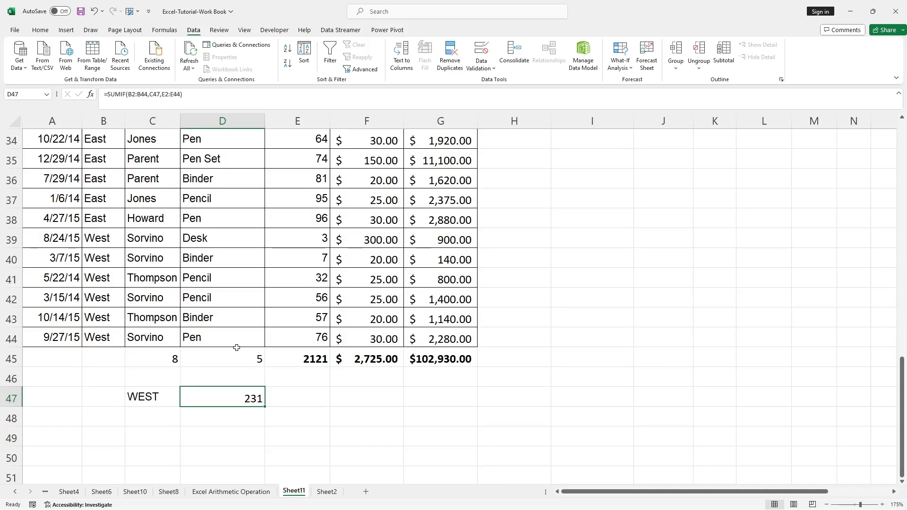
{"action": "scroll", "coordinate": [161, 218], "scroll_direction": "up", "scroll_amount": 11}
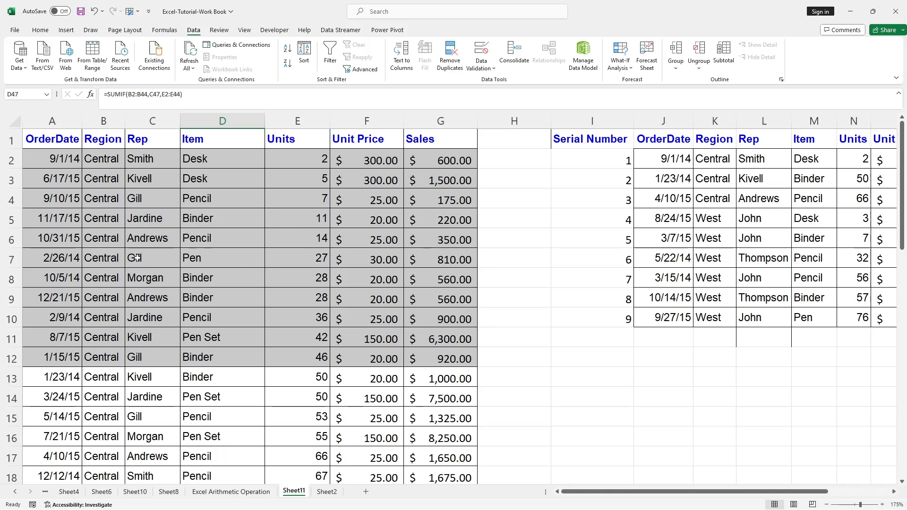
{"action": "scroll", "coordinate": [145, 310], "scroll_direction": "down", "scroll_amount": 10}
{"action": "left_click", "coordinate": [150, 279]}
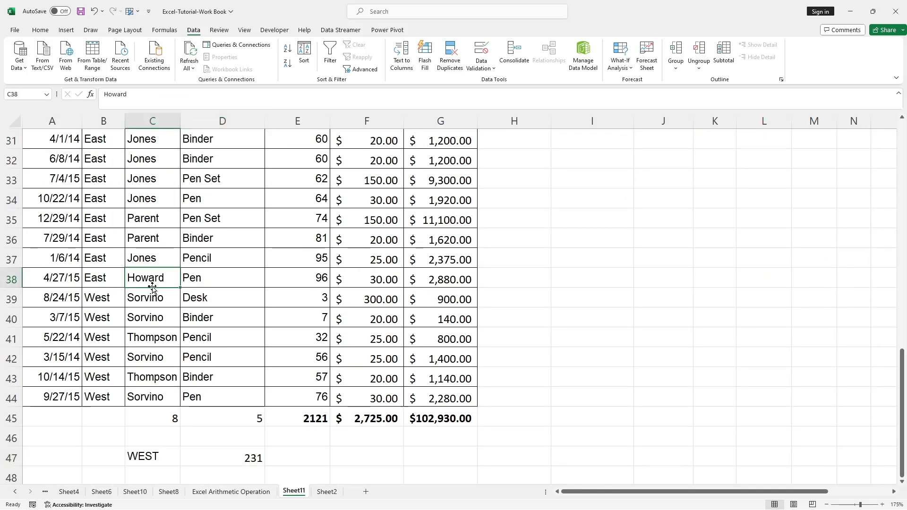
{"action": "key", "text": "ctrl+c"}
{"action": "scroll", "coordinate": [169, 403], "scroll_direction": "down", "scroll_amount": 4}
{"action": "left_click", "coordinate": [167, 279]}
{"action": "key", "text": "ctrl+v"}
{"action": "scroll", "coordinate": [239, 302], "scroll_direction": "up", "scroll_amount": 1}
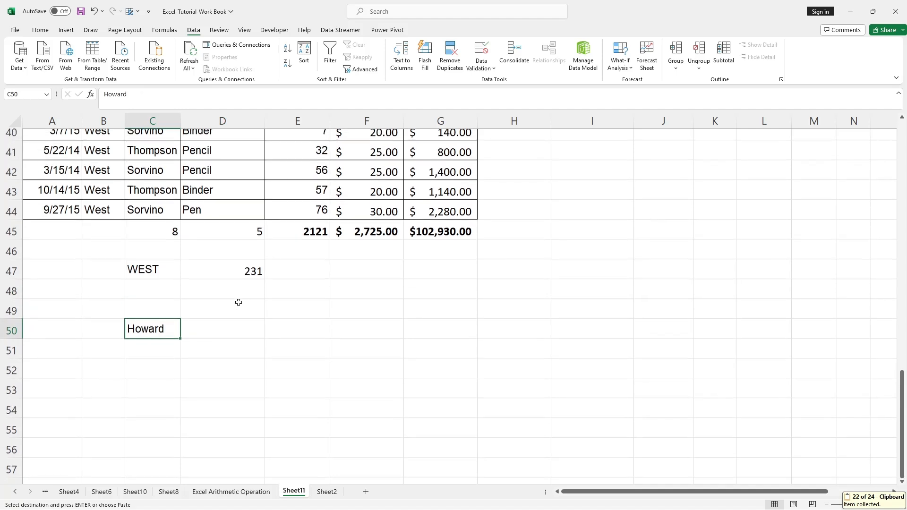
Step: Begin a SUMIF formula in D50 with the Rep cells C2:C44 as the range and C50 as the criterion
{"action": "left_click", "coordinate": [220, 333]}
{"action": "double_click", "coordinate": [221, 336]}
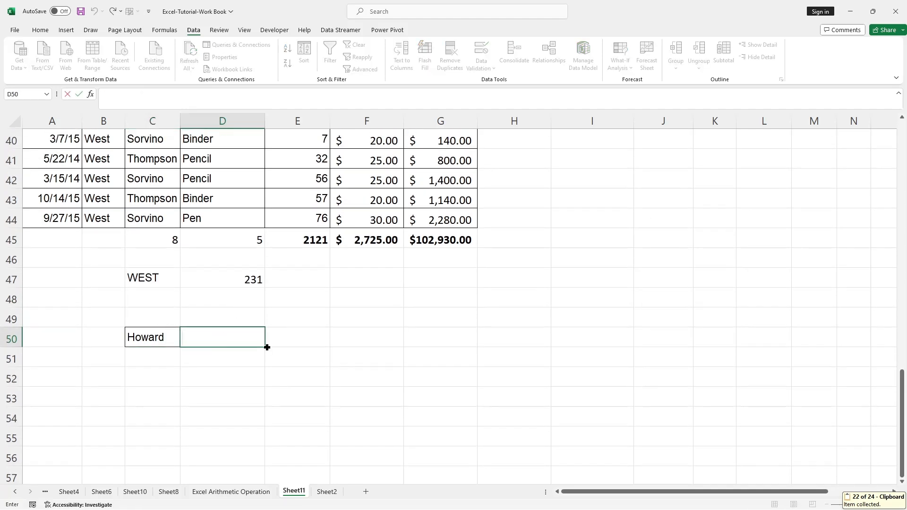
{"action": "type", "text": "="}
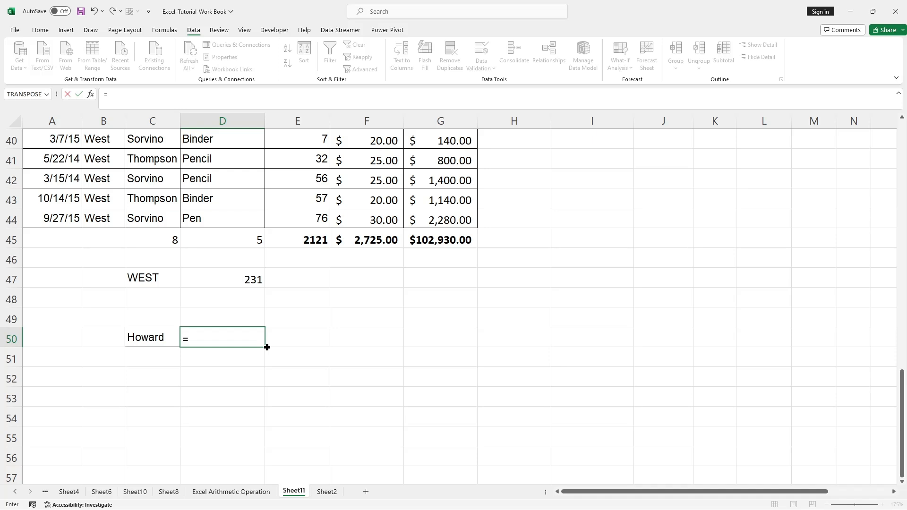
{"action": "type", "text": "MIF"}
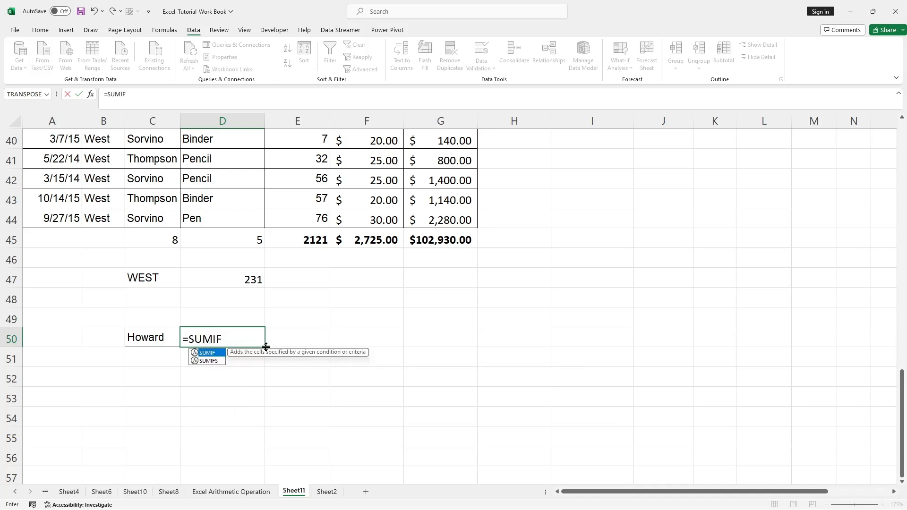
{"action": "type", "text": "("}
{"action": "scroll", "coordinate": [267, 348], "scroll_direction": "up", "scroll_amount": 13}
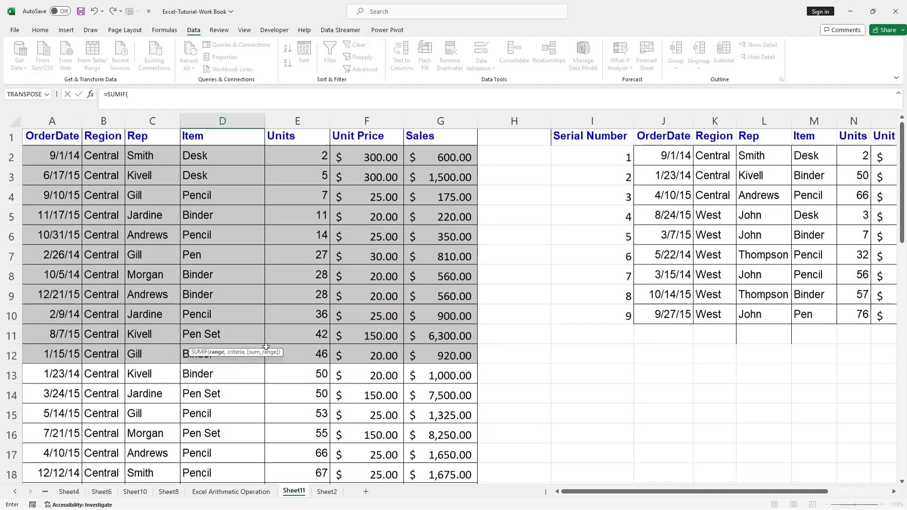
{"action": "left_click_drag", "start_coordinate": [141, 160], "coordinate": [166, 415]}
{"action": "scroll", "coordinate": [166, 415], "scroll_direction": "down", "scroll_amount": 2}
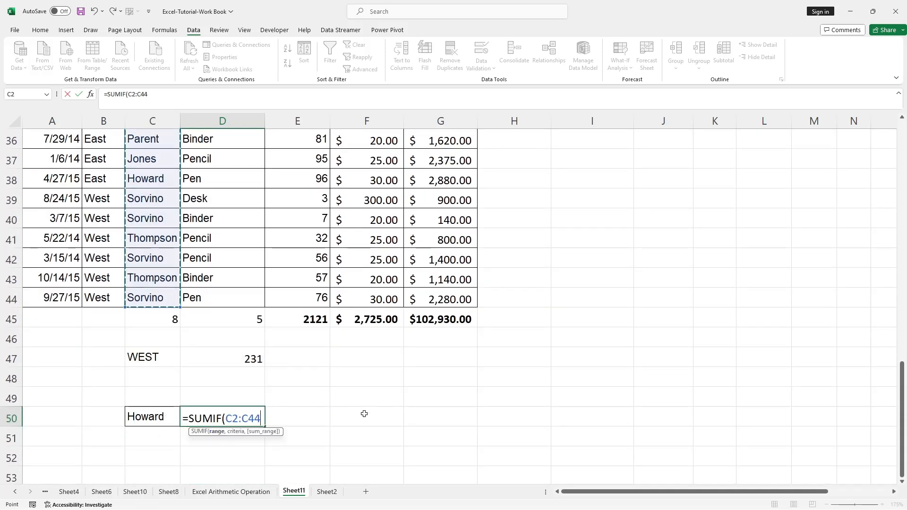
{"action": "type", "text": ","}
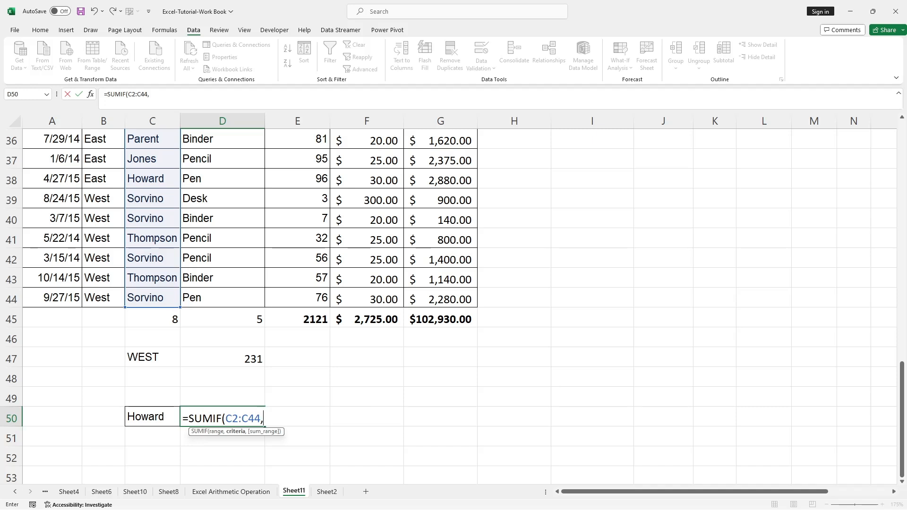
{"action": "left_click", "coordinate": [152, 415]}
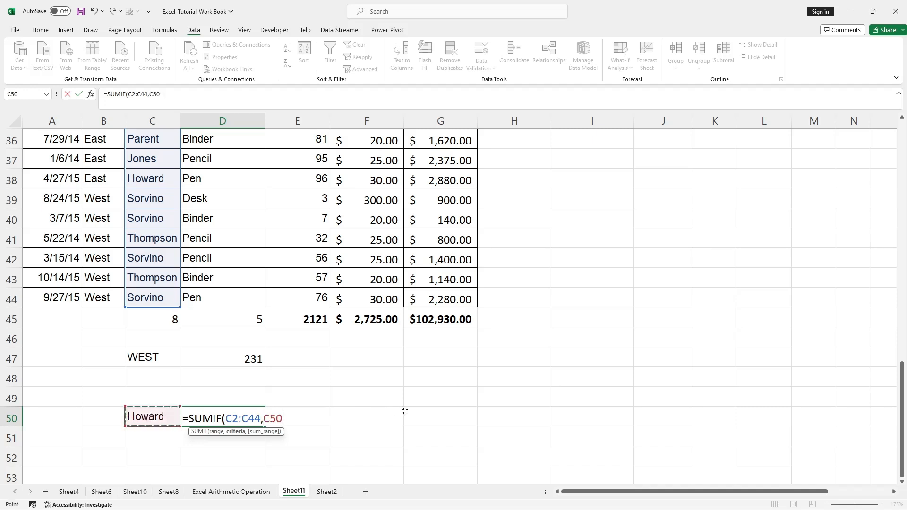
{"action": "type", "text": ","}
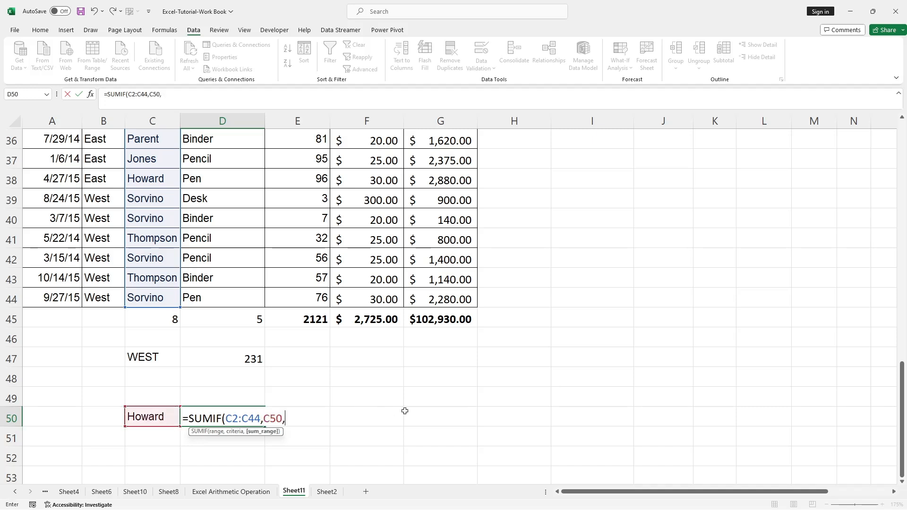
Step: Complete the SUMIF formula in D50 with the Units cells E2:E44 as the sum range
{"action": "scroll", "coordinate": [405, 411], "scroll_direction": "up", "scroll_amount": 12}
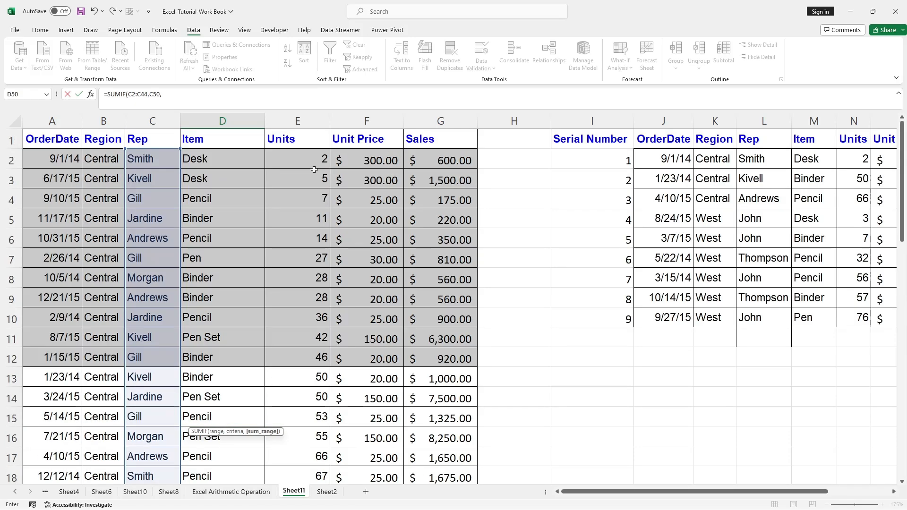
{"action": "left_click_drag", "start_coordinate": [309, 156], "coordinate": [321, 416]}
{"action": "scroll", "coordinate": [476, 387], "scroll_direction": "down", "scroll_amount": 4}
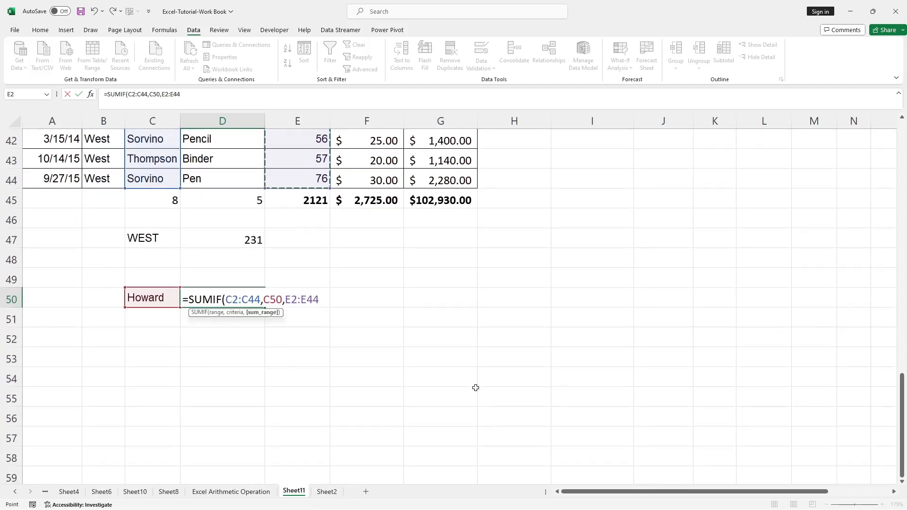
{"action": "type", "text": ")"}
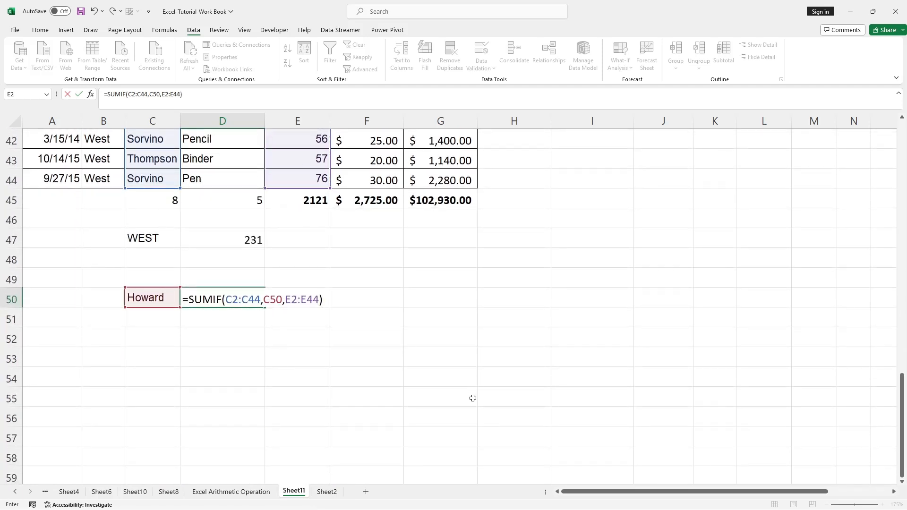
{"action": "key", "text": "Return"}
{"action": "left_click", "coordinate": [159, 298]}
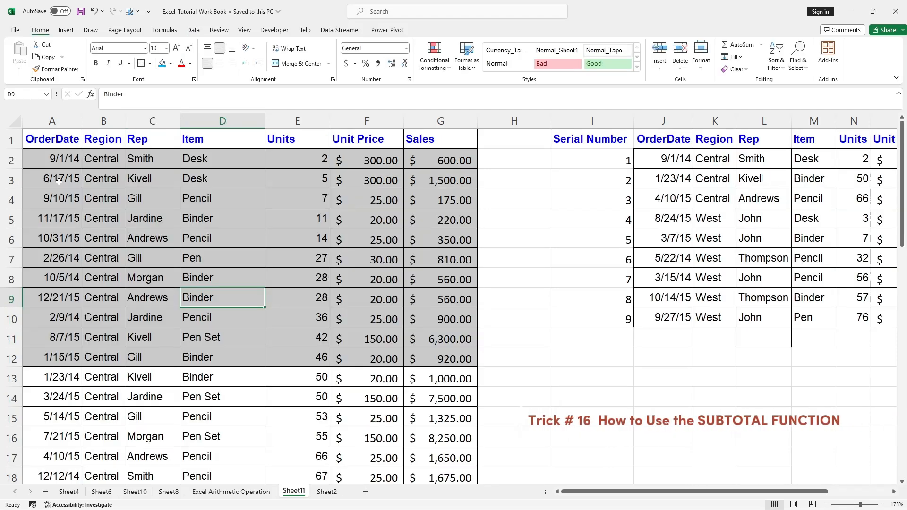
Step: Add filters to the header row A1:G1 of the sales table
{"action": "left_click", "coordinate": [33, 138]}
{"action": "left_click_drag", "start_coordinate": [33, 139], "coordinate": [422, 139]}
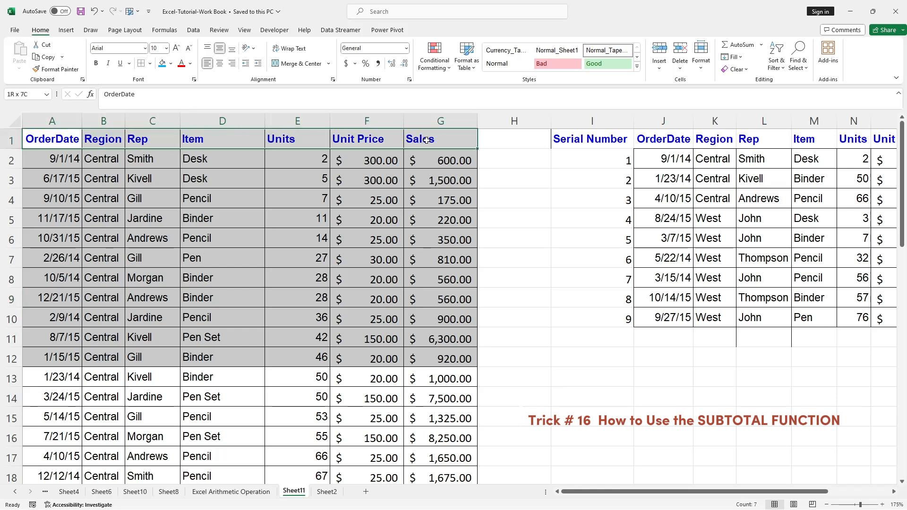
{"action": "left_click", "coordinate": [193, 30]}
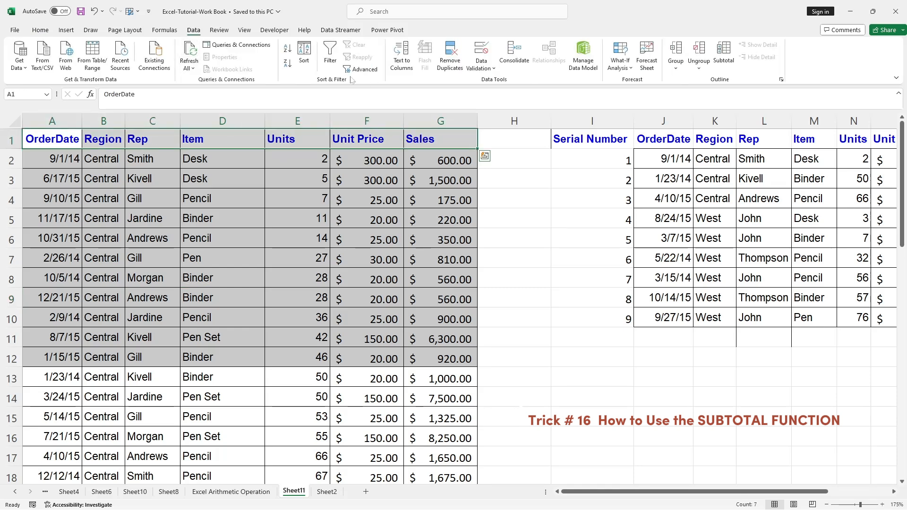
{"action": "left_click", "coordinate": [330, 55]}
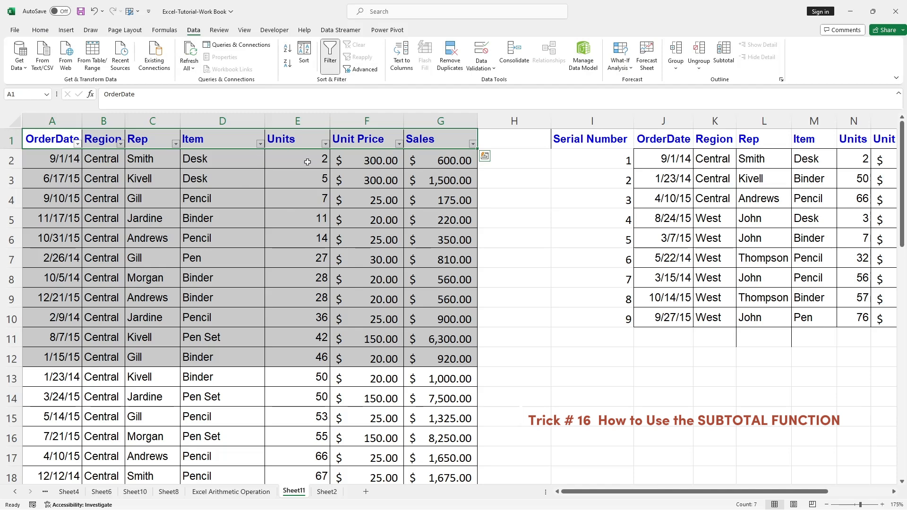
Step: Filter the Region column to East only and compare the visible rows with the Total row
{"action": "left_click", "coordinate": [116, 179]}
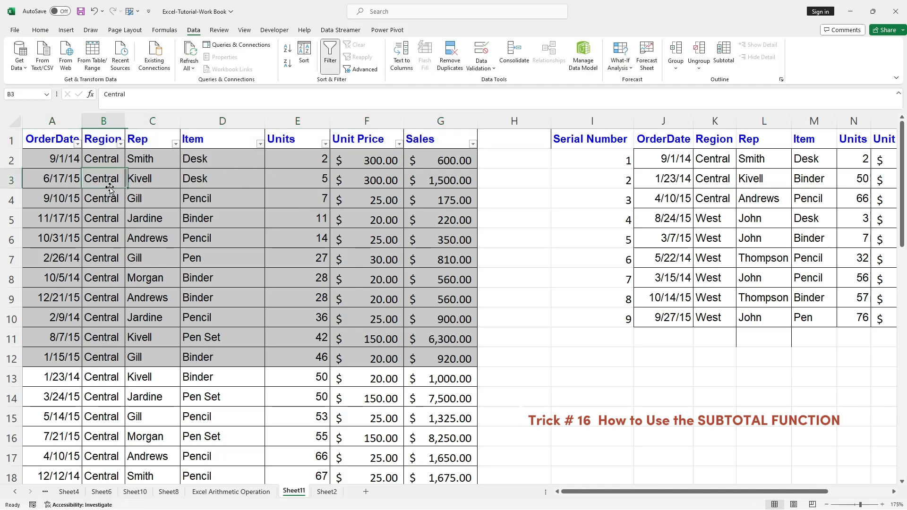
{"action": "left_click", "coordinate": [120, 143]}
{"action": "left_click", "coordinate": [30, 267]}
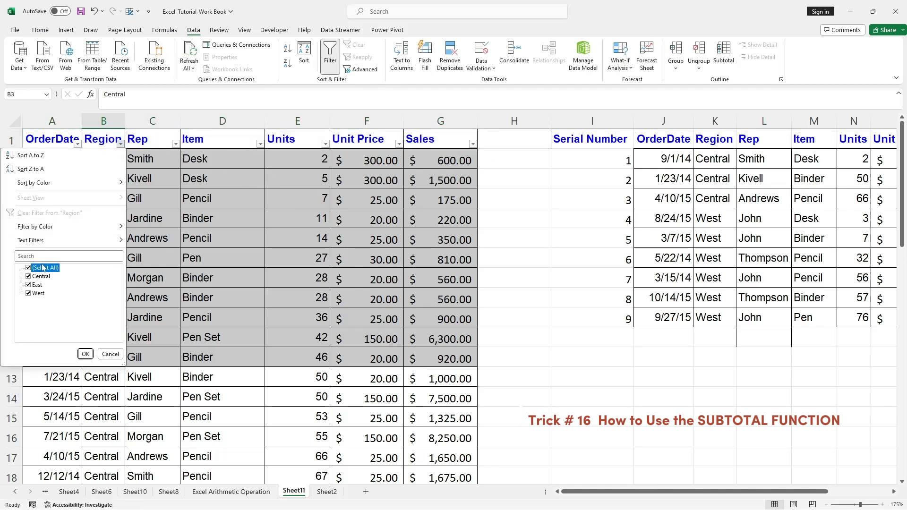
{"action": "left_click", "coordinate": [29, 285]}
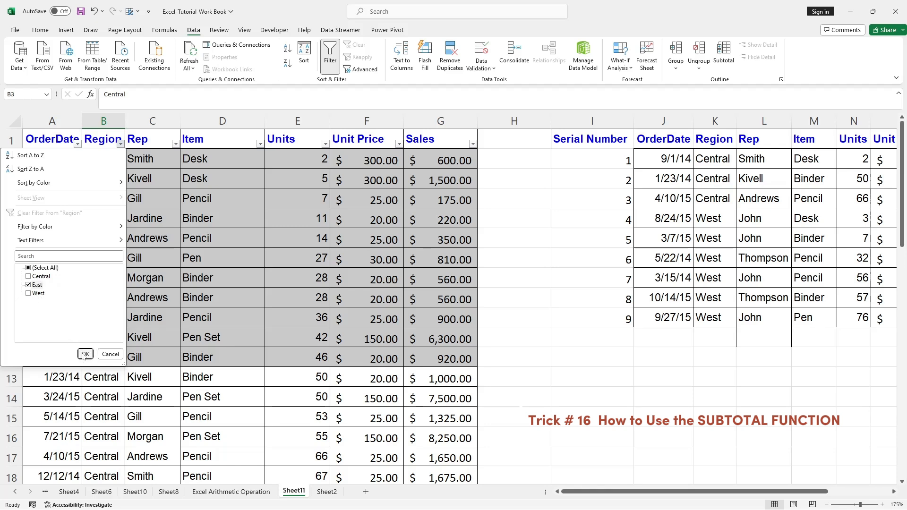
{"action": "left_click", "coordinate": [86, 355]}
{"action": "scroll", "coordinate": [298, 366], "scroll_direction": "down", "scroll_amount": 3}
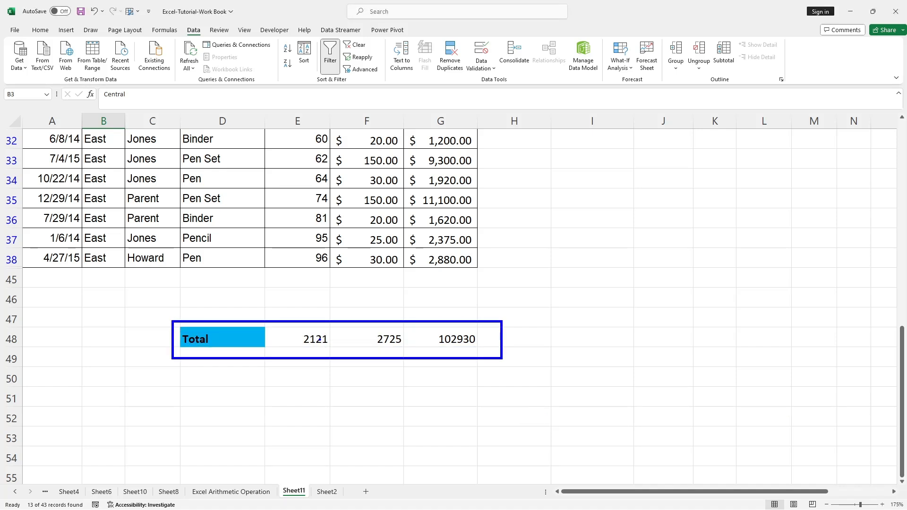
{"action": "scroll", "coordinate": [320, 339], "scroll_direction": "up", "scroll_amount": 3}
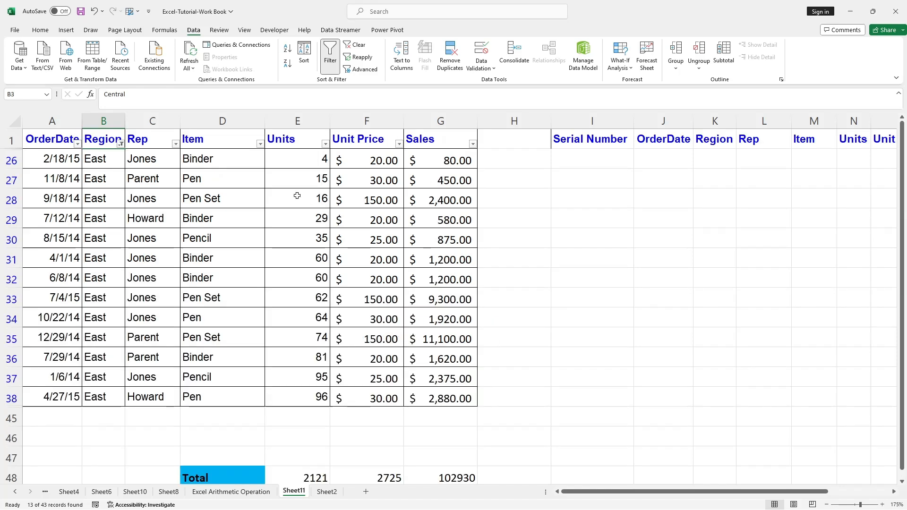
Step: Remove the filters from the table and inspect the Units total formula in E48
{"action": "left_click", "coordinate": [329, 65]}
{"action": "scroll", "coordinate": [355, 370], "scroll_direction": "down", "scroll_amount": 13}
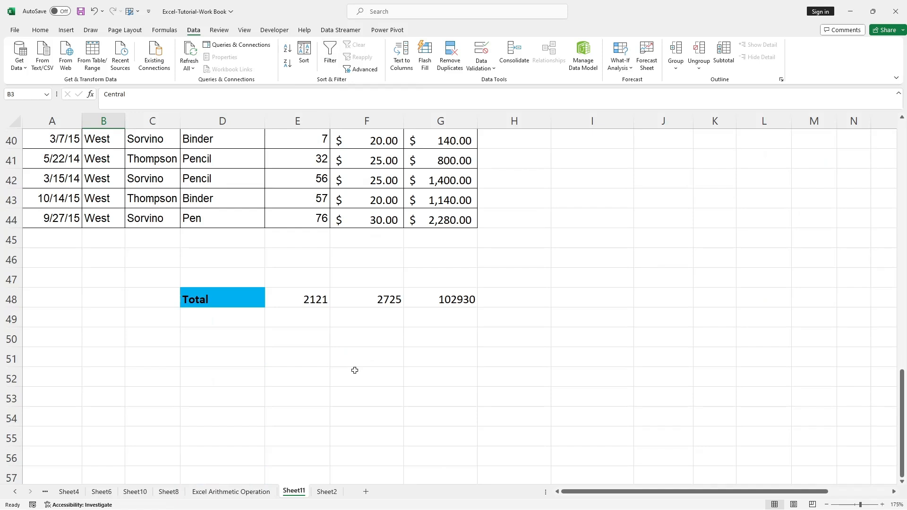
{"action": "left_click", "coordinate": [319, 298]}
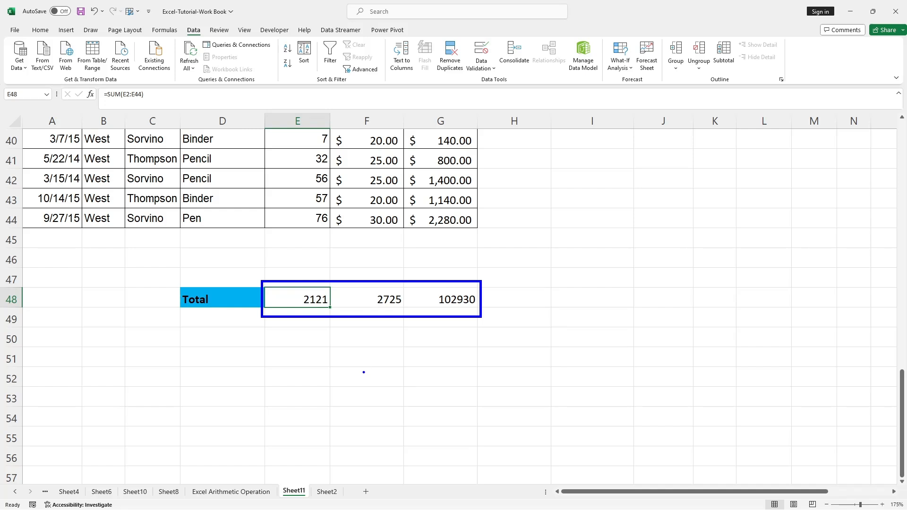
Step: Turn filtering back on for headers A1:G1 and show only the orders of the rep named in C26
{"action": "scroll", "coordinate": [361, 373], "scroll_direction": "up", "scroll_amount": 13}
{"action": "left_click_drag", "start_coordinate": [51, 138], "coordinate": [414, 132]}
{"action": "left_click", "coordinate": [331, 60]}
{"action": "left_click", "coordinate": [175, 143]}
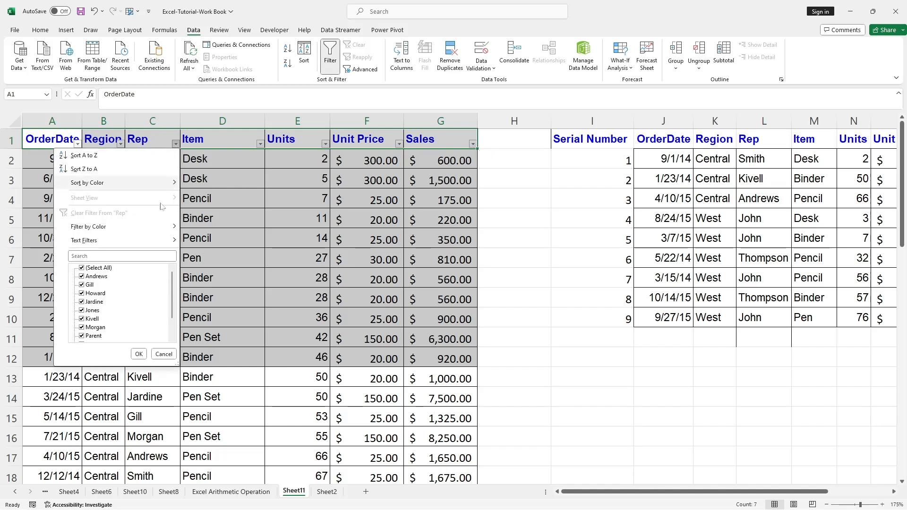
{"action": "left_click", "coordinate": [97, 268]}
{"action": "left_click", "coordinate": [97, 311]}
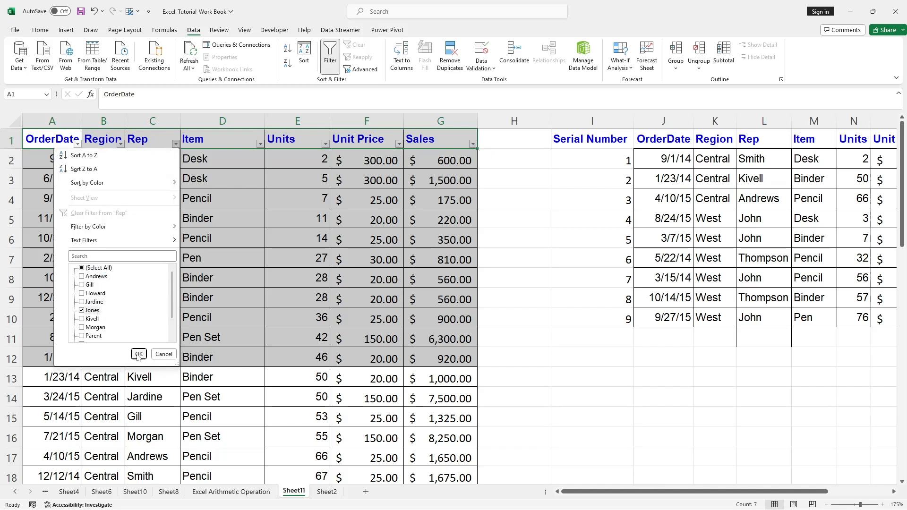
{"action": "left_click", "coordinate": [138, 354]}
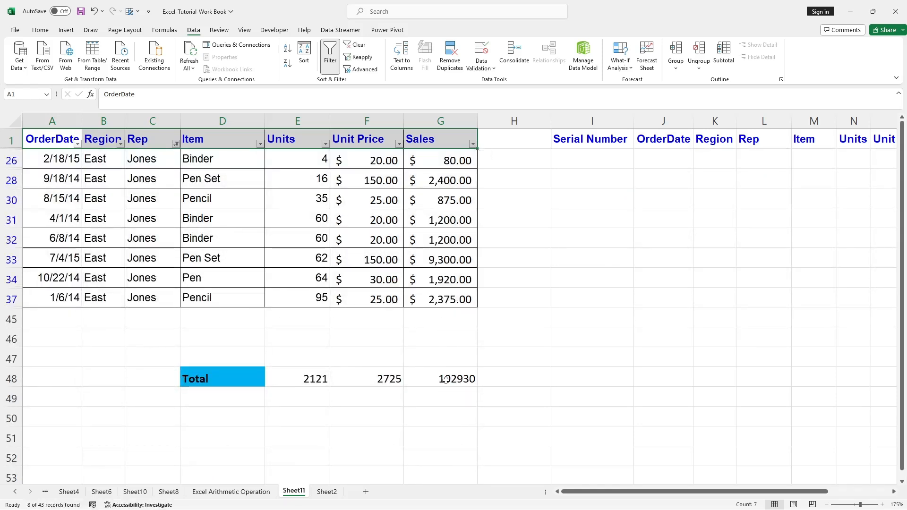
Step: Remove the Rep filter to show all rows of the sales table again
{"action": "left_click", "coordinate": [276, 444]}
{"action": "key", "text": "ctrl+shift+l"}
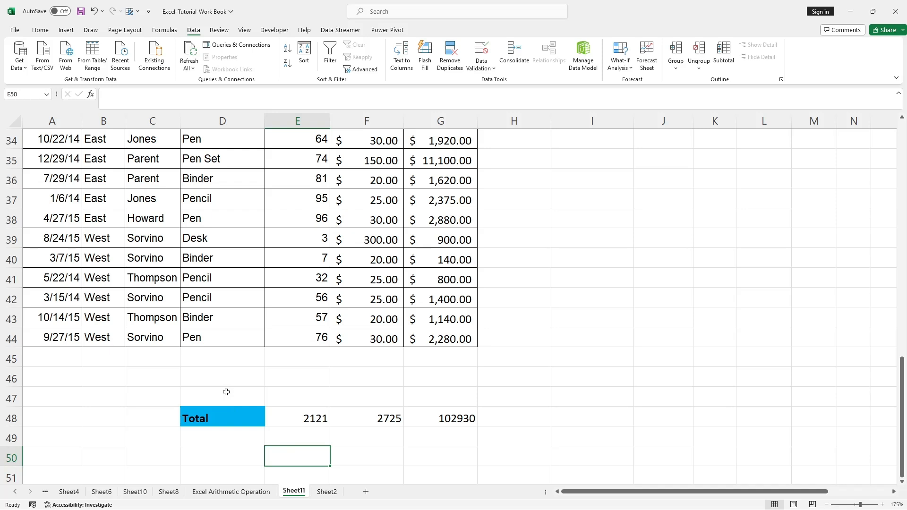
{"action": "scroll", "coordinate": [226, 392], "scroll_direction": "up", "scroll_amount": 11}
{"action": "scroll", "coordinate": [226, 392], "scroll_direction": "down", "scroll_amount": 13}
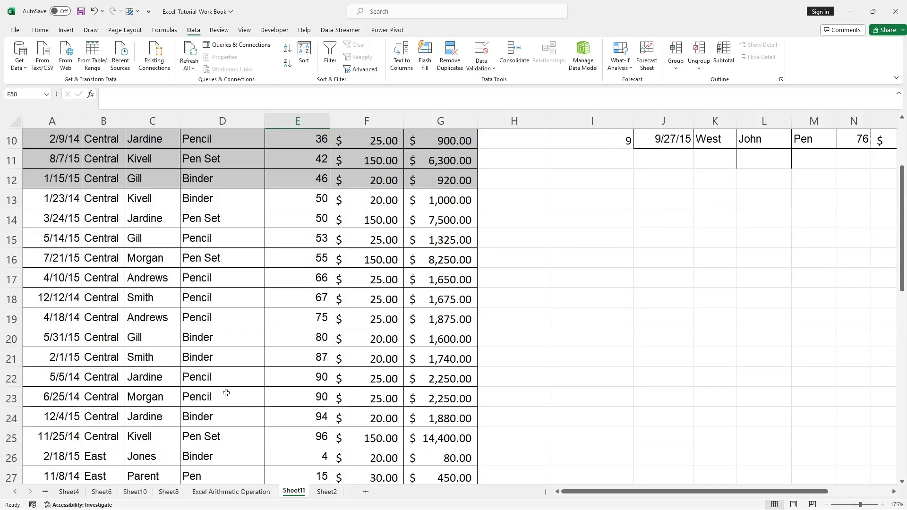
Step: Enter the label SUBTOTAL in D47 and apply the formatting of the Total label in D48 to it
{"action": "left_click", "coordinate": [234, 279]}
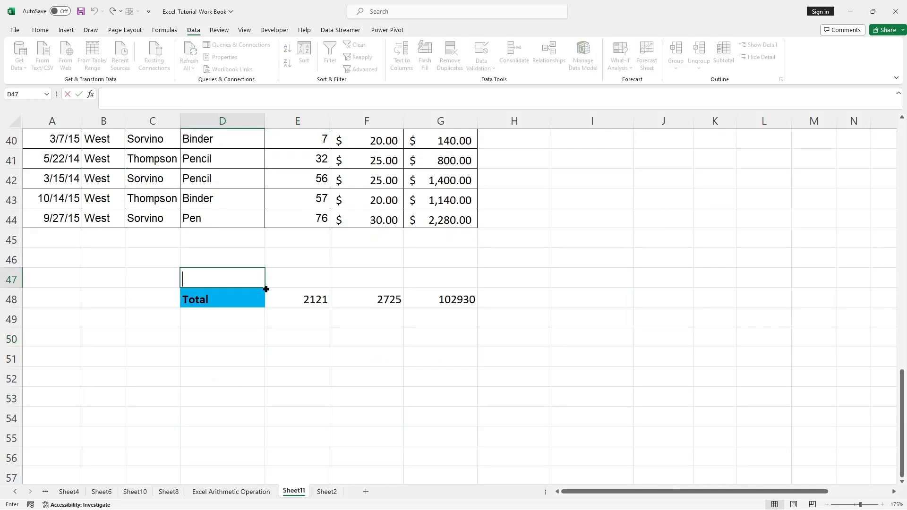
{"action": "type", "text": "SUBT"}
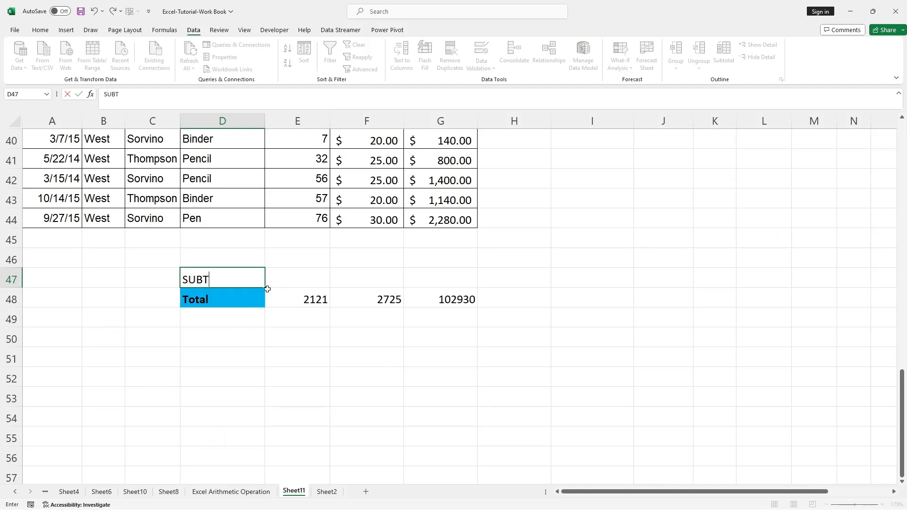
{"action": "type", "text": "OTAL"}
{"action": "key", "text": "Return"}
{"action": "left_click", "coordinate": [40, 30]}
{"action": "left_click", "coordinate": [65, 69]}
{"action": "left_click", "coordinate": [211, 278]}
{"action": "left_click", "coordinate": [278, 376]}
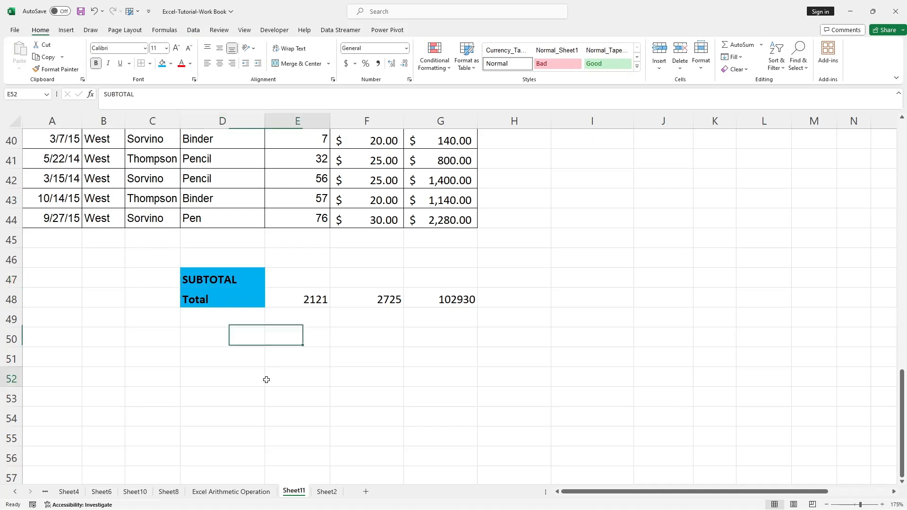
Step: Begin a SUBTOTAL formula in E47 with function number 9 (SUM)
{"action": "double_click", "coordinate": [292, 280]}
{"action": "type", "text": "="}
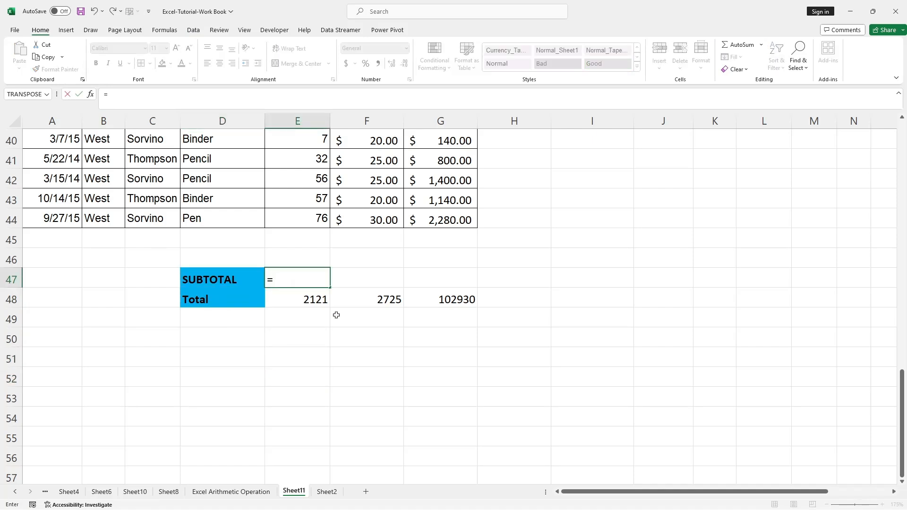
{"action": "type", "text": "SUB"}
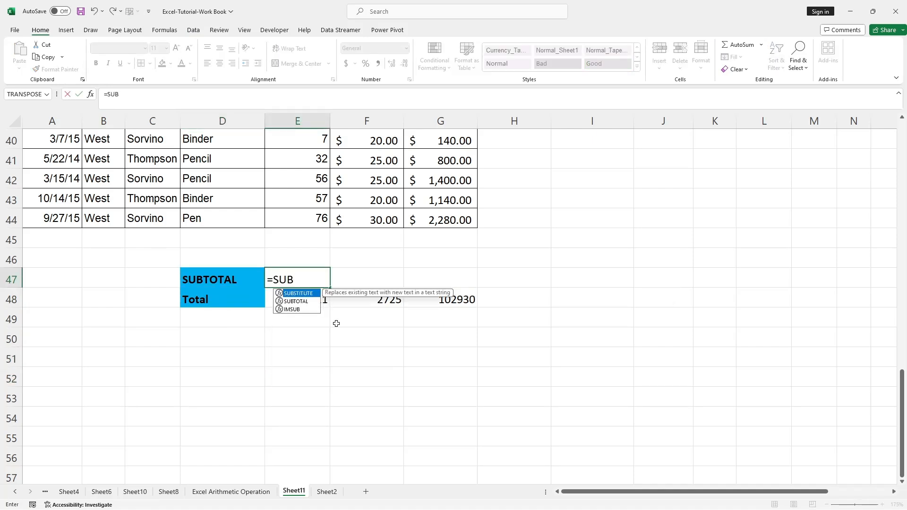
{"action": "key", "text": "Down"}
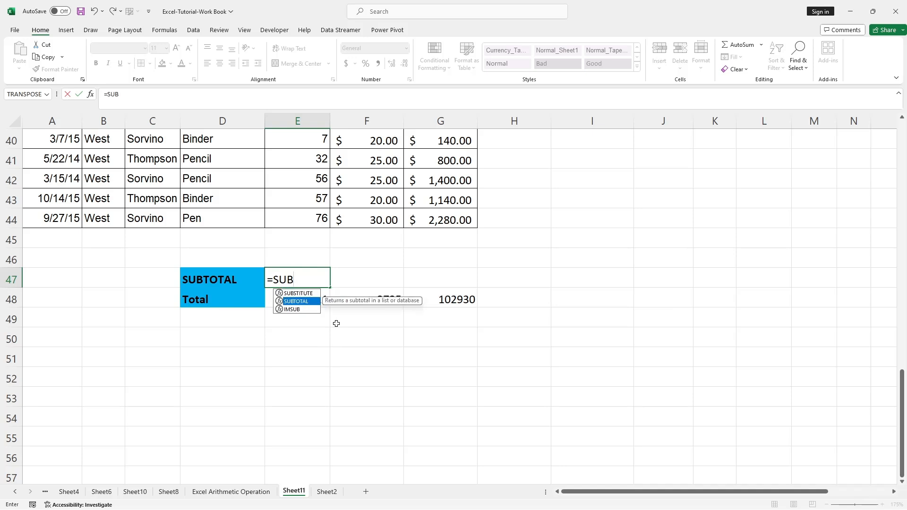
{"action": "key", "text": "Tab"}
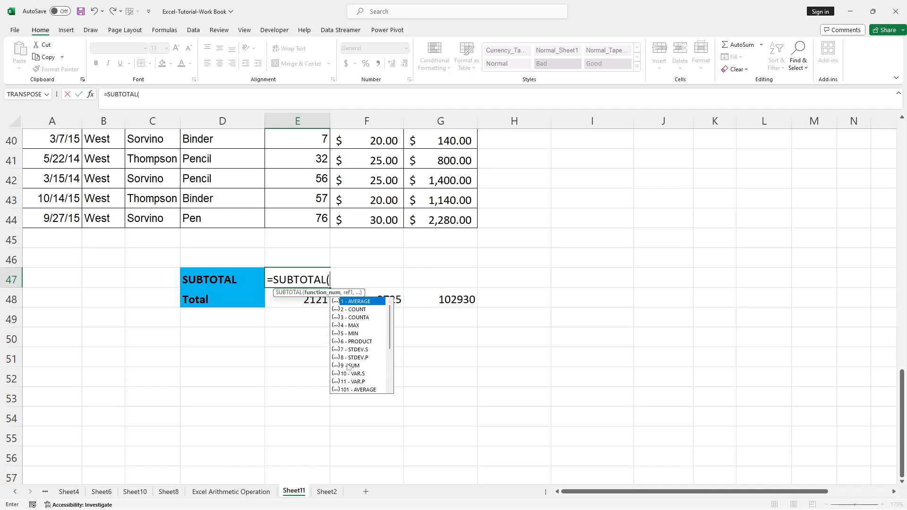
{"action": "type", "text": "9,"}
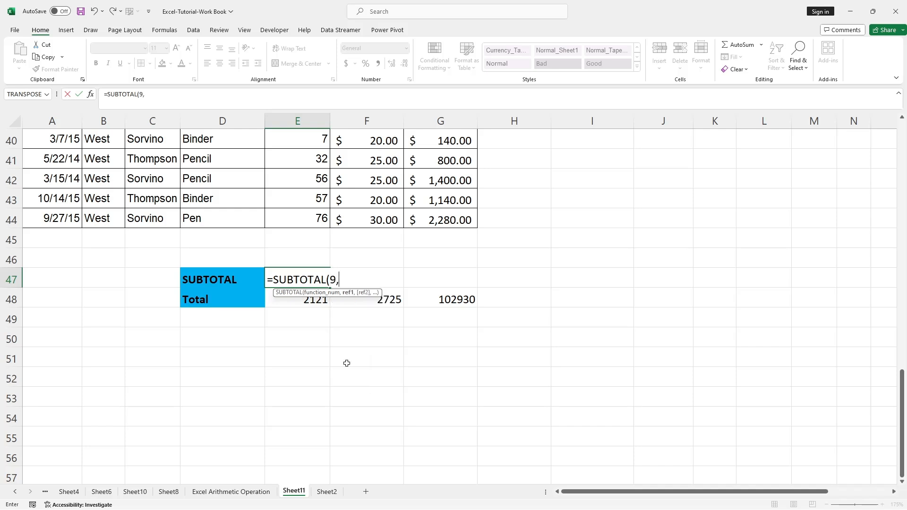
Step: Complete the SUBTOTAL formula in E47 with the Units cells E2:E44 as the reference
{"action": "scroll", "coordinate": [346, 363], "scroll_direction": "up", "scroll_amount": 2}
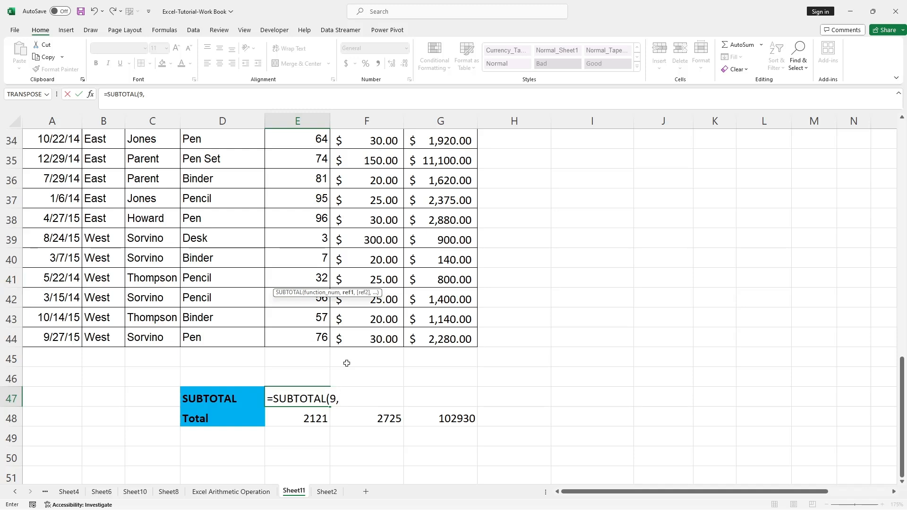
{"action": "scroll", "coordinate": [346, 362], "scroll_direction": "up", "scroll_amount": 11}
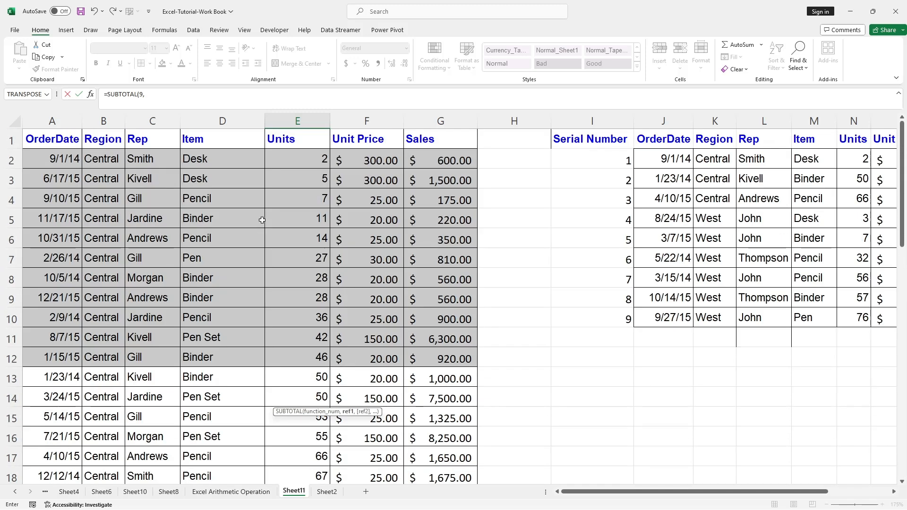
{"action": "left_click_drag", "start_coordinate": [296, 158], "coordinate": [303, 436]}
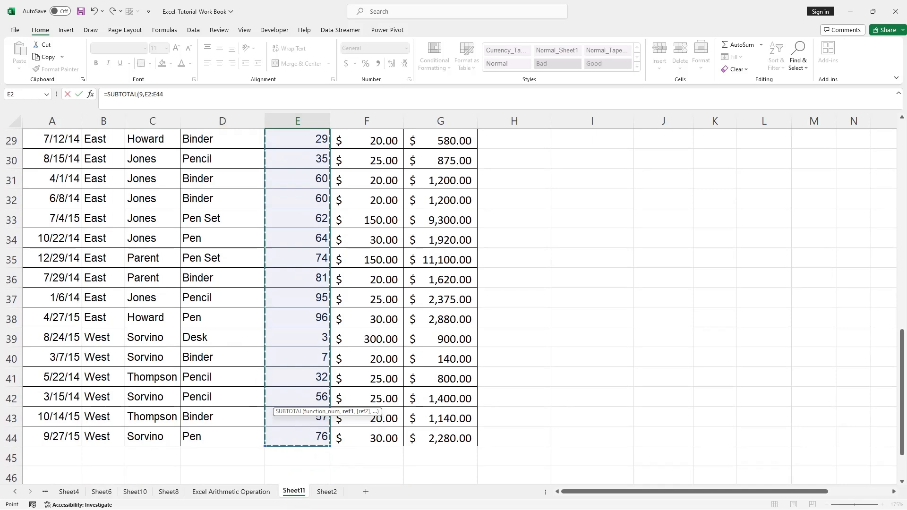
{"action": "left_click", "coordinate": [168, 95]}
{"action": "type", "text": ")"}
{"action": "key", "text": "Return"}
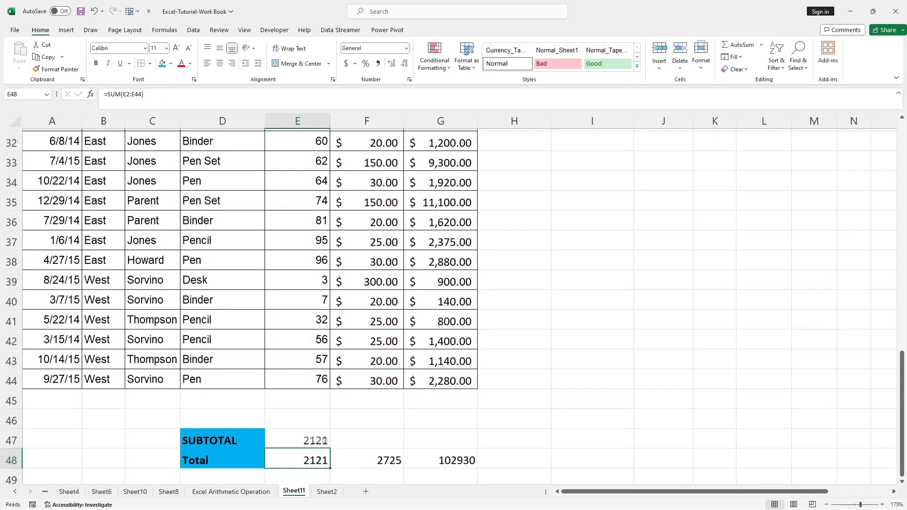
{"action": "left_click", "coordinate": [316, 437]}
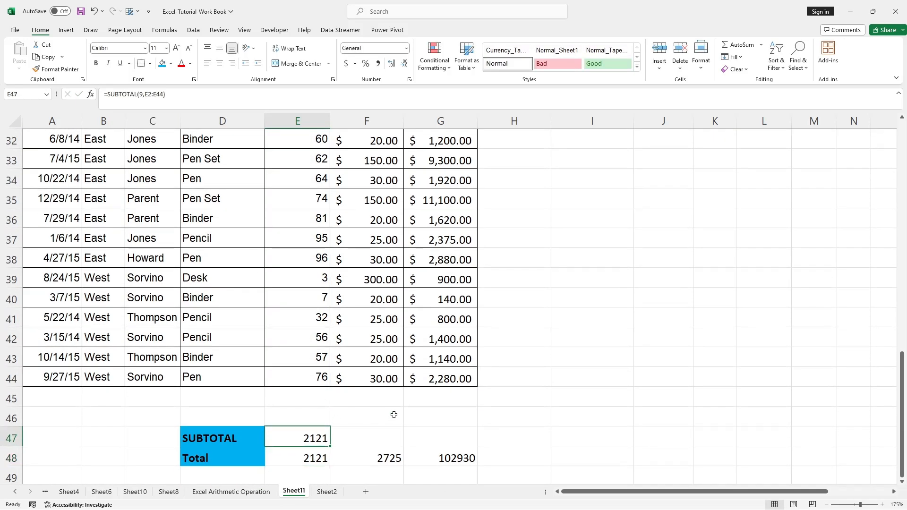
Step: Reapply filters to the table headers from OrderDate to Sales (A1:G1)
{"action": "scroll", "coordinate": [394, 414], "scroll_direction": "up", "scroll_amount": 1}
{"action": "scroll", "coordinate": [394, 415], "scroll_direction": "down", "scroll_amount": 4}
{"action": "scroll", "coordinate": [394, 414], "scroll_direction": "up", "scroll_amount": 12}
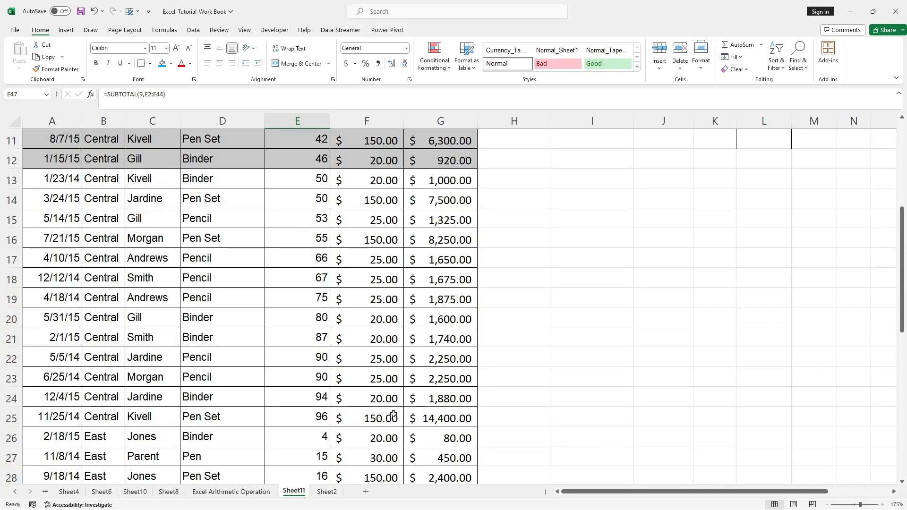
{"action": "scroll", "coordinate": [393, 415], "scroll_direction": "up", "scroll_amount": 1}
{"action": "left_click", "coordinate": [203, 297]}
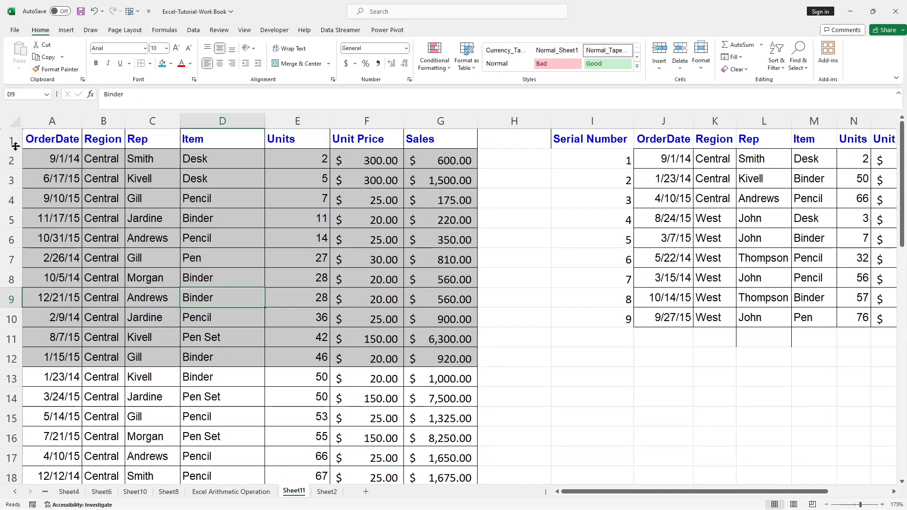
{"action": "left_click_drag", "start_coordinate": [40, 140], "coordinate": [440, 139]}
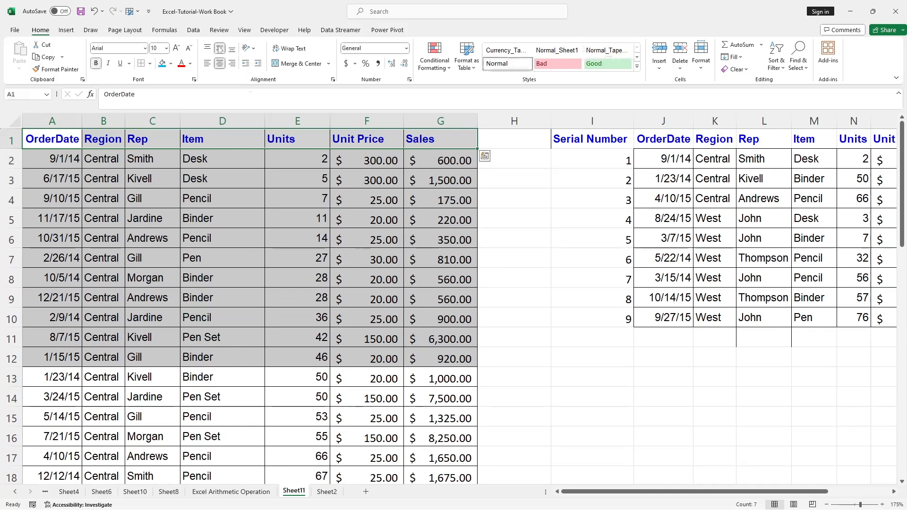
{"action": "left_click", "coordinate": [193, 31]}
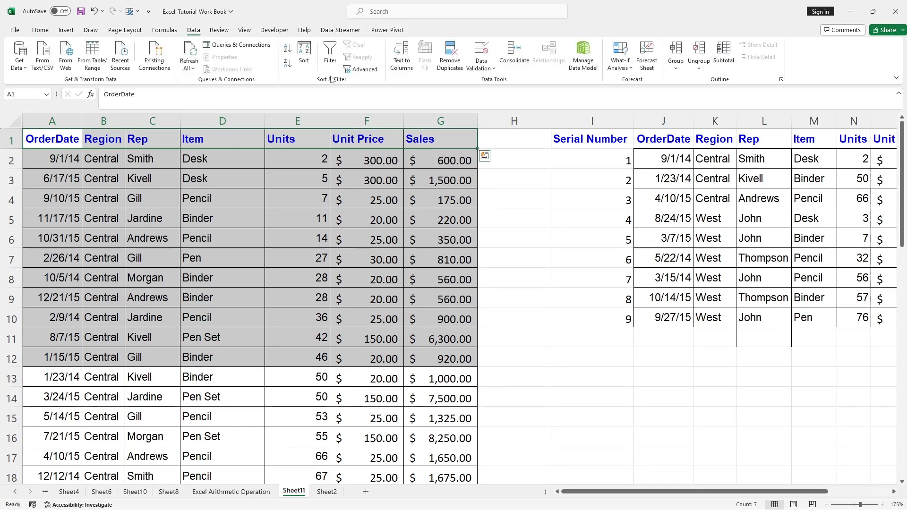
{"action": "left_click", "coordinate": [330, 57]}
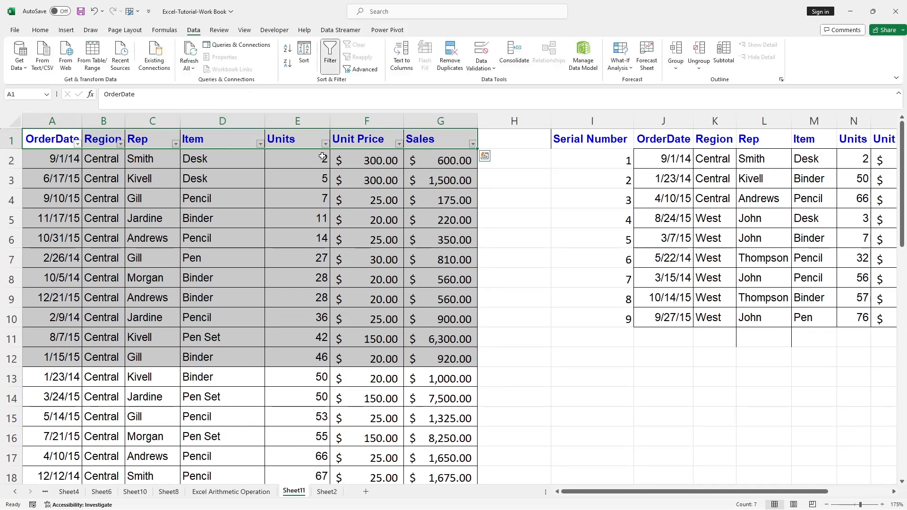
Step: Filter the Rep column to show only the rep named in C26
{"action": "left_click", "coordinate": [175, 144]}
{"action": "left_click", "coordinate": [95, 268]}
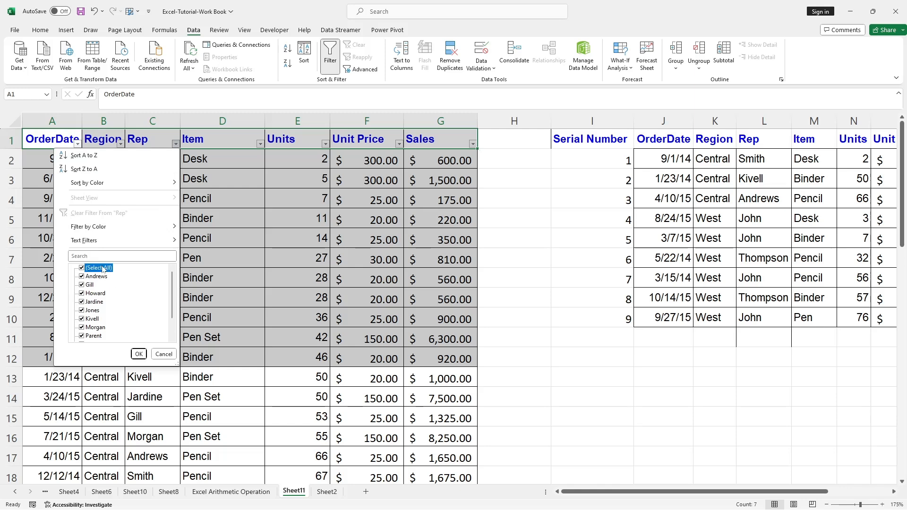
{"action": "left_click", "coordinate": [95, 311]}
{"action": "left_click", "coordinate": [138, 353]}
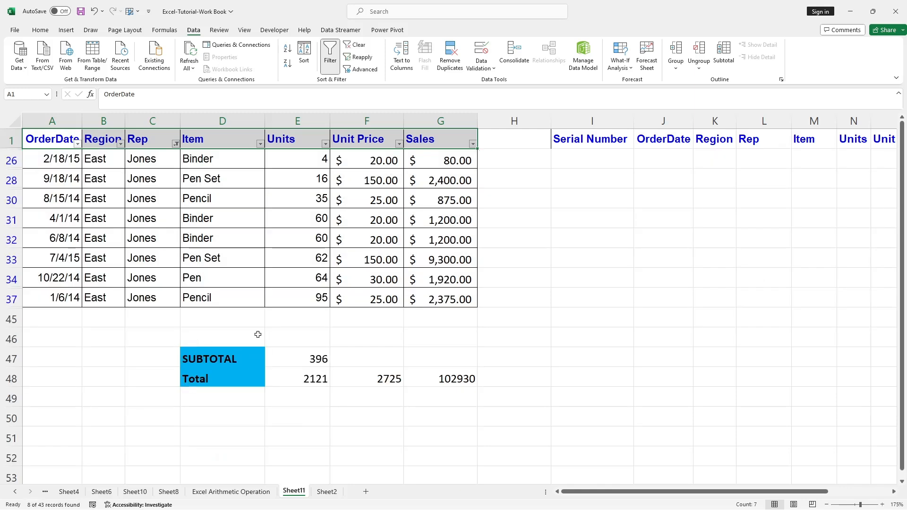
Step: Compare the SUBTOTAL formula in E47 with the sum of the visible Units cells E26:E37
{"action": "left_click", "coordinate": [317, 361]}
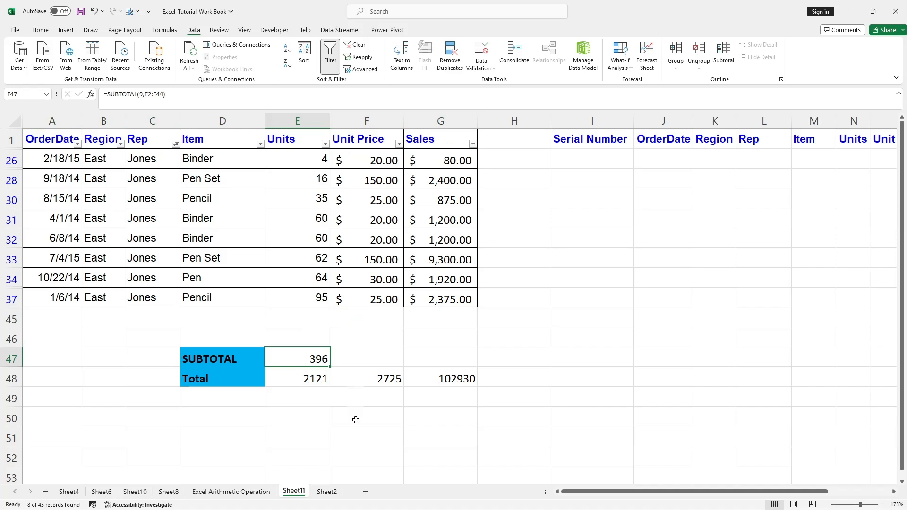
{"action": "left_click_drag", "start_coordinate": [316, 160], "coordinate": [315, 296]}
{"action": "left_click", "coordinate": [346, 408]}
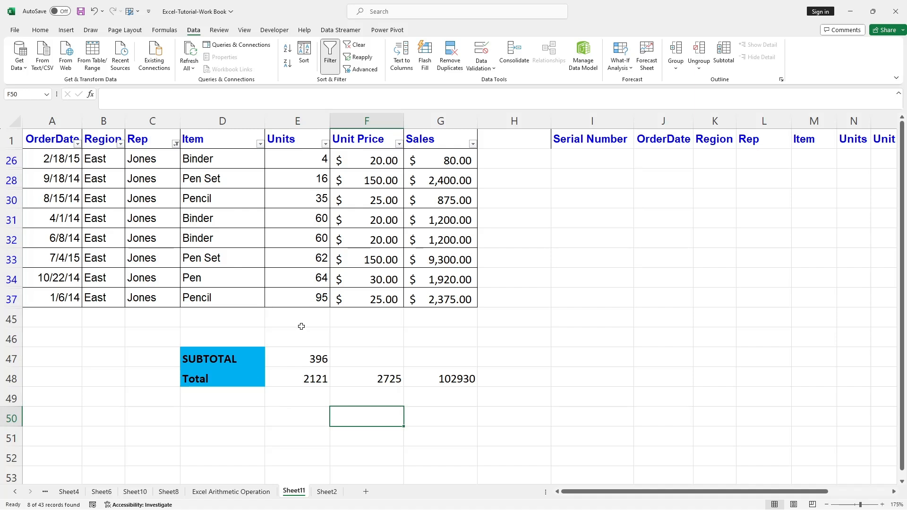
{"action": "left_click_drag", "start_coordinate": [310, 158], "coordinate": [304, 290]}
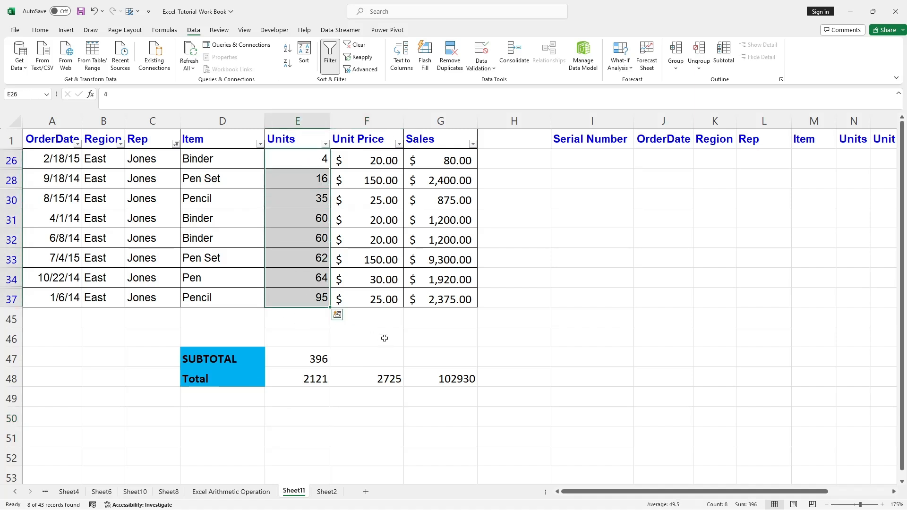
Step: Fill the SUBTOTAL formula from E47 across to F47 and G47 for Unit Price and Sales
{"action": "left_click", "coordinate": [312, 360]}
{"action": "left_click_drag", "start_coordinate": [329, 367], "coordinate": [439, 368]}
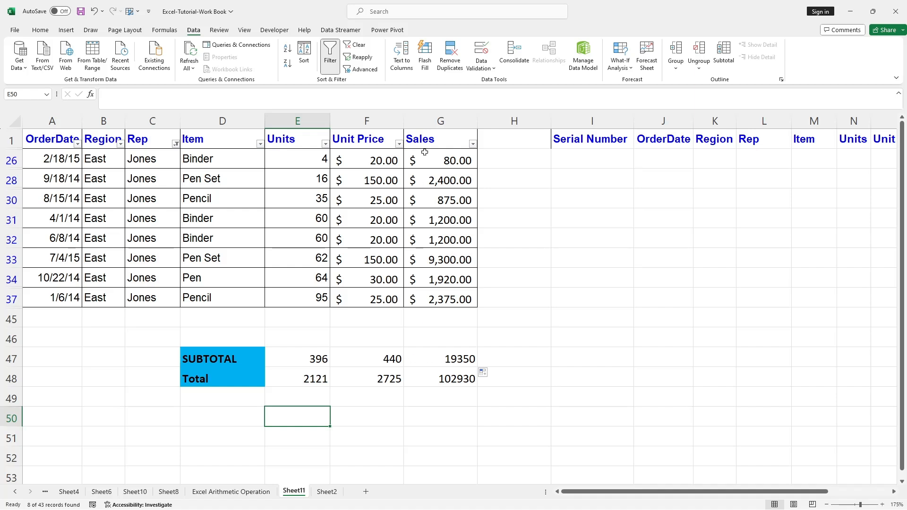
{"action": "left_click", "coordinate": [447, 358]}
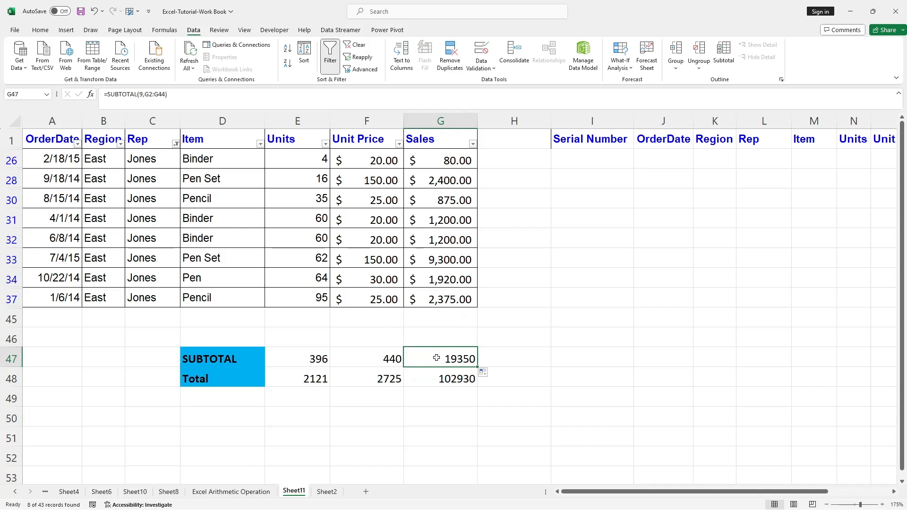
{"action": "left_click", "coordinate": [343, 336]}
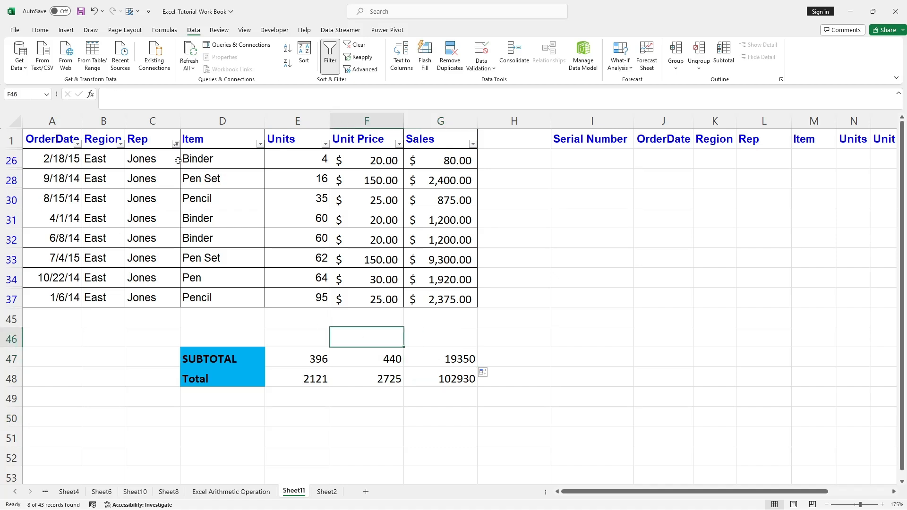
Step: Clear the Rep filter and filter the Region column to show only West
{"action": "left_click", "coordinate": [176, 143]}
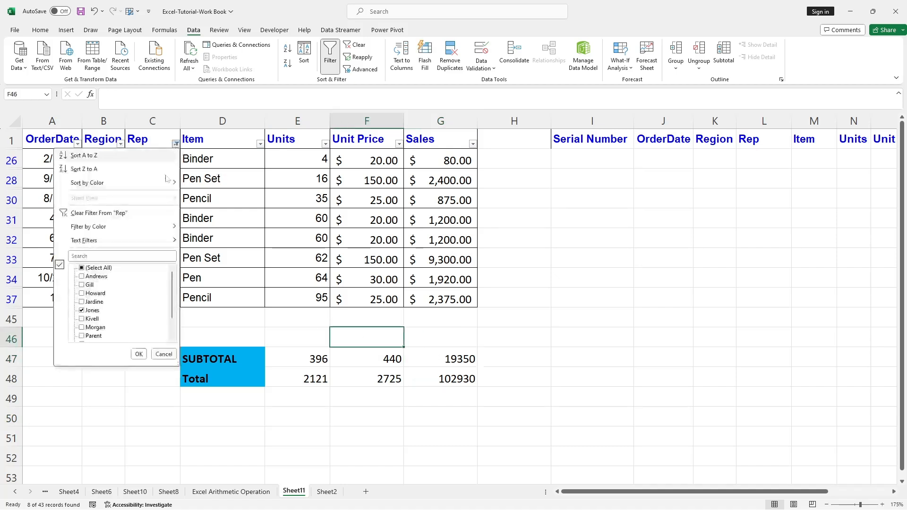
{"action": "left_click", "coordinate": [115, 214]}
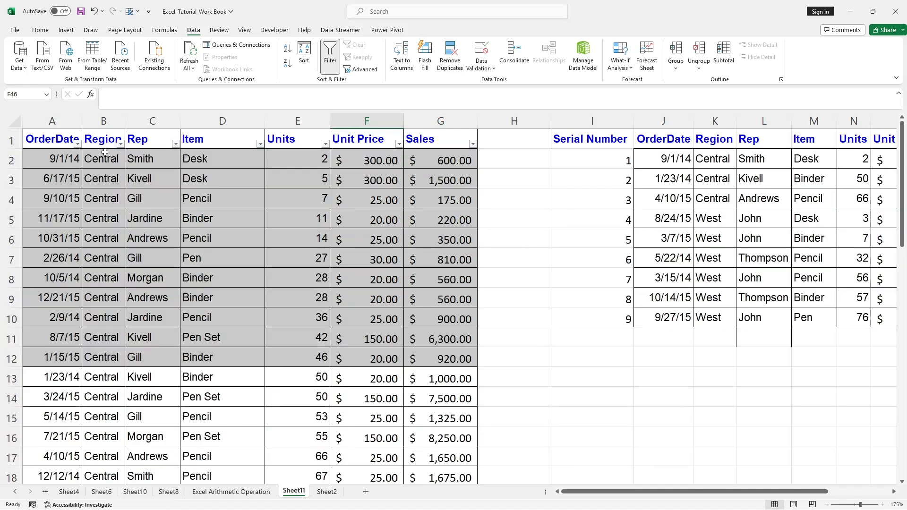
{"action": "left_click", "coordinate": [121, 144]}
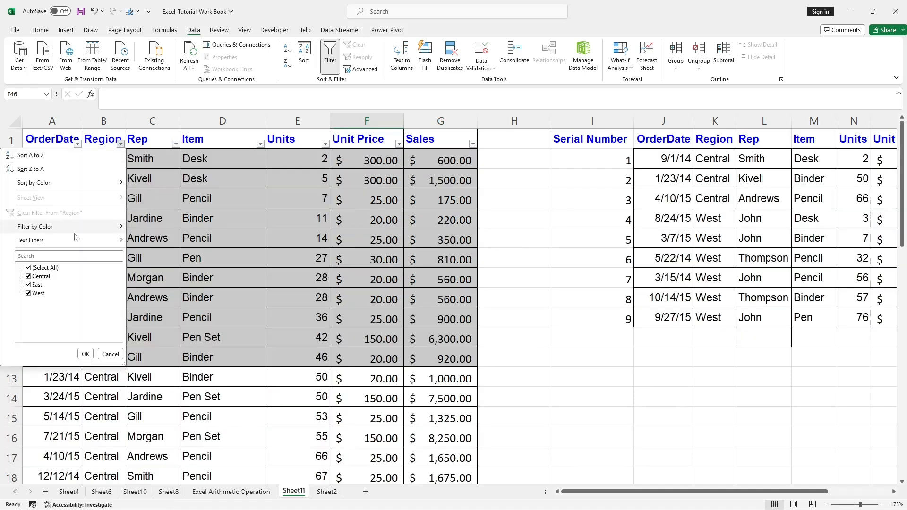
{"action": "left_click", "coordinate": [45, 268]}
{"action": "left_click", "coordinate": [39, 294]}
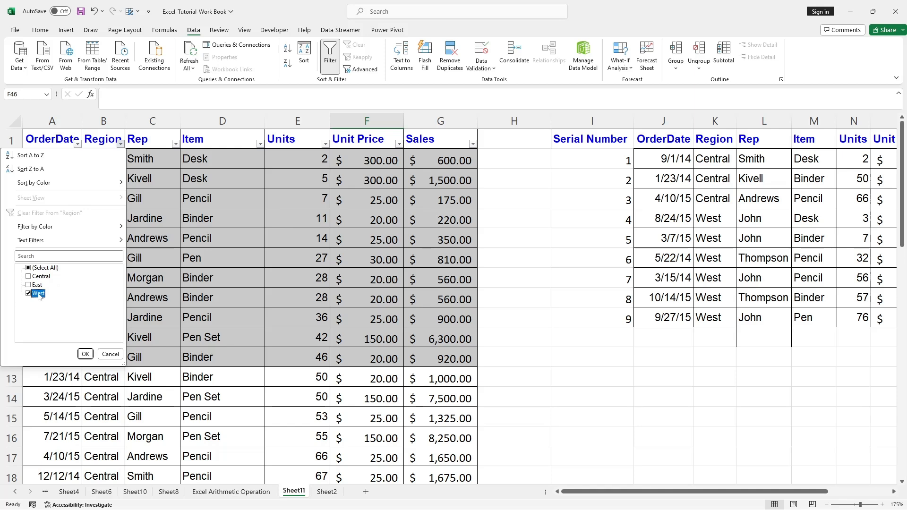
{"action": "left_click", "coordinate": [85, 355]}
Step: Check the SUBTOTAL cells E47 and G47 against the visible West rows, including Units cells E39:E44
{"action": "left_click", "coordinate": [319, 323]}
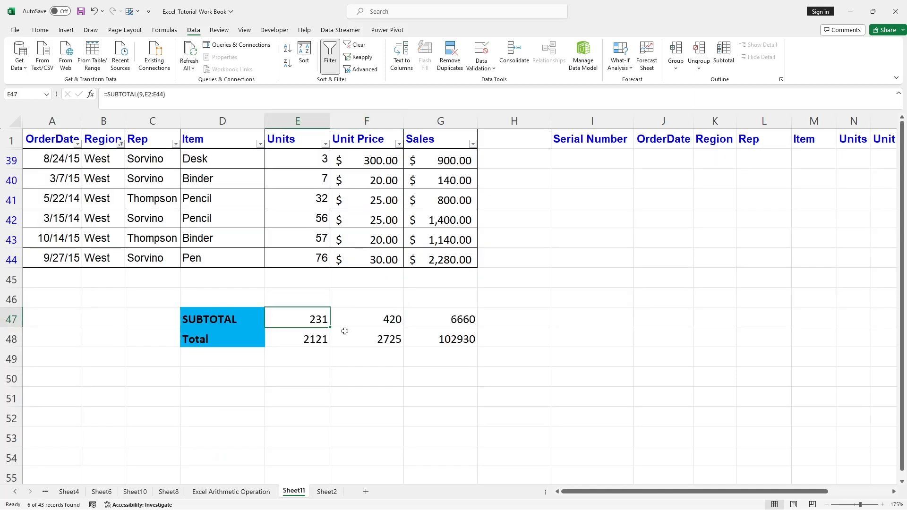
{"action": "left_click_drag", "start_coordinate": [309, 160], "coordinate": [317, 257]}
{"action": "left_click", "coordinate": [298, 319]}
{"action": "left_click", "coordinate": [445, 321]}
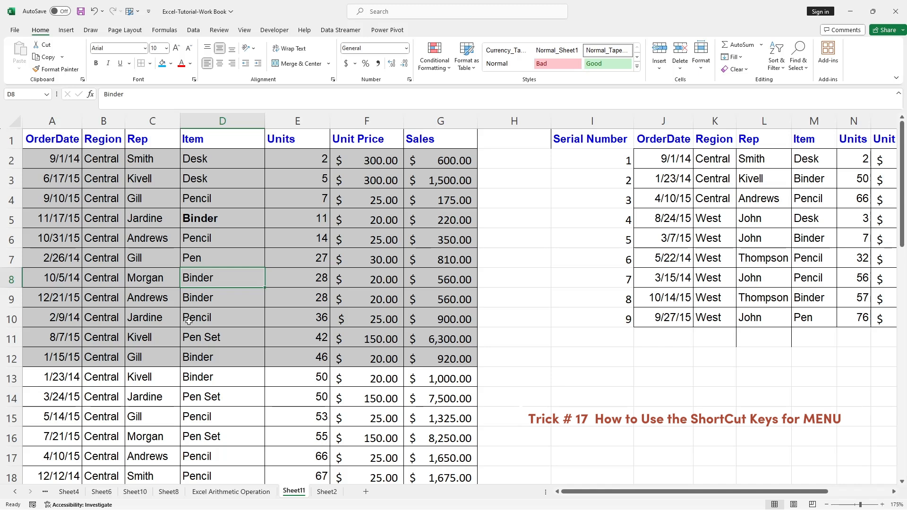
Step: Apply bold to the Item cell D8 and remove it again
{"action": "key", "text": "alt"}
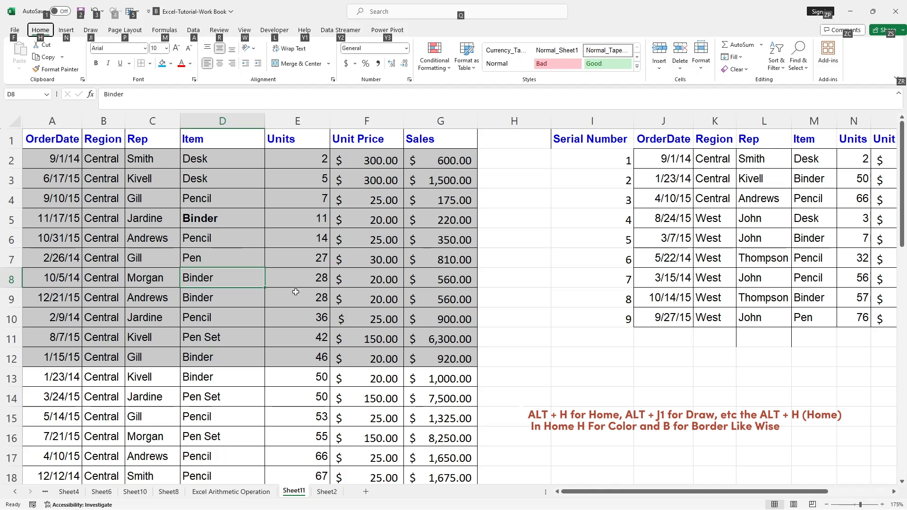
{"action": "key", "text": "h"}
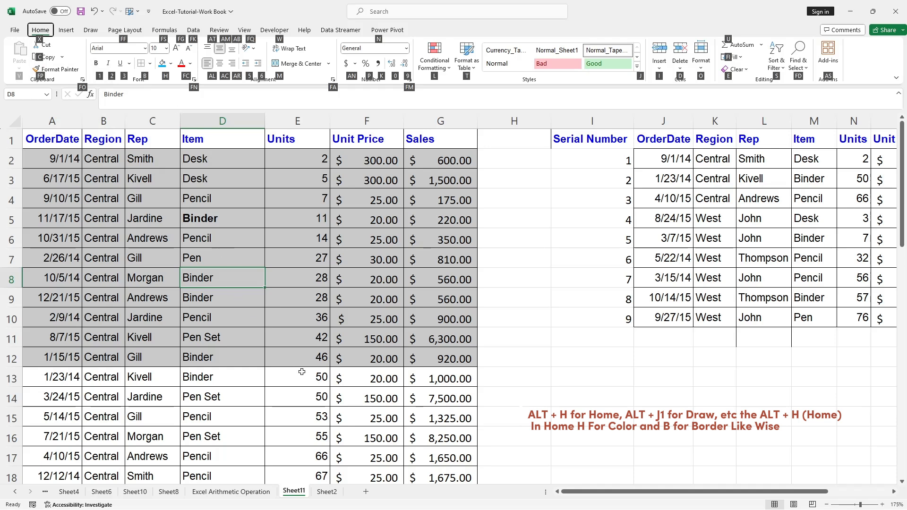
{"action": "key", "text": "1"}
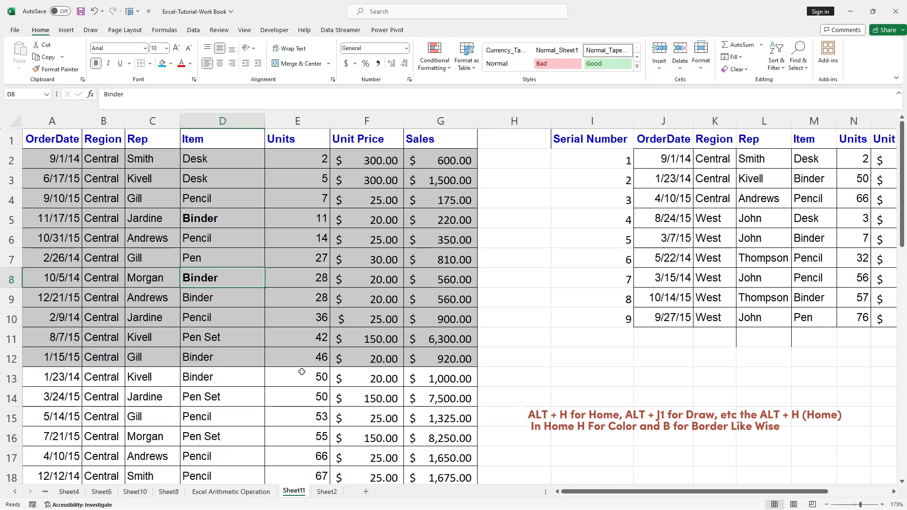
{"action": "key", "text": "alt+h"}
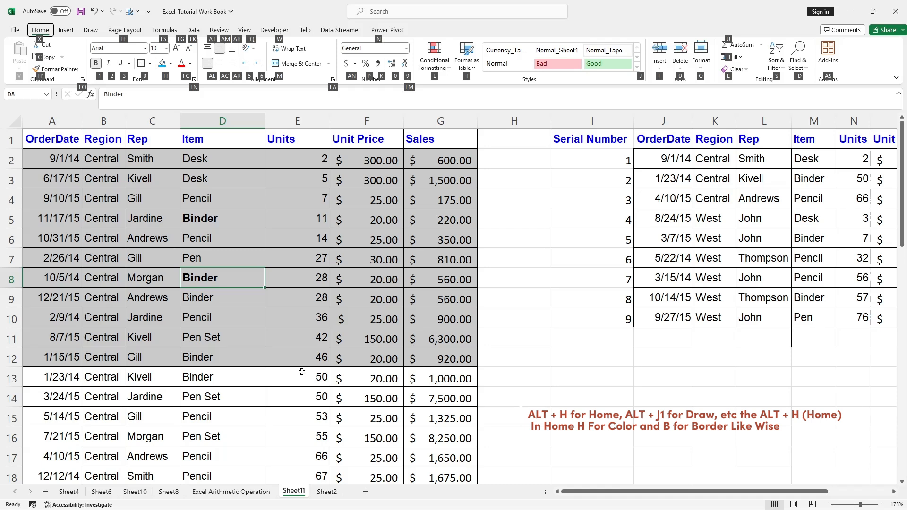
{"action": "key", "text": "1"}
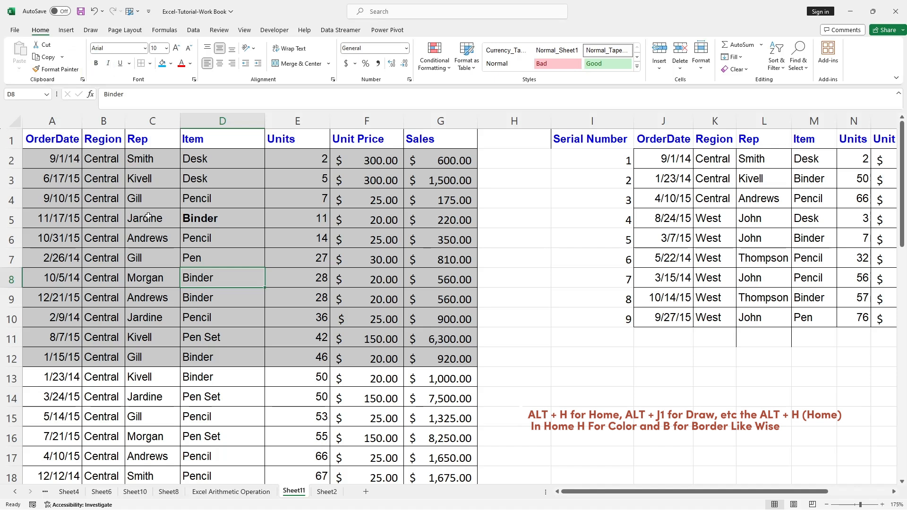
Step: Reapply bold to D8, discard the stray cell entry, and turn bold off again
{"action": "key", "text": "alt+h"}
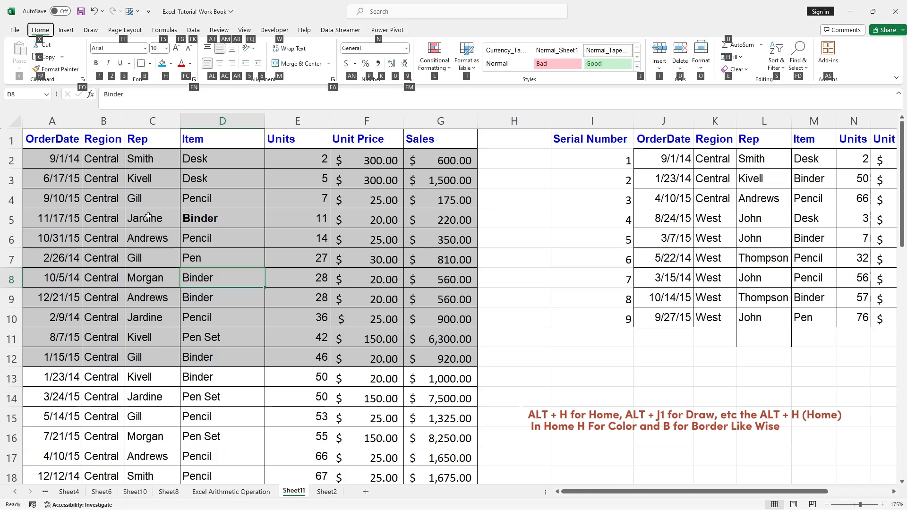
{"action": "key", "text": "1"}
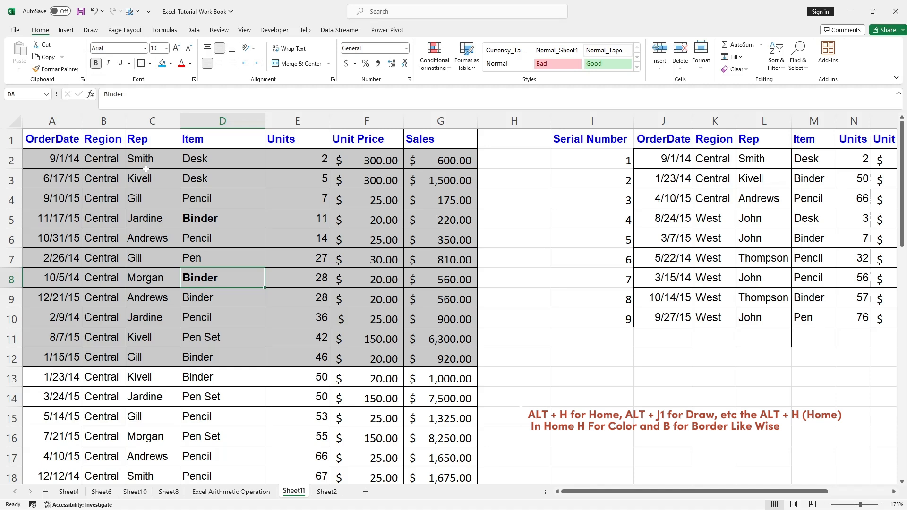
{"action": "type", "text": "1"}
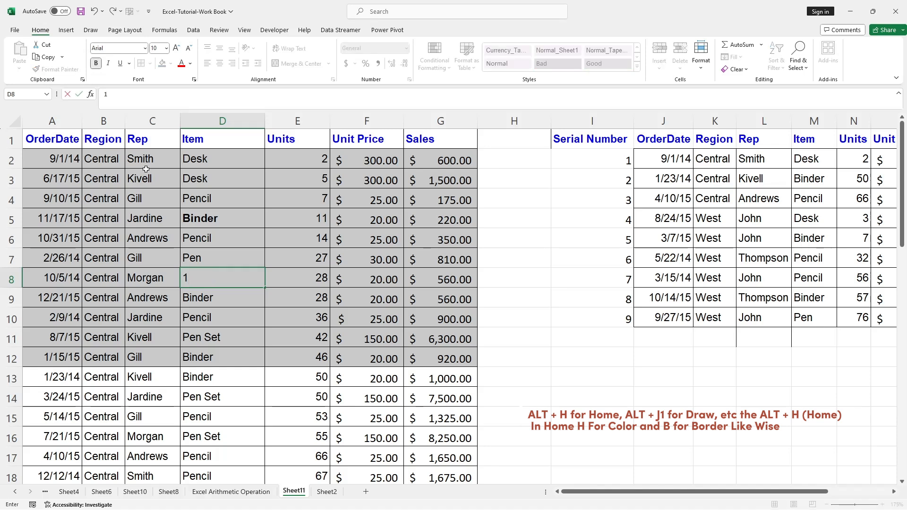
{"action": "key", "text": "Escape"}
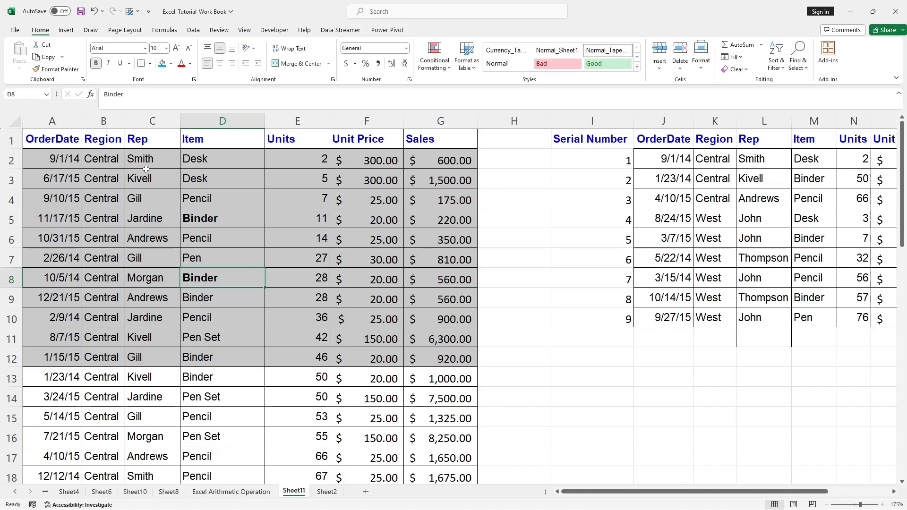
{"action": "key", "text": "alt"}
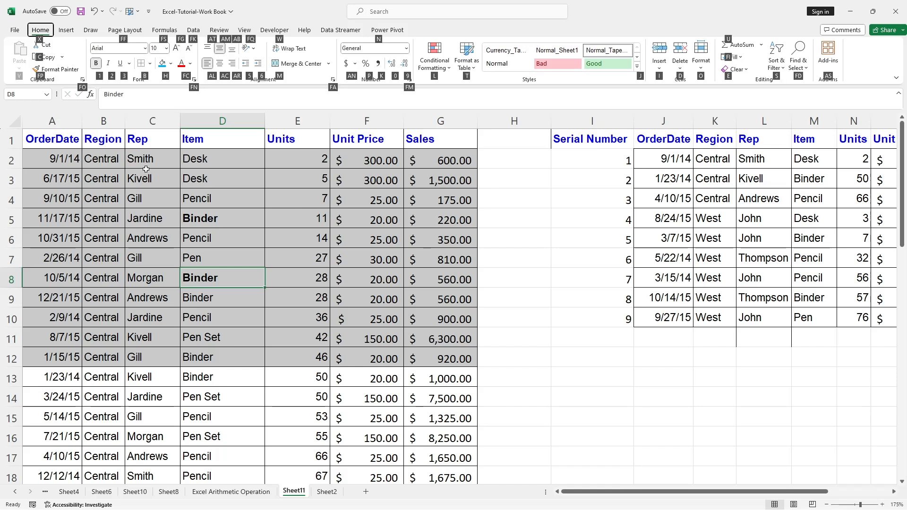
{"action": "key", "text": "1"}
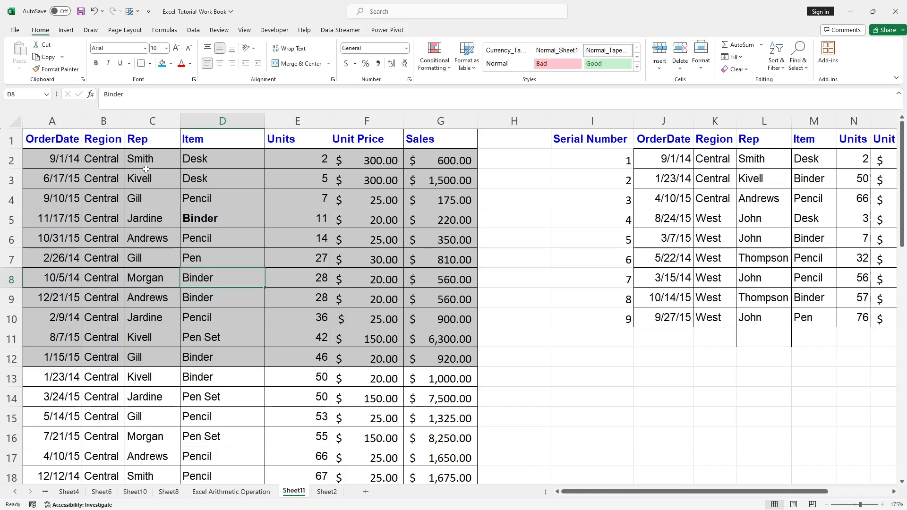
Step: Display the underline options for cell D8 and close them without choosing one
{"action": "key", "text": "alt"}
{"action": "key", "text": "h"}
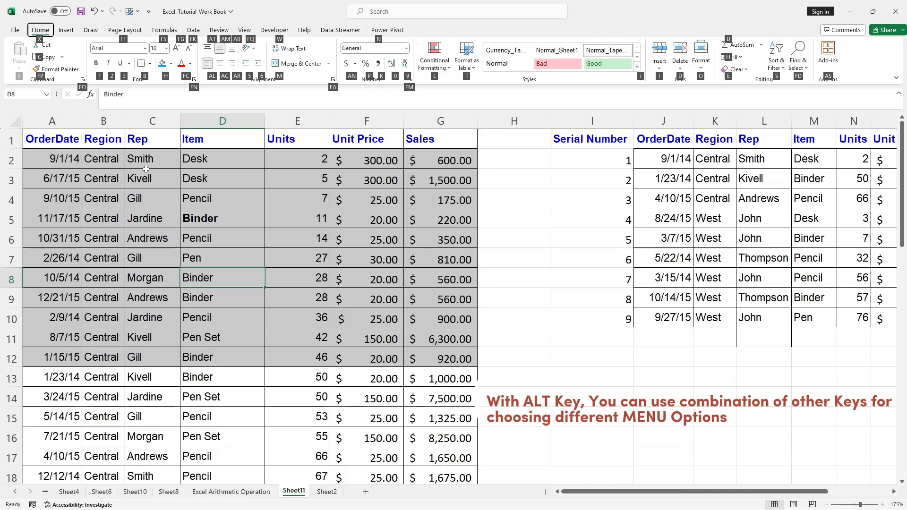
{"action": "key", "text": "3"}
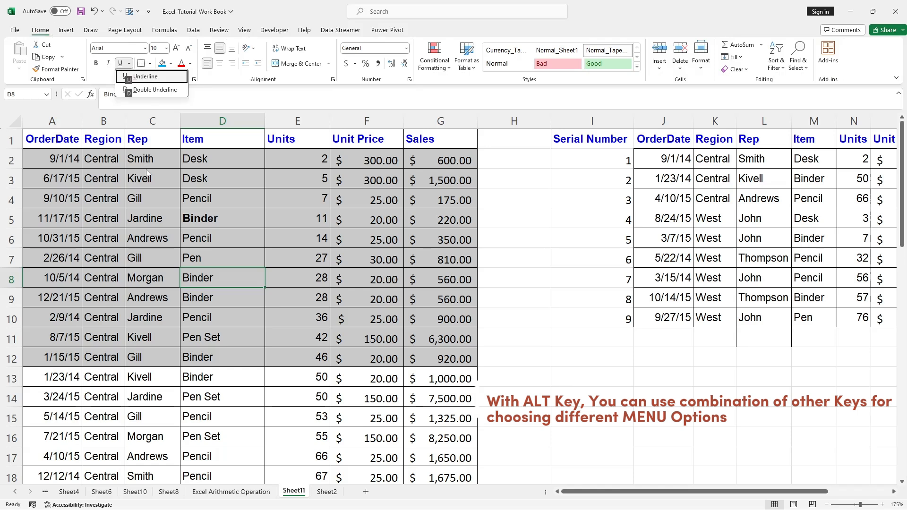
{"action": "key", "text": "Escape"}
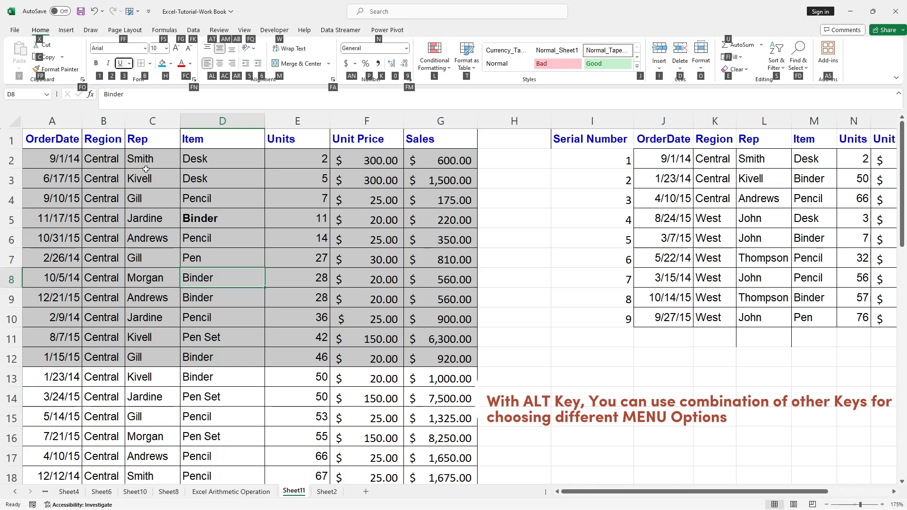
{"action": "key", "text": "alt"}
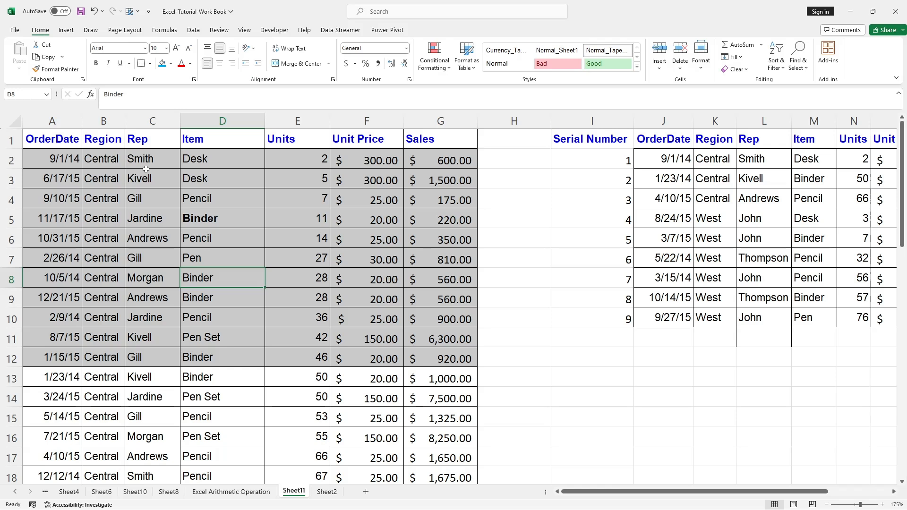
{"action": "type", "text": "j1"}
{"action": "key", "text": "BackSpace"}
{"action": "key", "text": "BackSpace"}
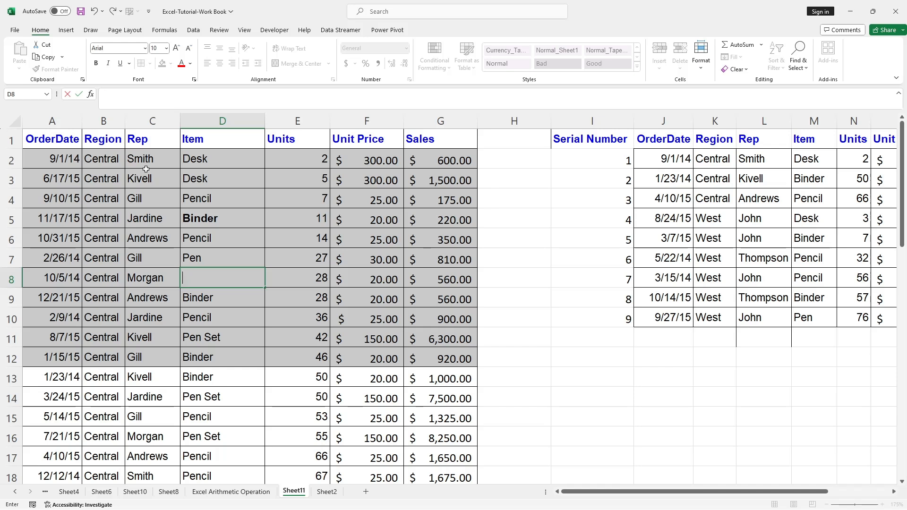
Step: Display the drawing tools and return to the Home commands
{"action": "key", "text": "alt+j"}
{"action": "key", "text": "i"}
{"action": "key", "text": "Escape"}
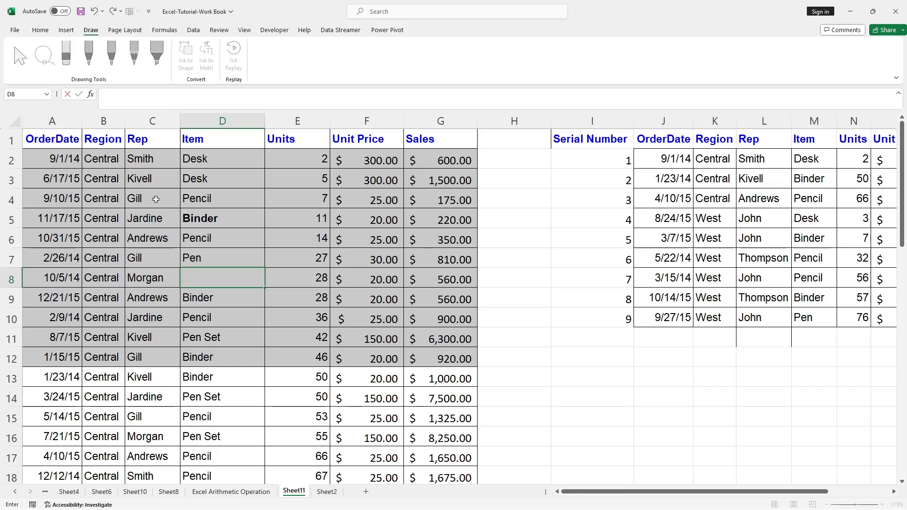
{"action": "key", "text": "alt"}
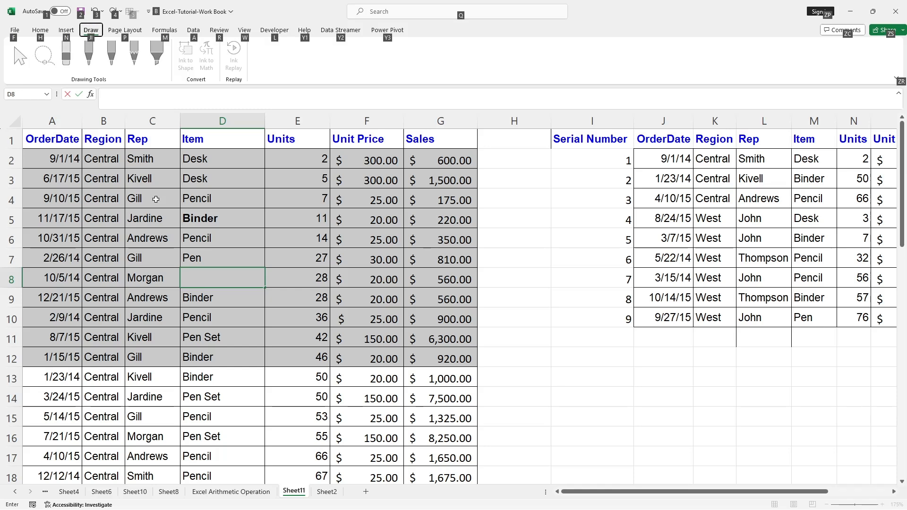
{"action": "left_click", "coordinate": [42, 30]}
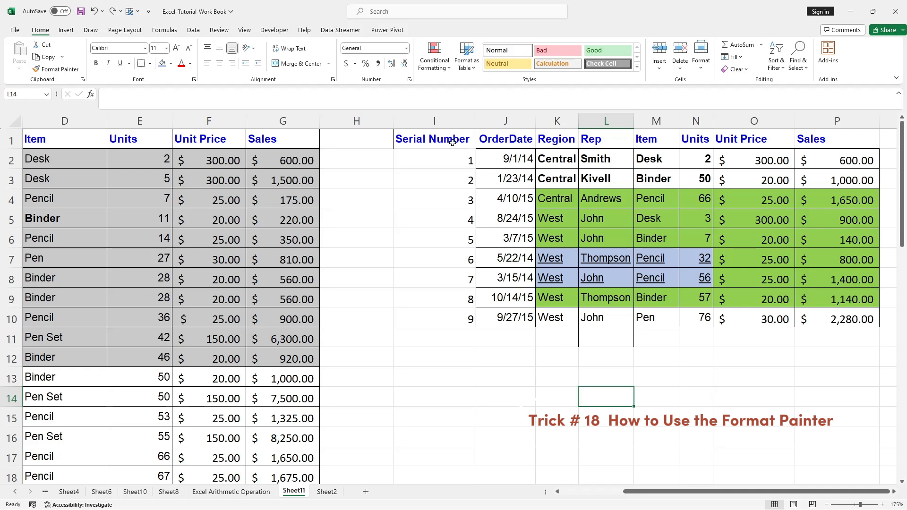
Step: Use Format Painter to copy the plain formatting of K10 onto the Region, Rep and Item cells K2:M10
{"action": "left_click_drag", "start_coordinate": [412, 139], "coordinate": [843, 320]}
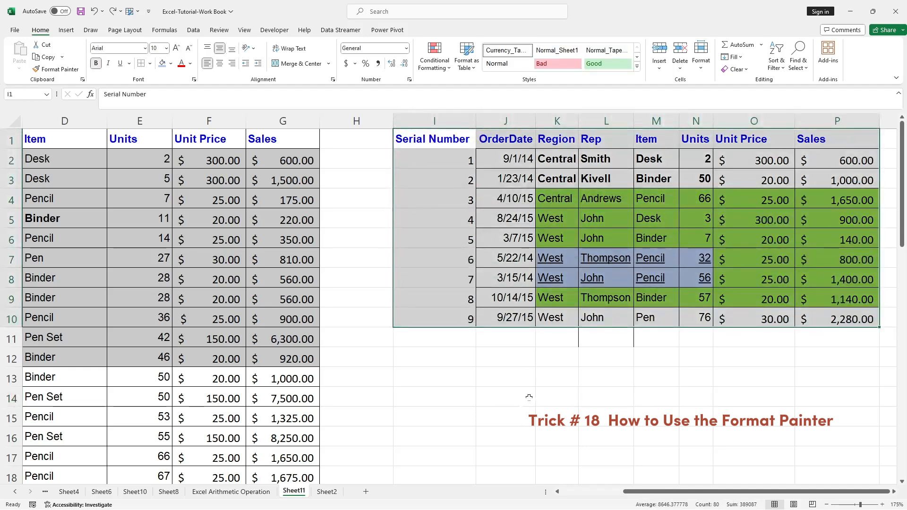
{"action": "left_click", "coordinate": [506, 395]}
{"action": "left_click", "coordinate": [559, 316]}
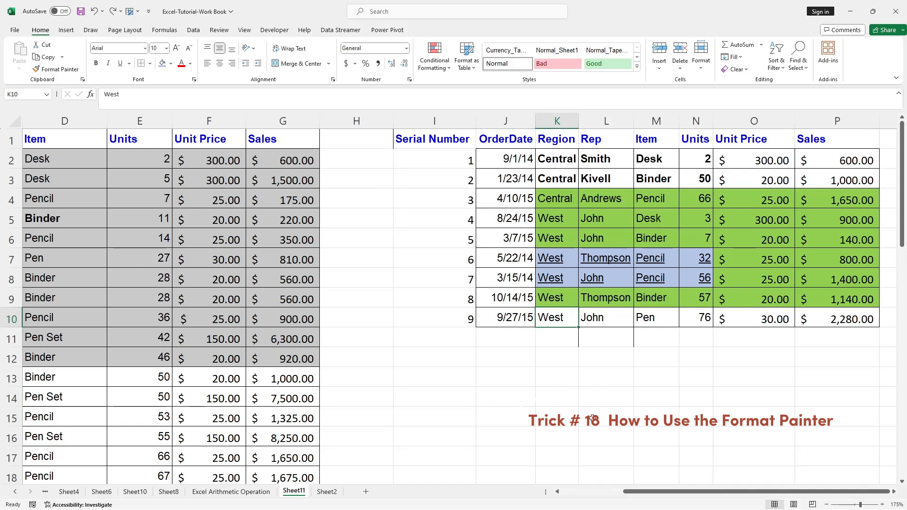
{"action": "left_click", "coordinate": [562, 353]}
{"action": "left_click", "coordinate": [558, 320]}
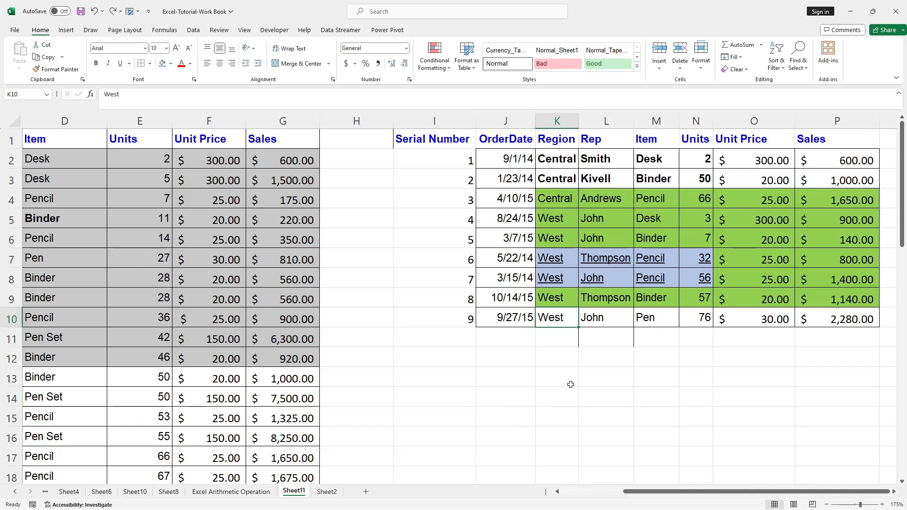
{"action": "left_click", "coordinate": [56, 68]}
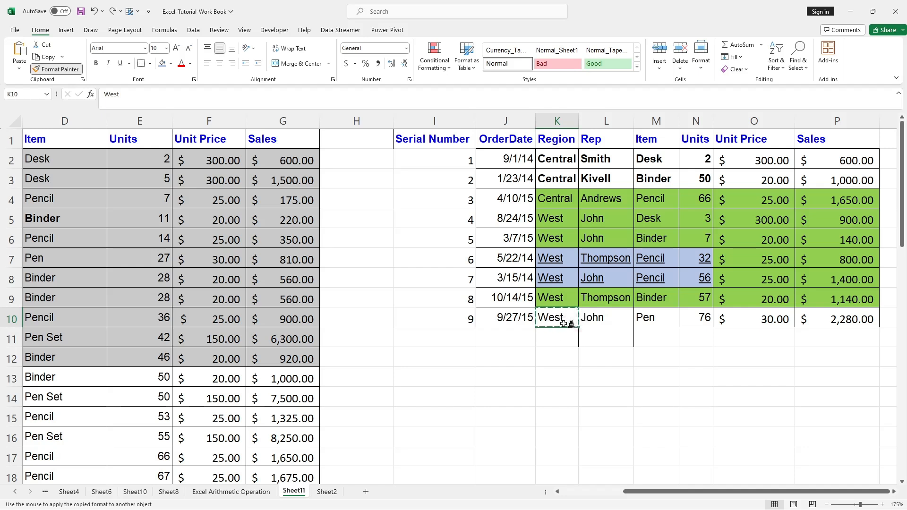
{"action": "mouse_move", "coordinate": [548, 160]}
{"action": "left_mouse_down"}
{"action": "mouse_move", "coordinate": [611, 165]}
{"action": "mouse_move", "coordinate": [658, 189]}
{"action": "mouse_move", "coordinate": [683, 227]}
{"action": "mouse_move", "coordinate": [663, 229]}
{"action": "mouse_move", "coordinate": [667, 323]}
{"action": "left_mouse_up"}
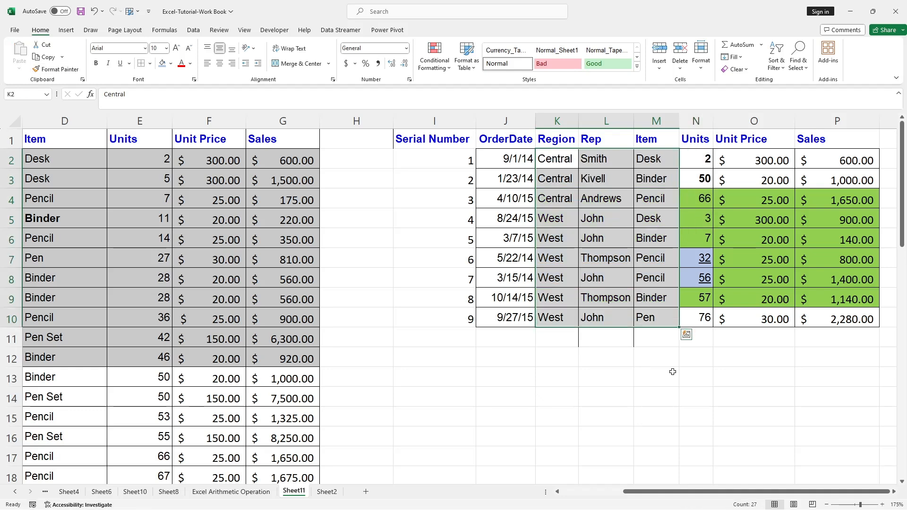
{"action": "left_click", "coordinate": [654, 396]}
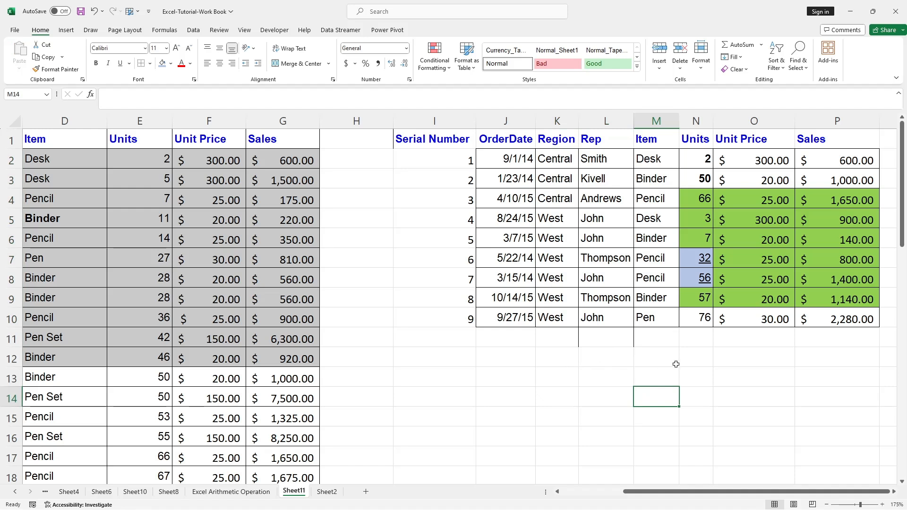
Step: Copy the formatting of N10 onto the Units cells N2:N10 with Format Painter
{"action": "left_click", "coordinate": [703, 318]}
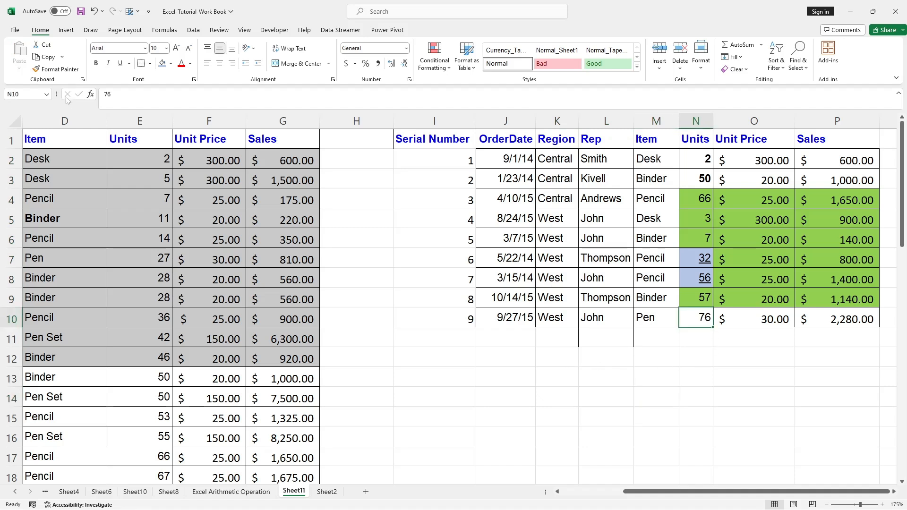
{"action": "left_click", "coordinate": [55, 69]}
{"action": "left_click_drag", "start_coordinate": [703, 159], "coordinate": [706, 315]}
{"action": "left_click", "coordinate": [737, 392]}
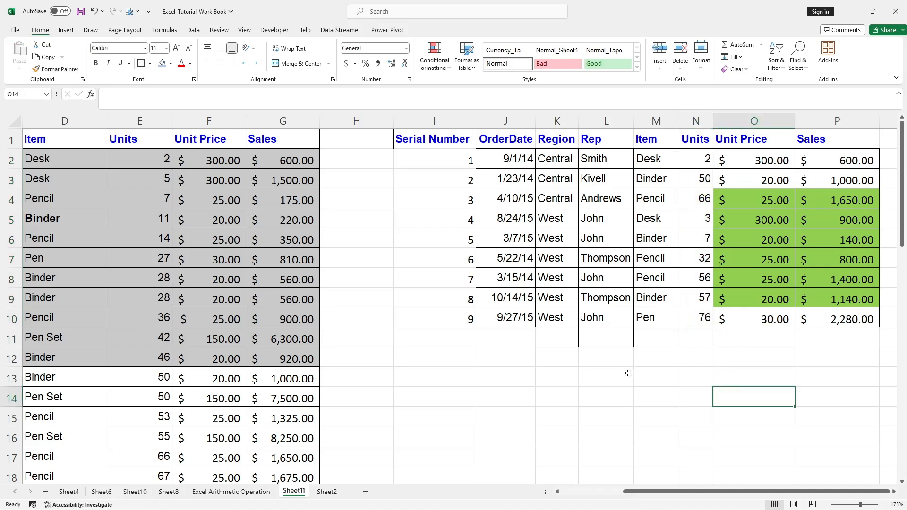
Step: Undo the format copies made to the Region, Rep, Item and Units columns of the second table
{"action": "key", "text": "ctrl+z"}
{"action": "key", "text": "ctrl+z"}
{"action": "left_click", "coordinate": [602, 383]}
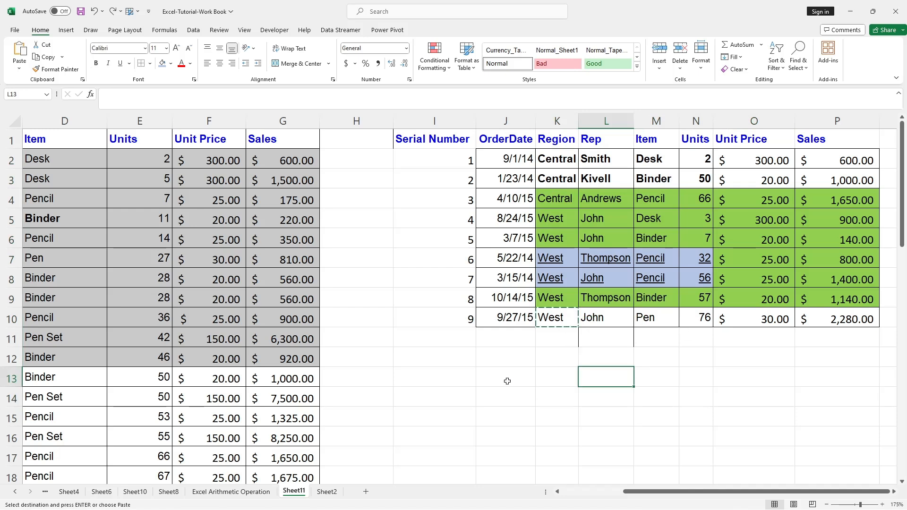
{"action": "key", "text": "ctrl+z"}
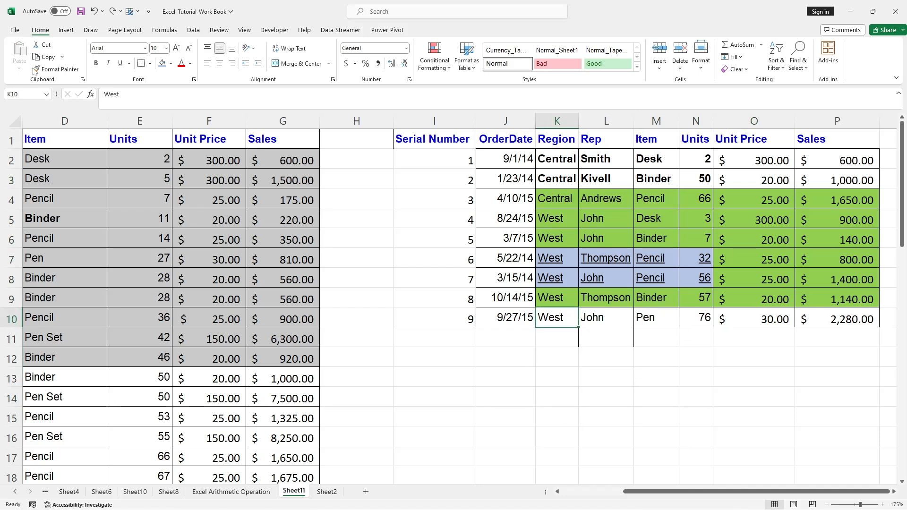
Step: Try to copy K10's formatting onto the Units and Unit Price cells N2:O10, and undo it
{"action": "left_click", "coordinate": [34, 69]}
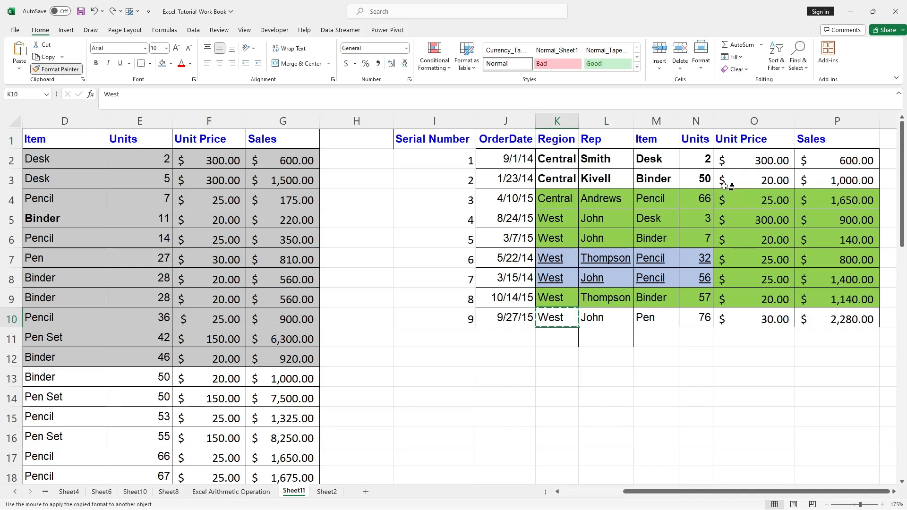
{"action": "mouse_move", "coordinate": [693, 155]}
{"action": "left_mouse_down"}
{"action": "mouse_move", "coordinate": [763, 175]}
{"action": "mouse_move", "coordinate": [764, 314]}
{"action": "left_mouse_up"}
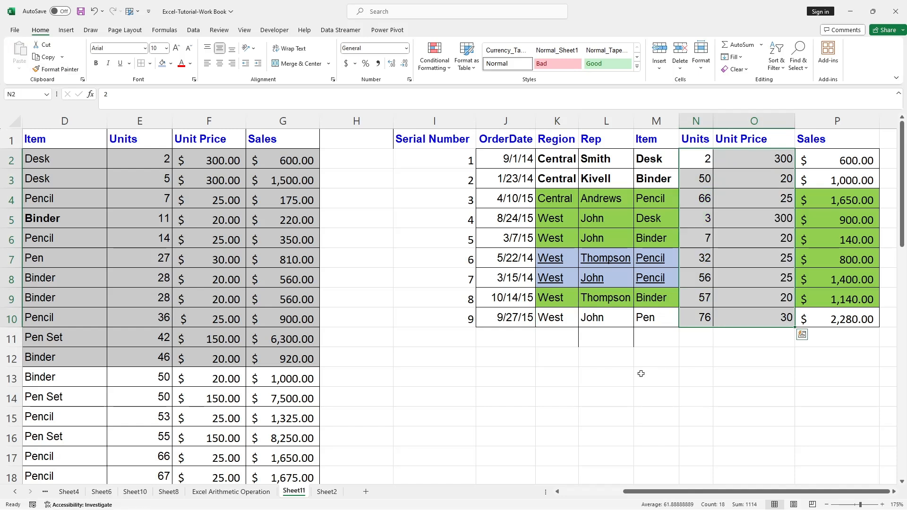
{"action": "key", "text": "ctrl+z"}
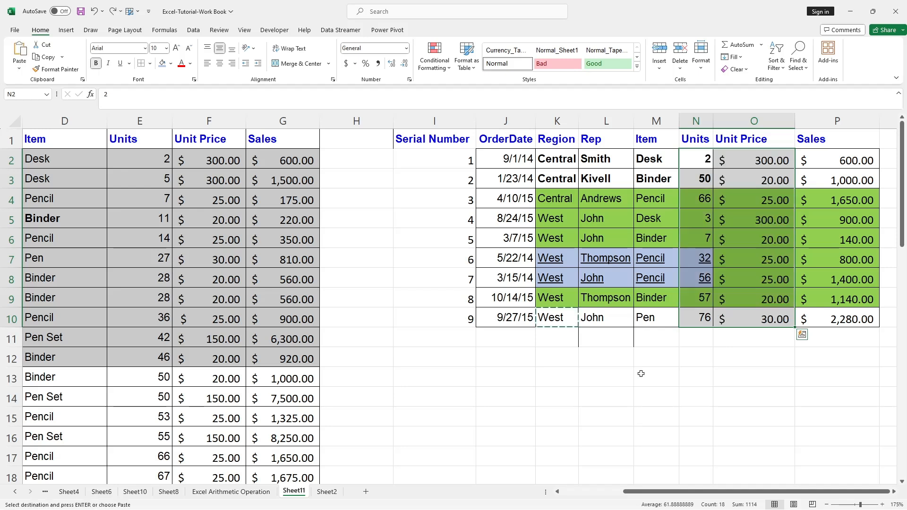
{"action": "left_click", "coordinate": [621, 371]}
{"action": "key", "text": "Escape"}
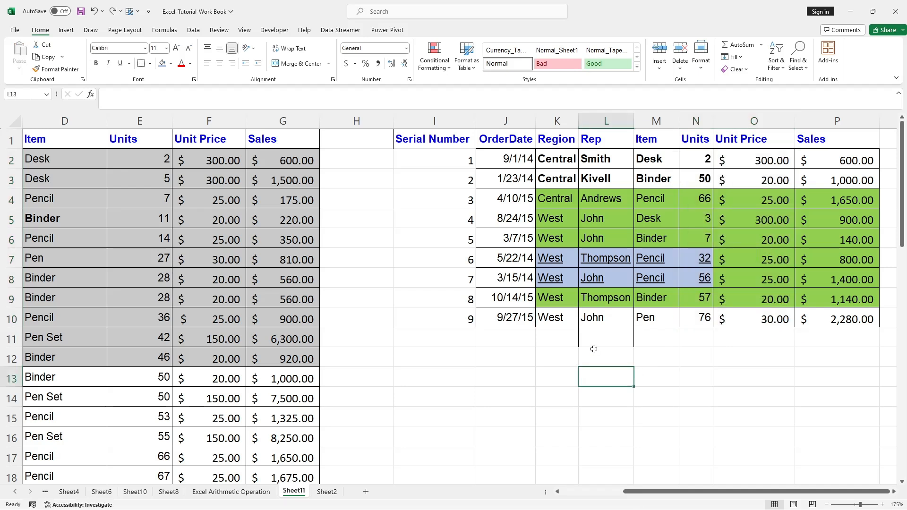
Step: Copy the formatting of K10 onto the range K2:M10 with Format Painter
{"action": "left_click", "coordinate": [553, 318]}
{"action": "left_click", "coordinate": [71, 70]}
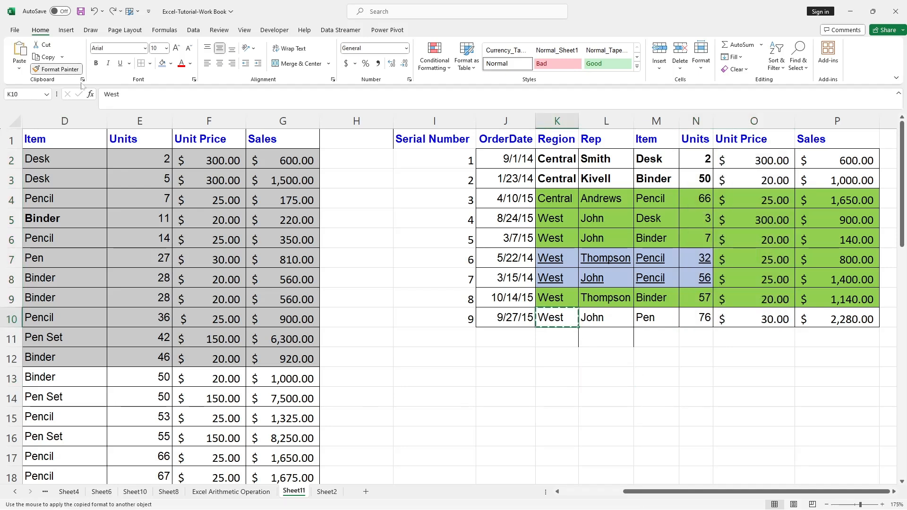
{"action": "mouse_move", "coordinate": [550, 157]}
{"action": "left_mouse_down"}
{"action": "mouse_move", "coordinate": [624, 198]}
{"action": "mouse_move", "coordinate": [664, 319]}
{"action": "left_mouse_up"}
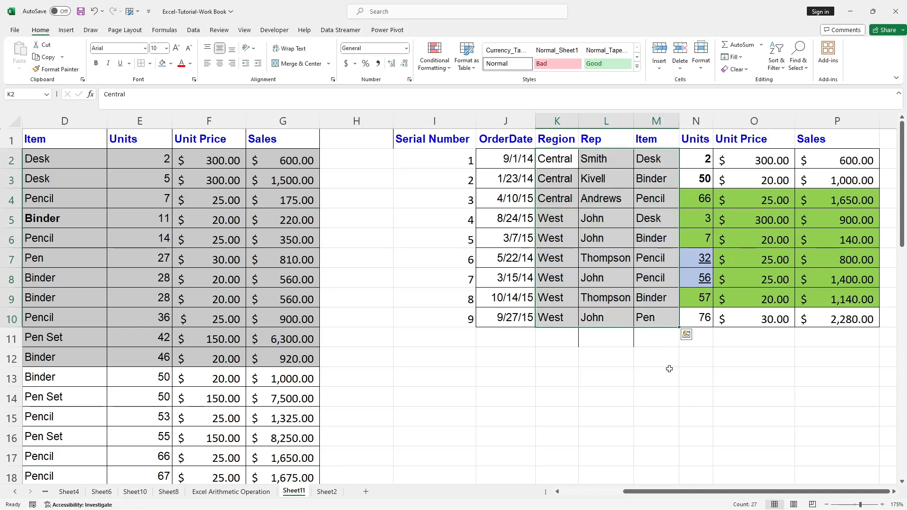
{"action": "left_click", "coordinate": [668, 373]}
Step: Apply the formatting of Units cell N10 to the range N2:N10 using Format Painter
{"action": "left_click", "coordinate": [701, 317]}
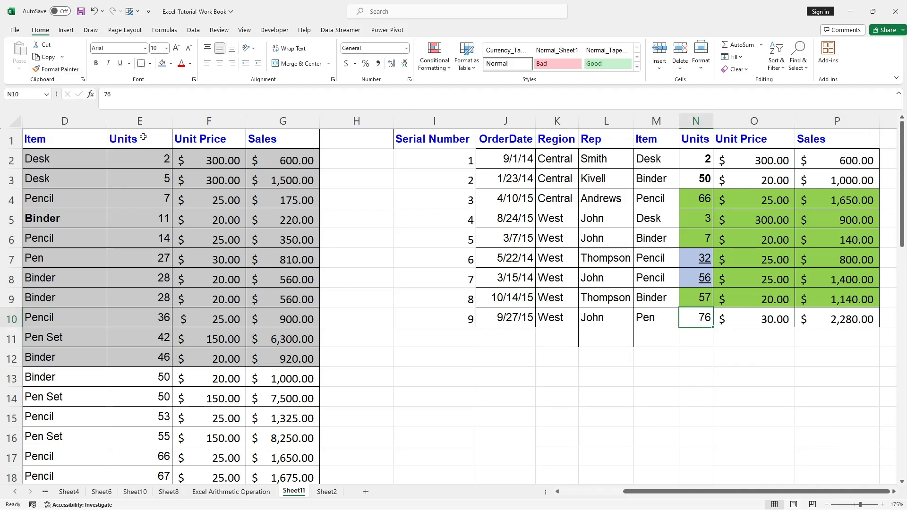
{"action": "left_click", "coordinate": [56, 69]}
{"action": "left_click_drag", "start_coordinate": [704, 158], "coordinate": [707, 317]}
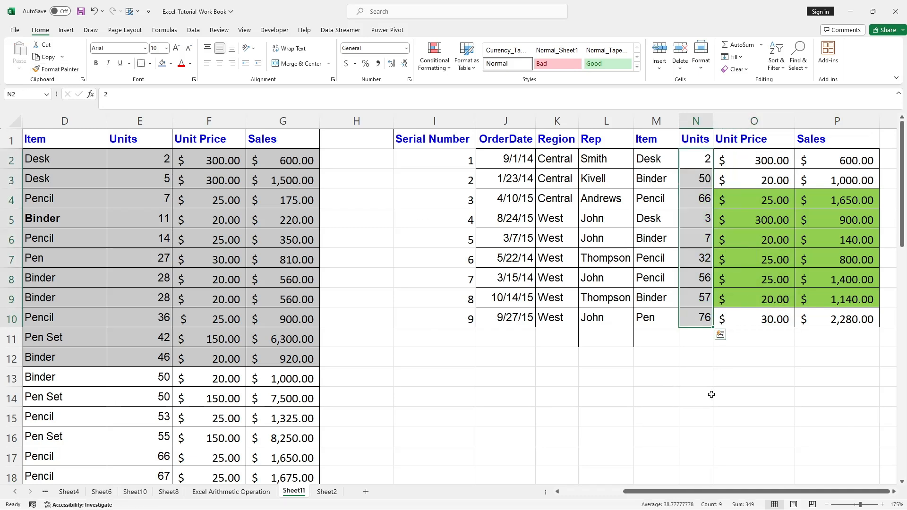
{"action": "left_click", "coordinate": [702, 393]}
Step: Copy the accounting formatting of Unit Price cell O10 onto the range O2:O10 with Format Painter
{"action": "left_click", "coordinate": [758, 320]}
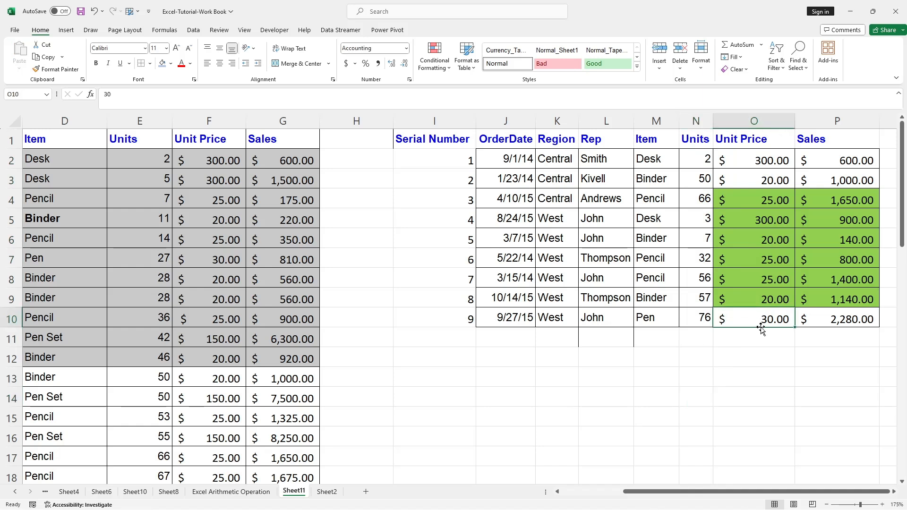
{"action": "left_click_drag", "start_coordinate": [722, 158], "coordinate": [777, 317]}
{"action": "left_click", "coordinate": [760, 396]}
{"action": "left_click", "coordinate": [746, 316]}
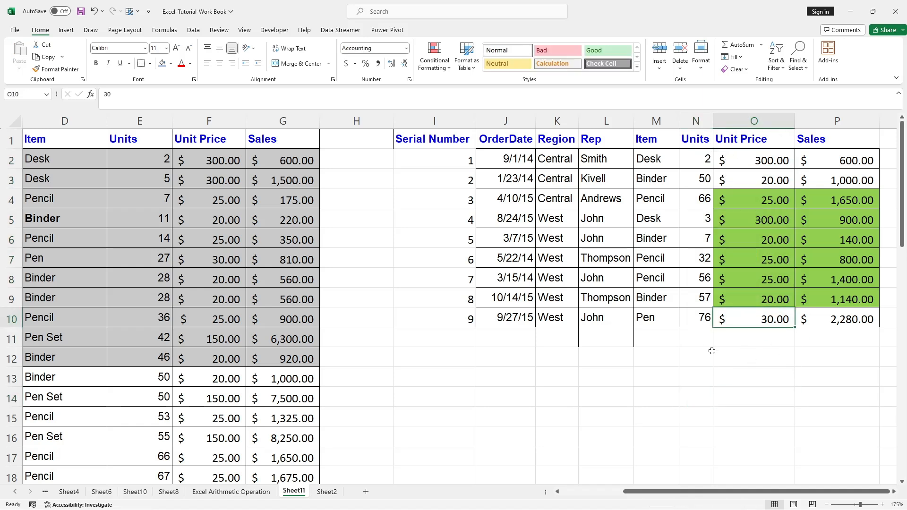
{"action": "left_click", "coordinate": [56, 70]}
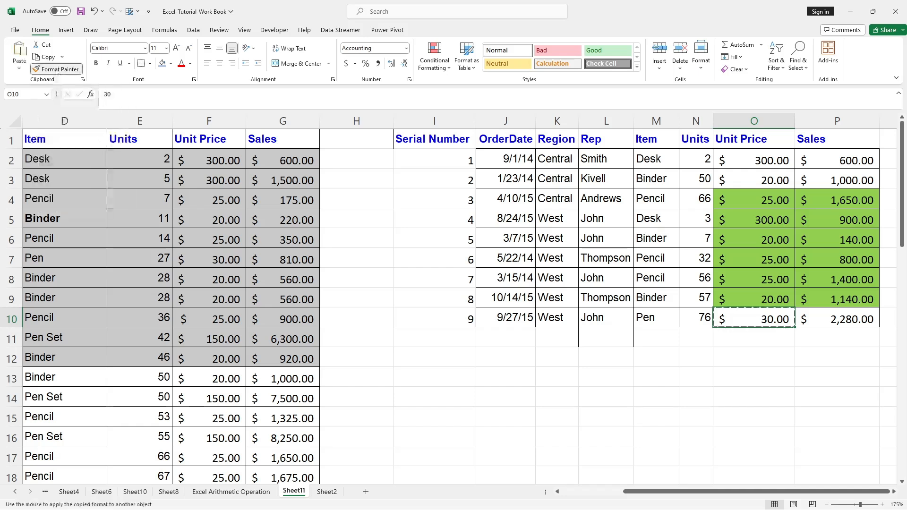
{"action": "left_click_drag", "start_coordinate": [752, 159], "coordinate": [769, 319]}
{"action": "left_click", "coordinate": [725, 395]}
Step: Copy the formatting of Sales cell P10 onto the range P2:P10 with Format Painter
{"action": "left_click", "coordinate": [852, 314]}
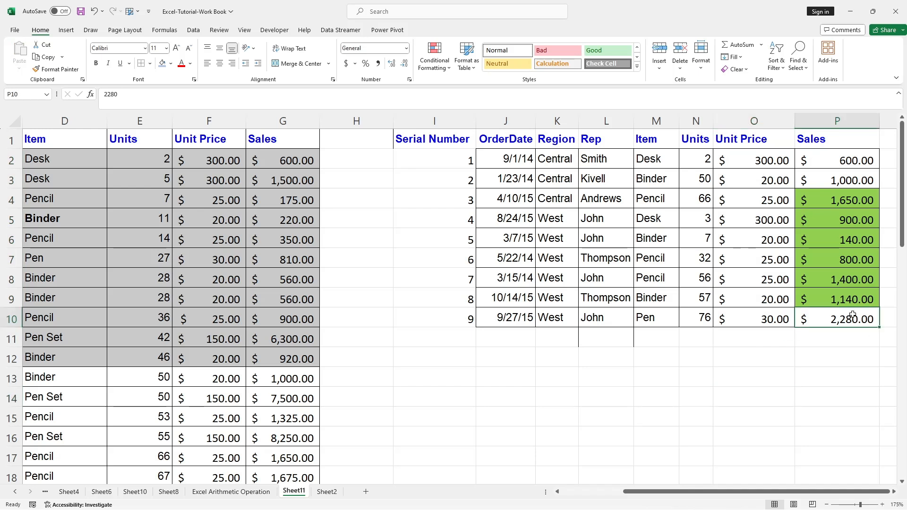
{"action": "left_click", "coordinate": [71, 71]}
{"action": "left_click_drag", "start_coordinate": [841, 151], "coordinate": [855, 314]}
{"action": "left_click", "coordinate": [732, 372]}
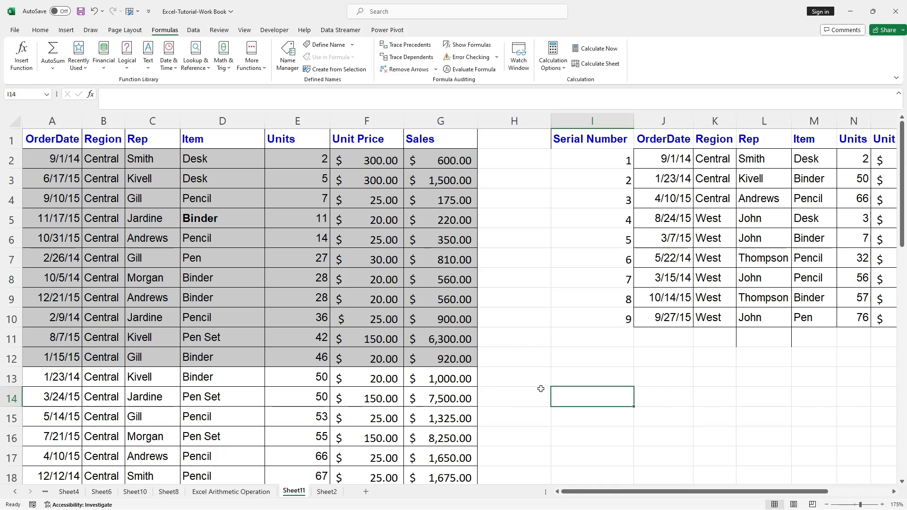
Step: Zoom the worksheet in to 235%, out to 130%, and return it to 175%
{"action": "scroll", "coordinate": [541, 388], "scroll_direction": "up", "scroll_amount": 1}
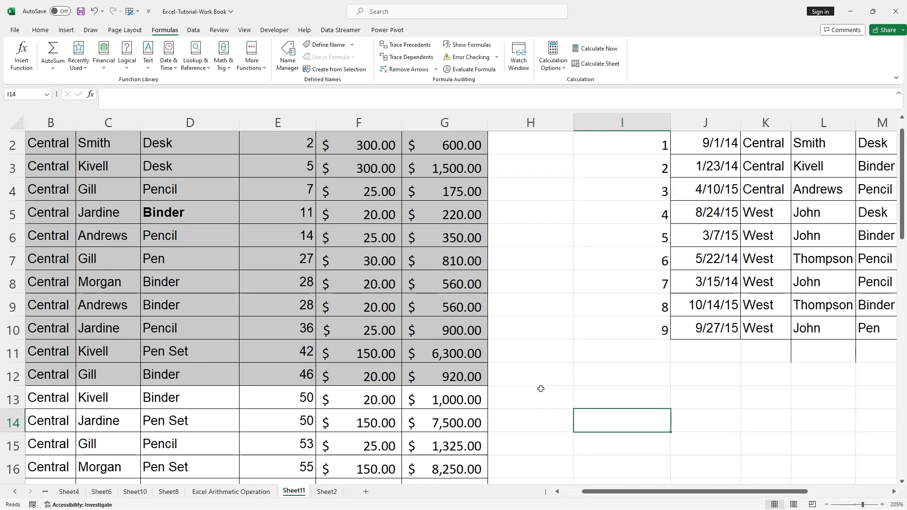
{"action": "scroll", "coordinate": [540, 388], "scroll_direction": "up", "scroll_amount": 3}
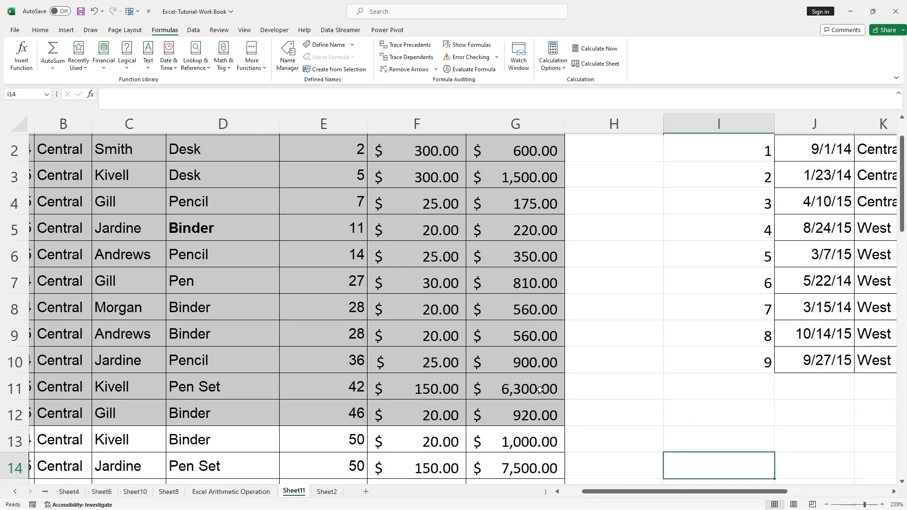
{"action": "scroll", "coordinate": [539, 390], "scroll_direction": "down", "scroll_amount": 3}
{"action": "scroll", "coordinate": [539, 390], "scroll_direction": "up", "scroll_amount": 4}
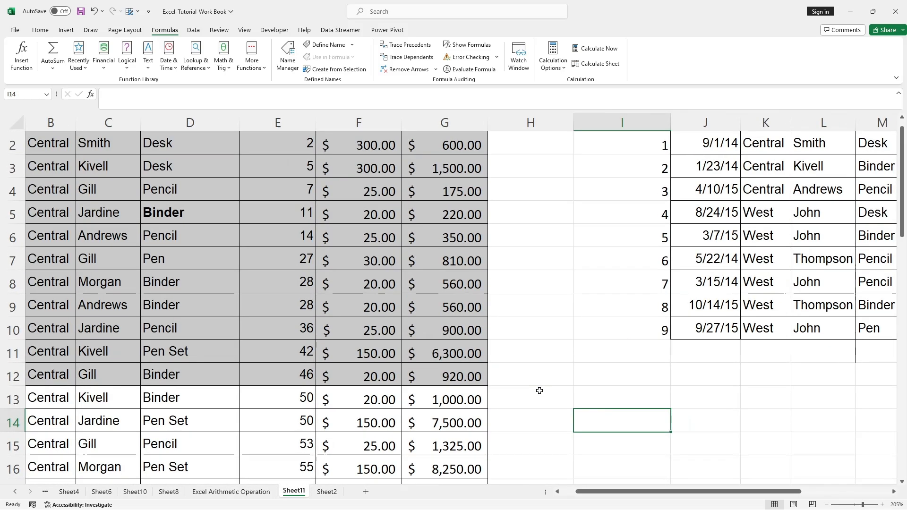
{"action": "scroll", "coordinate": [539, 390], "scroll_direction": "down", "scroll_amount": 3}
{"action": "scroll", "coordinate": [539, 391], "scroll_direction": "down", "scroll_amount": 3}
{"action": "scroll", "coordinate": [540, 392], "scroll_direction": "down", "scroll_amount": 2}
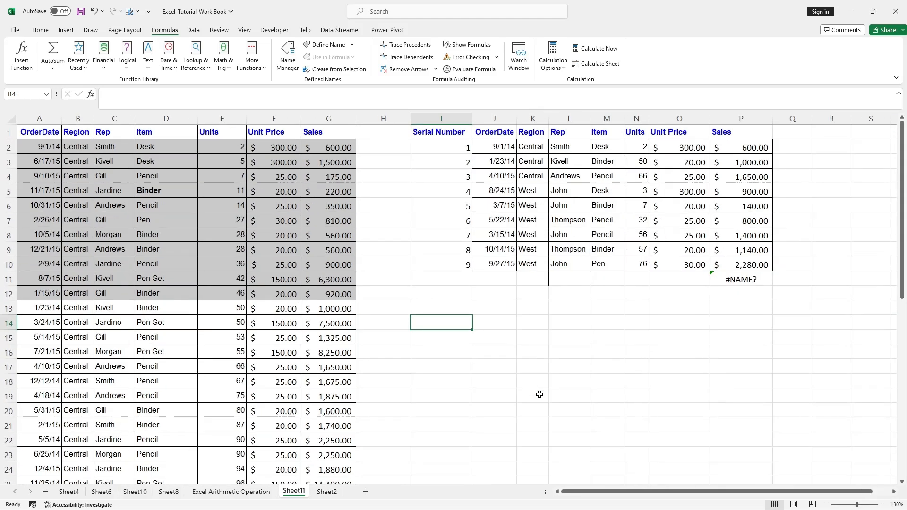
{"action": "scroll", "coordinate": [539, 394], "scroll_direction": "down", "scroll_amount": 2}
{"action": "scroll", "coordinate": [540, 394], "scroll_direction": "up", "scroll_amount": 2}
{"action": "scroll", "coordinate": [539, 395], "scroll_direction": "up", "scroll_amount": 3}
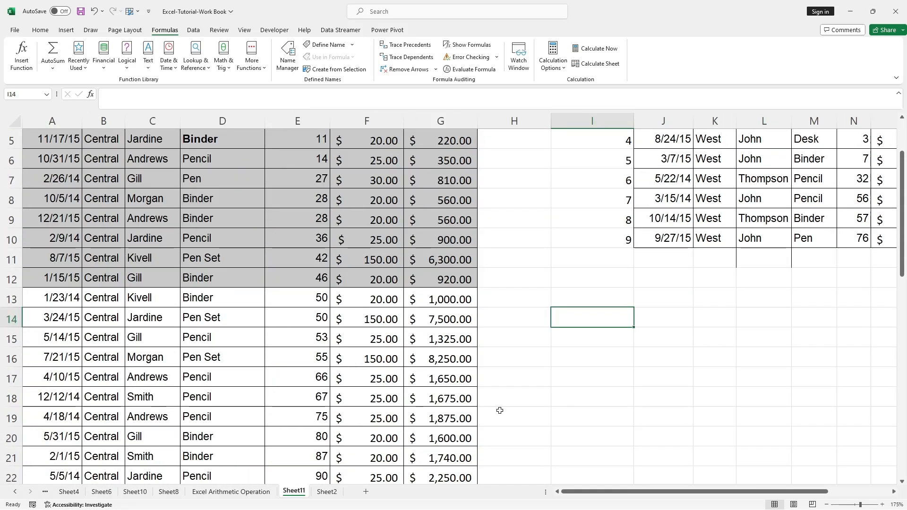
{"action": "scroll", "coordinate": [500, 411], "scroll_direction": "up", "scroll_amount": 2}
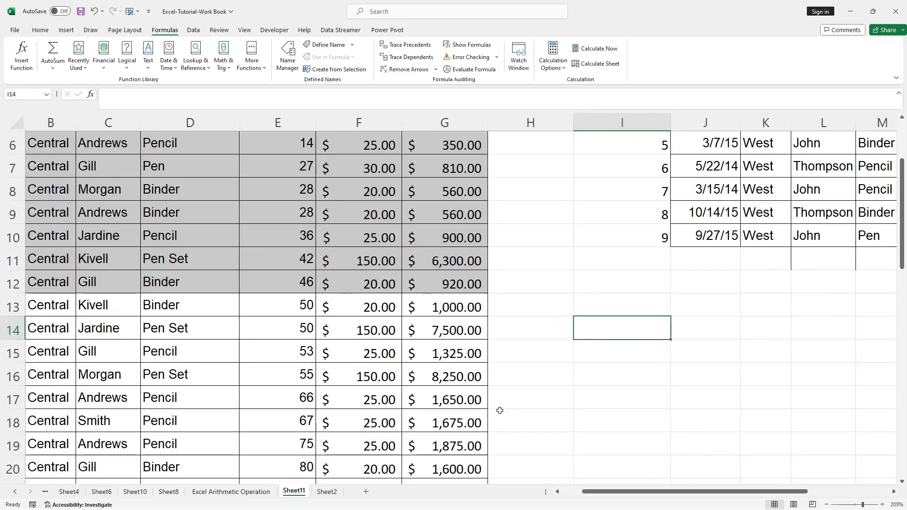
{"action": "scroll", "coordinate": [499, 411], "scroll_direction": "down", "scroll_amount": 2}
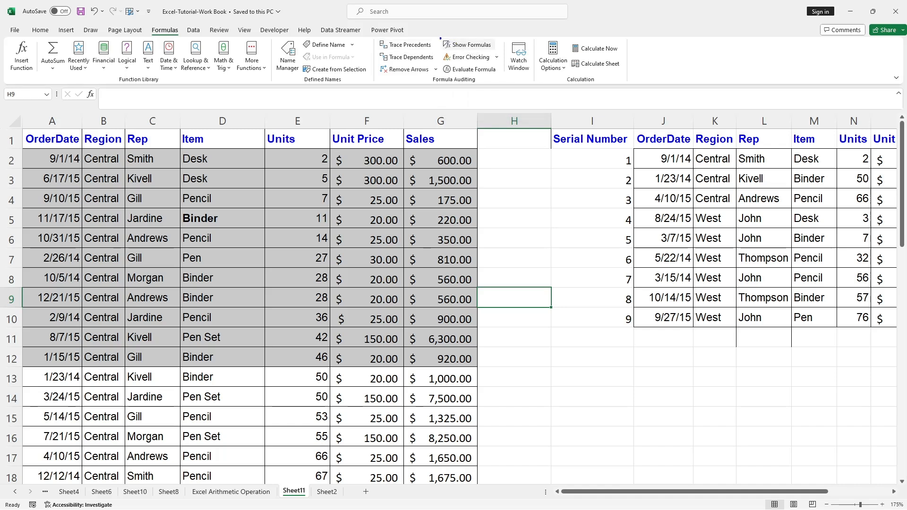
Step: Turn on Show Formulas for the worksheet and look over the second sales table's cells, including its Sales column
{"action": "left_click", "coordinate": [470, 46]}
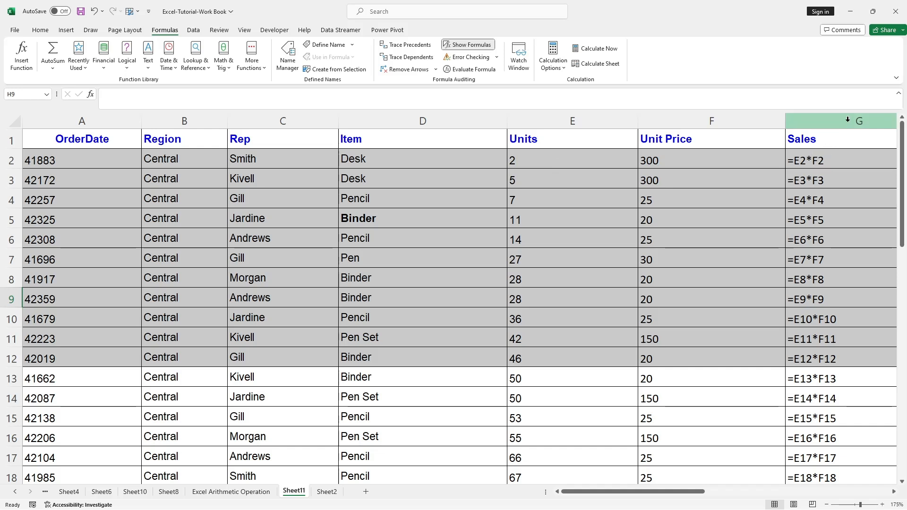
{"action": "left_click_drag", "start_coordinate": [692, 492], "coordinate": [852, 460]}
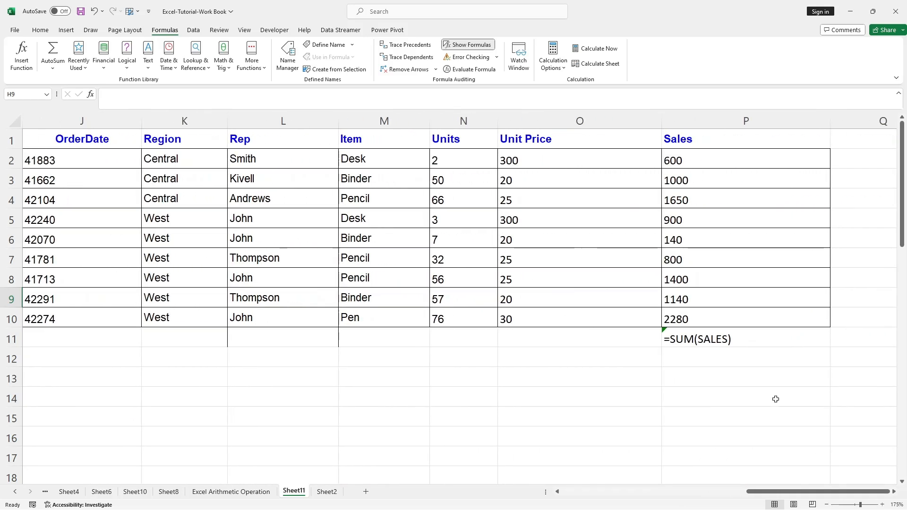
{"action": "left_click_drag", "start_coordinate": [795, 492], "coordinate": [630, 491]}
Step: Examine the SUBTOTAL and SUM formulas in rows 47 and 48, and the Sales formulas in column G
{"action": "scroll", "coordinate": [720, 336], "scroll_direction": "down", "scroll_amount": 13}
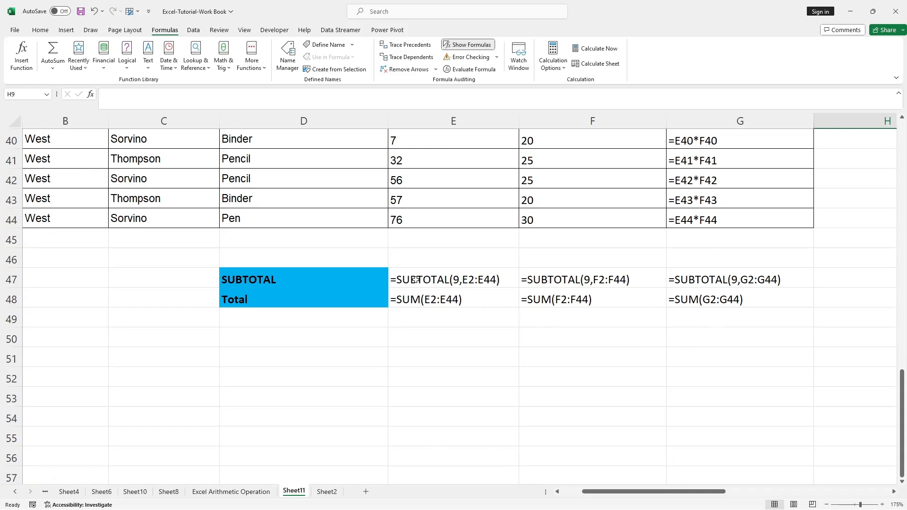
{"action": "mouse_move", "coordinate": [378, 237]}
{"action": "left_mouse_down"}
{"action": "mouse_move", "coordinate": [651, 314]}
{"action": "mouse_move", "coordinate": [816, 346]}
{"action": "left_mouse_up"}
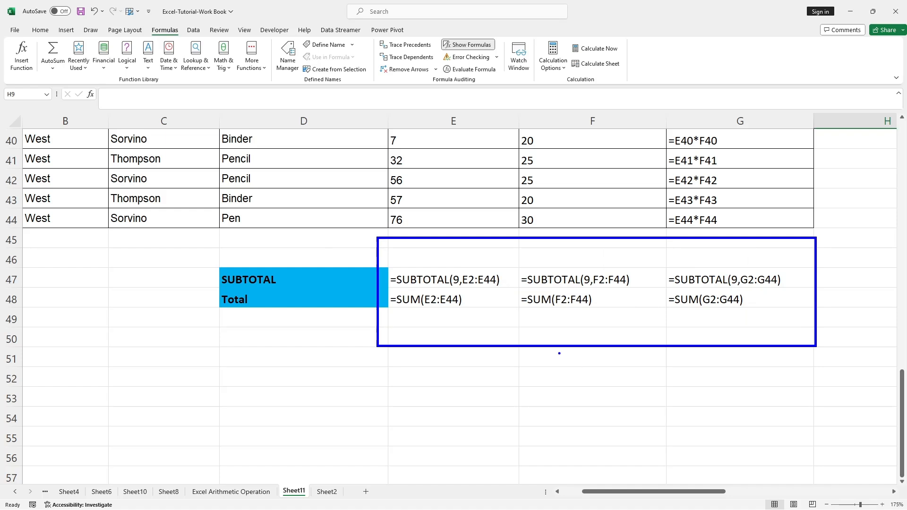
{"action": "key", "text": "Escape"}
{"action": "scroll", "coordinate": [741, 405], "scroll_direction": "up", "scroll_amount": 13}
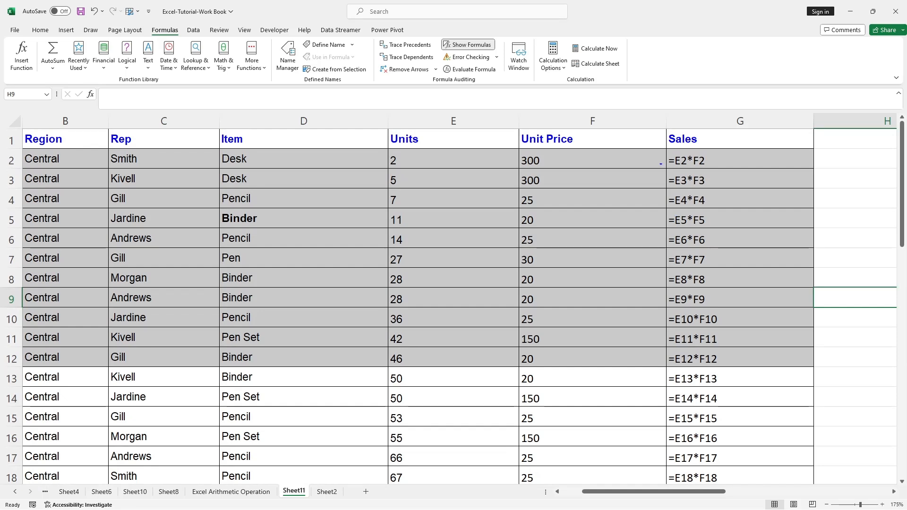
{"action": "mouse_move", "coordinate": [657, 113]}
{"action": "left_mouse_down"}
{"action": "mouse_move", "coordinate": [724, 122]}
{"action": "mouse_move", "coordinate": [818, 378]}
{"action": "mouse_move", "coordinate": [822, 505]}
{"action": "mouse_move", "coordinate": [817, 488]}
{"action": "left_mouse_up"}
{"action": "key", "text": "Escape"}
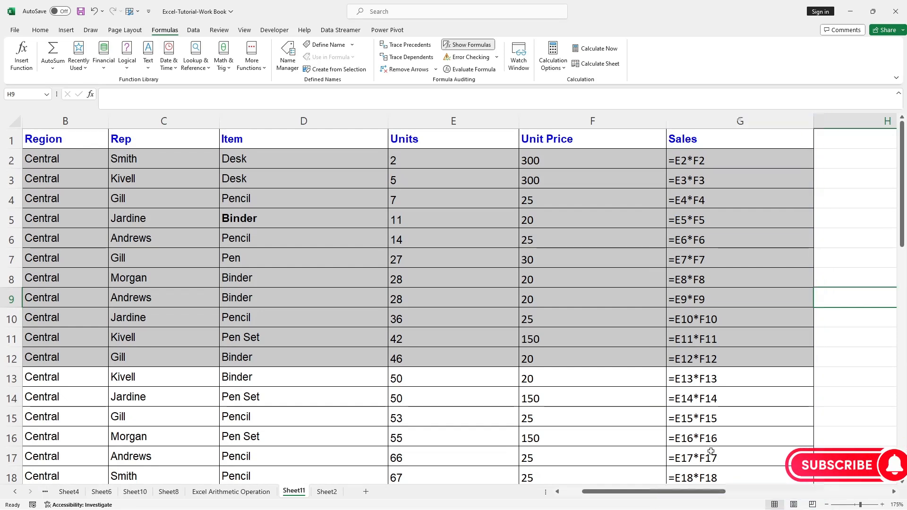
Step: Turn off Show Formulas so the worksheet displays cell values, and select cell H11
{"action": "left_click", "coordinate": [470, 45]}
{"action": "left_click", "coordinate": [481, 337]}
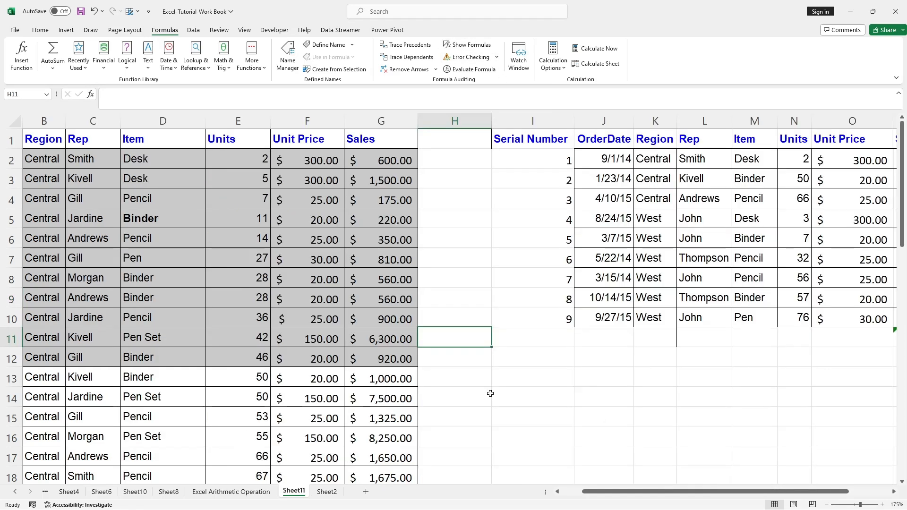